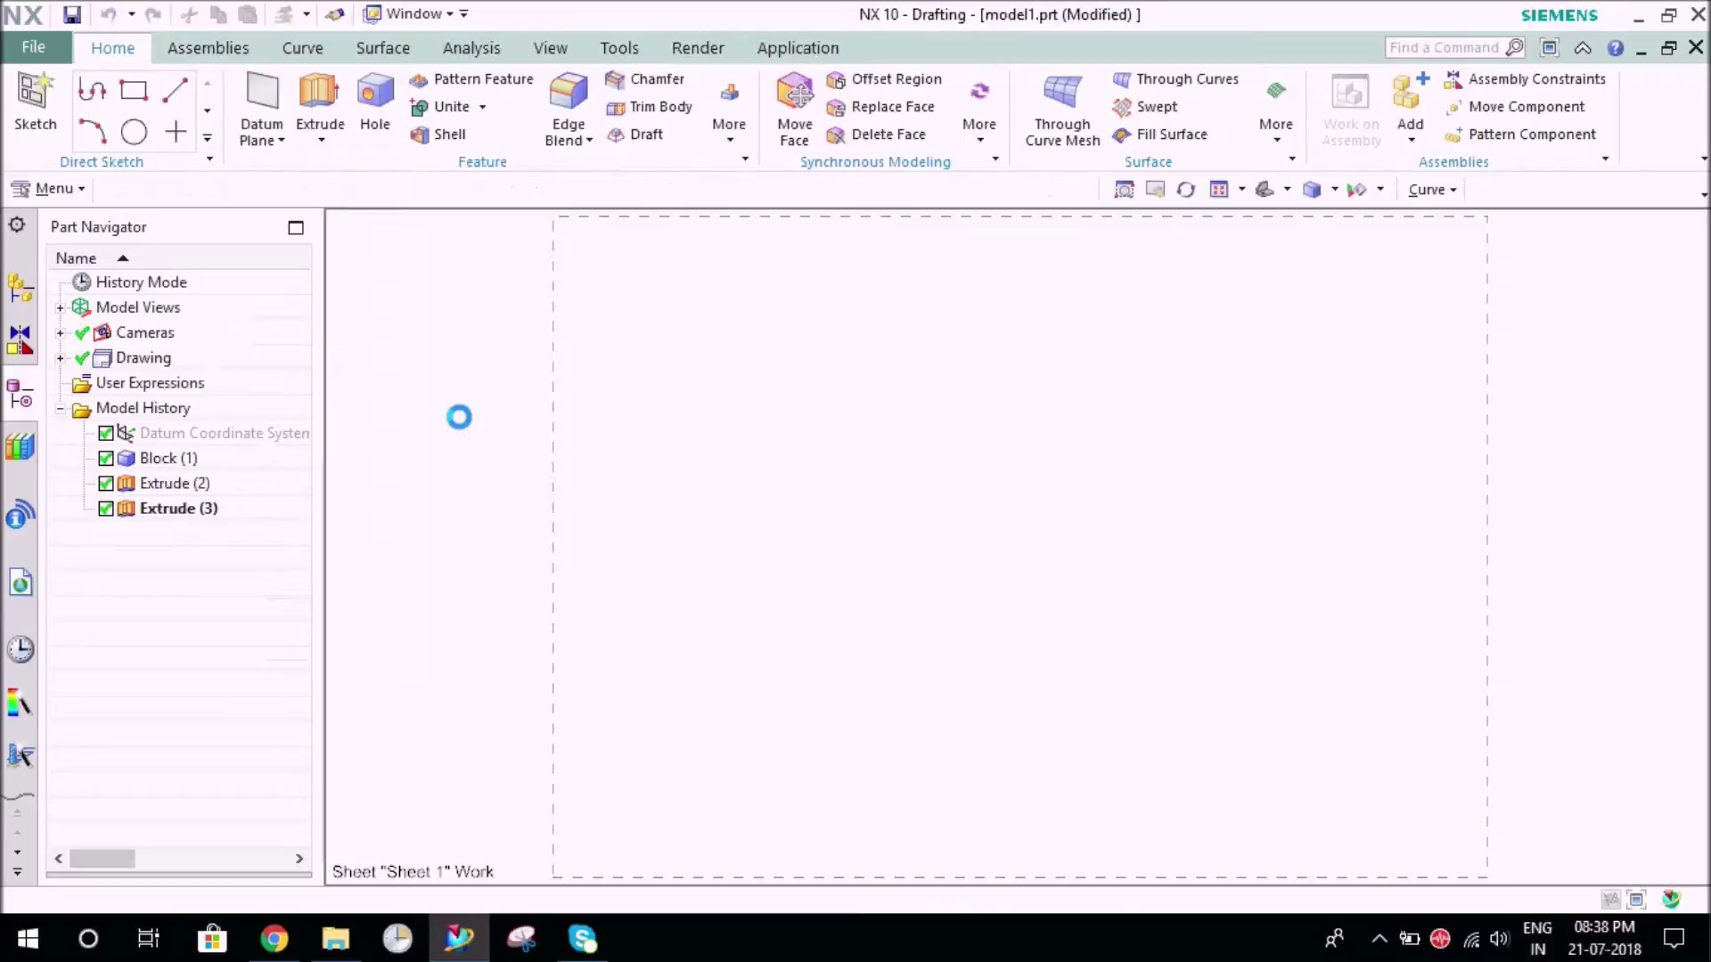
Place a base view of model1.prt on the sheet using the Front model view, without adding projected views
click(779, 588)
click(203, 105)
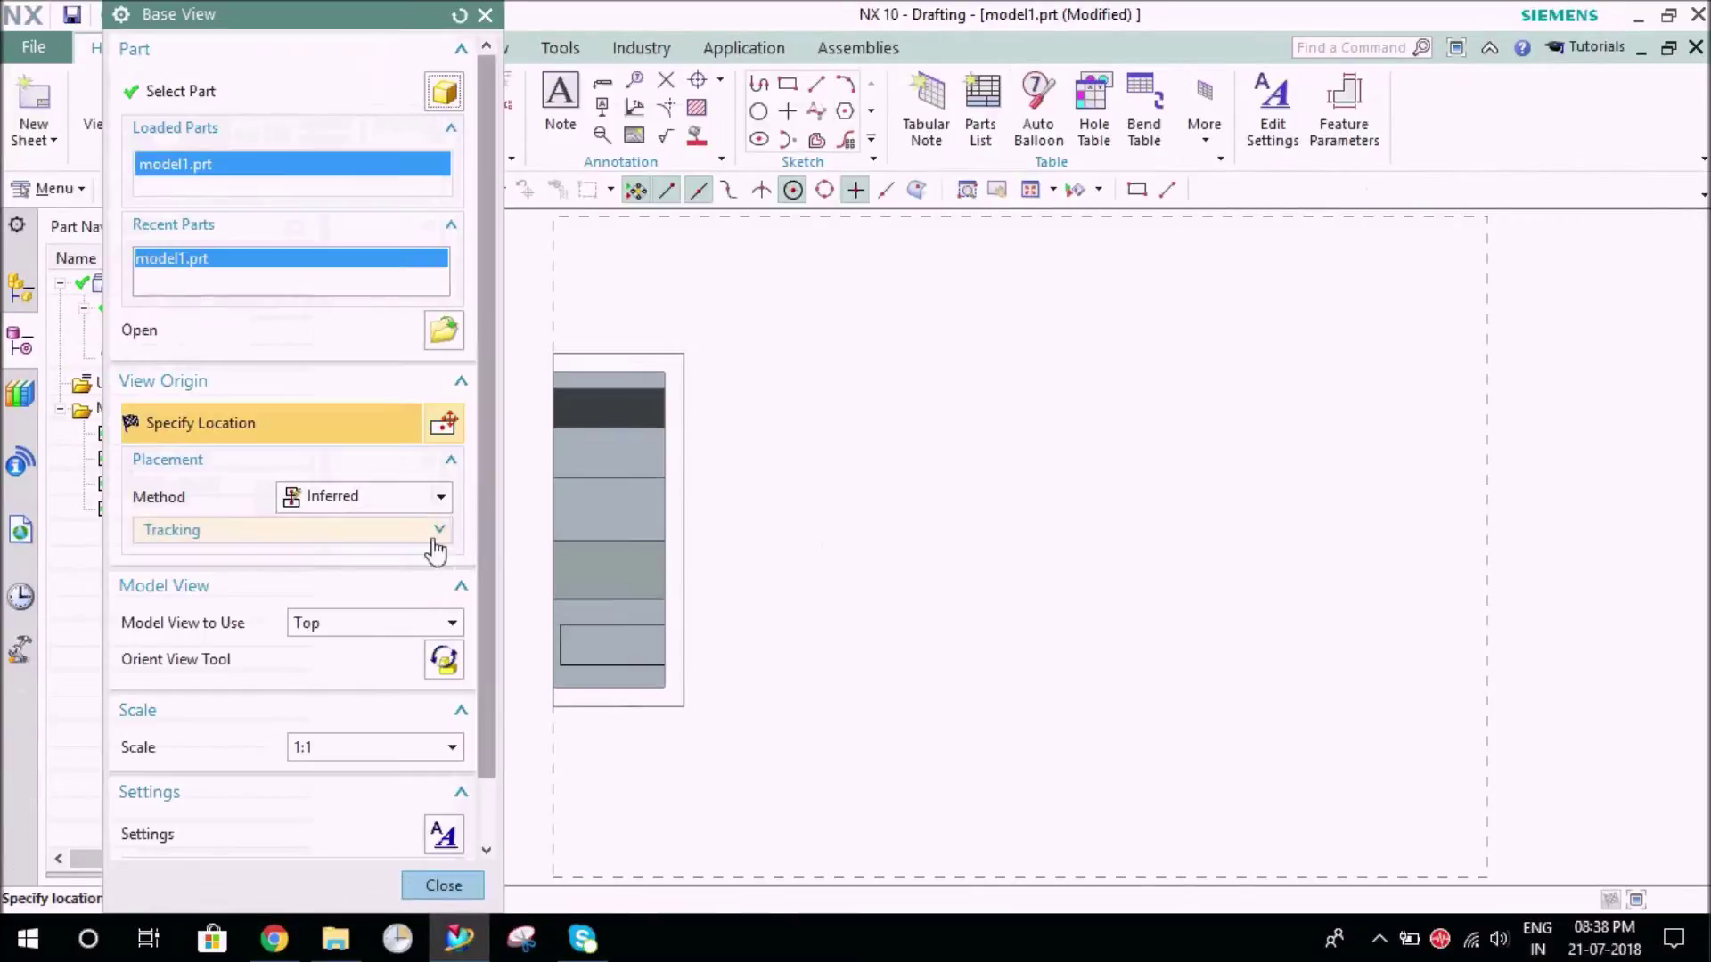
click(392, 624)
click(349, 674)
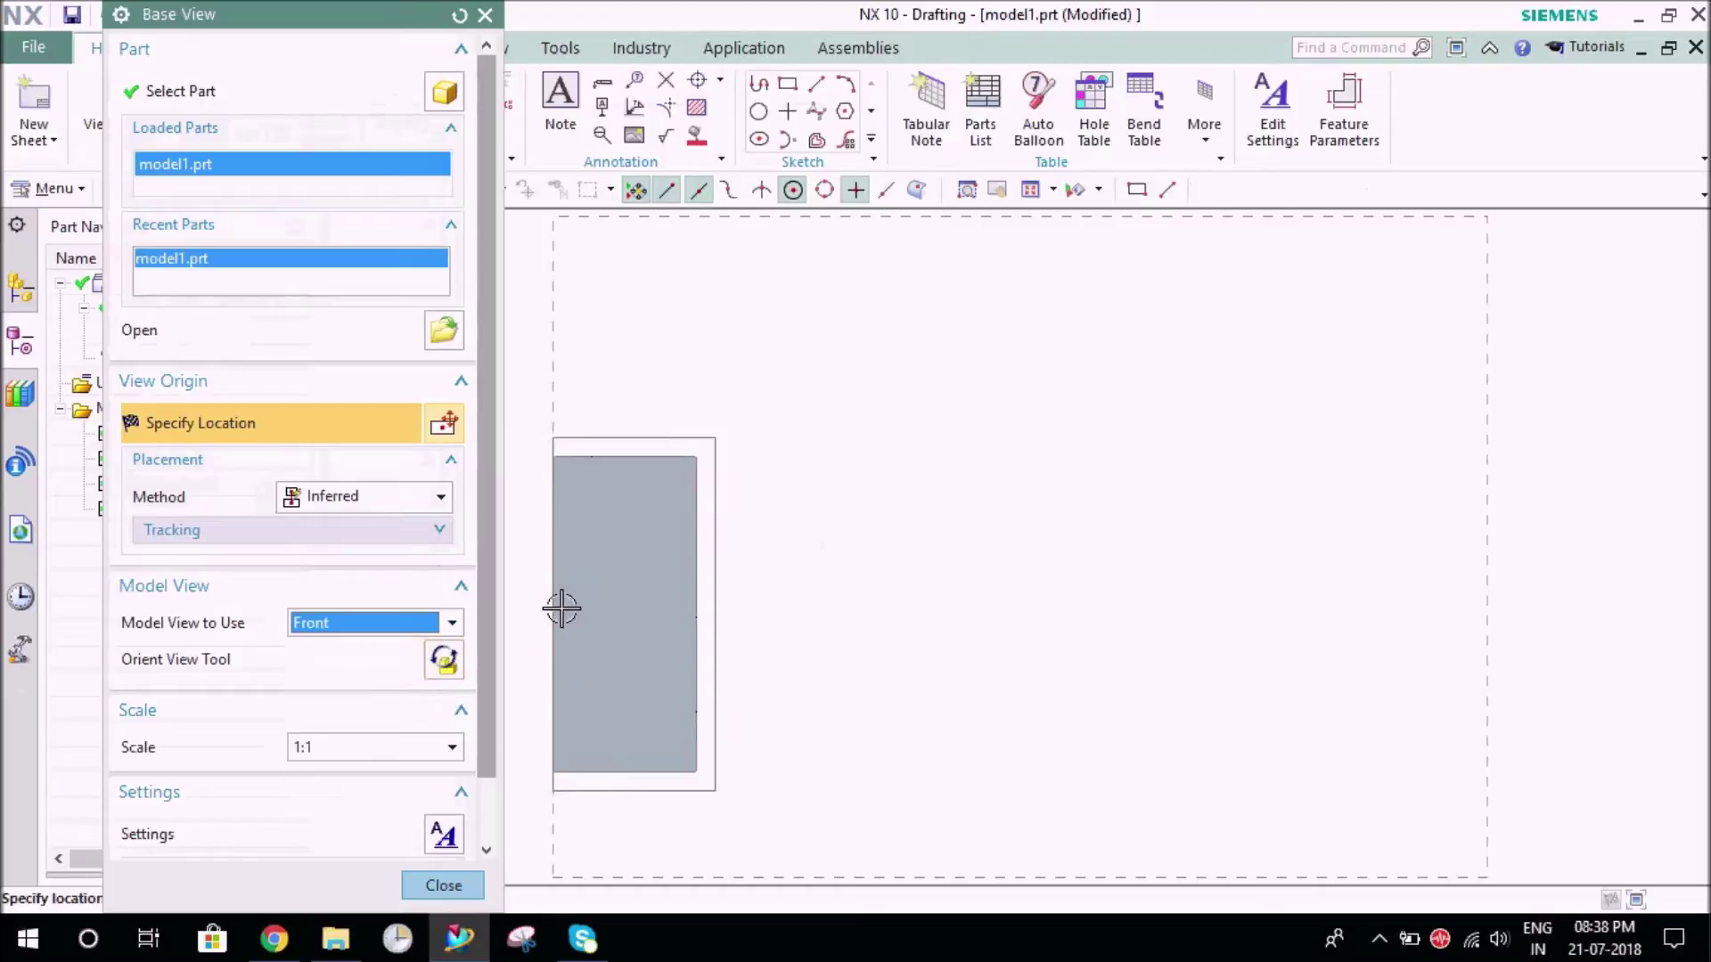
click(860, 549)
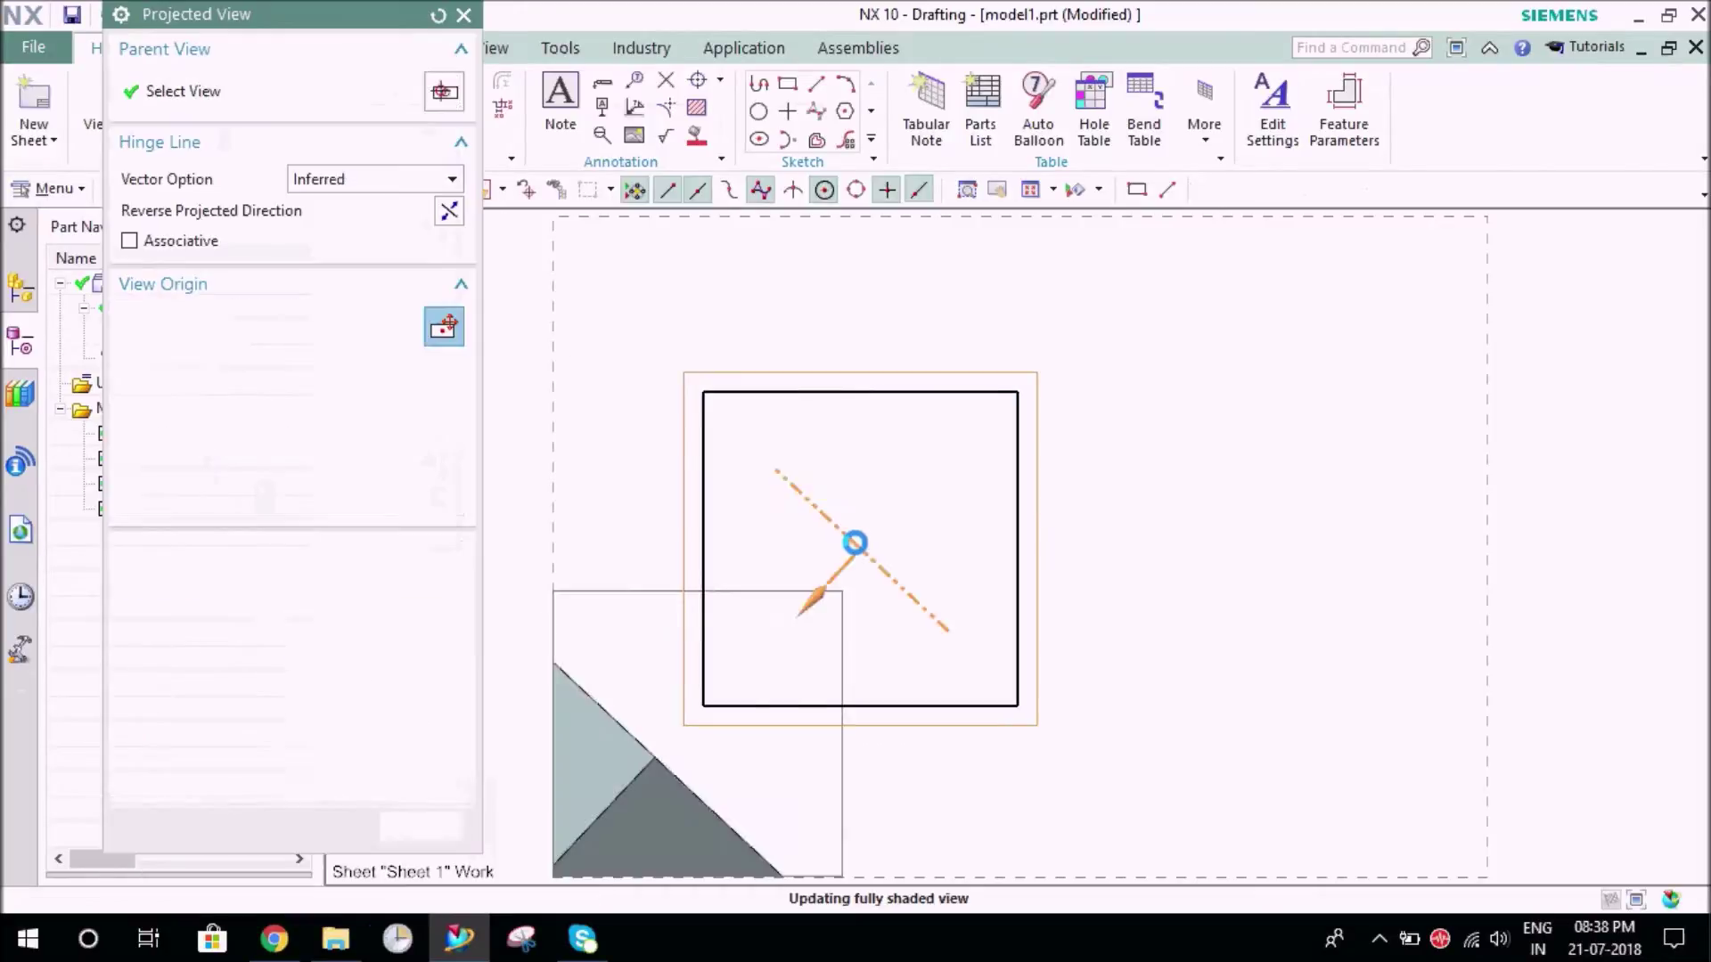
click(426, 825)
Set the front view's hidden lines to a dashed line font
click(869, 720)
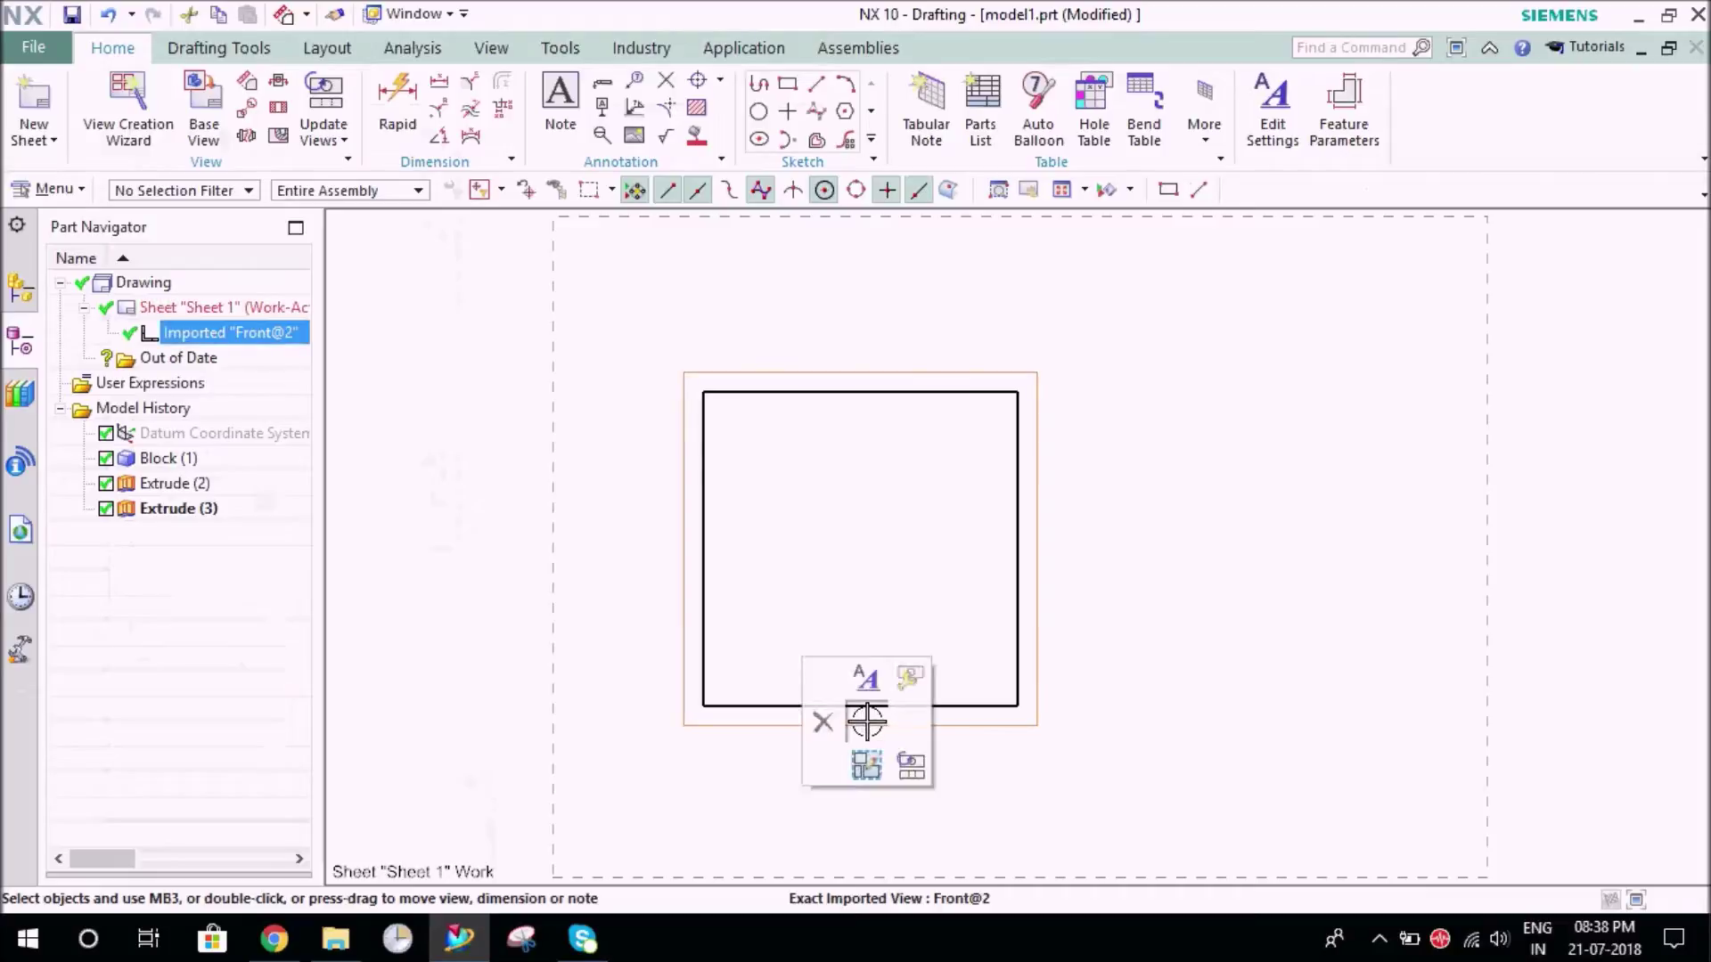
click(868, 677)
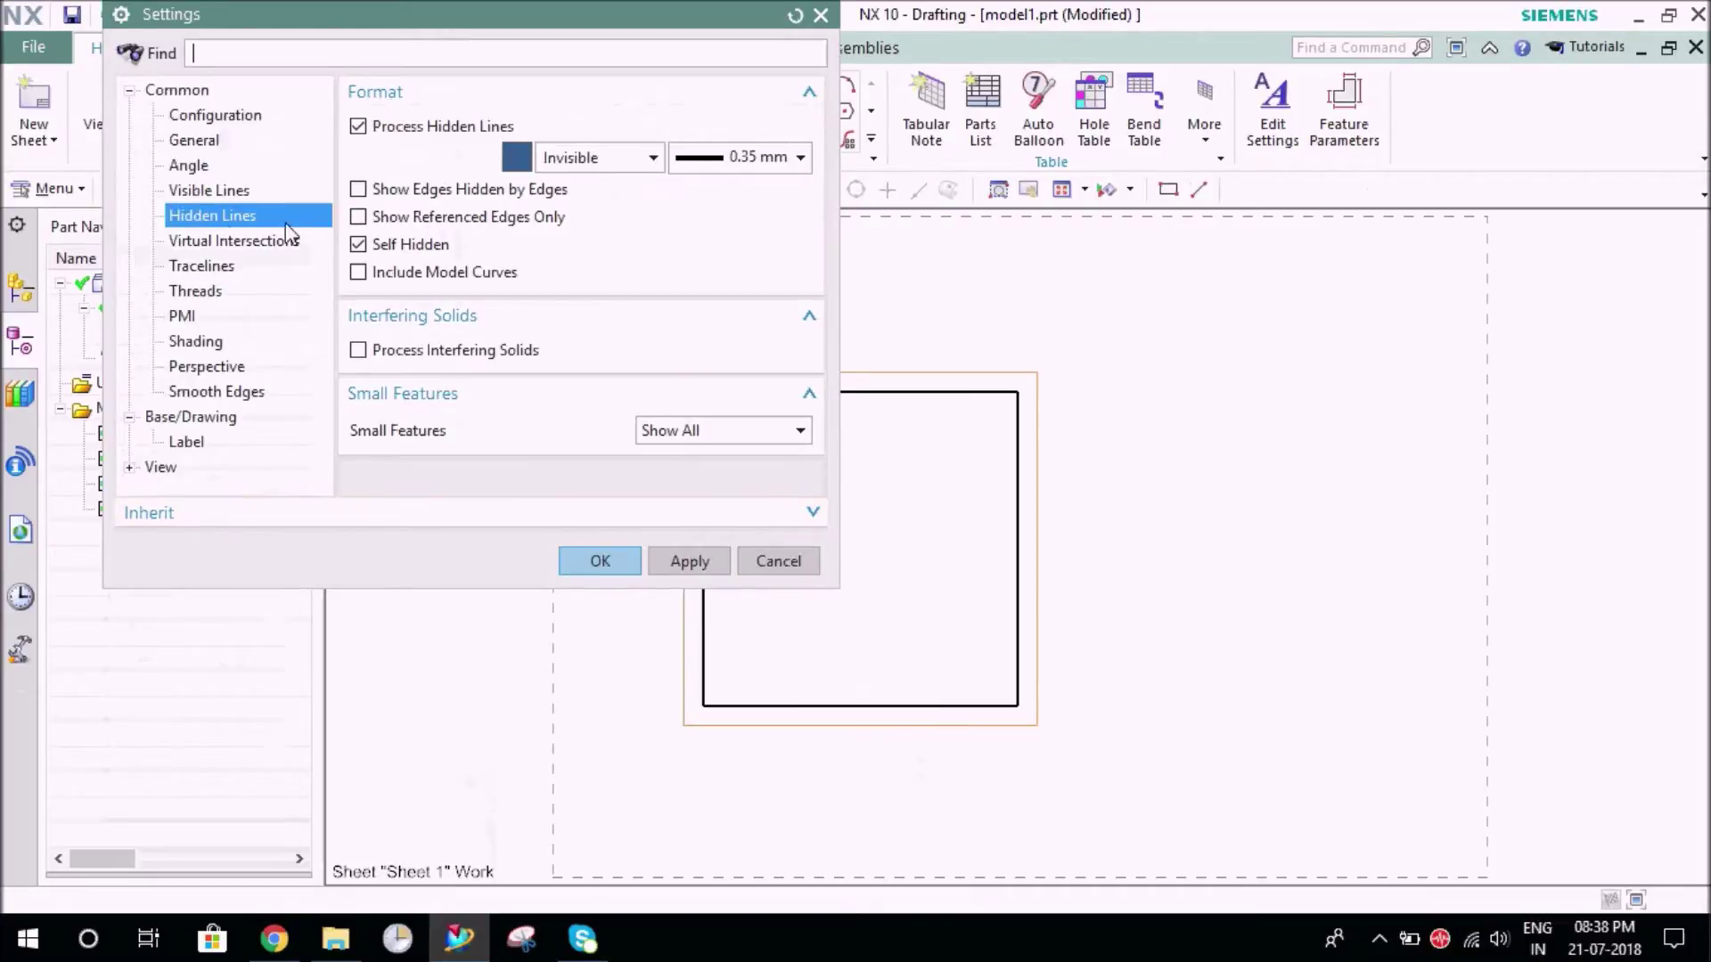
click(575, 160)
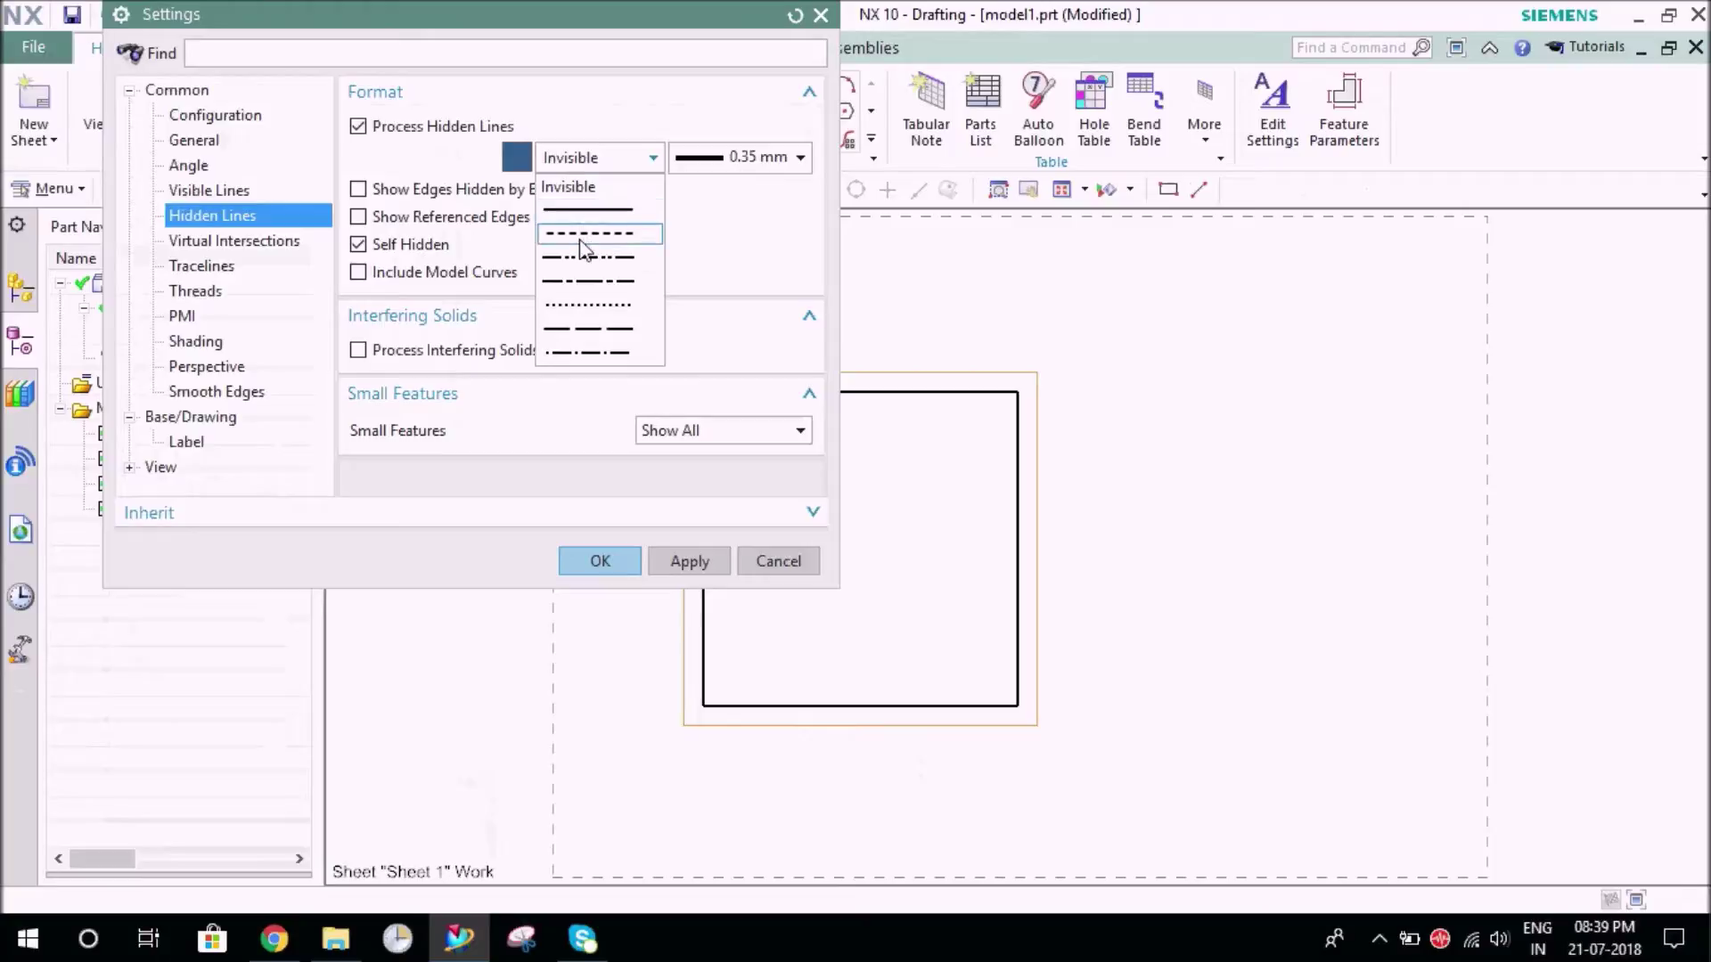
click(587, 237)
click(575, 554)
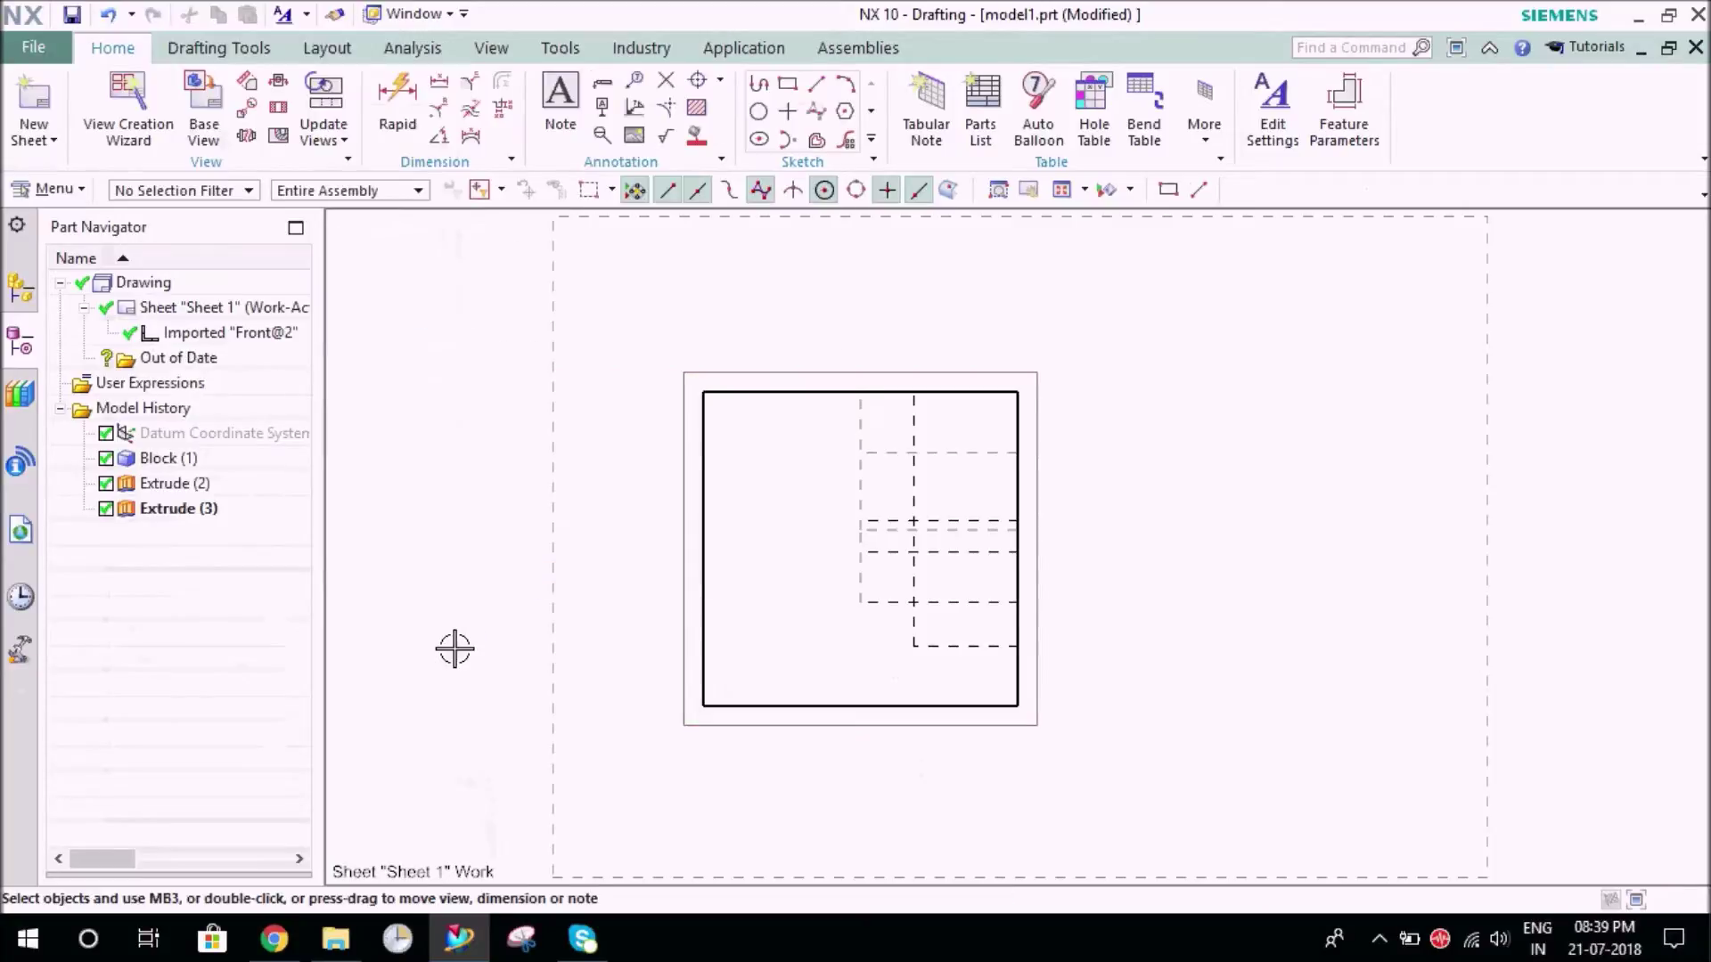
Erase the upper segment of the leftmost vertical dashed line in the front view with View Dependent Edit
right_click(1029, 441)
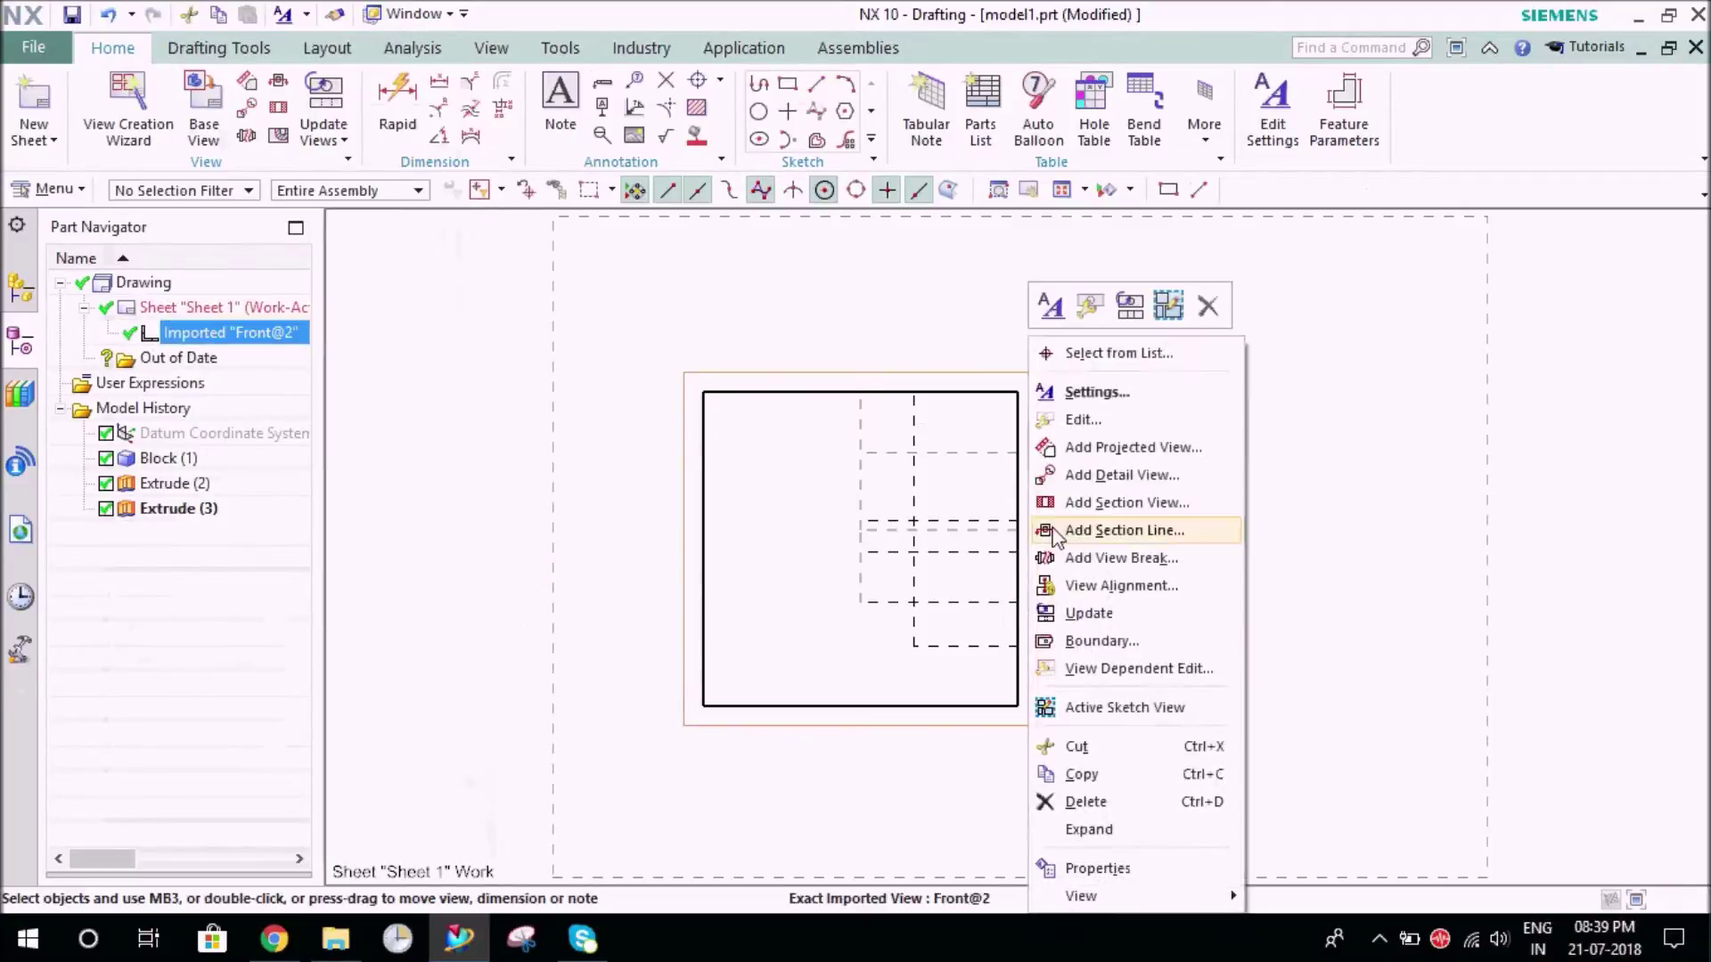
click(1096, 672)
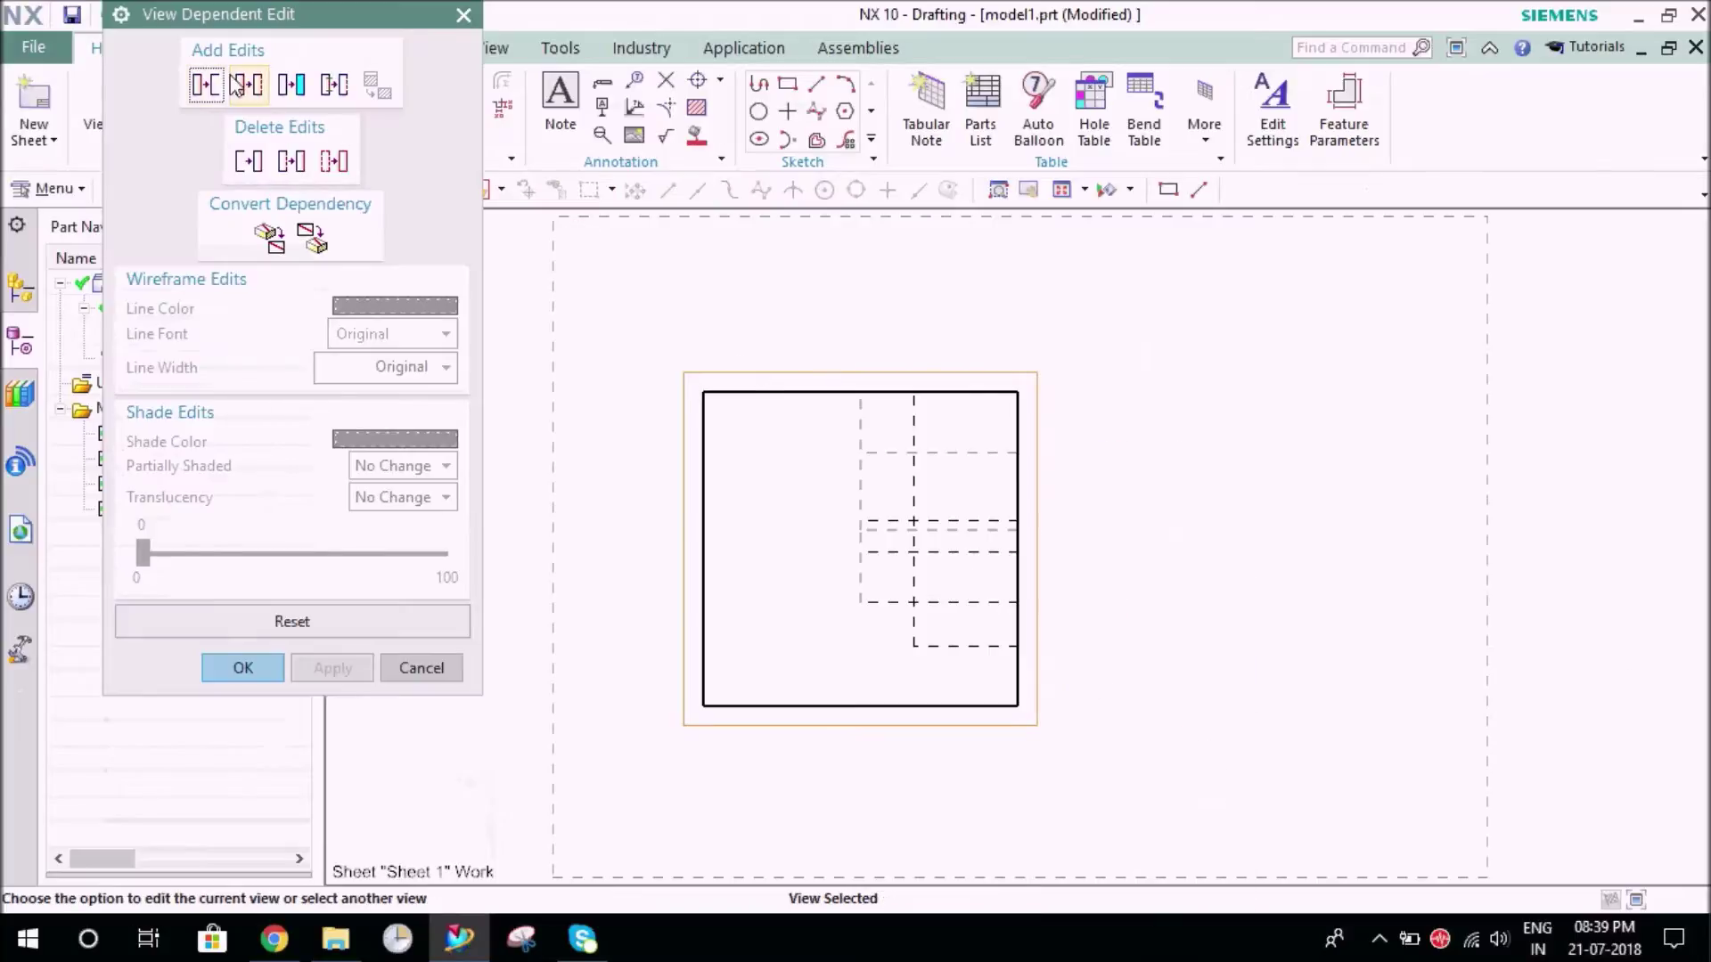
click(208, 87)
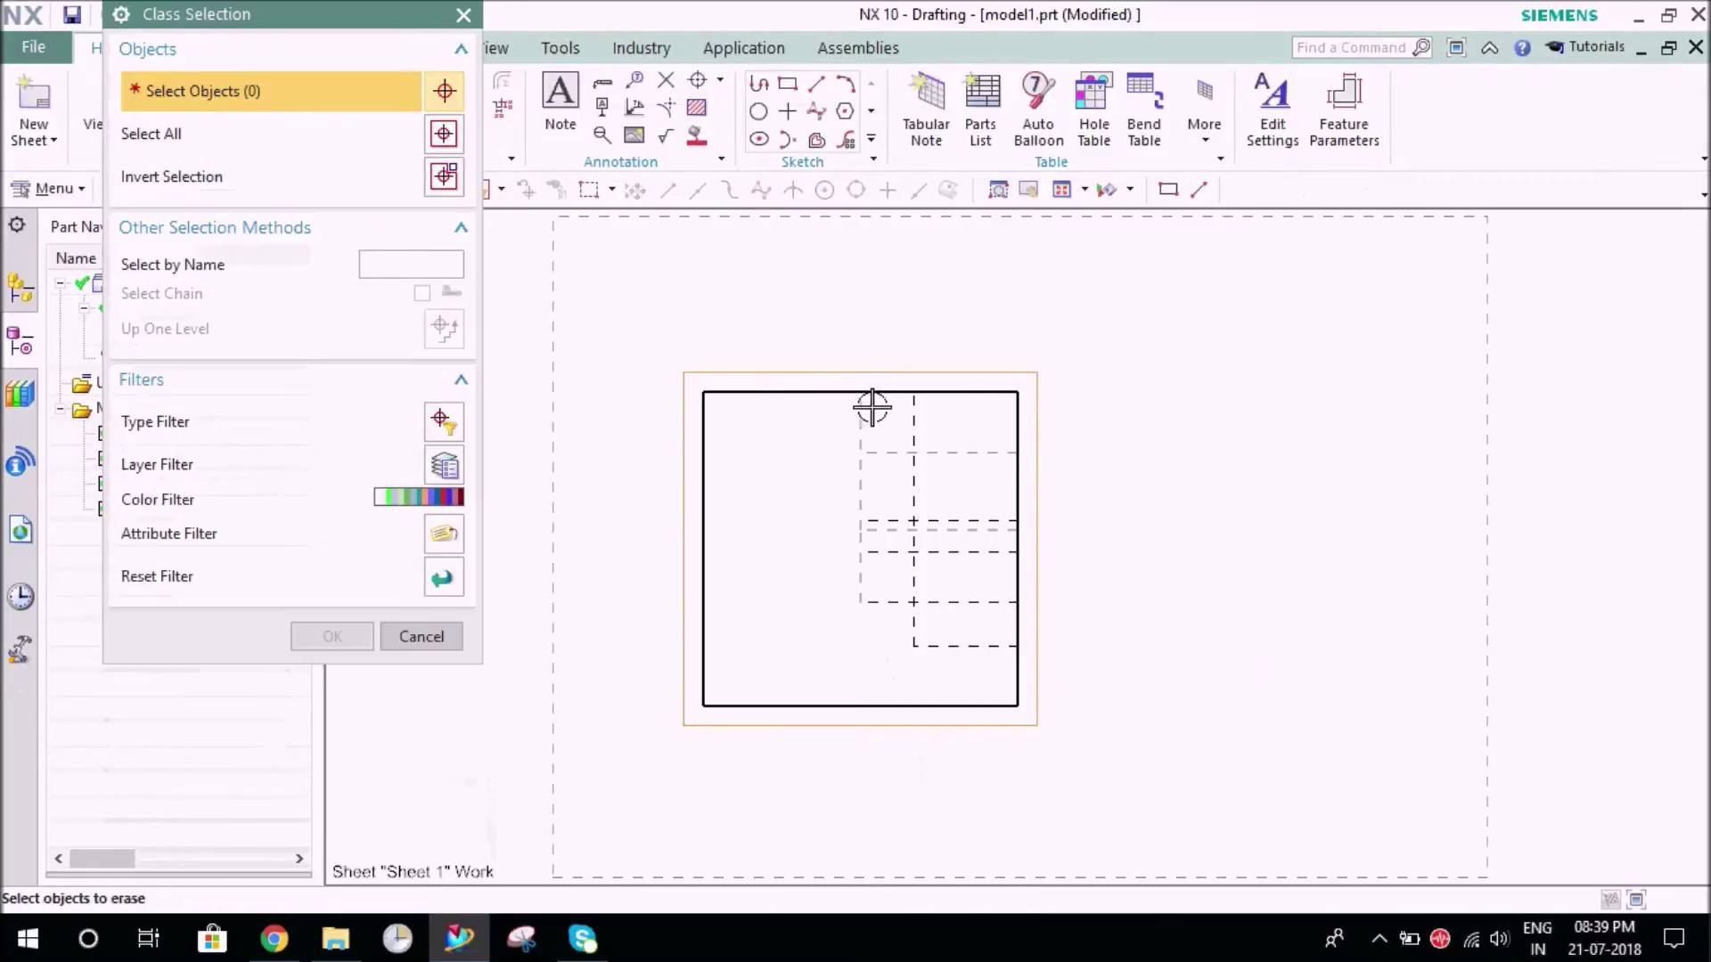
click(861, 455)
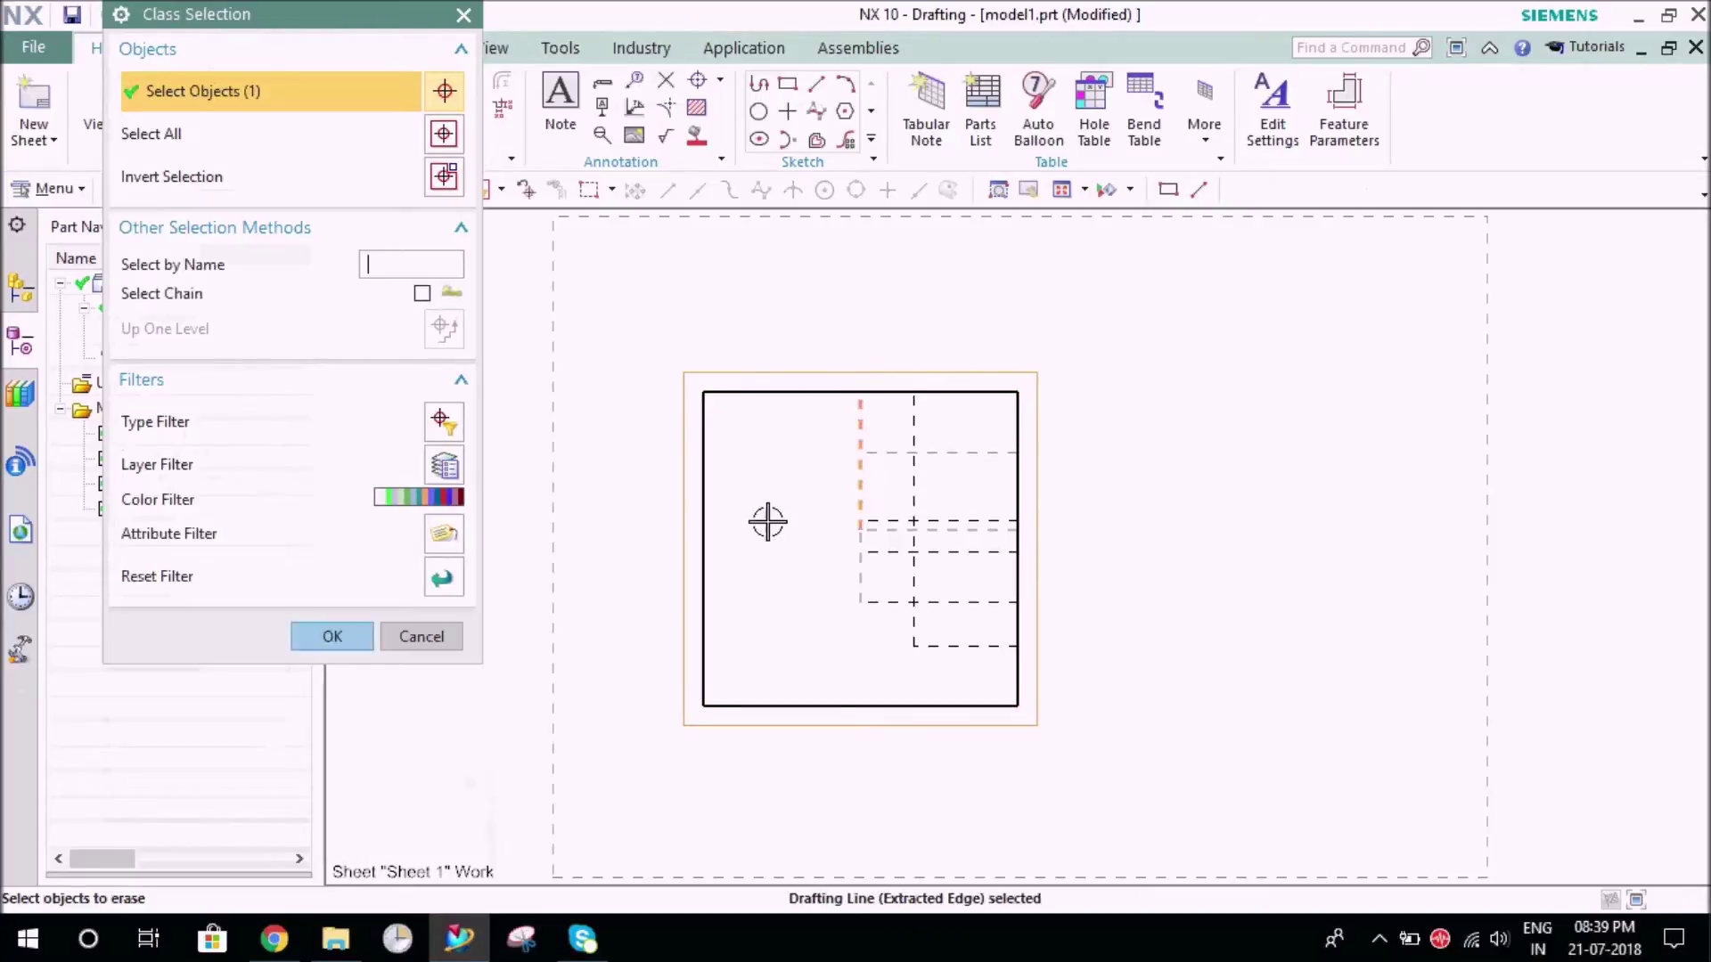
click(332, 636)
Erase the uppermost horizontal dashed line in the front view, choosing the drafting line among the overlapping objects
scroll(986, 508, down, 3)
scroll(1000, 450, up, 4)
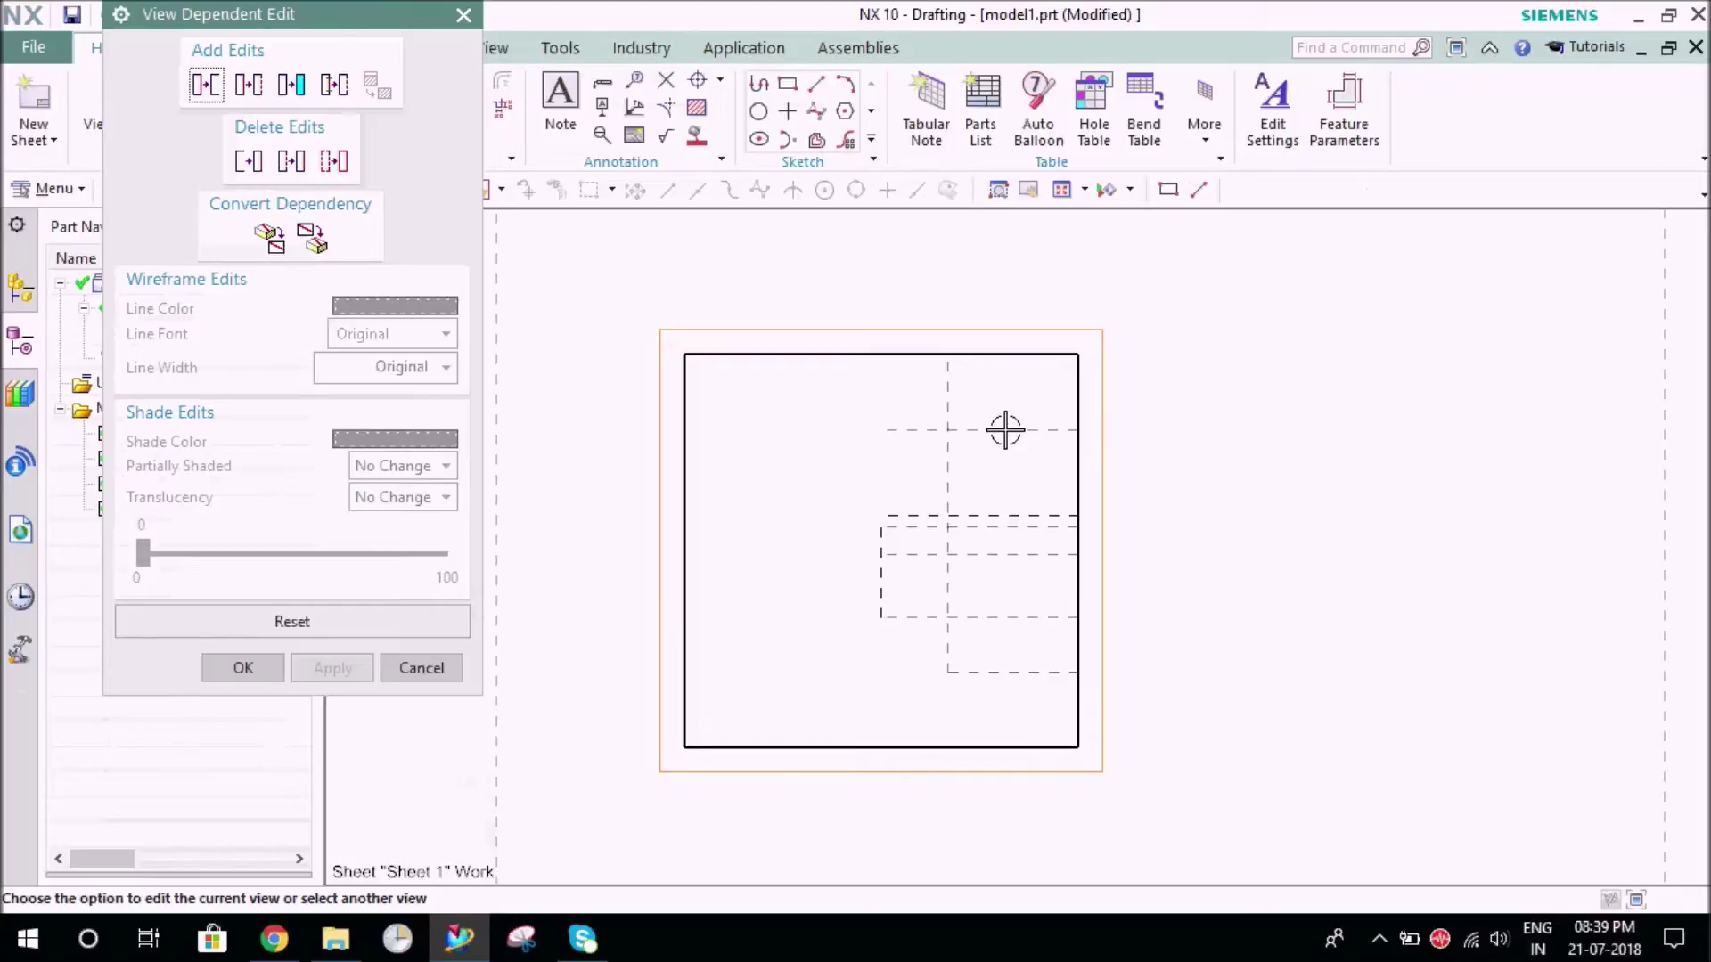
scroll(1005, 430, up, 3)
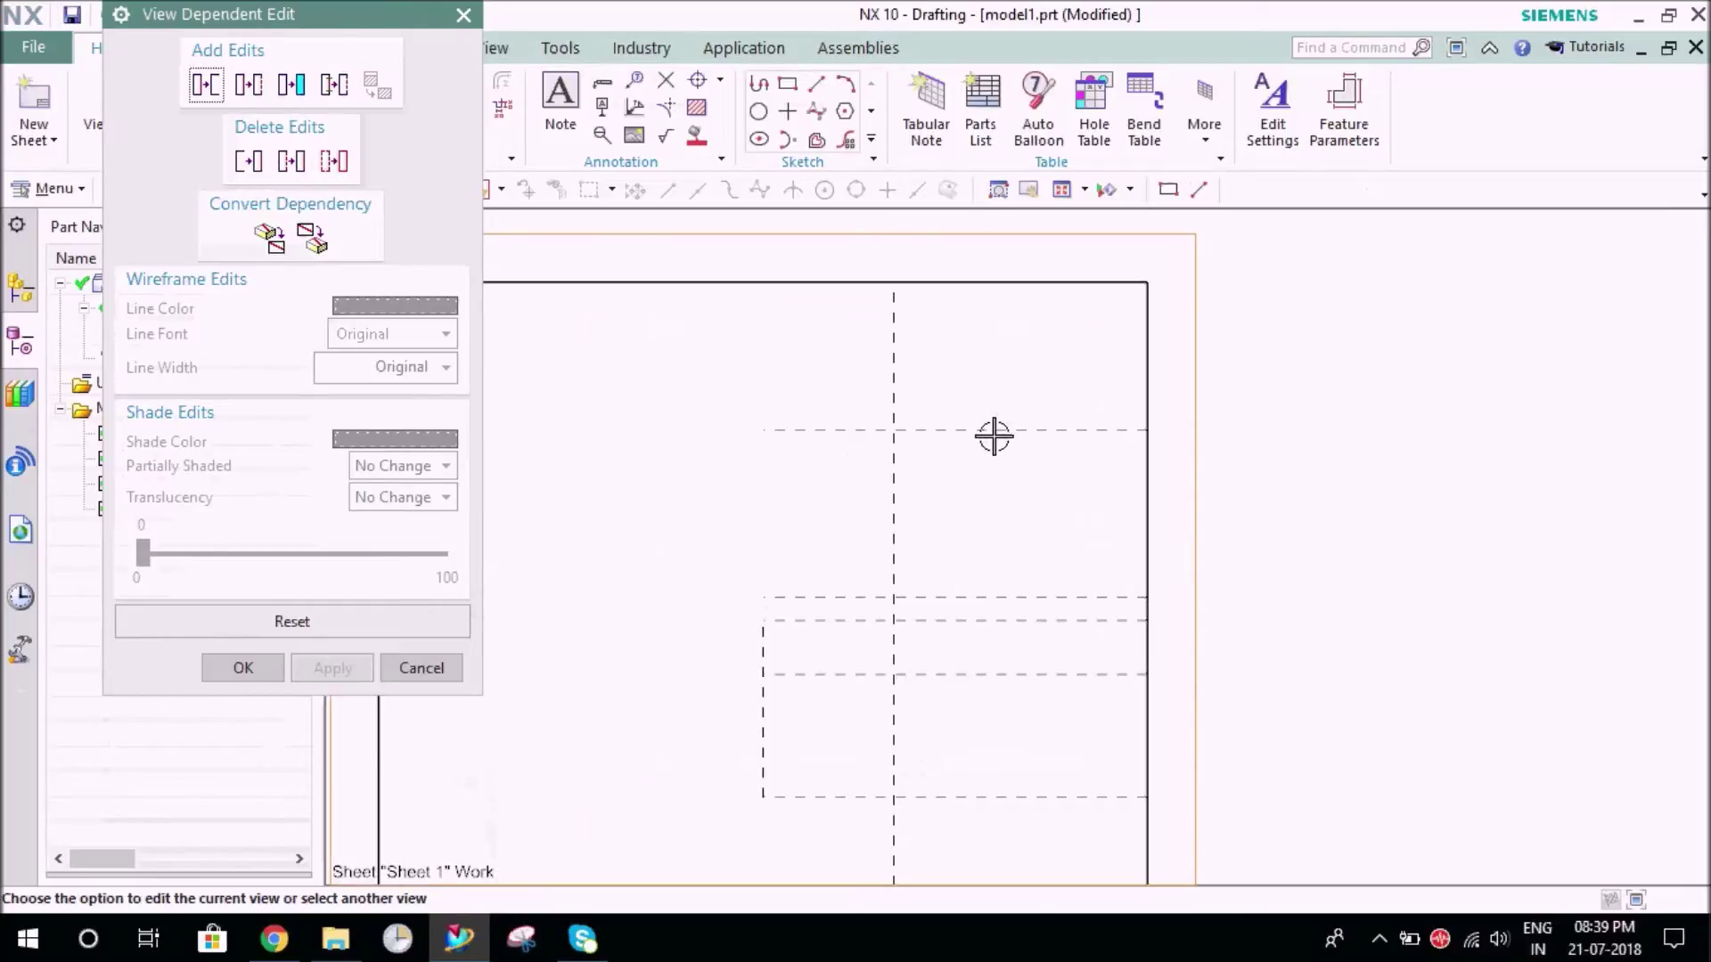
right_click(993, 435)
click(944, 407)
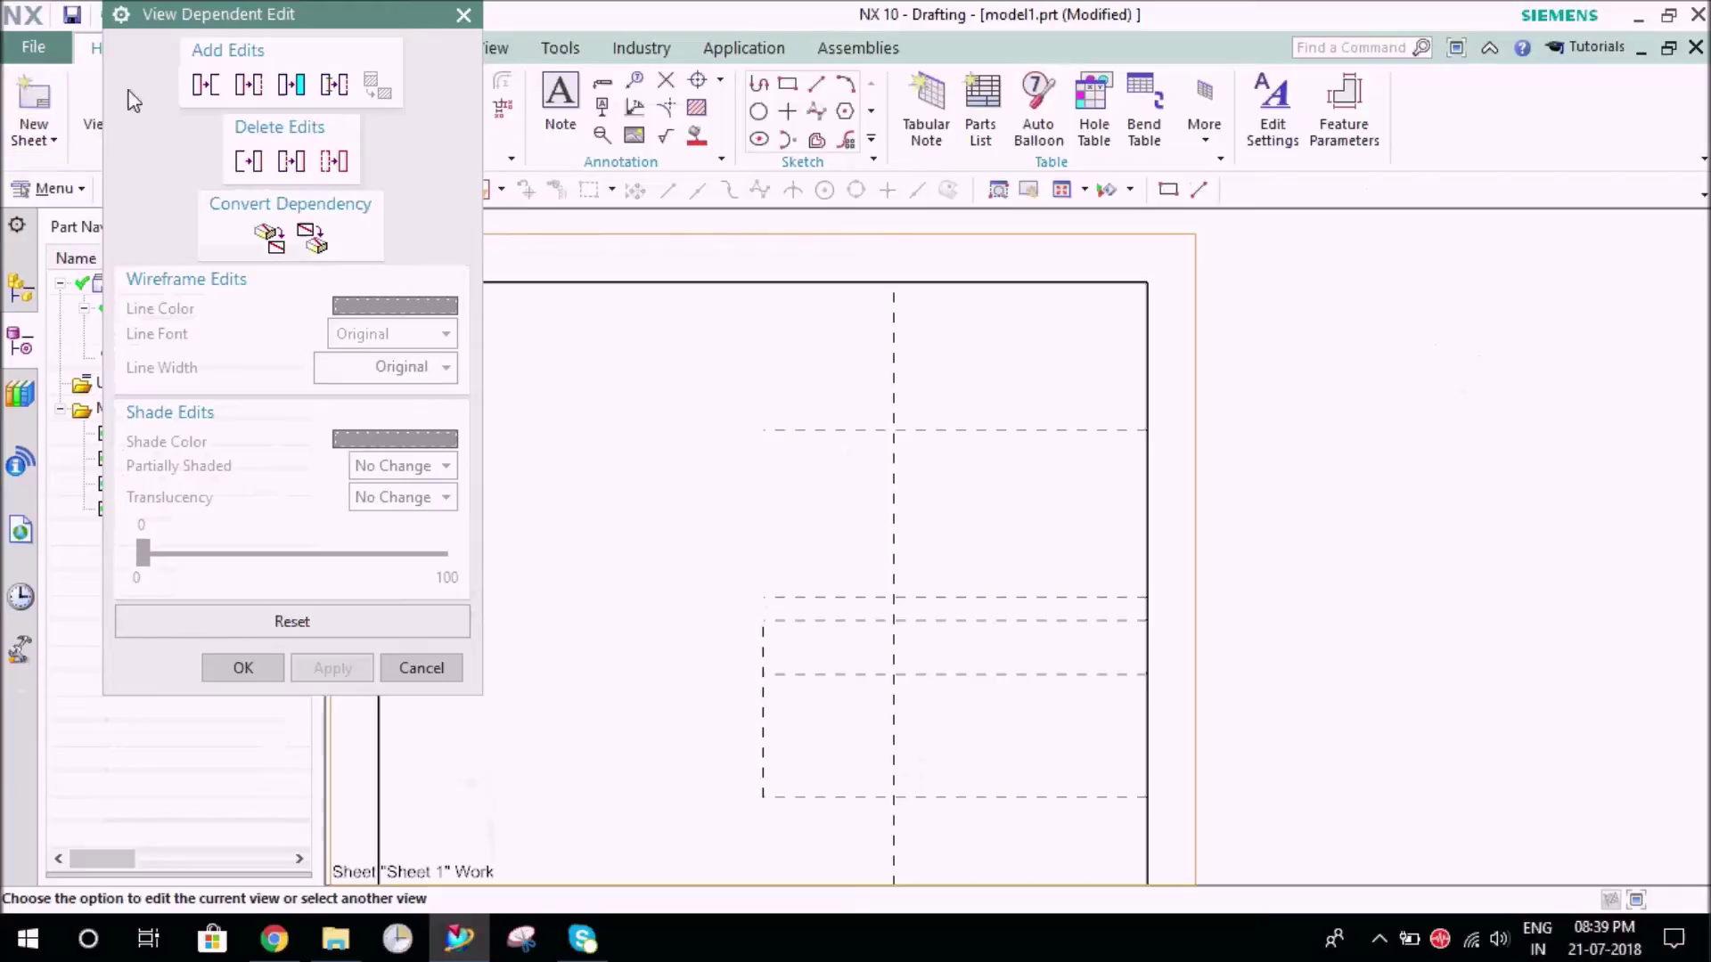
click(200, 89)
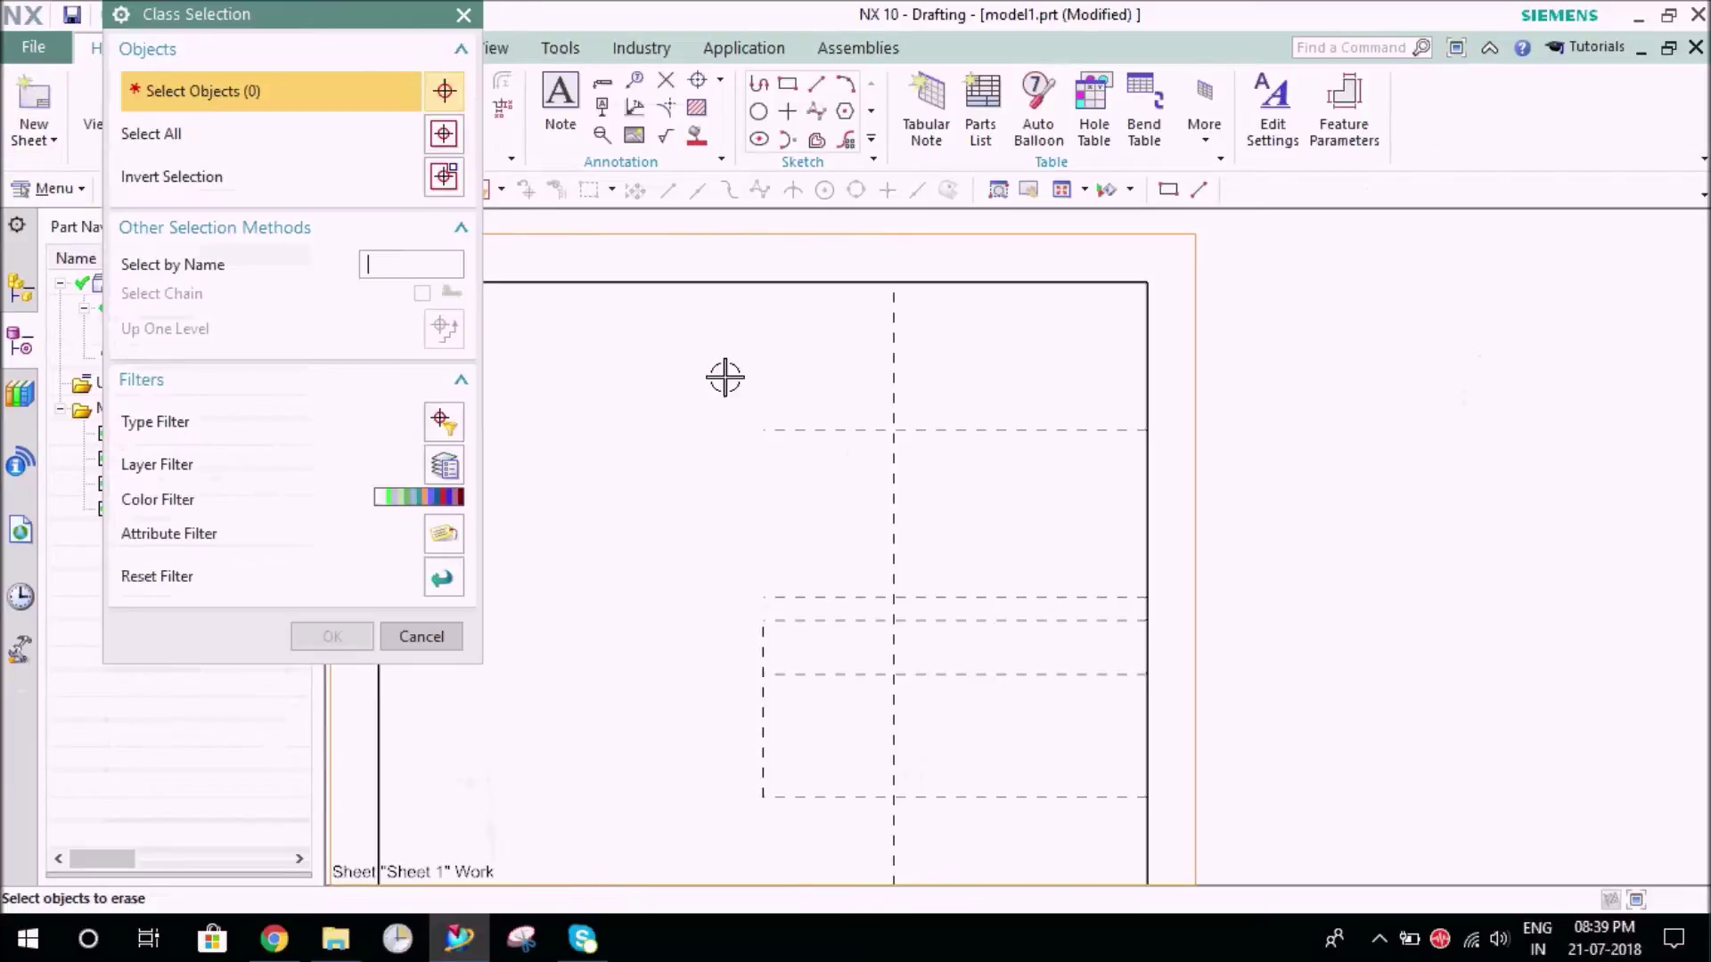
right_click(952, 430)
click(1025, 444)
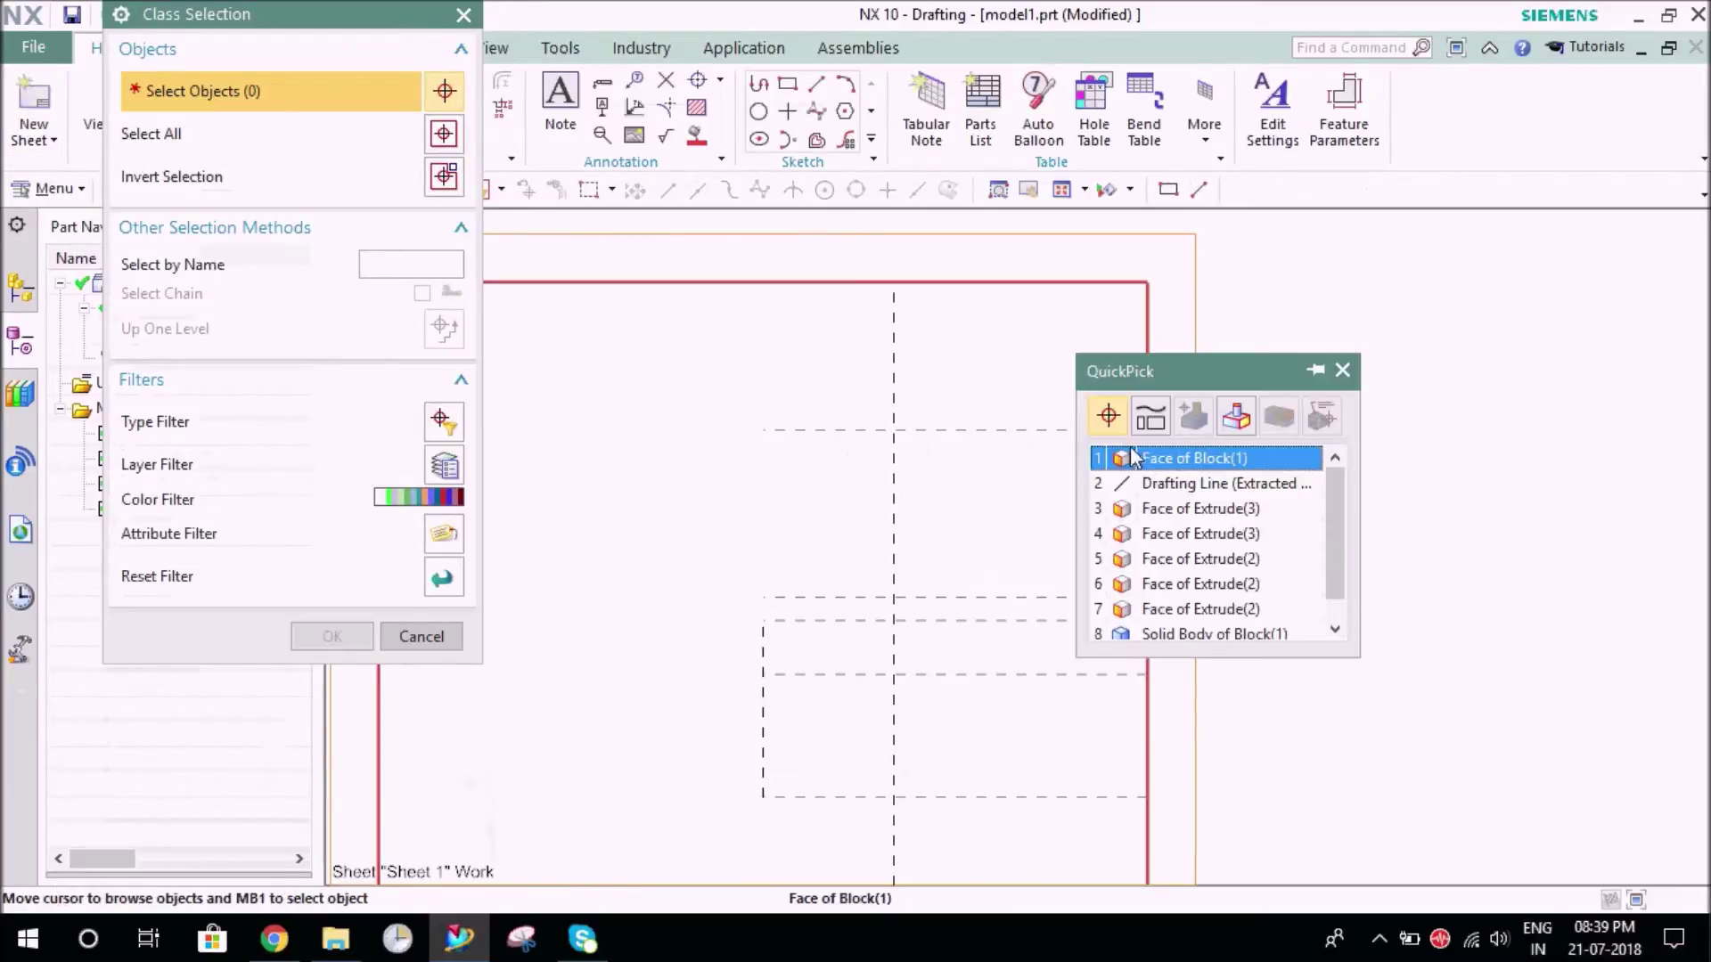
click(1182, 493)
click(333, 636)
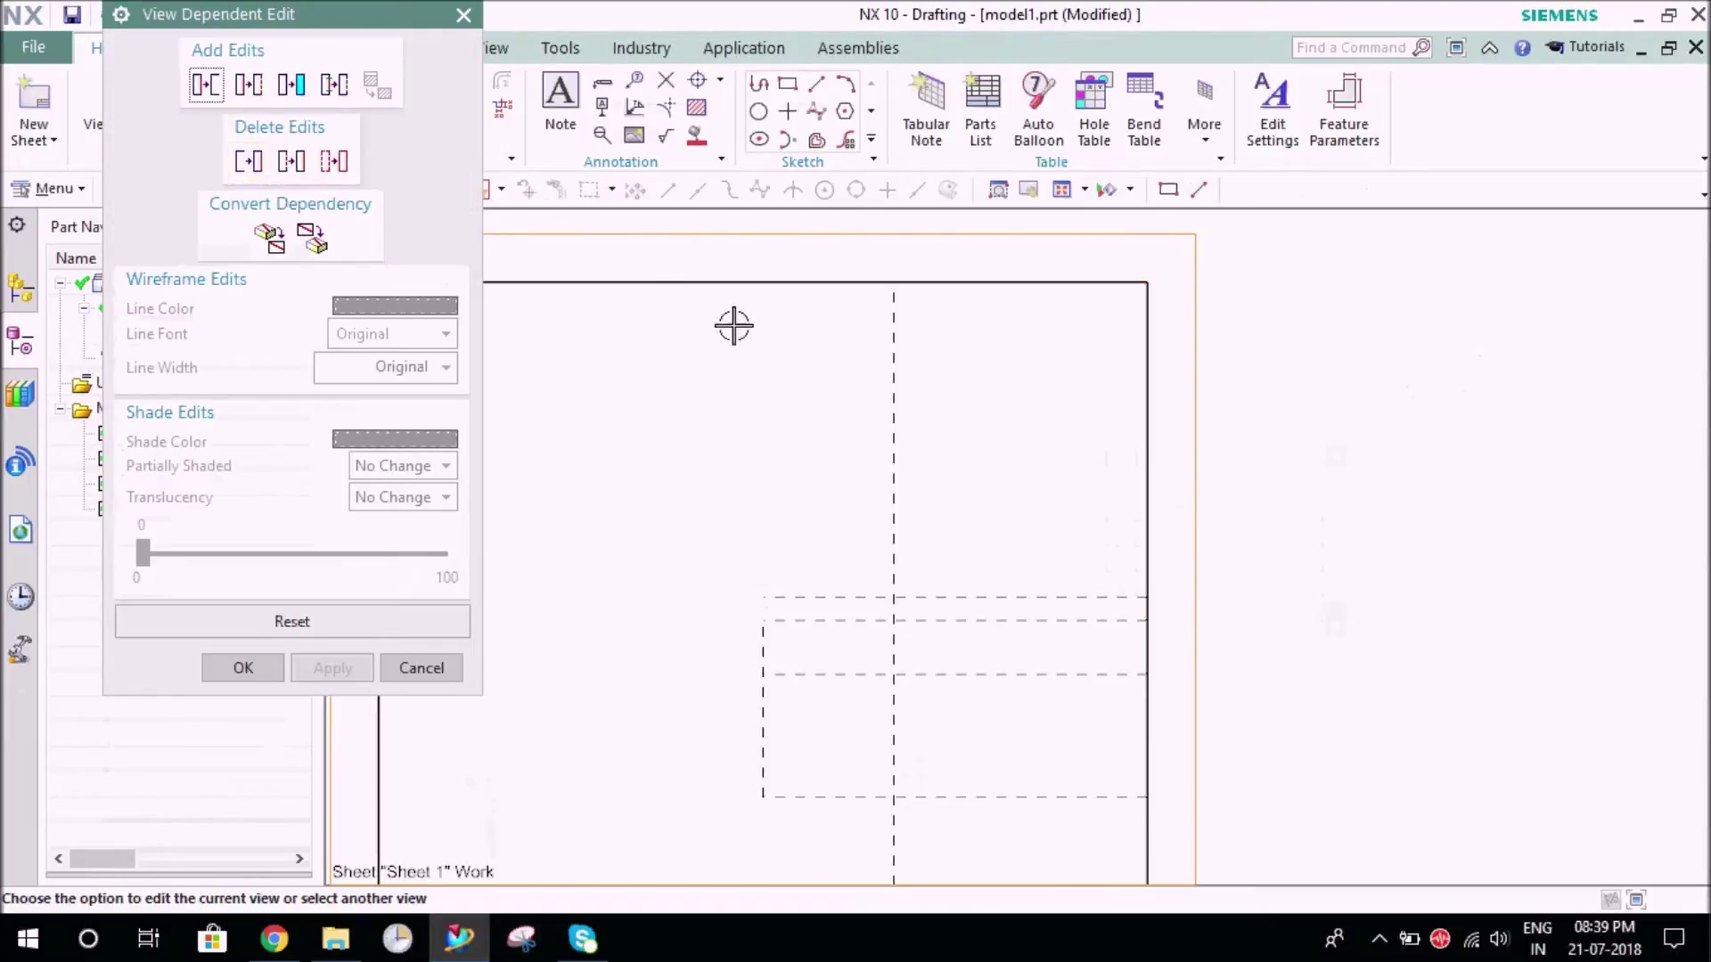
Restore the erased horizontal and vertical hidden lines in the front view by deleting their erasures
click(295, 160)
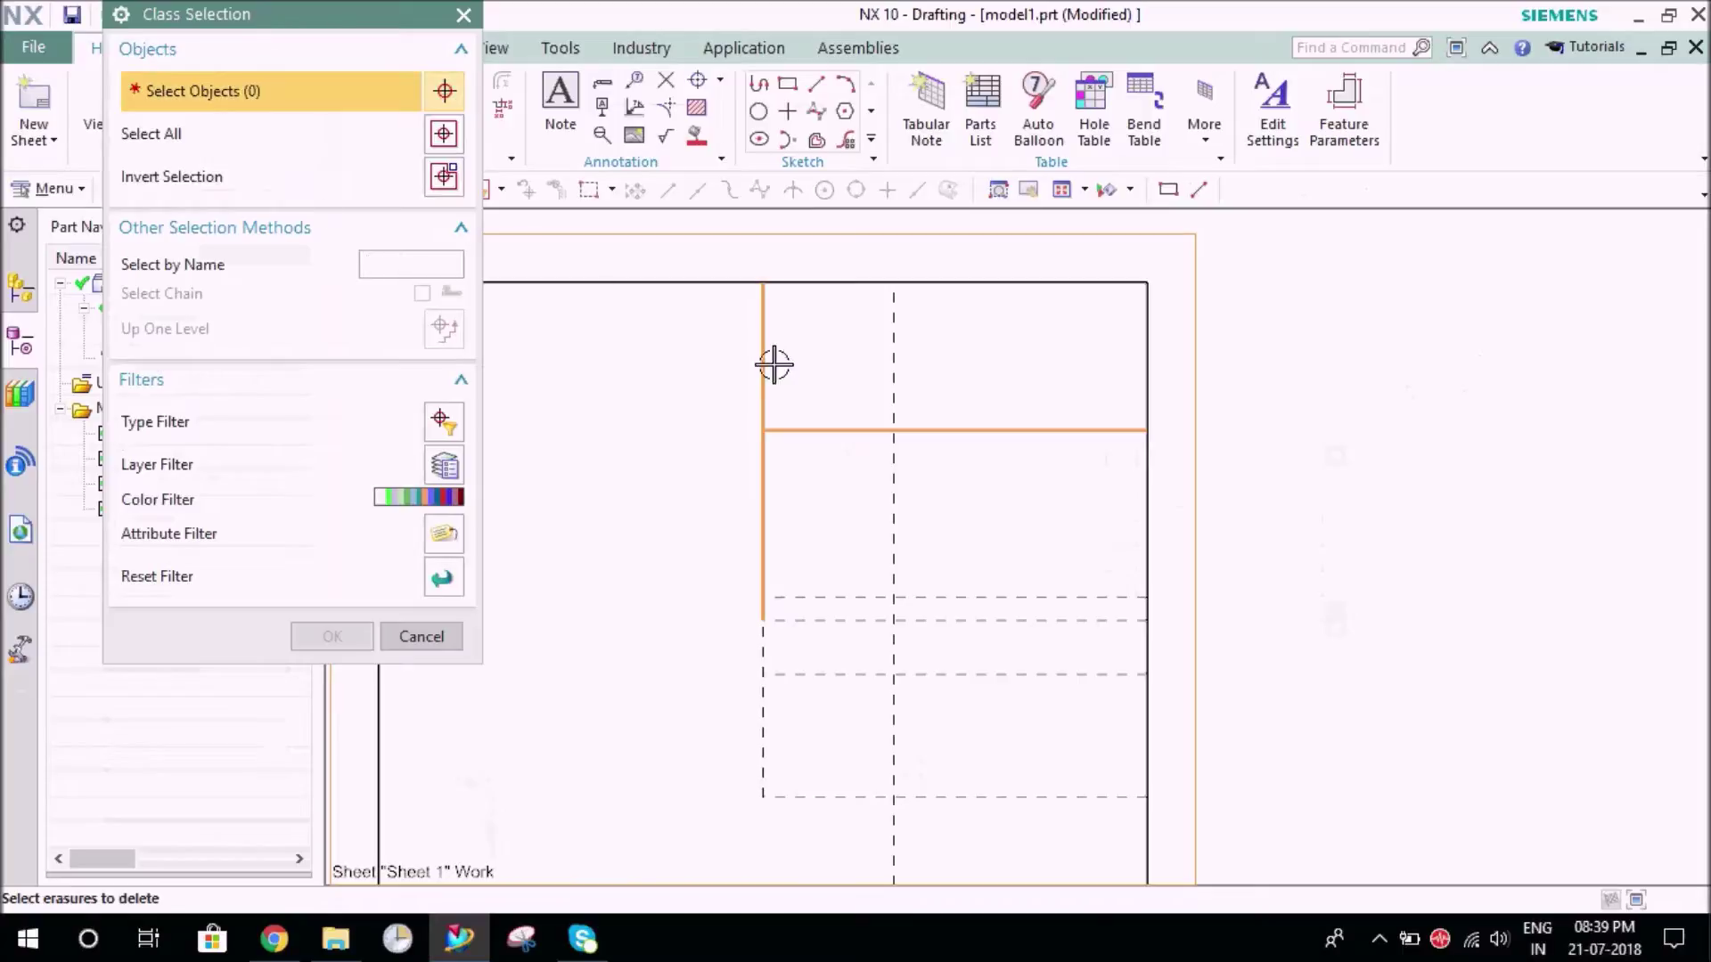
click(849, 434)
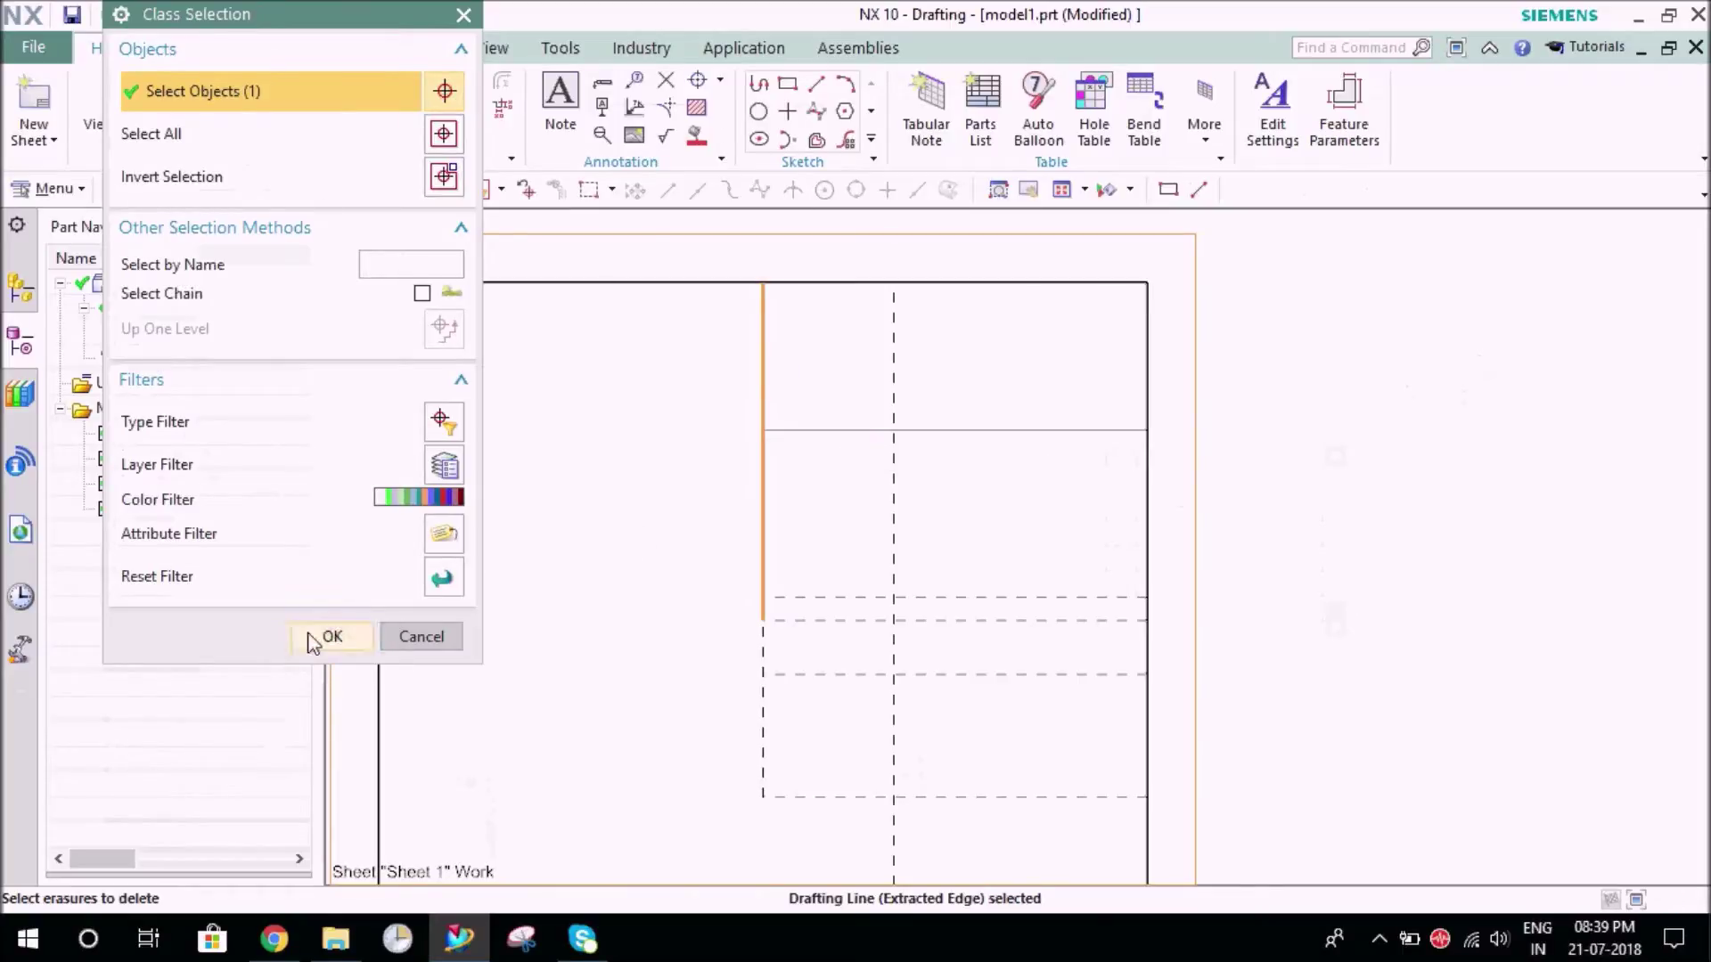
click(311, 639)
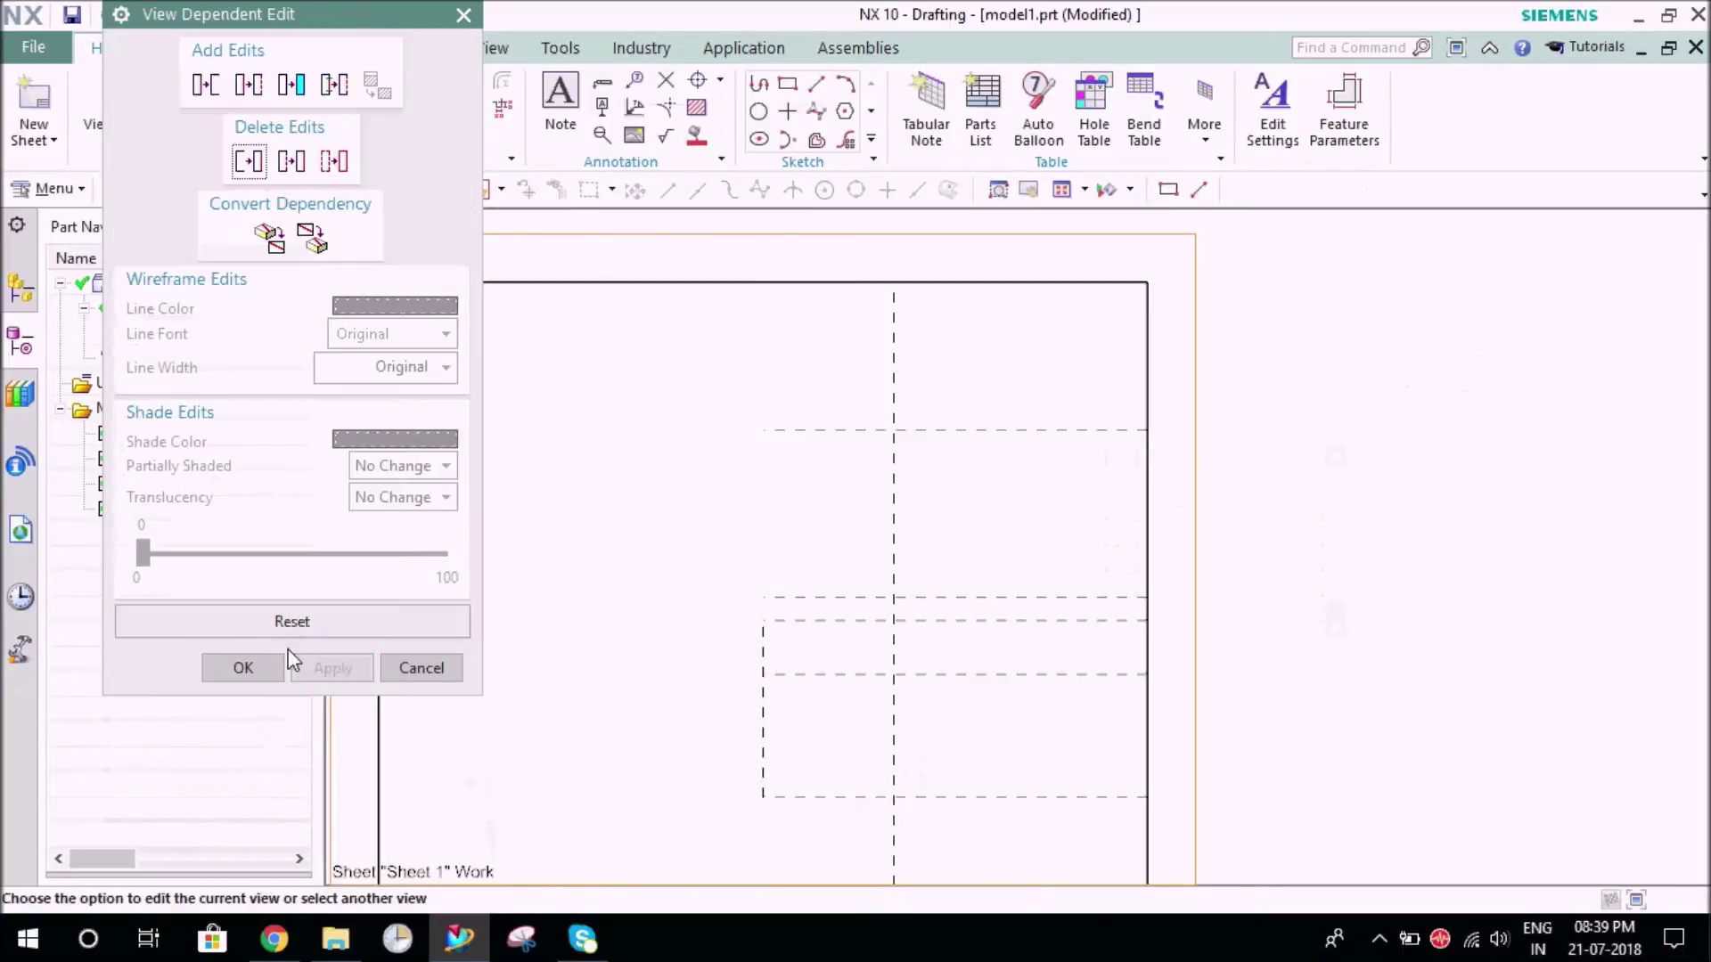
click(248, 162)
click(764, 410)
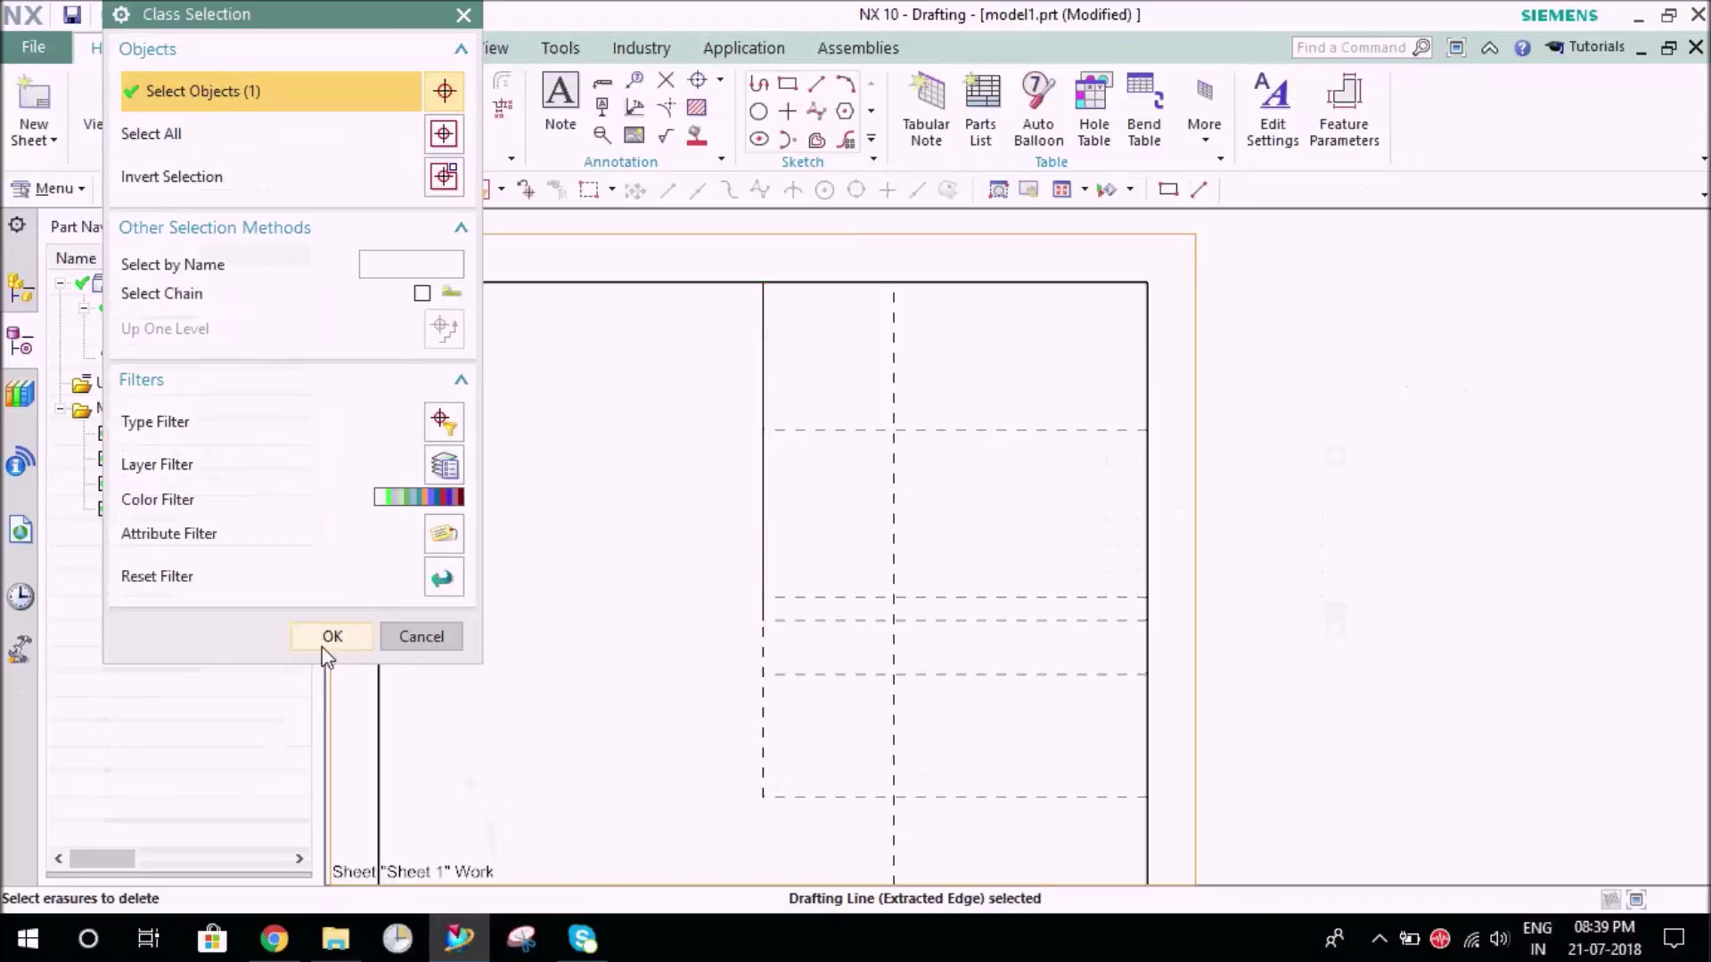
click(326, 644)
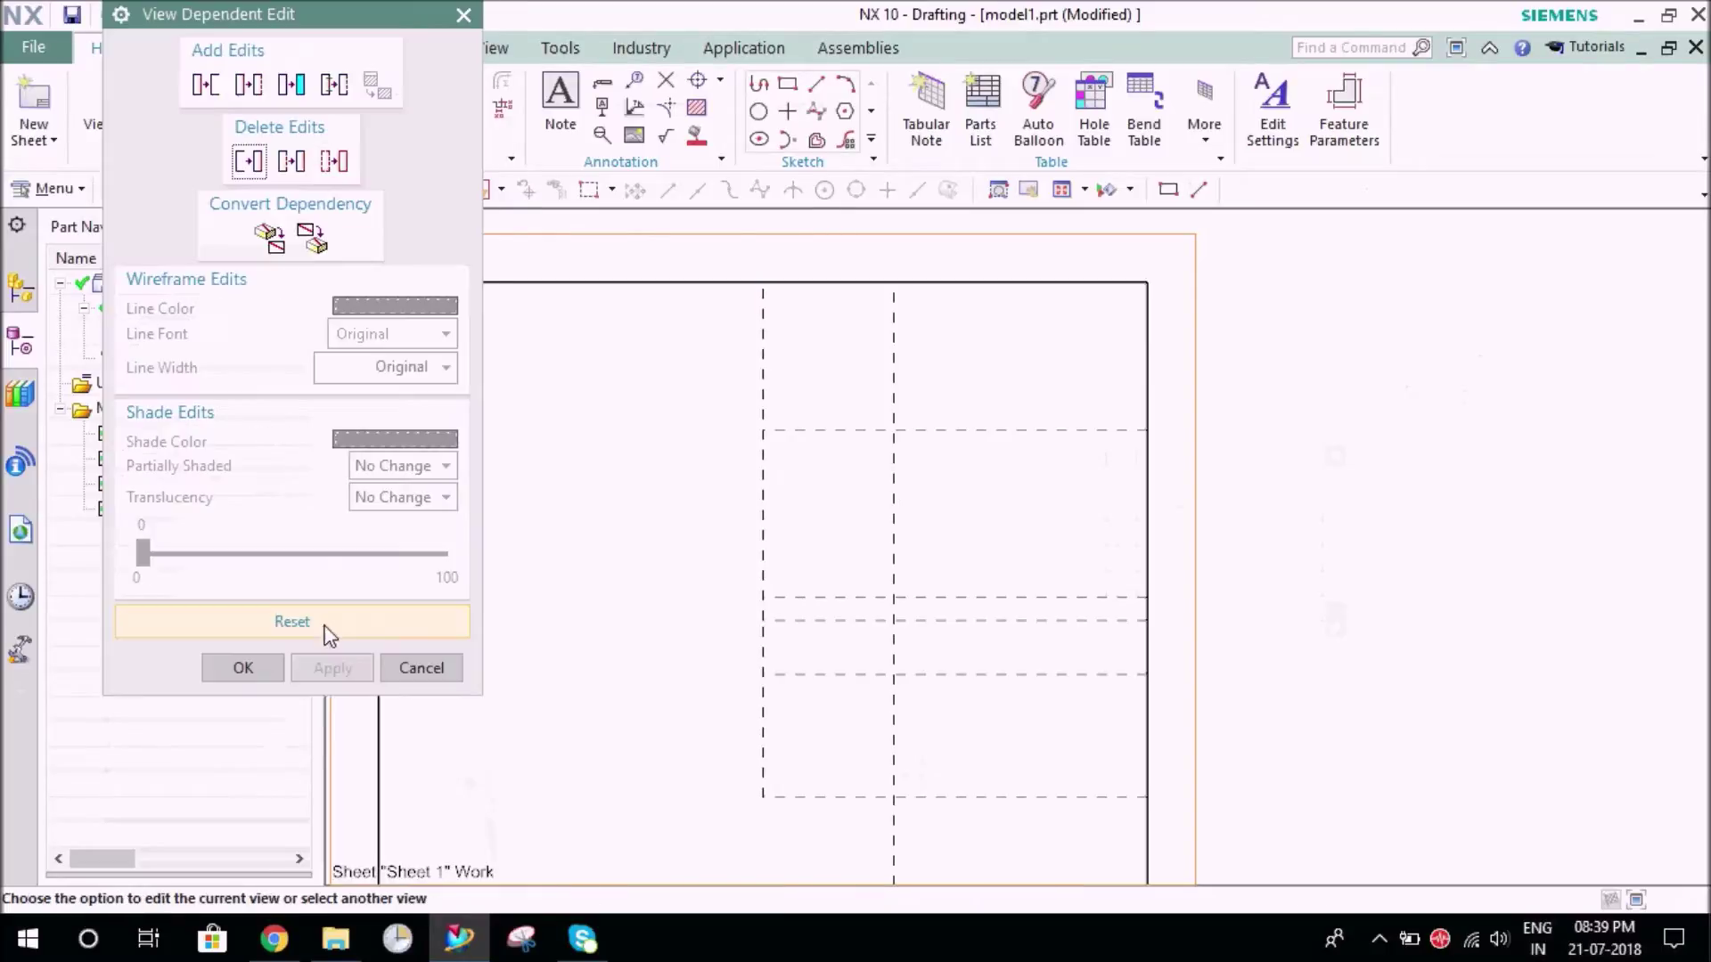
Apply a solid line font and 0.13 mm width to the third horizontal dashed line from the top and the long vertical dashed line
click(250, 85)
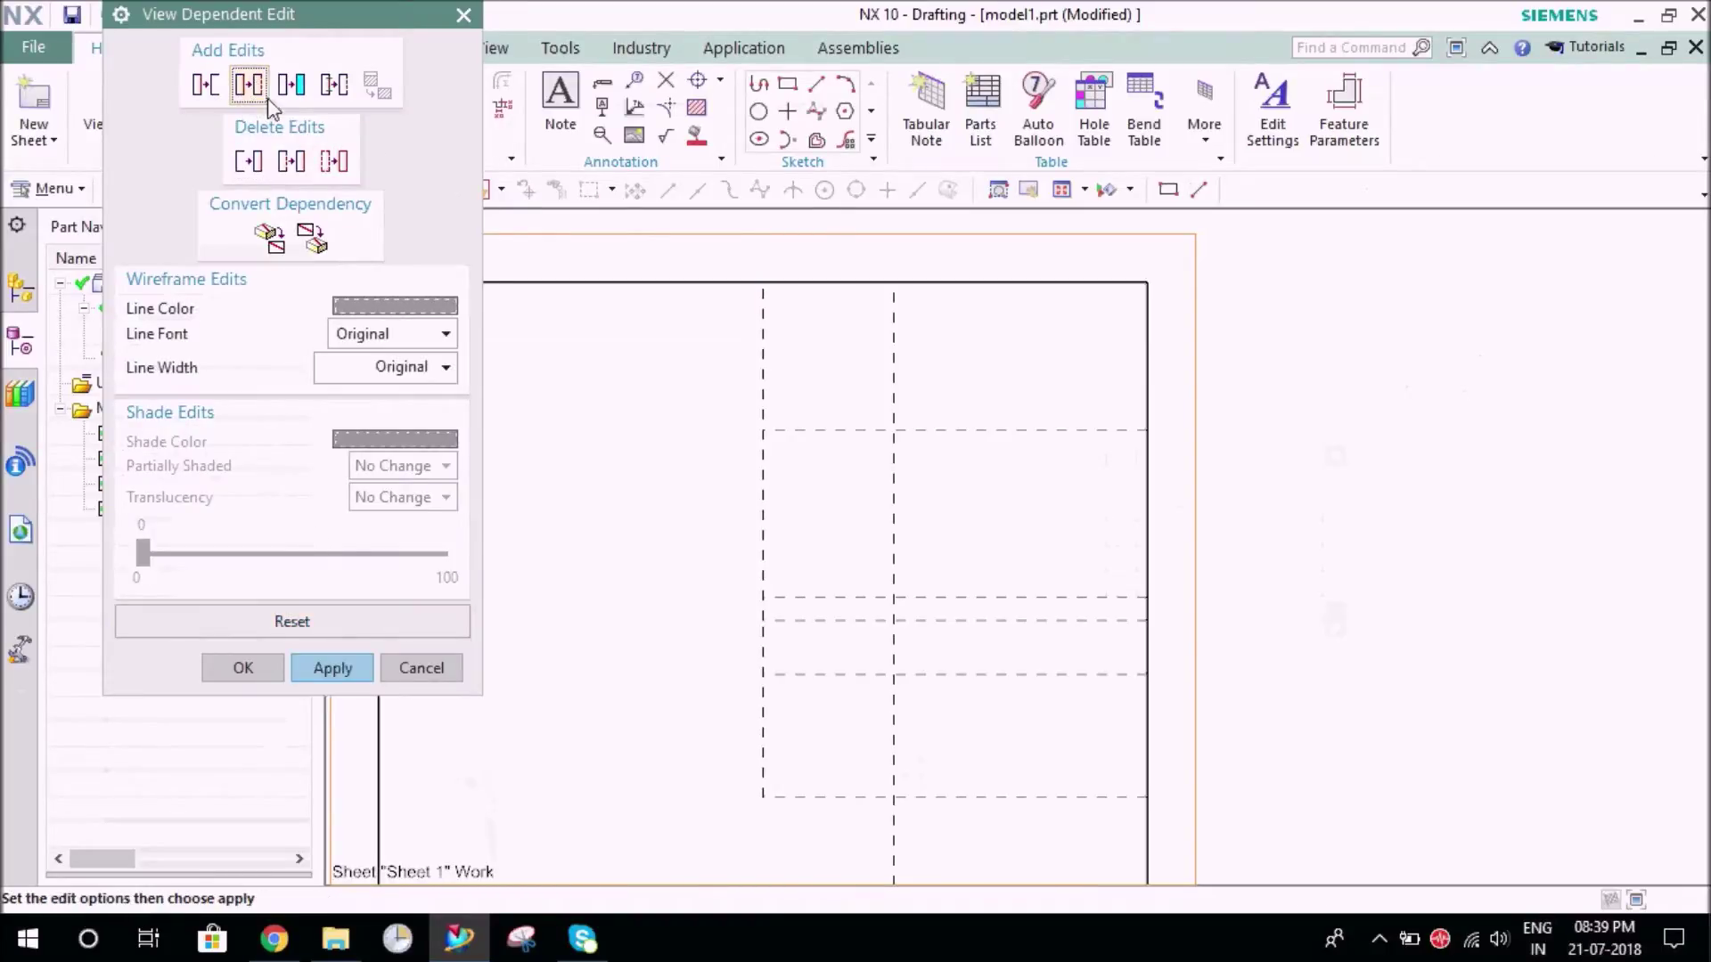
click(406, 343)
click(393, 411)
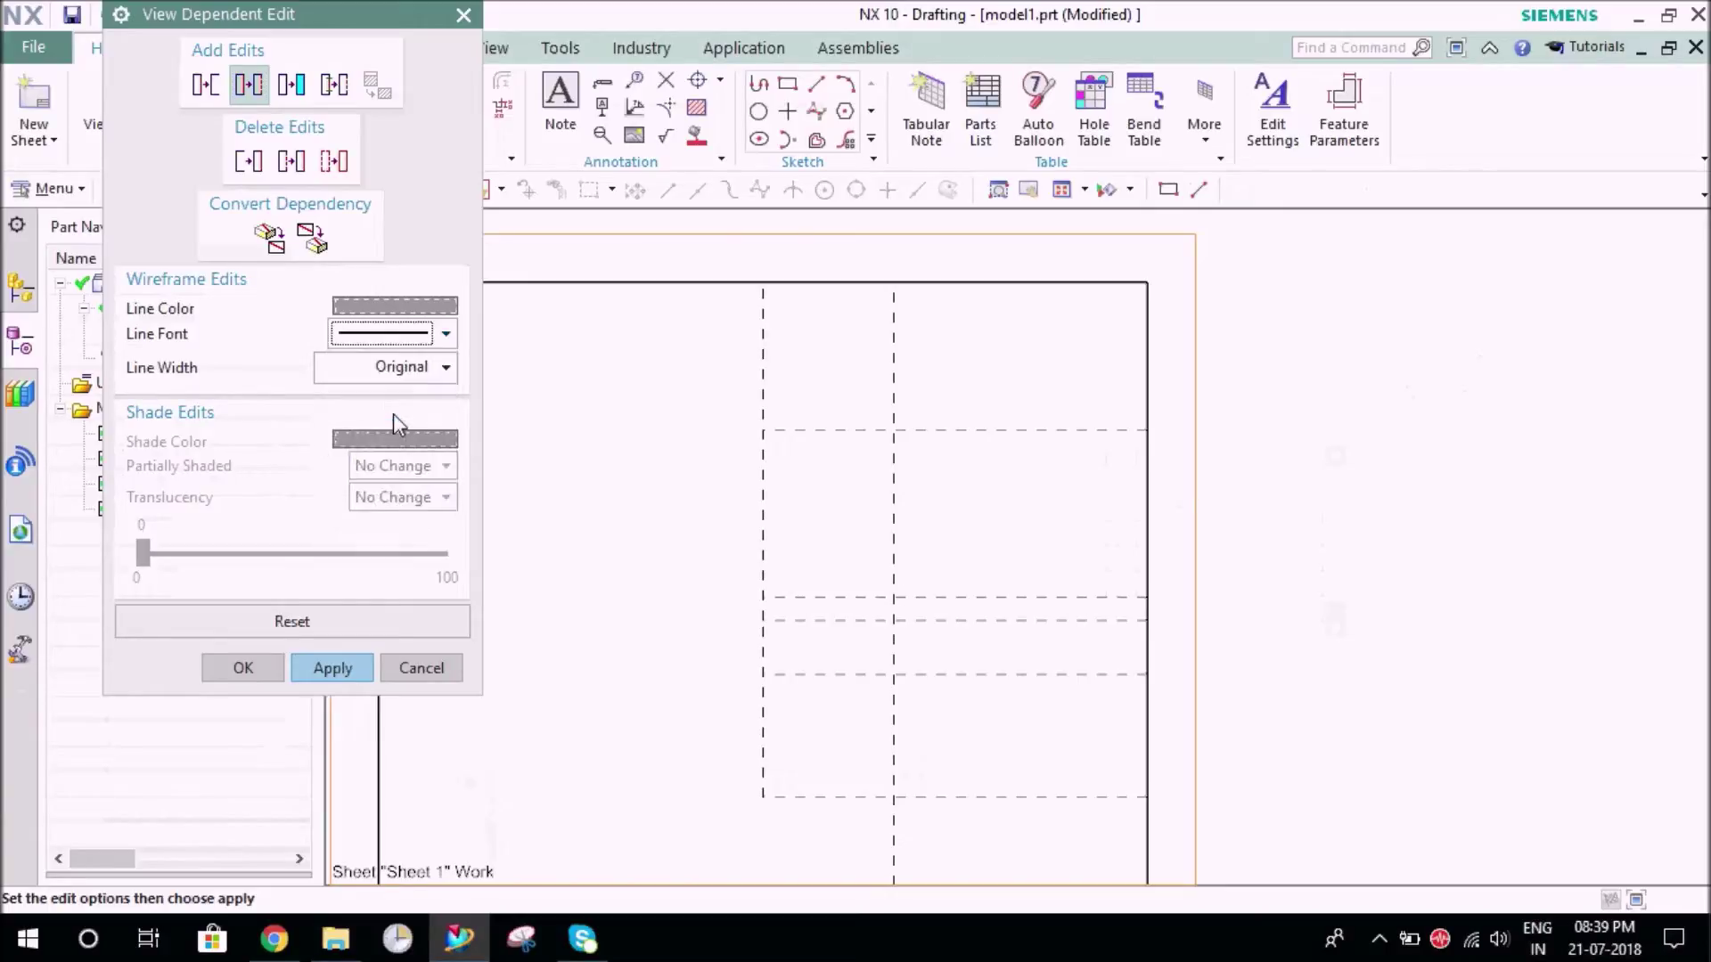
click(410, 374)
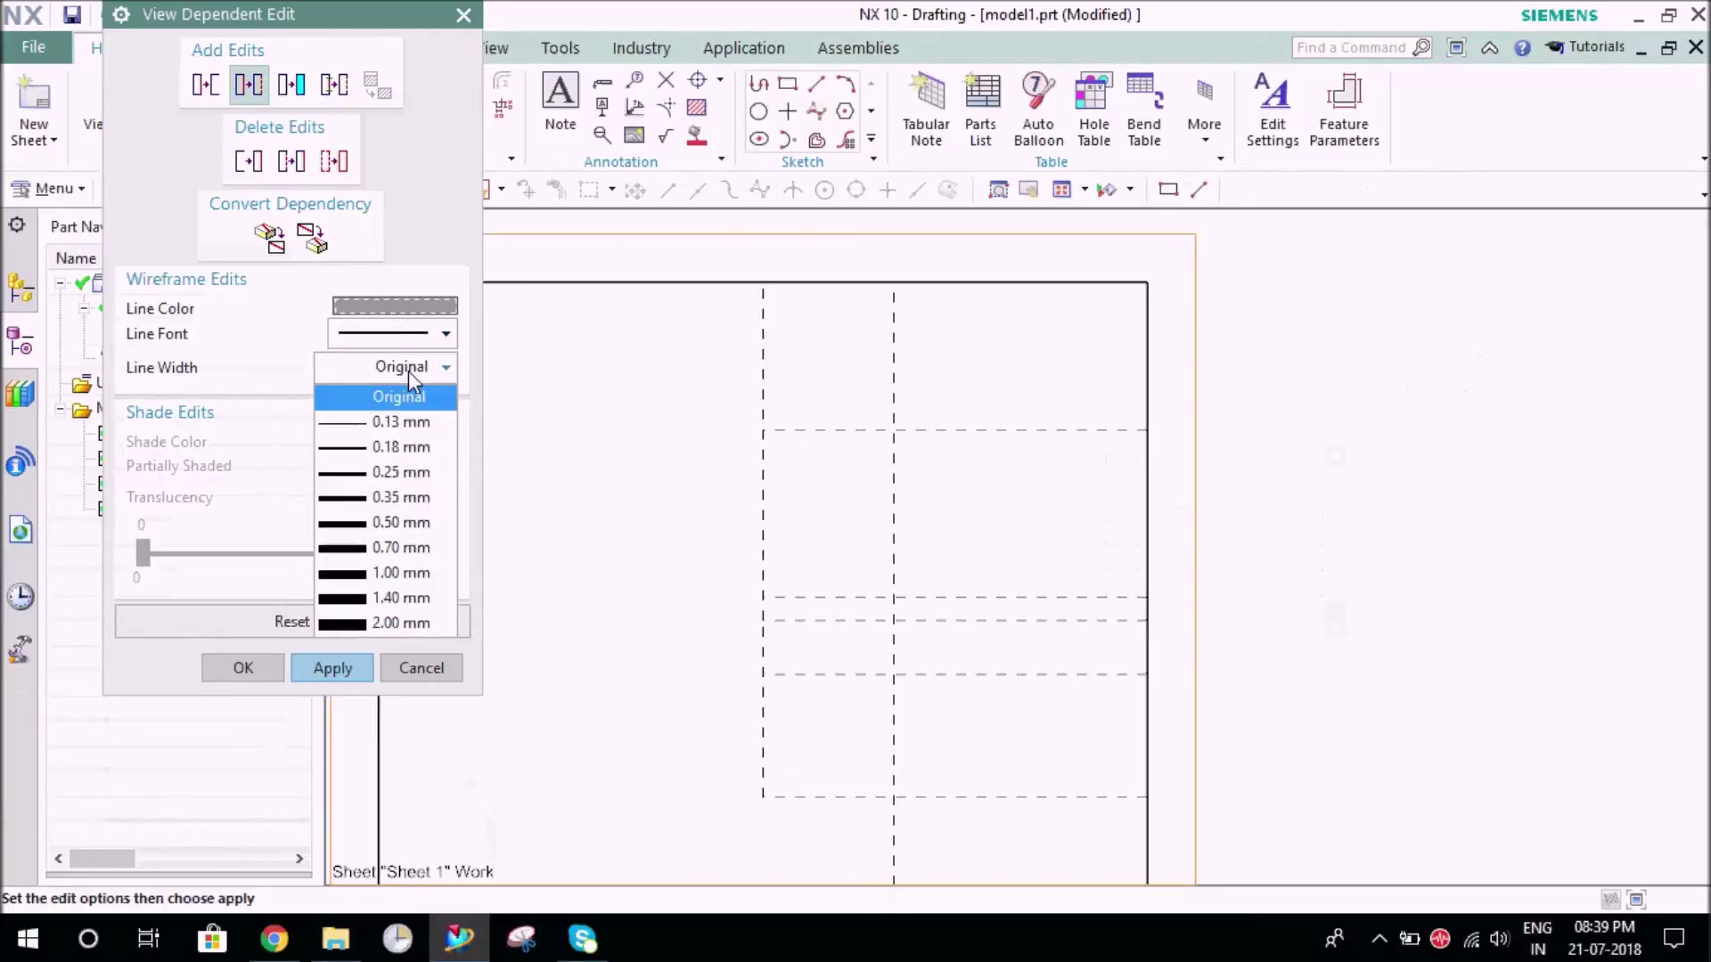
click(401, 420)
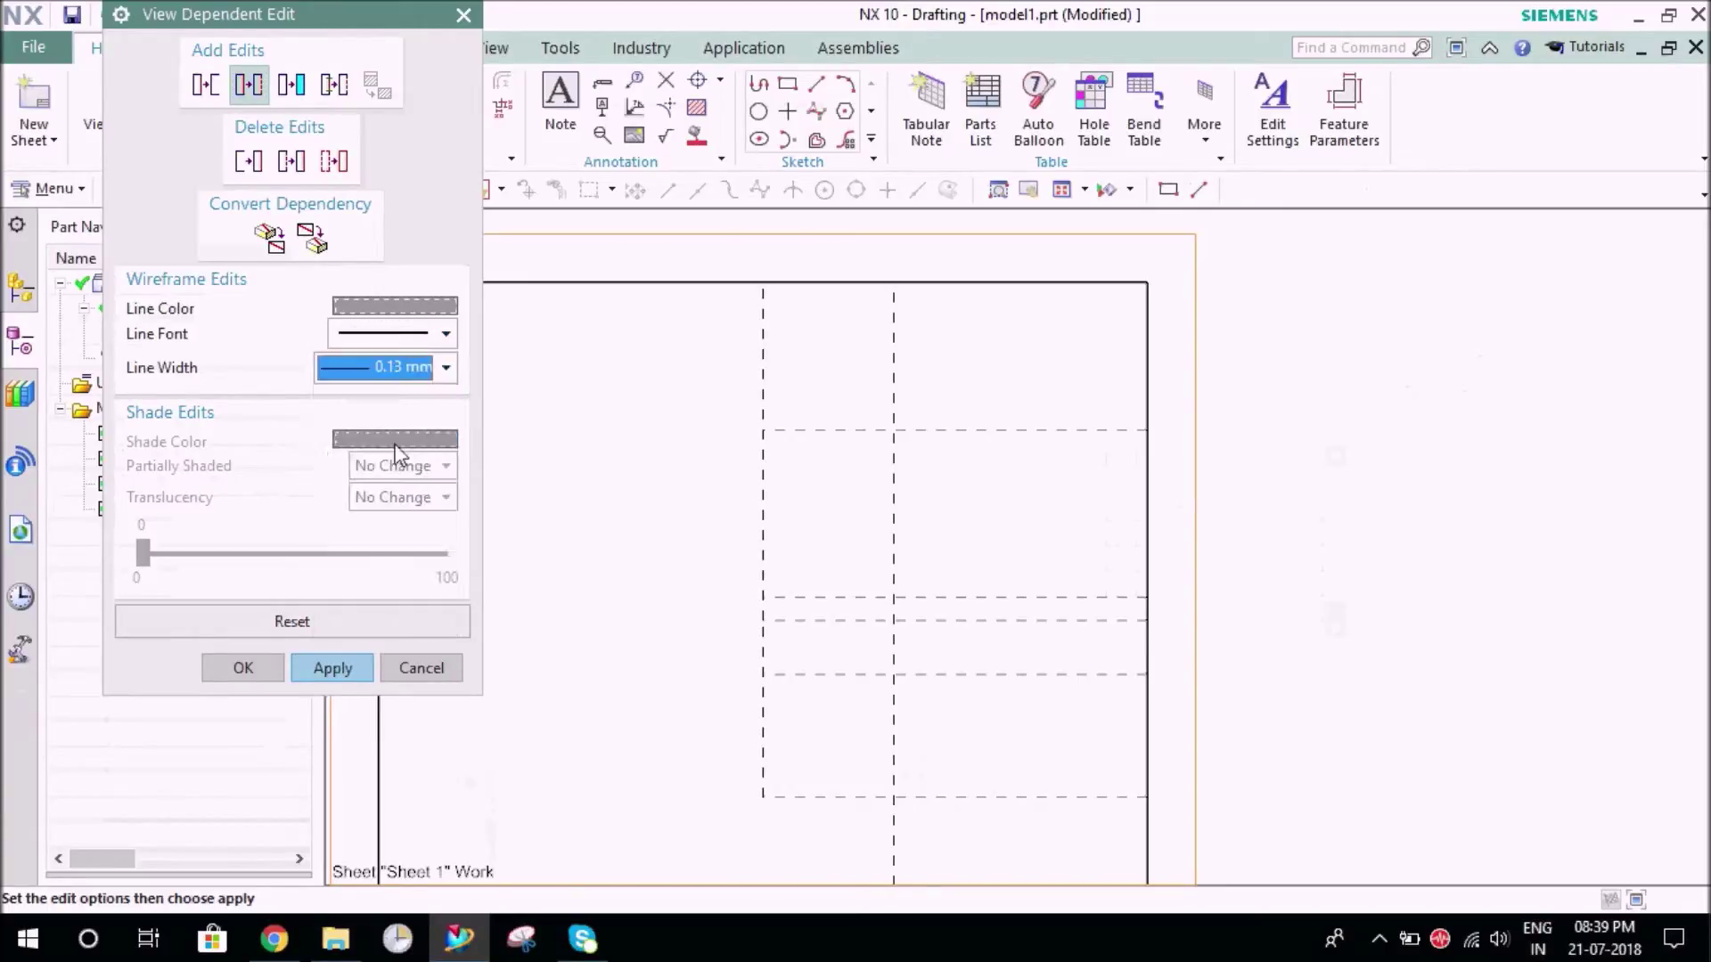
click(330, 670)
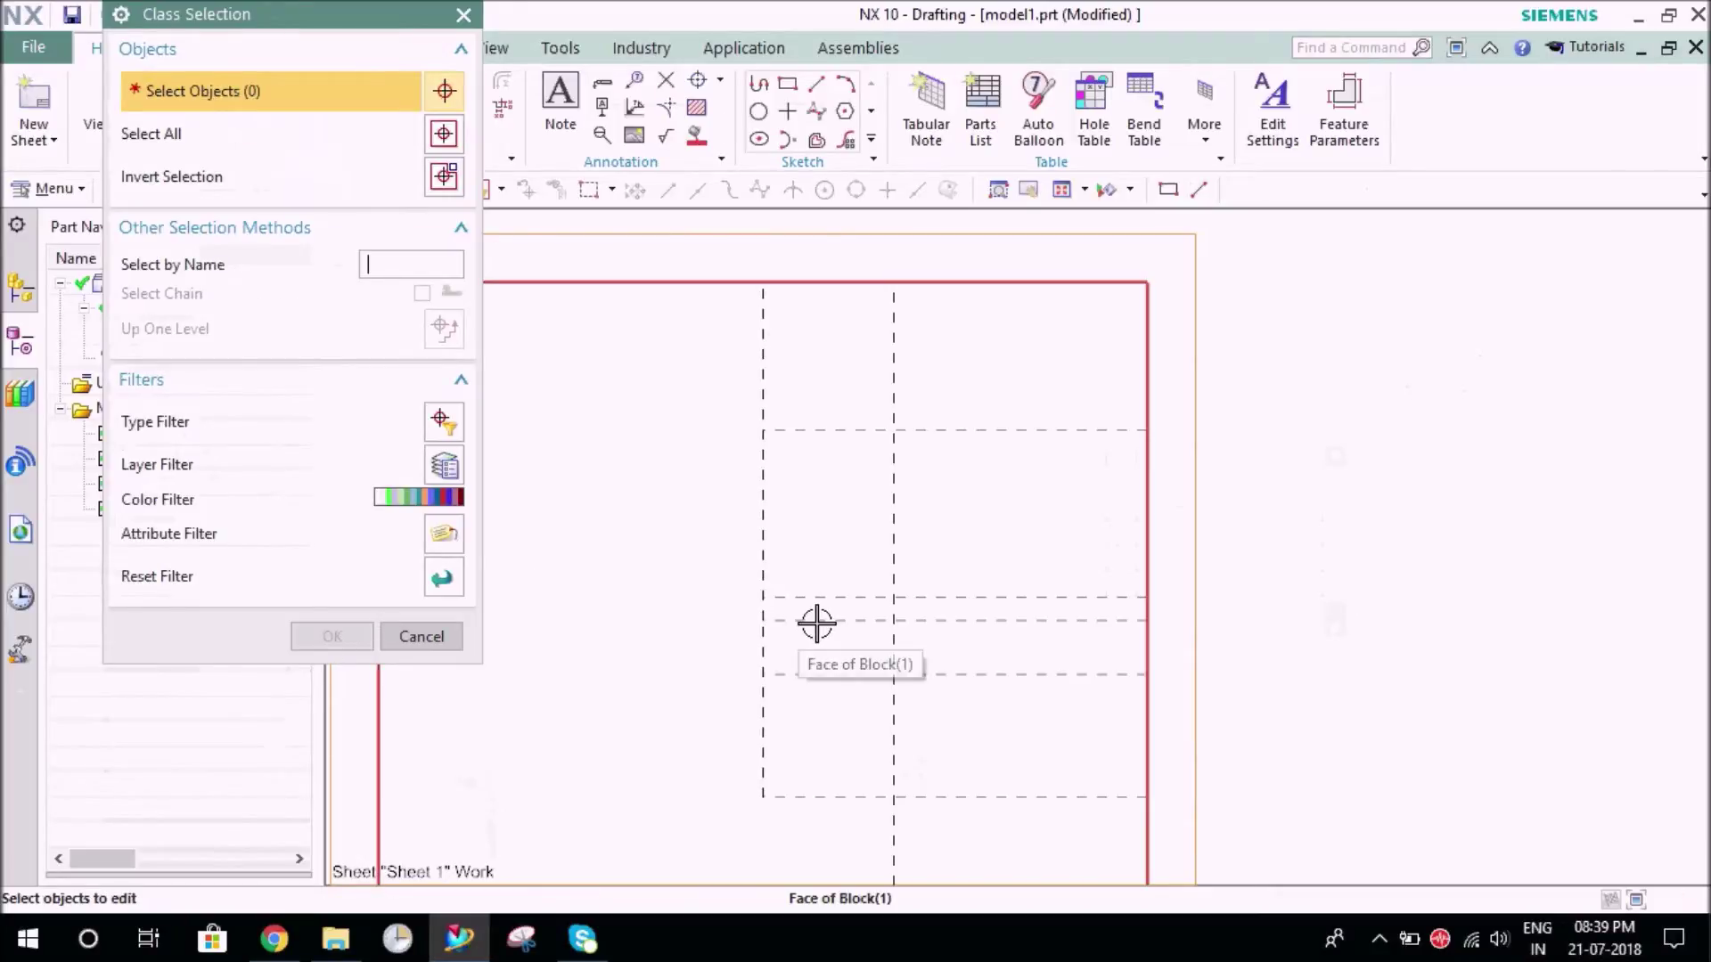
click(780, 622)
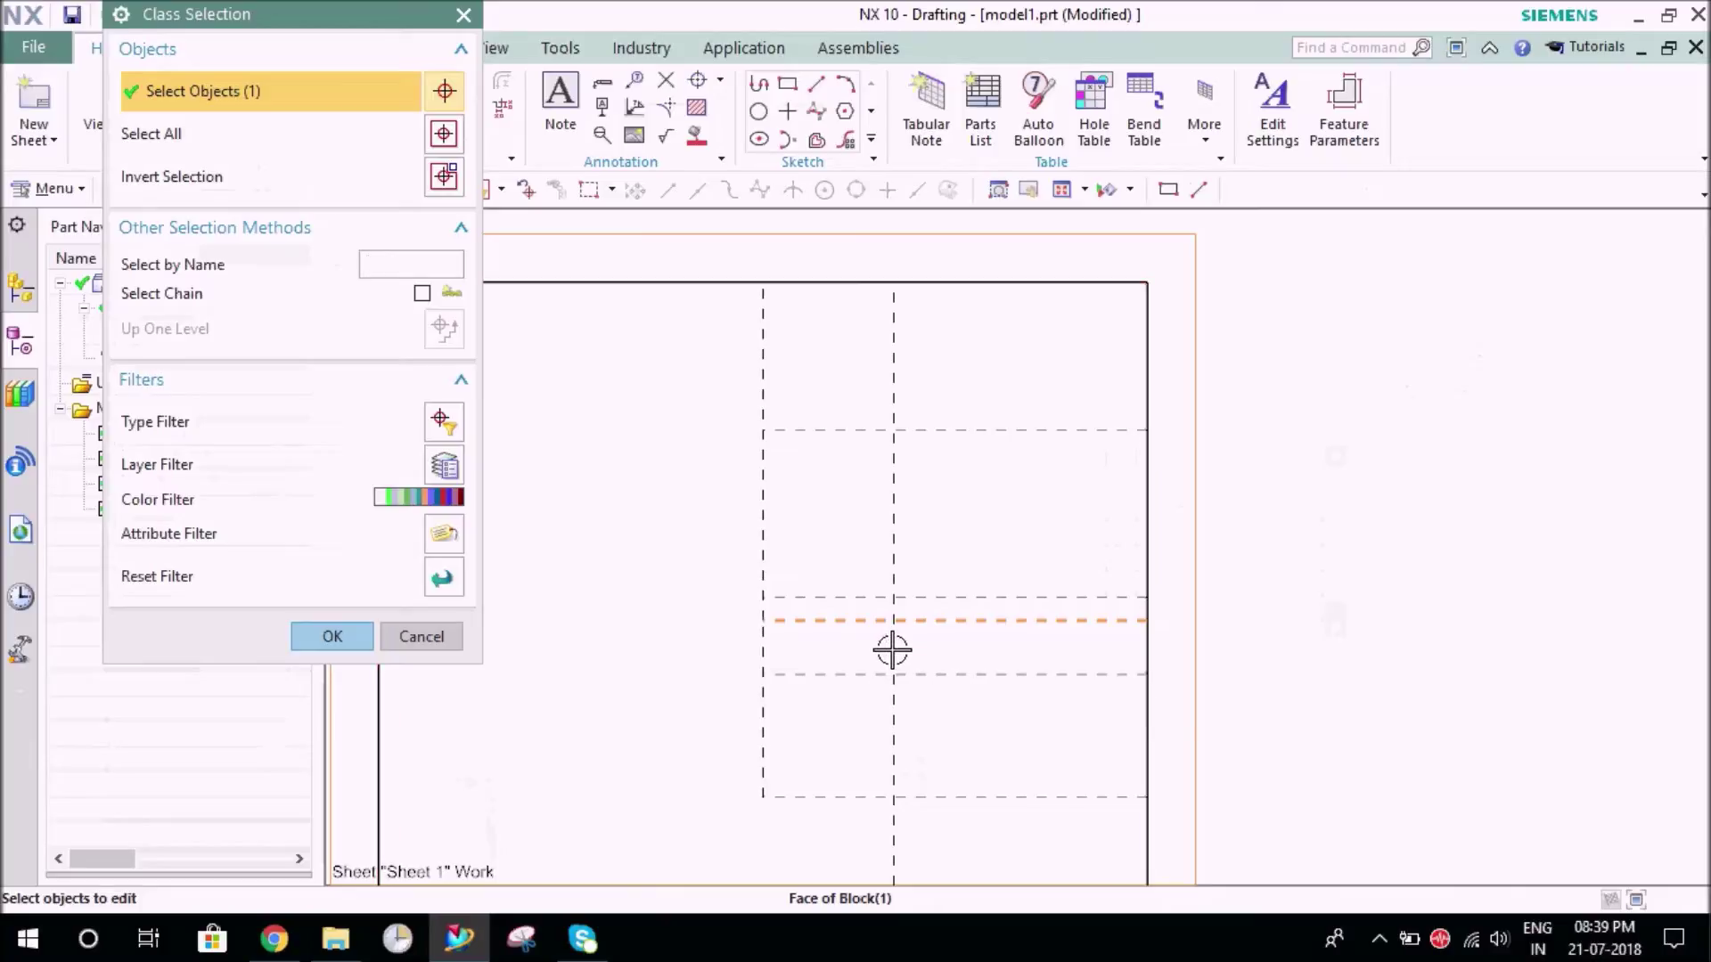
right_click(891, 650)
click(980, 312)
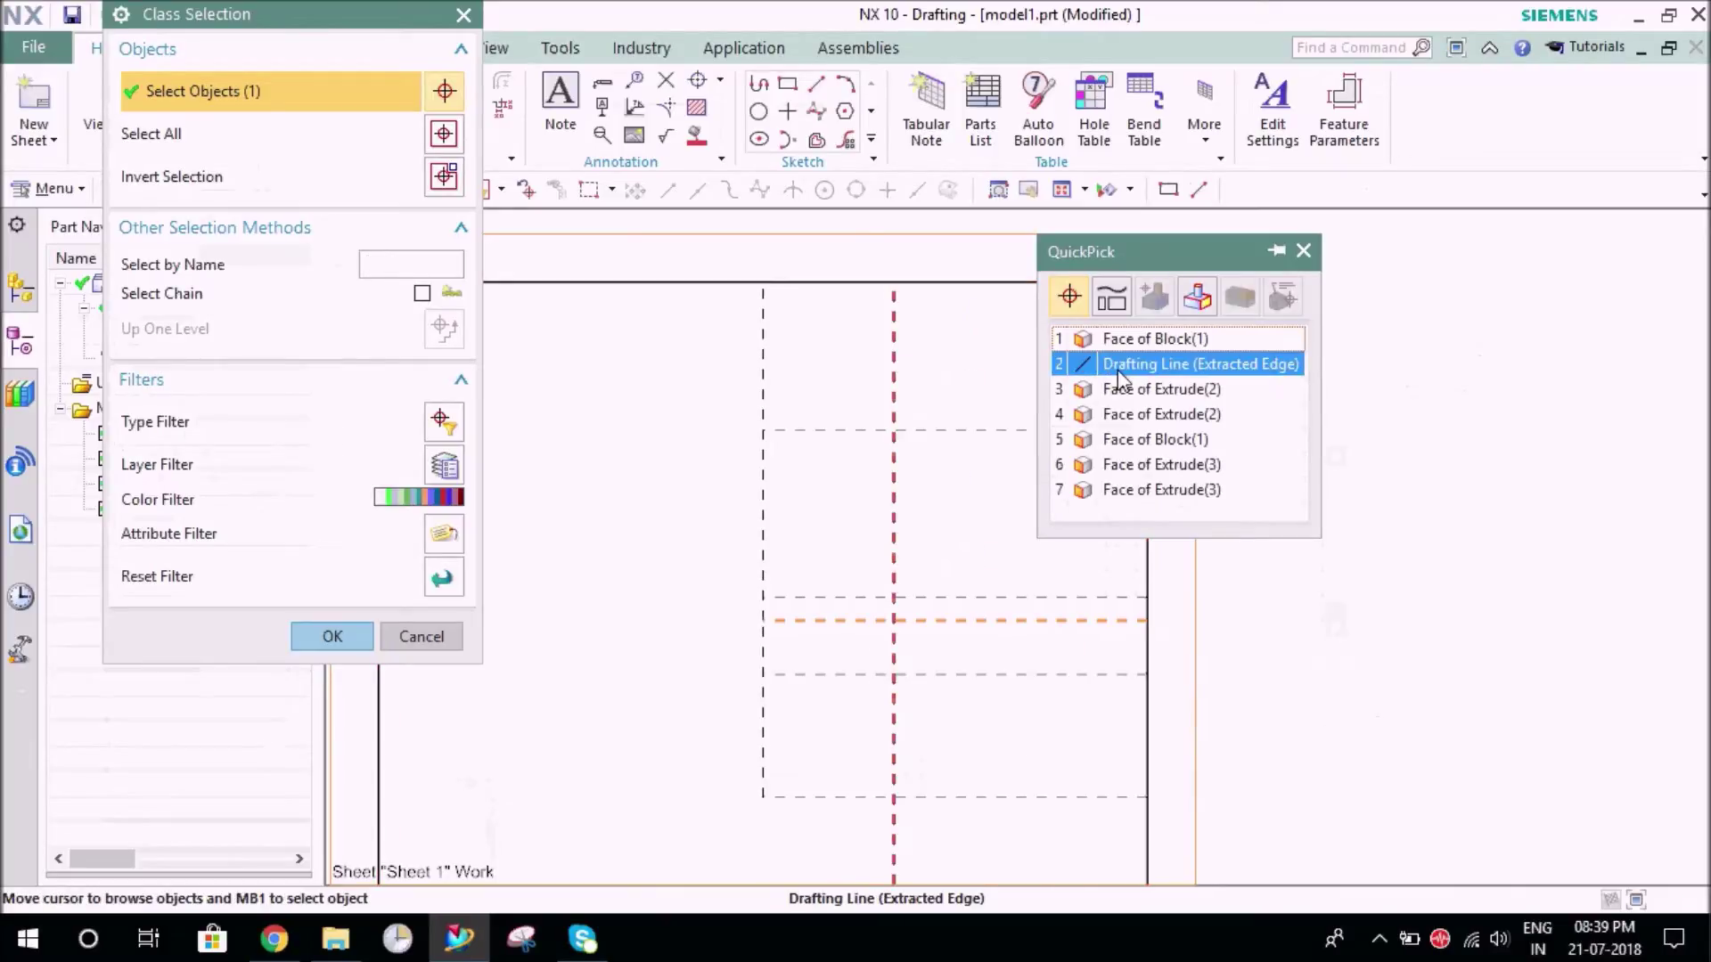
click(1184, 363)
click(326, 649)
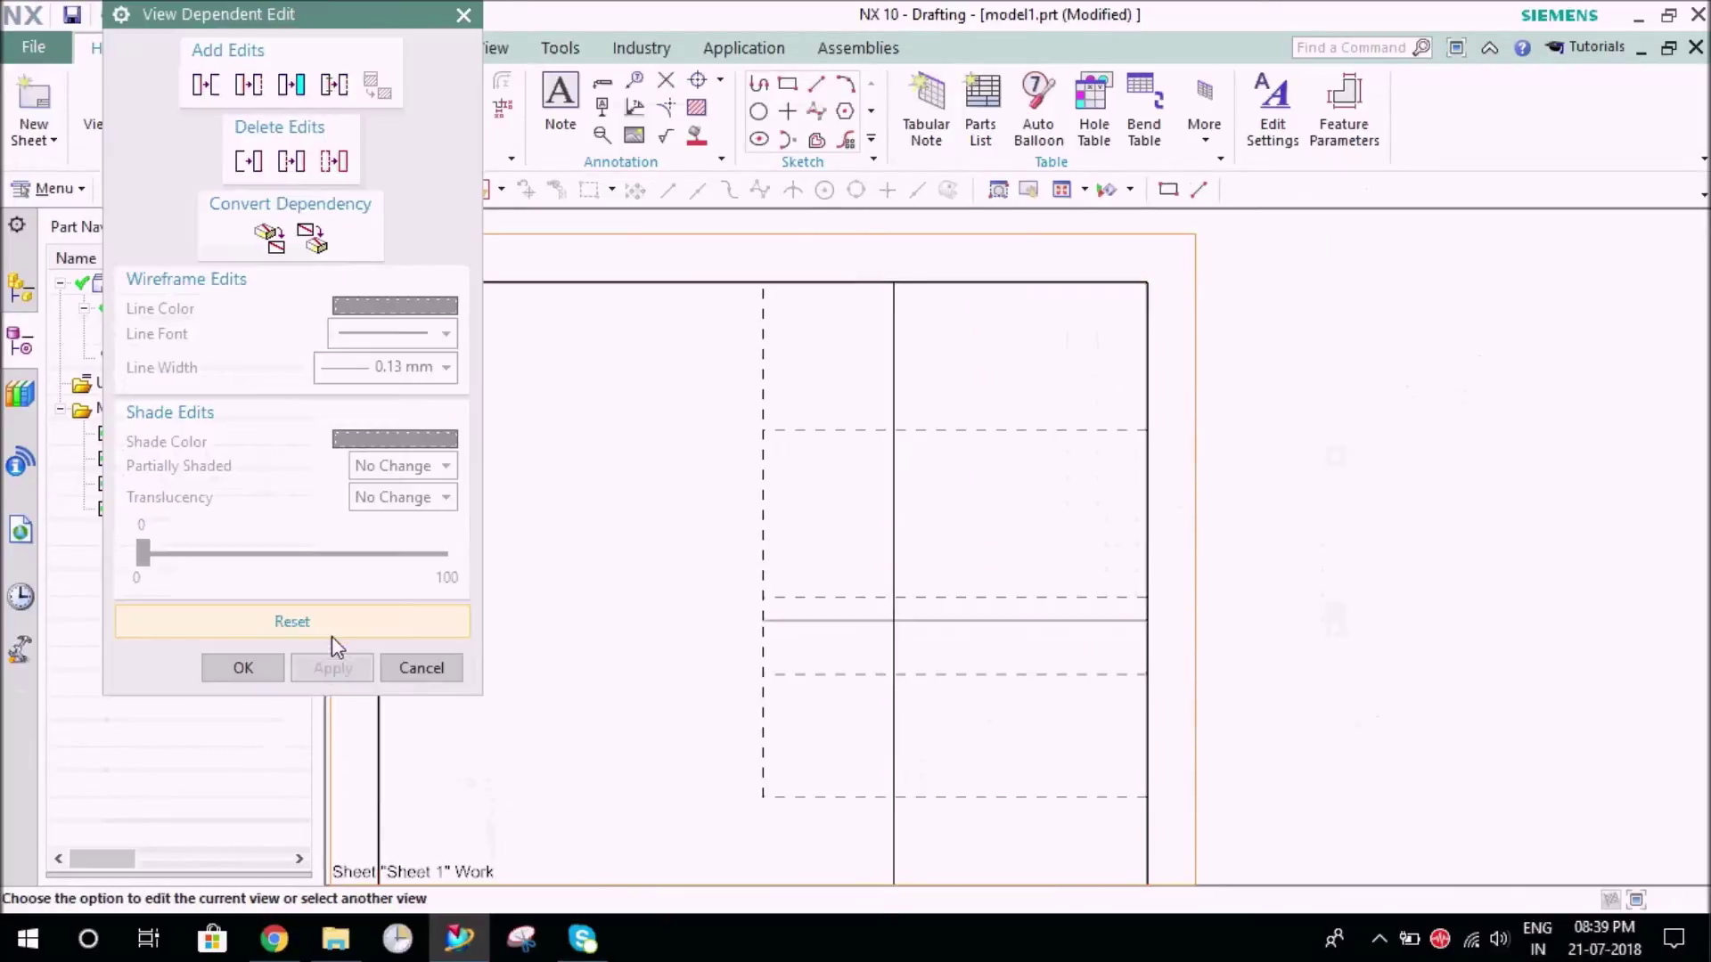
Delete the line font and width edits from the two solid inner lines and leave View Dependent Edit
click(291, 161)
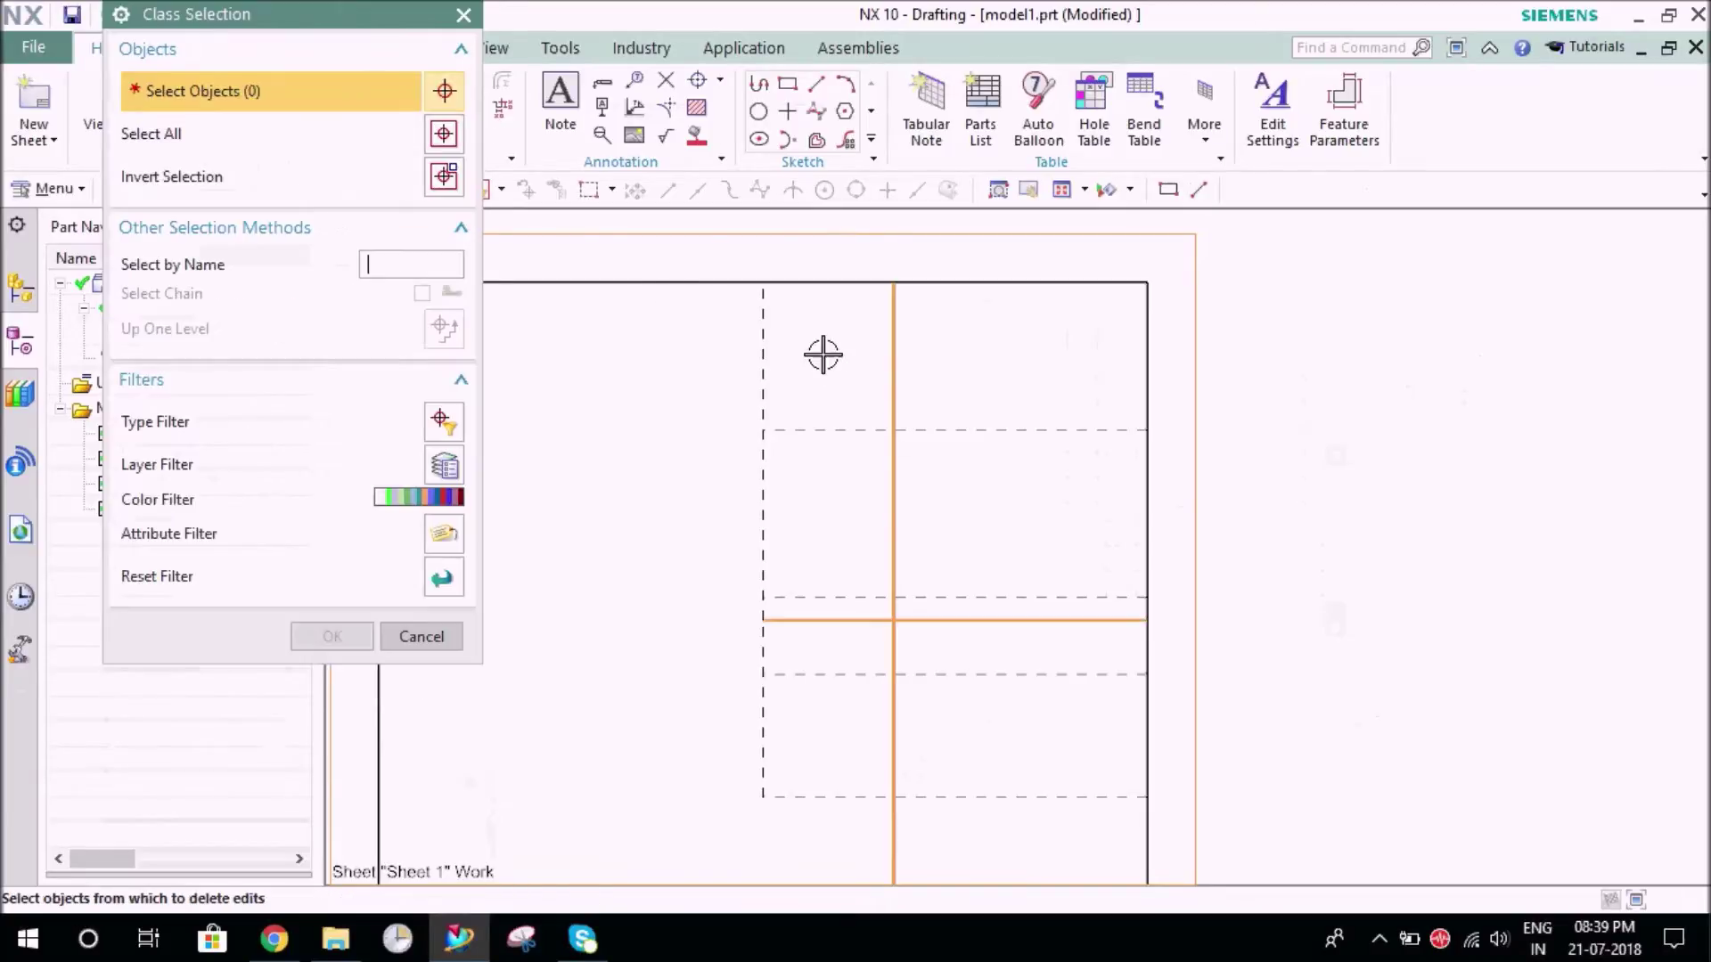
click(893, 529)
click(840, 619)
click(312, 640)
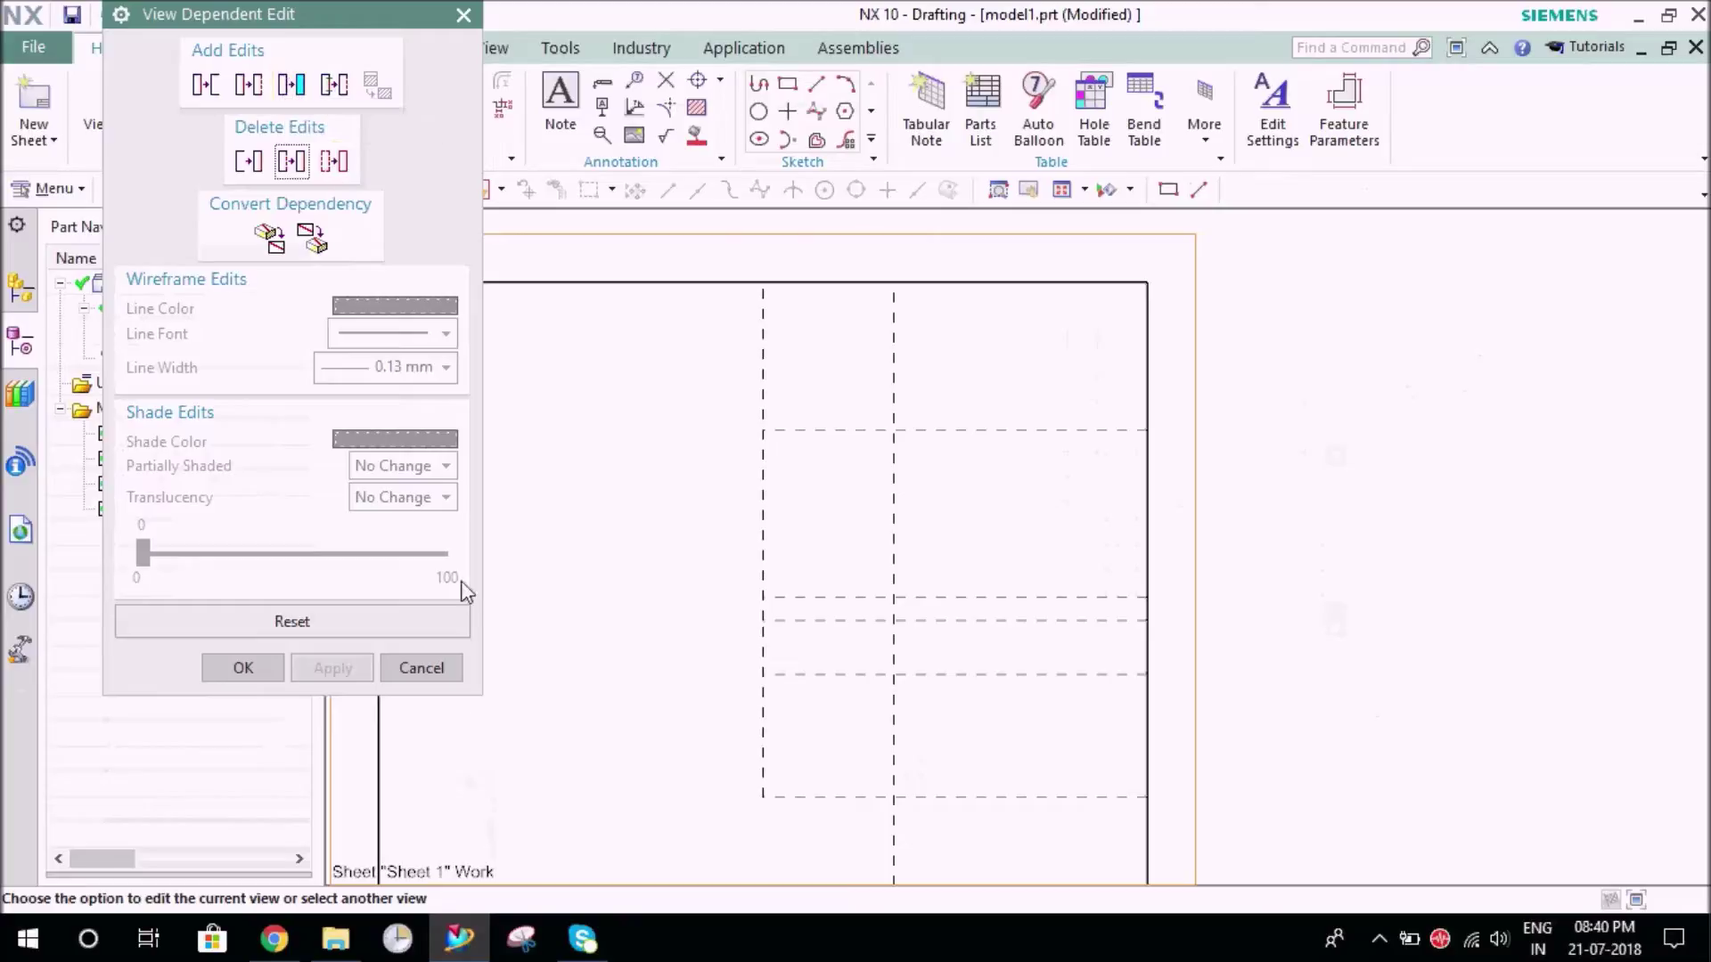
click(421, 669)
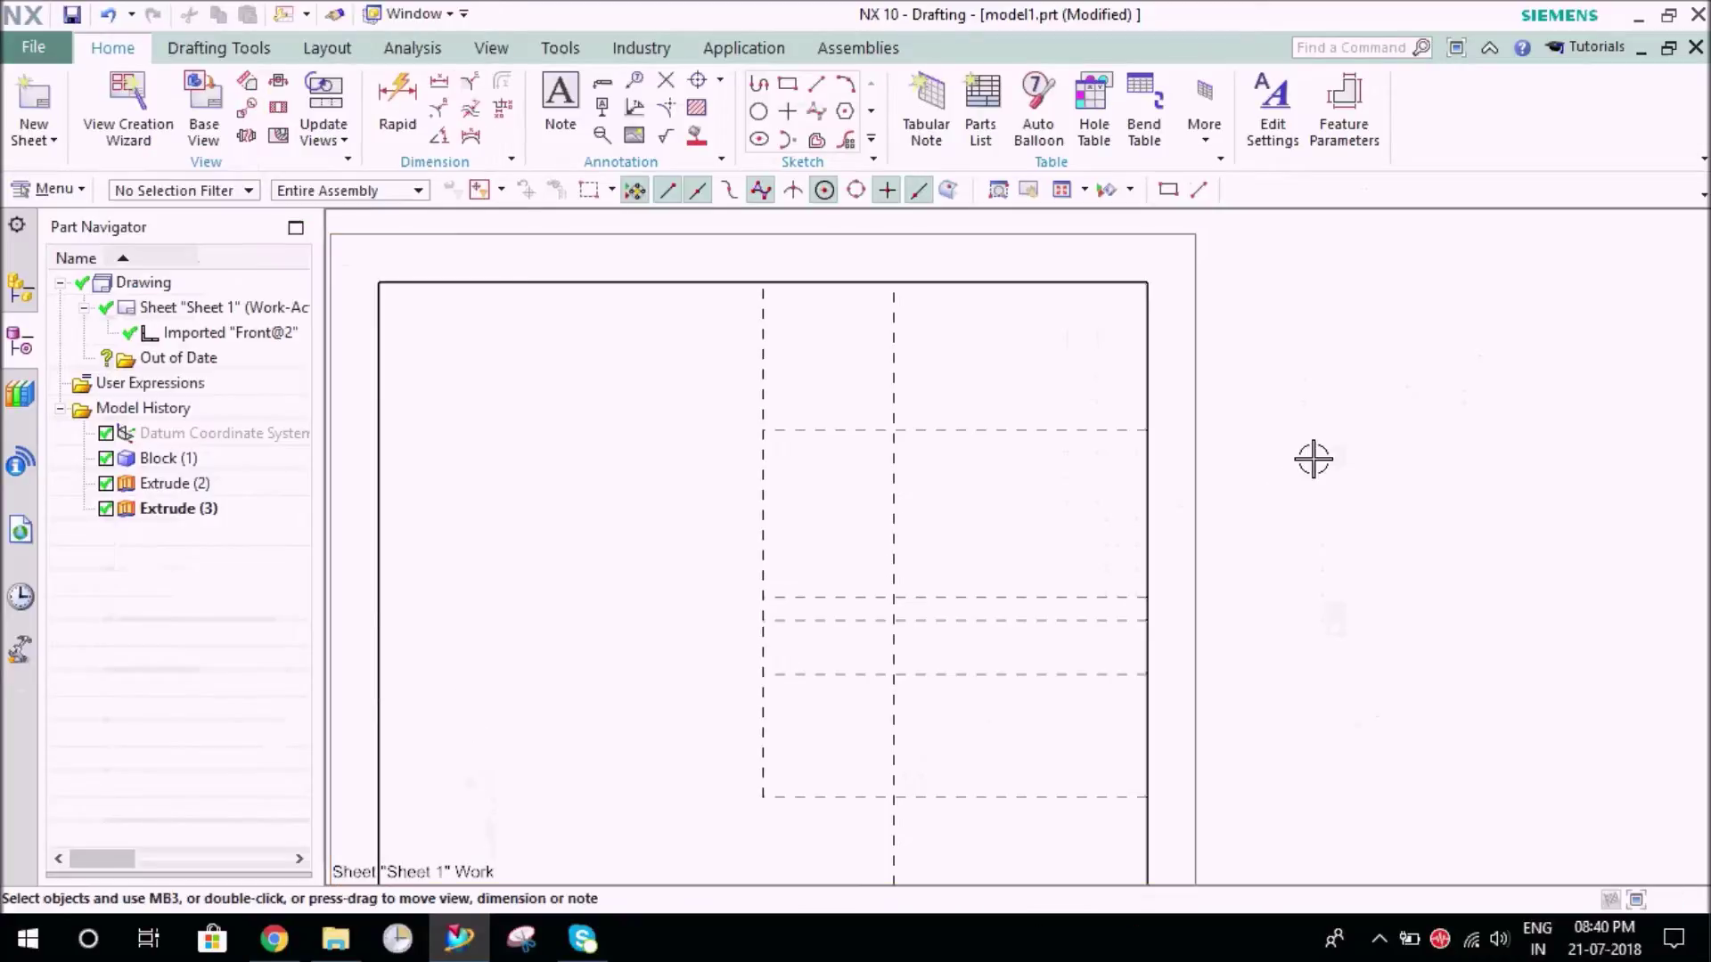
Set the front view's rendering style to Fully Shaded in its view settings and apply the change
right_click(1193, 433)
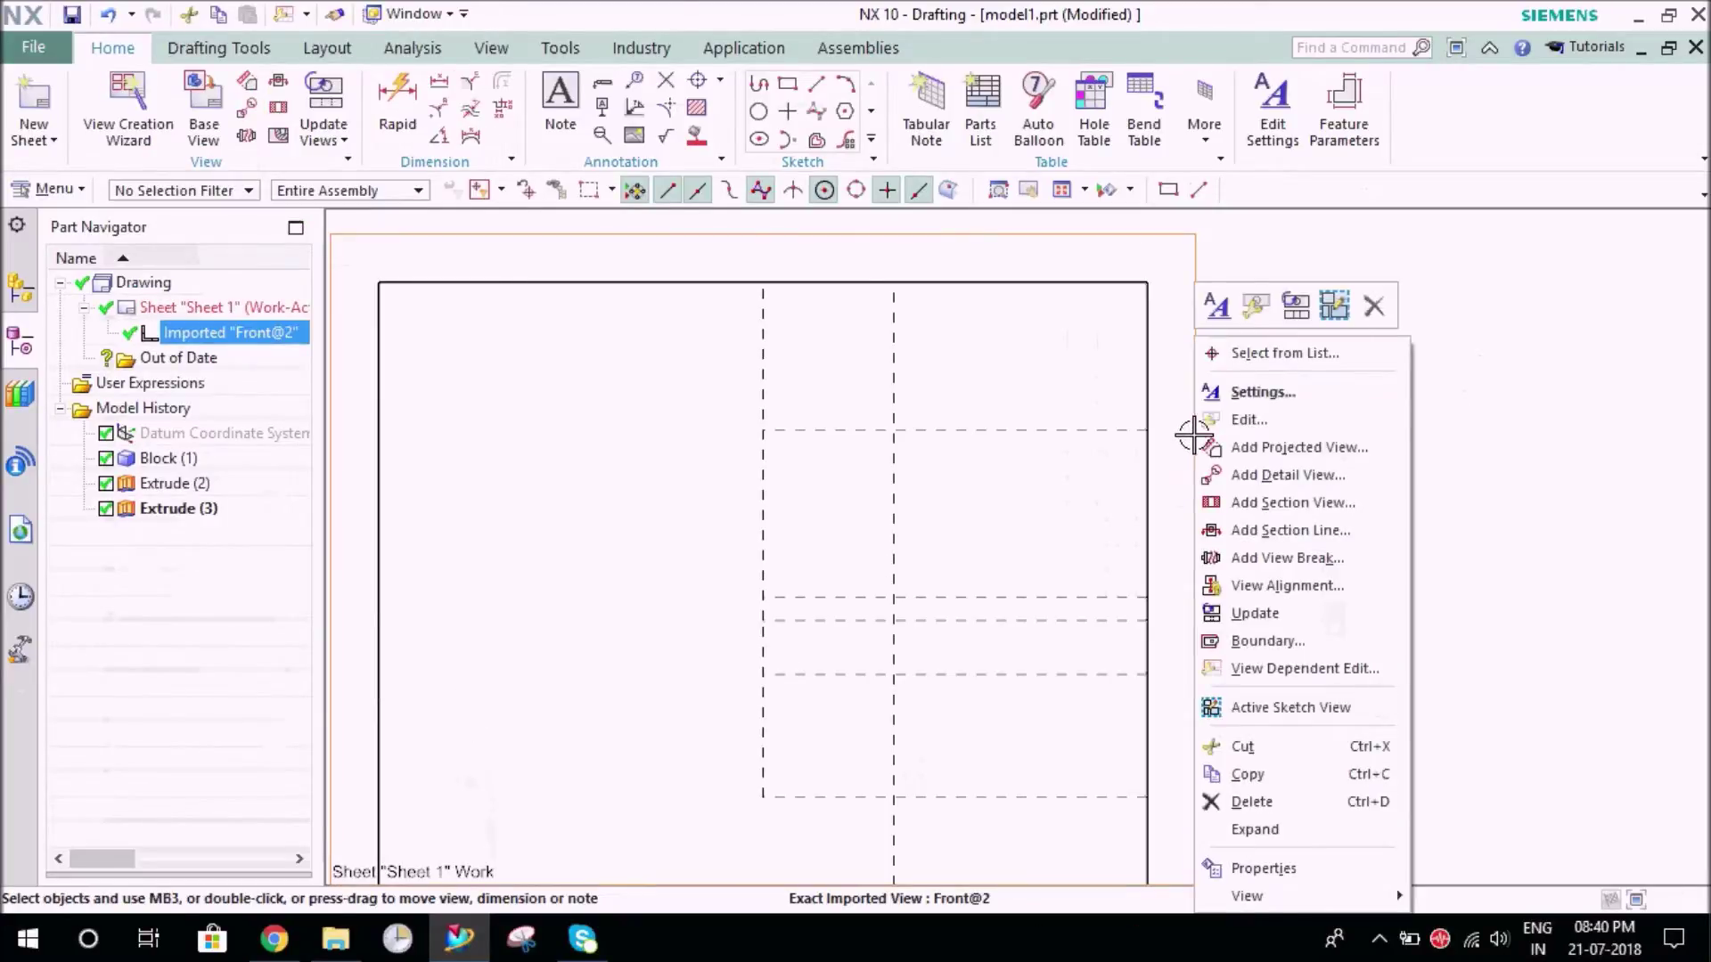
click(1217, 306)
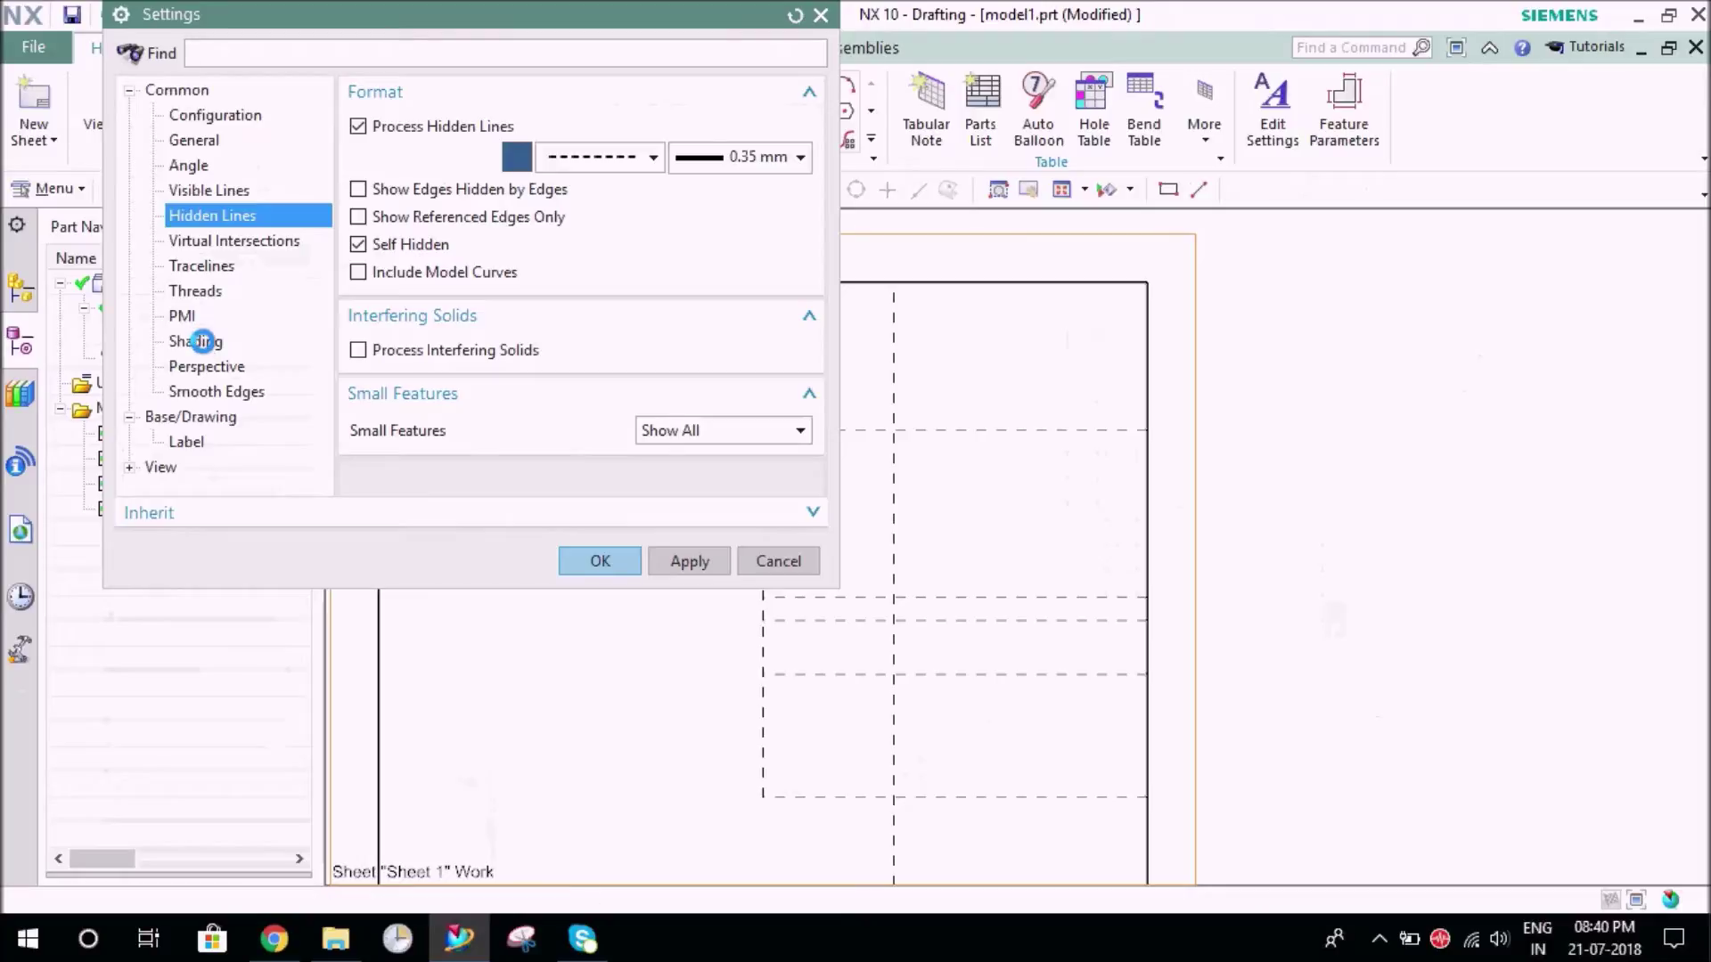
click(202, 342)
click(682, 132)
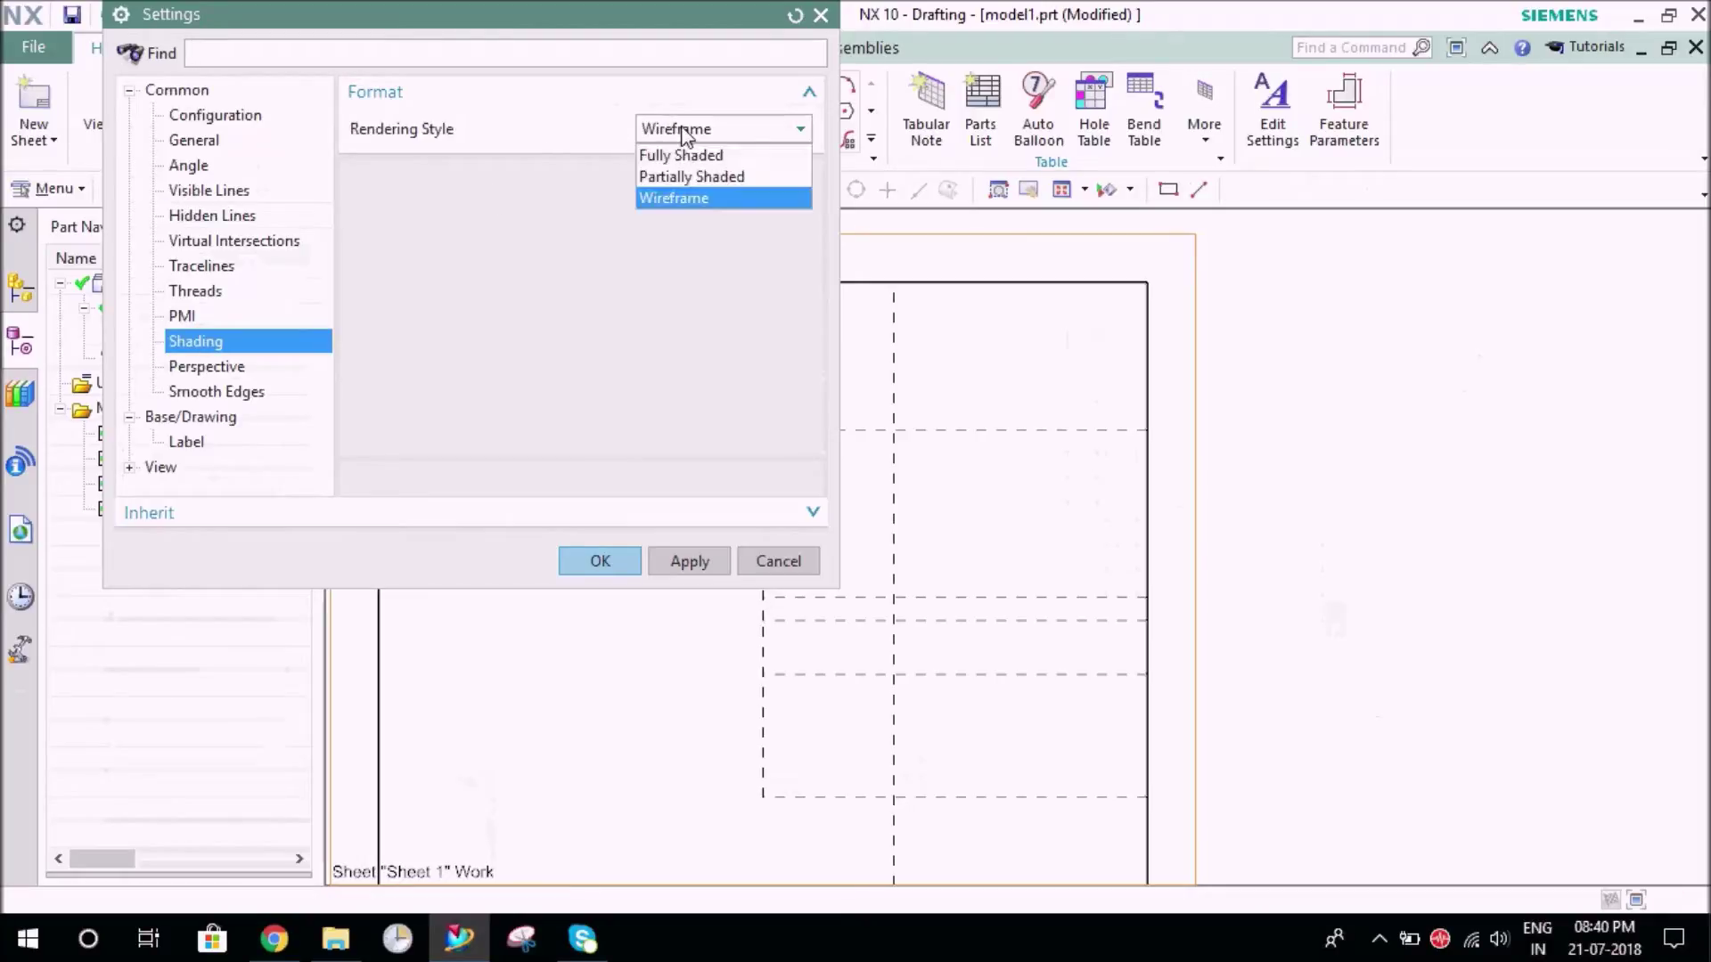
click(676, 157)
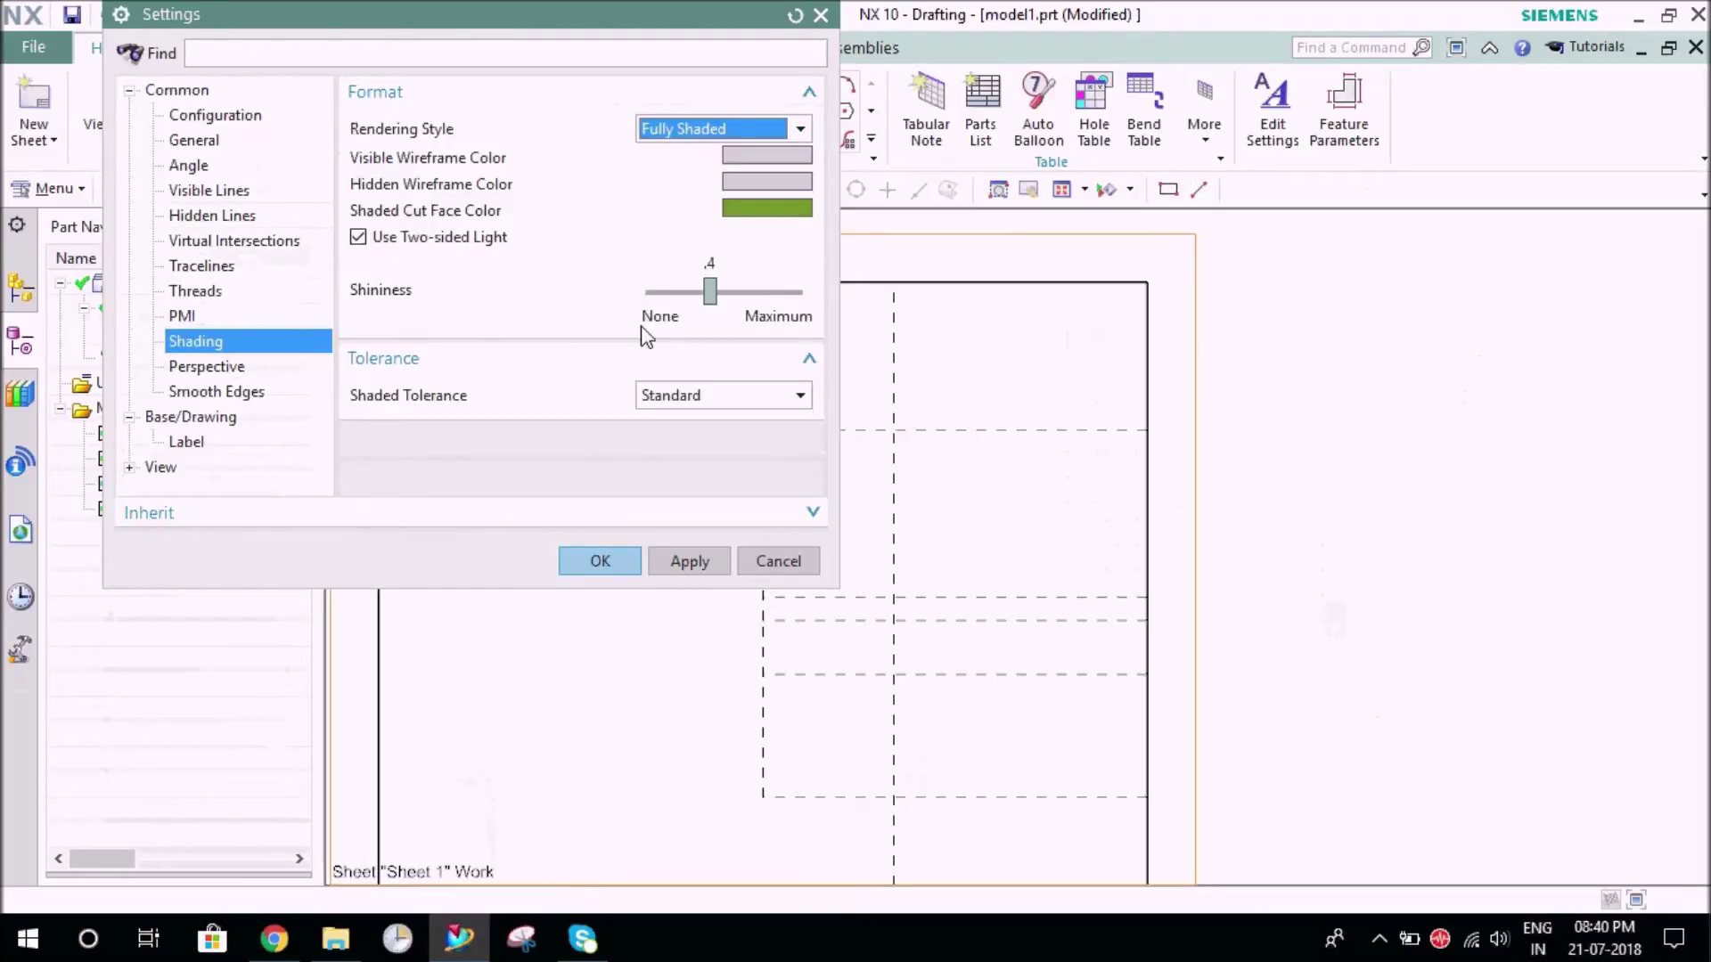
click(690, 563)
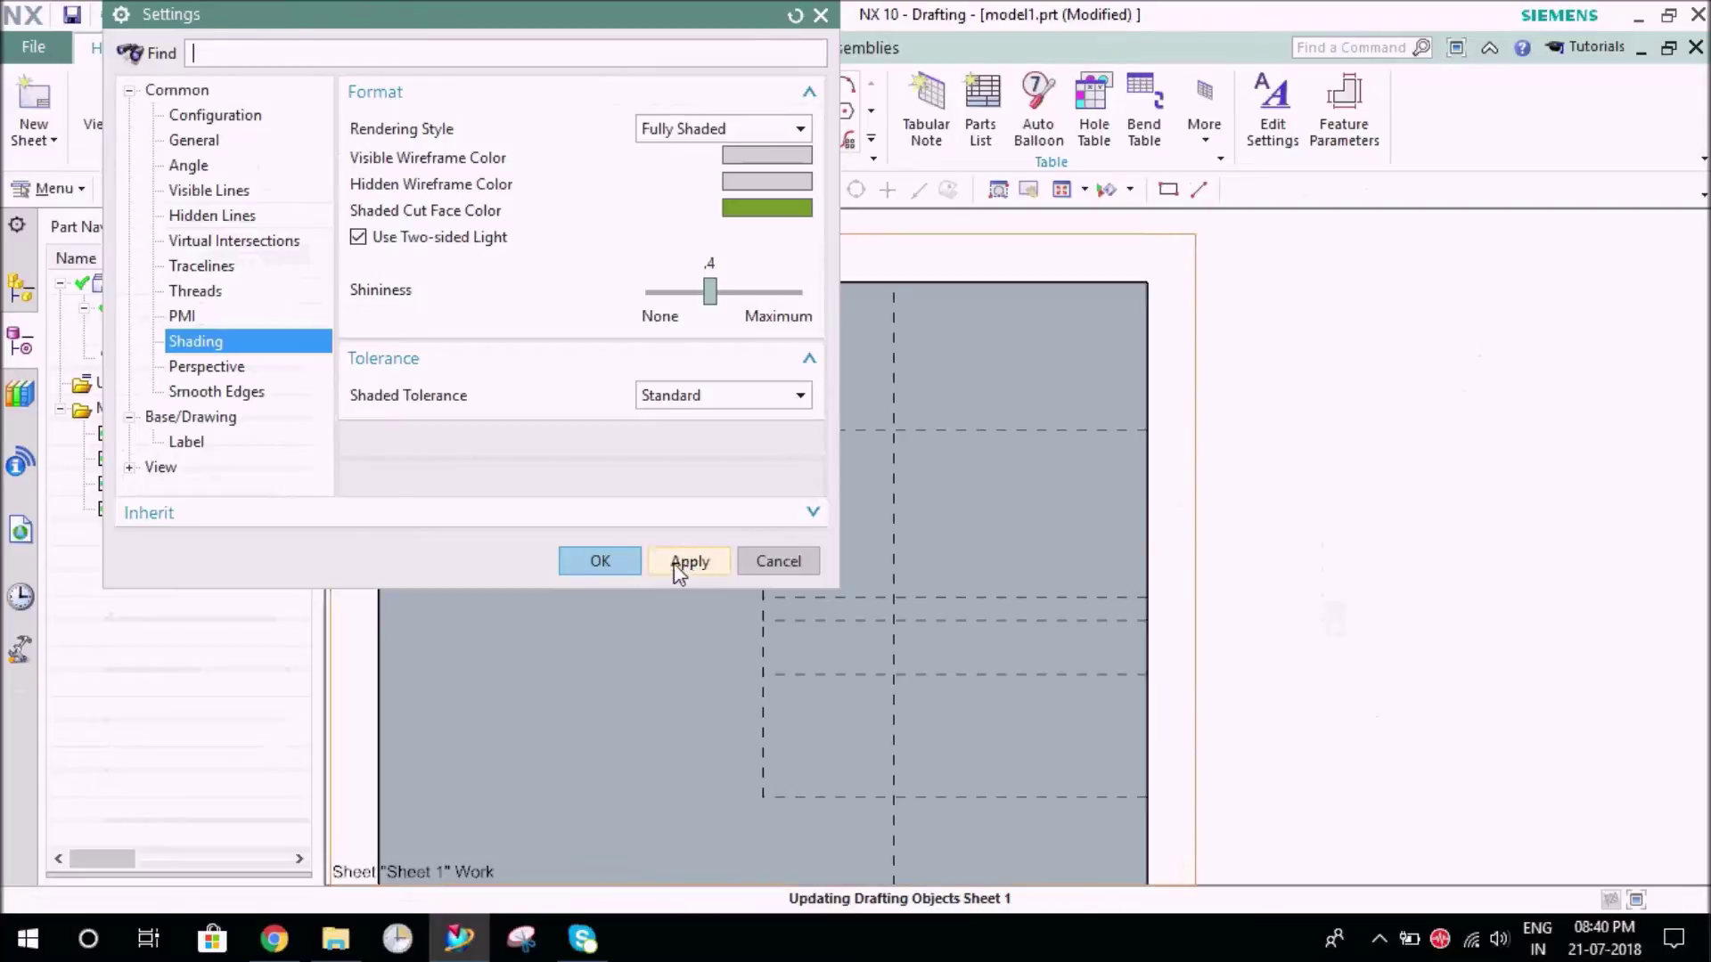
click(599, 563)
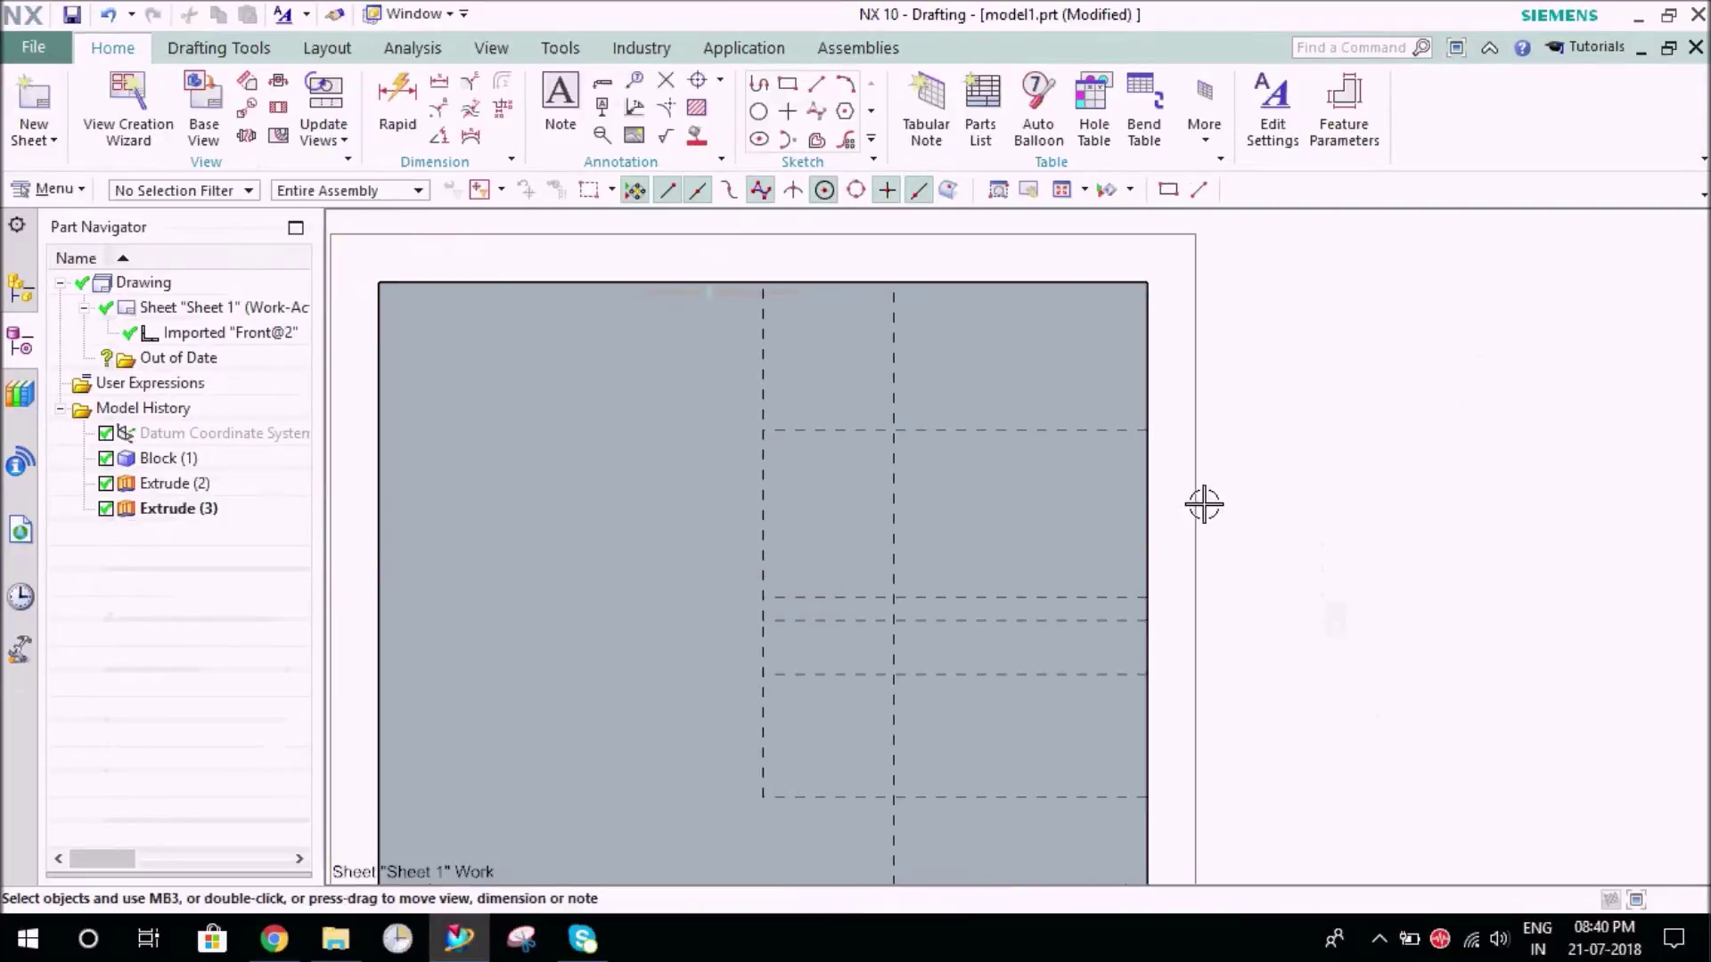
Switch to the Modeling environment and change the solid body's display color to blue
key(ctrl+f)
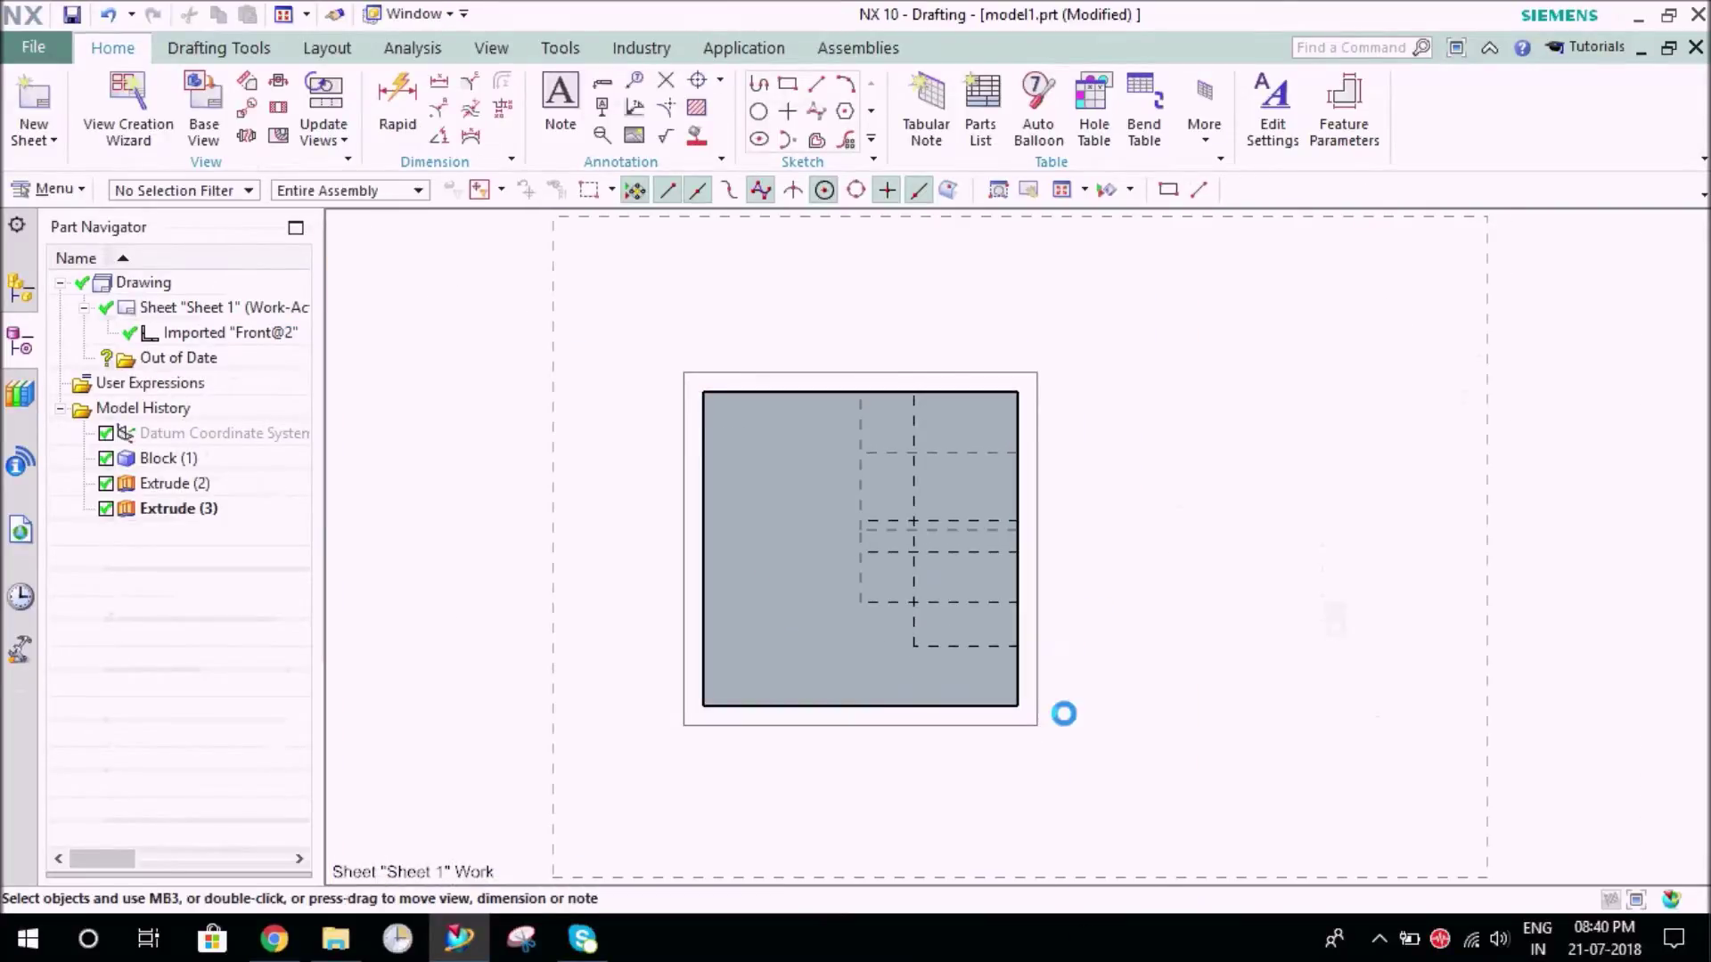
key(ctrl+m)
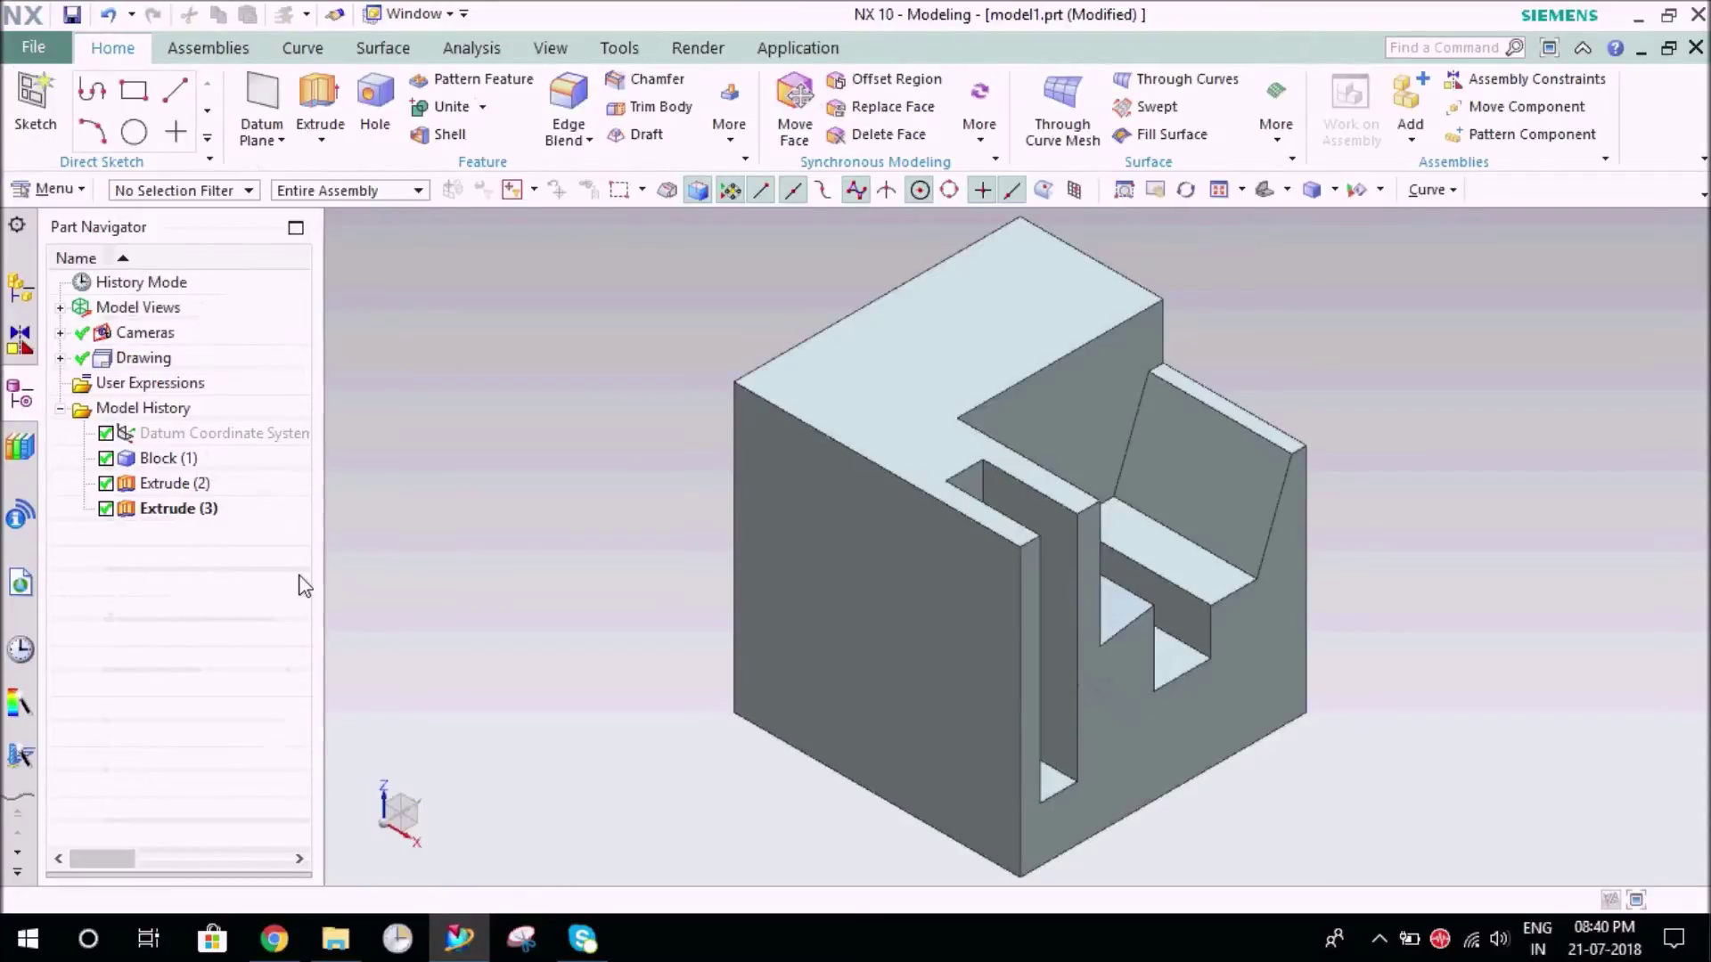
key(ctrl+j)
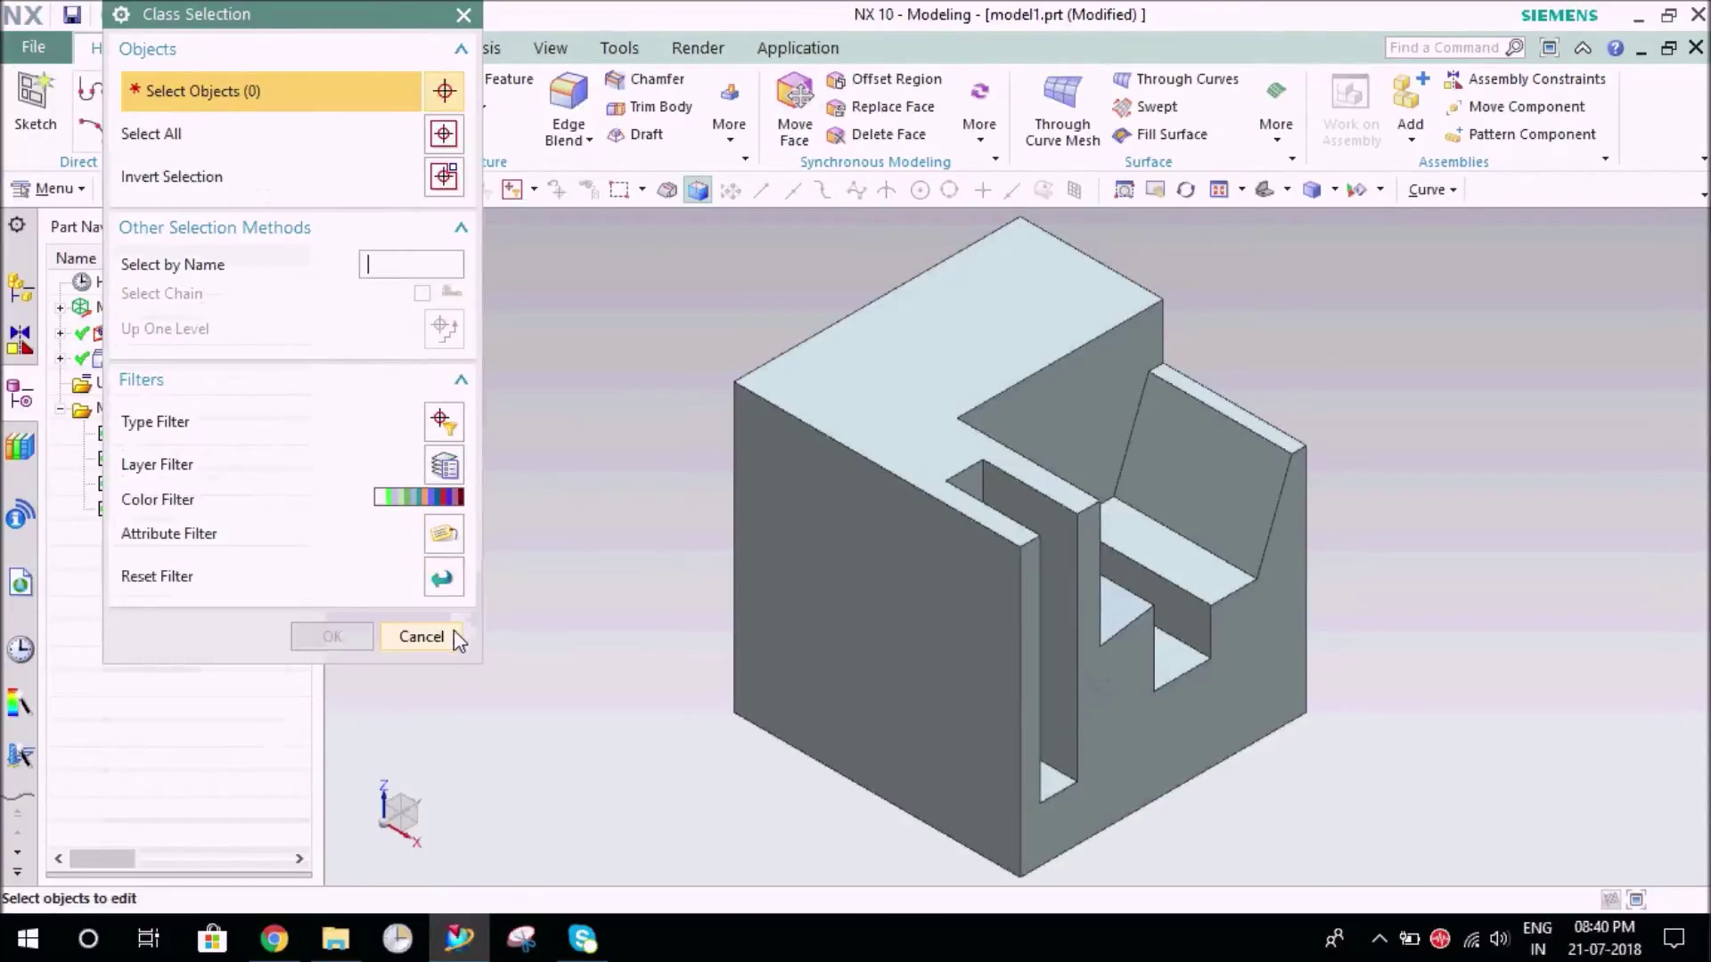
click(817, 540)
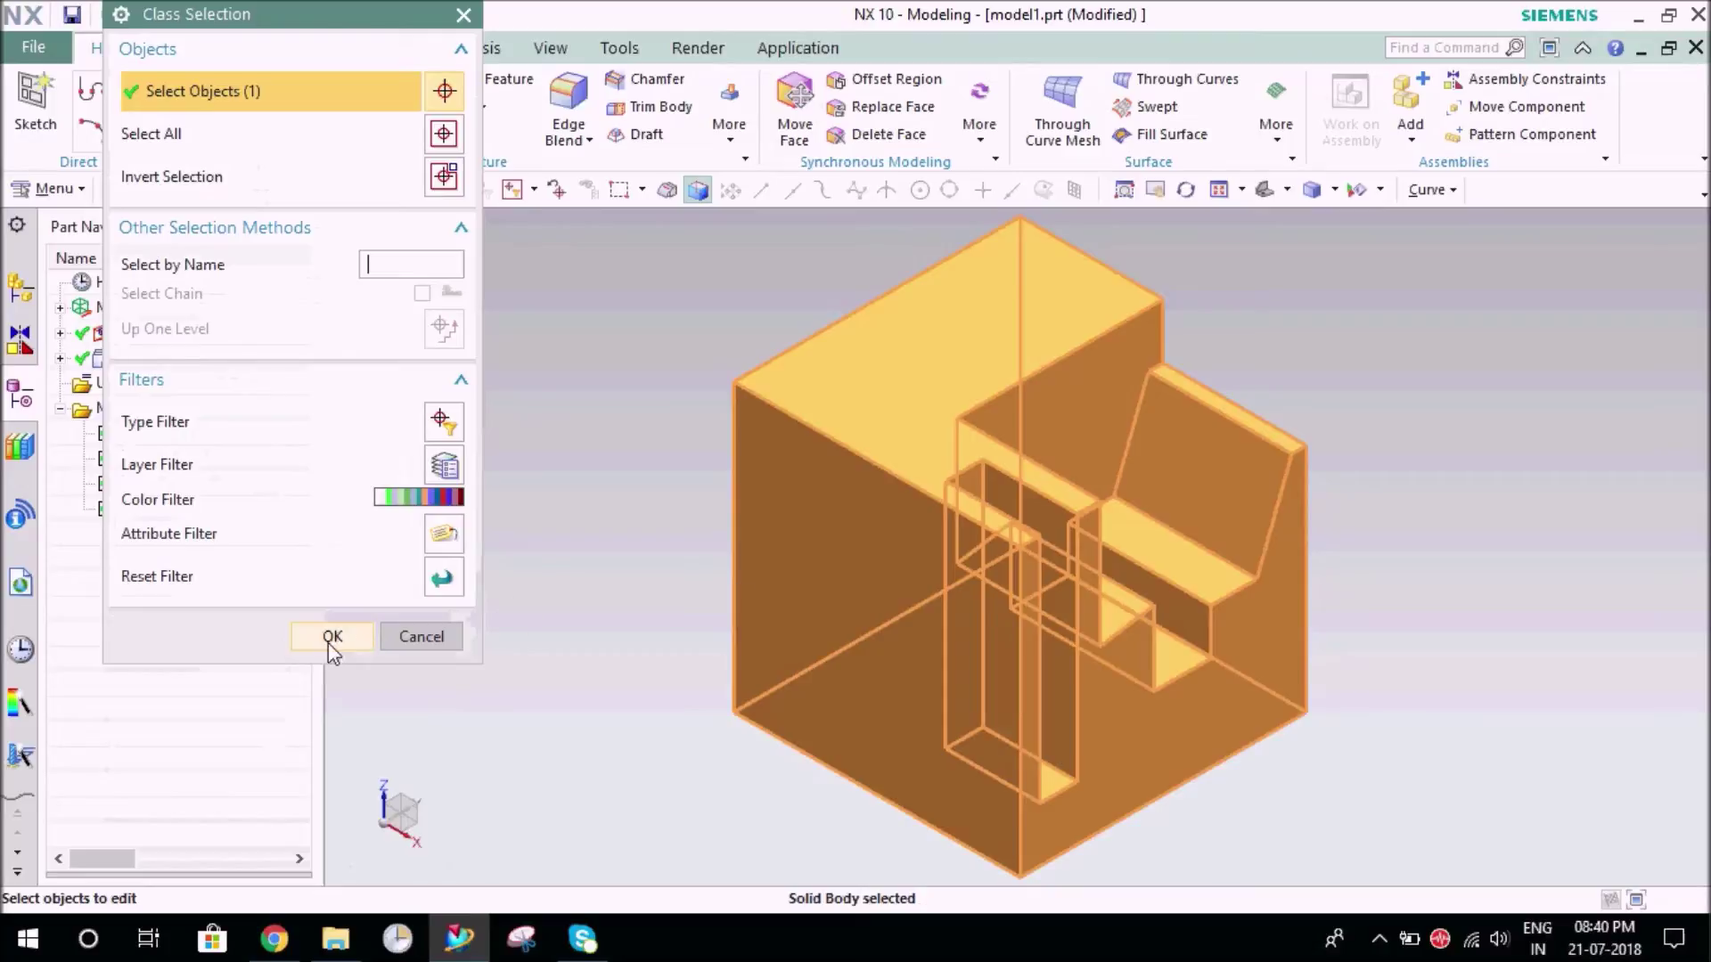
click(329, 638)
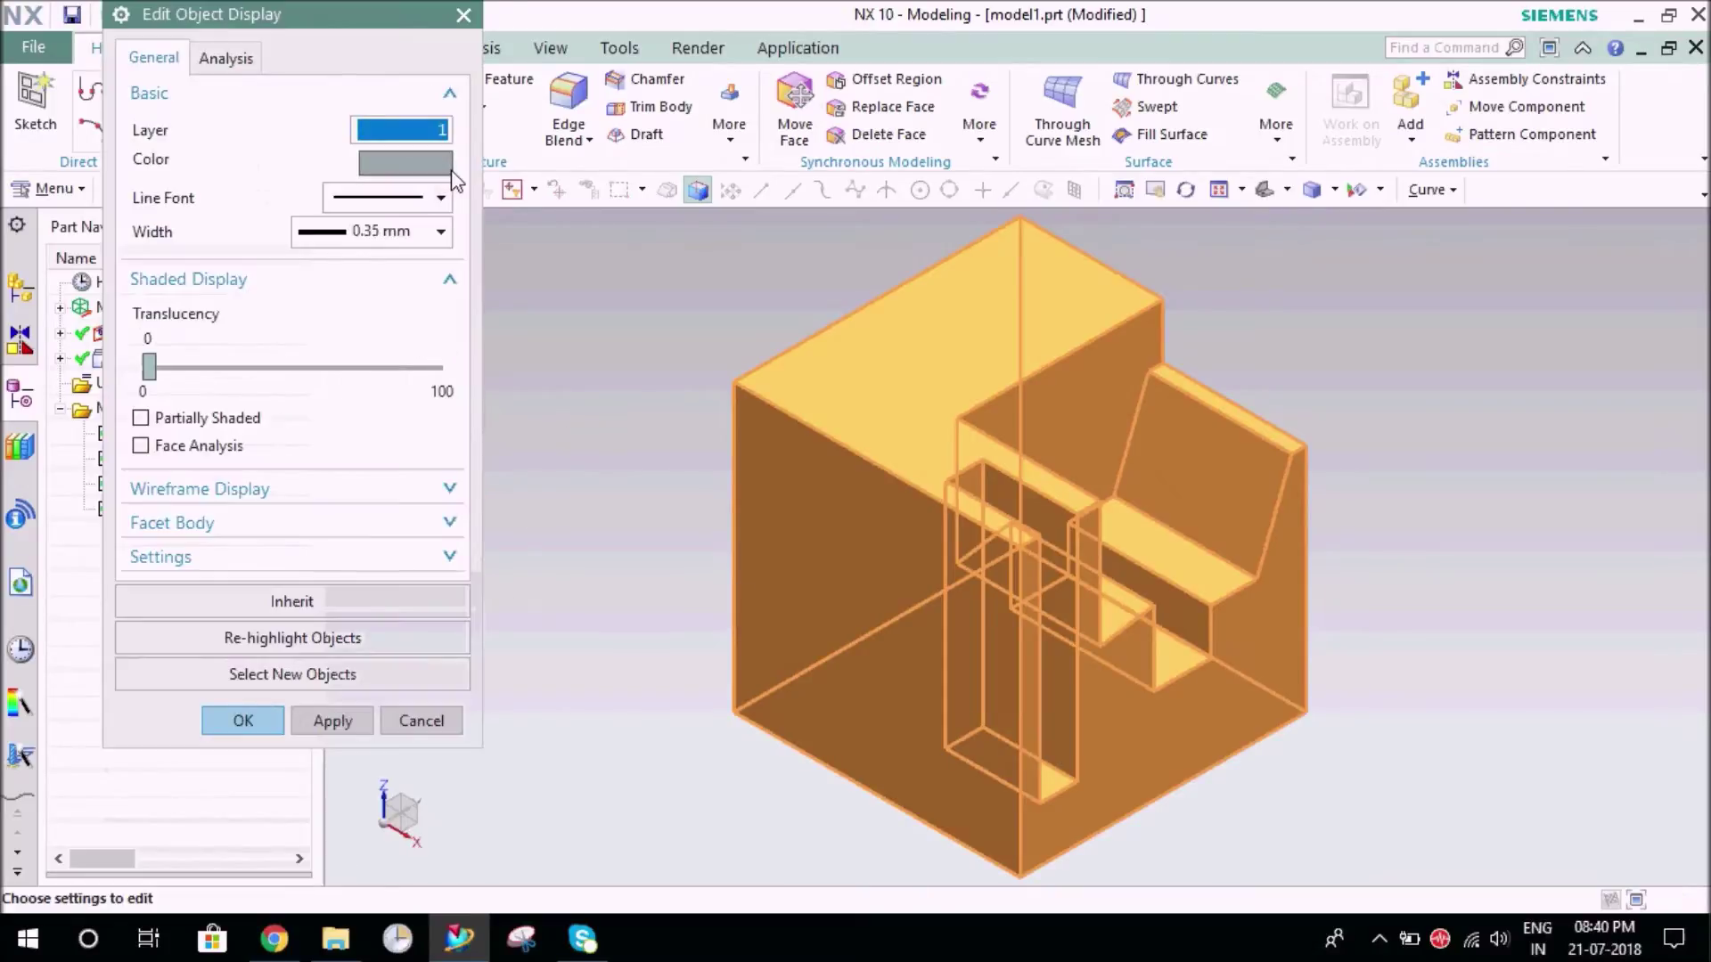
click(406, 162)
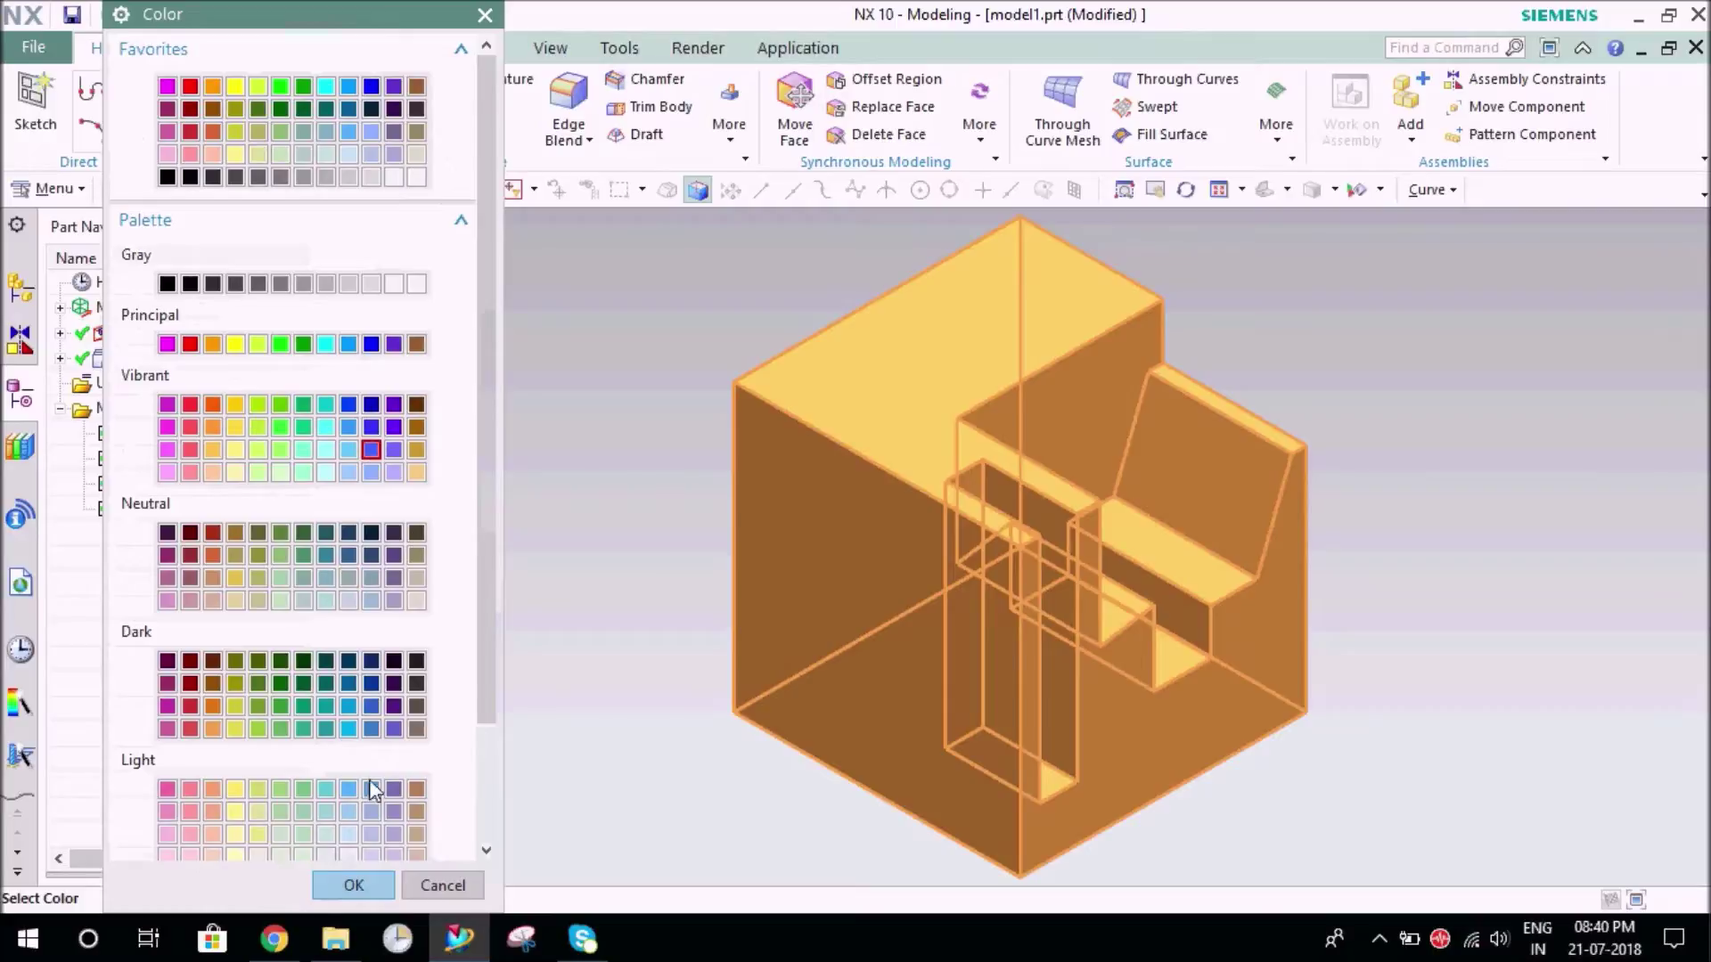
click(339, 894)
middle_click(538, 612)
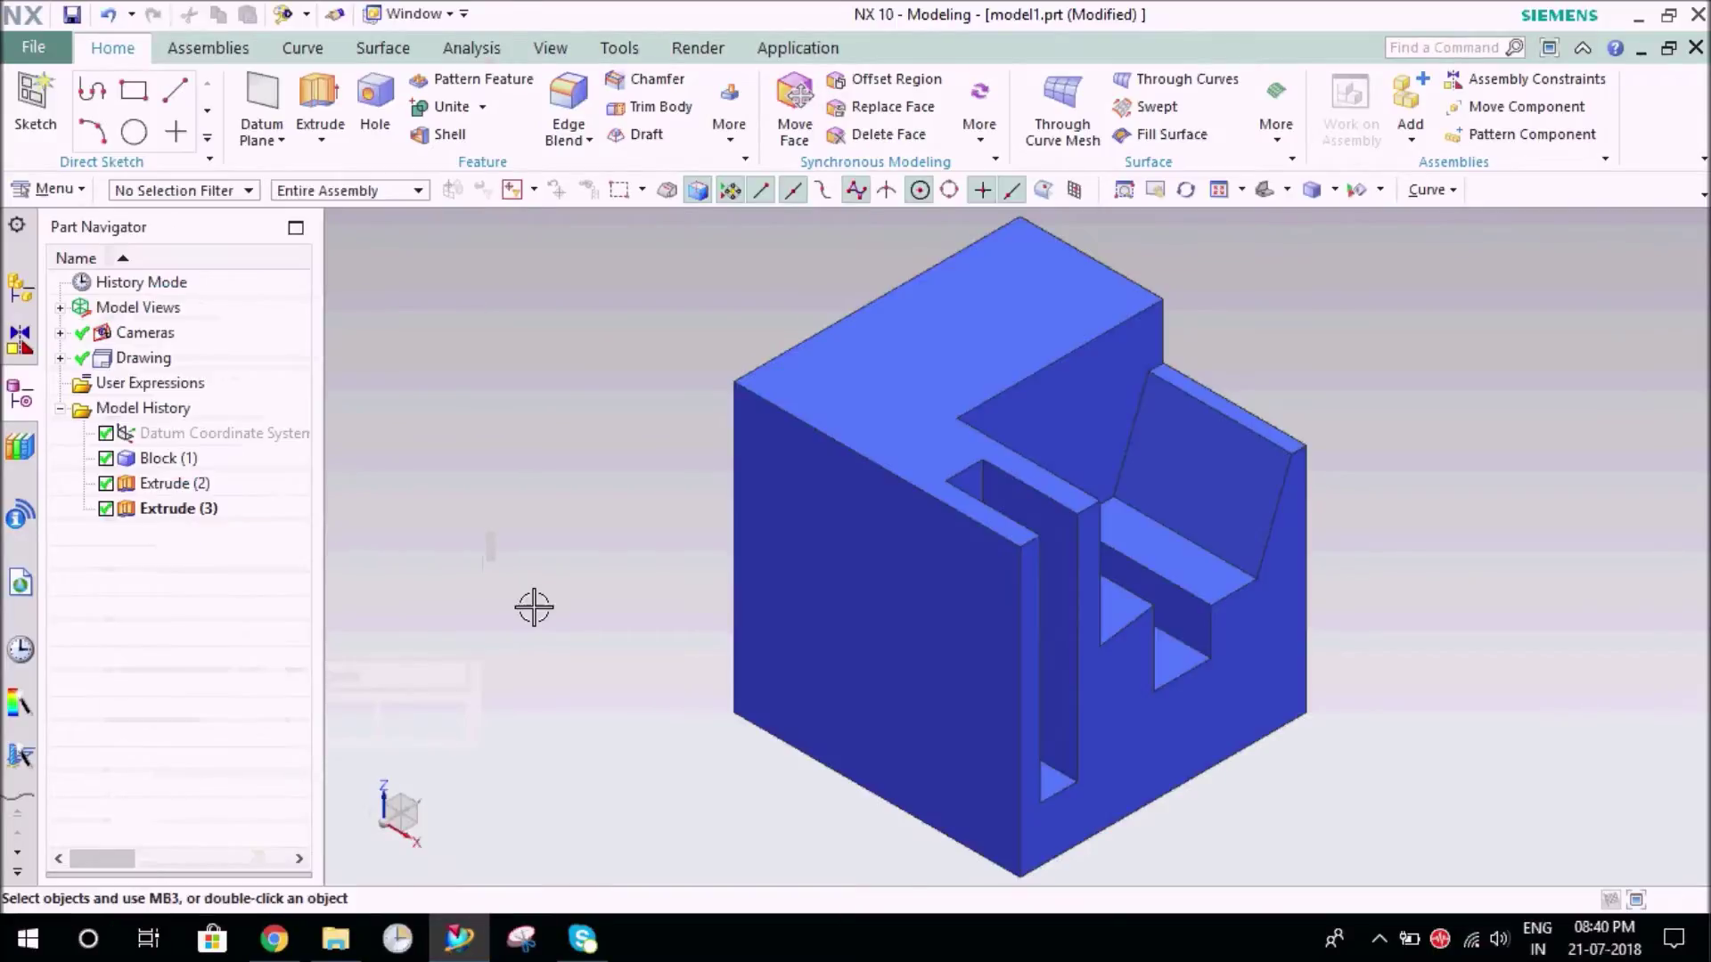
Return to the Drafting environment and update the out-of-date Sheet 1
key(ctrl+shift+d)
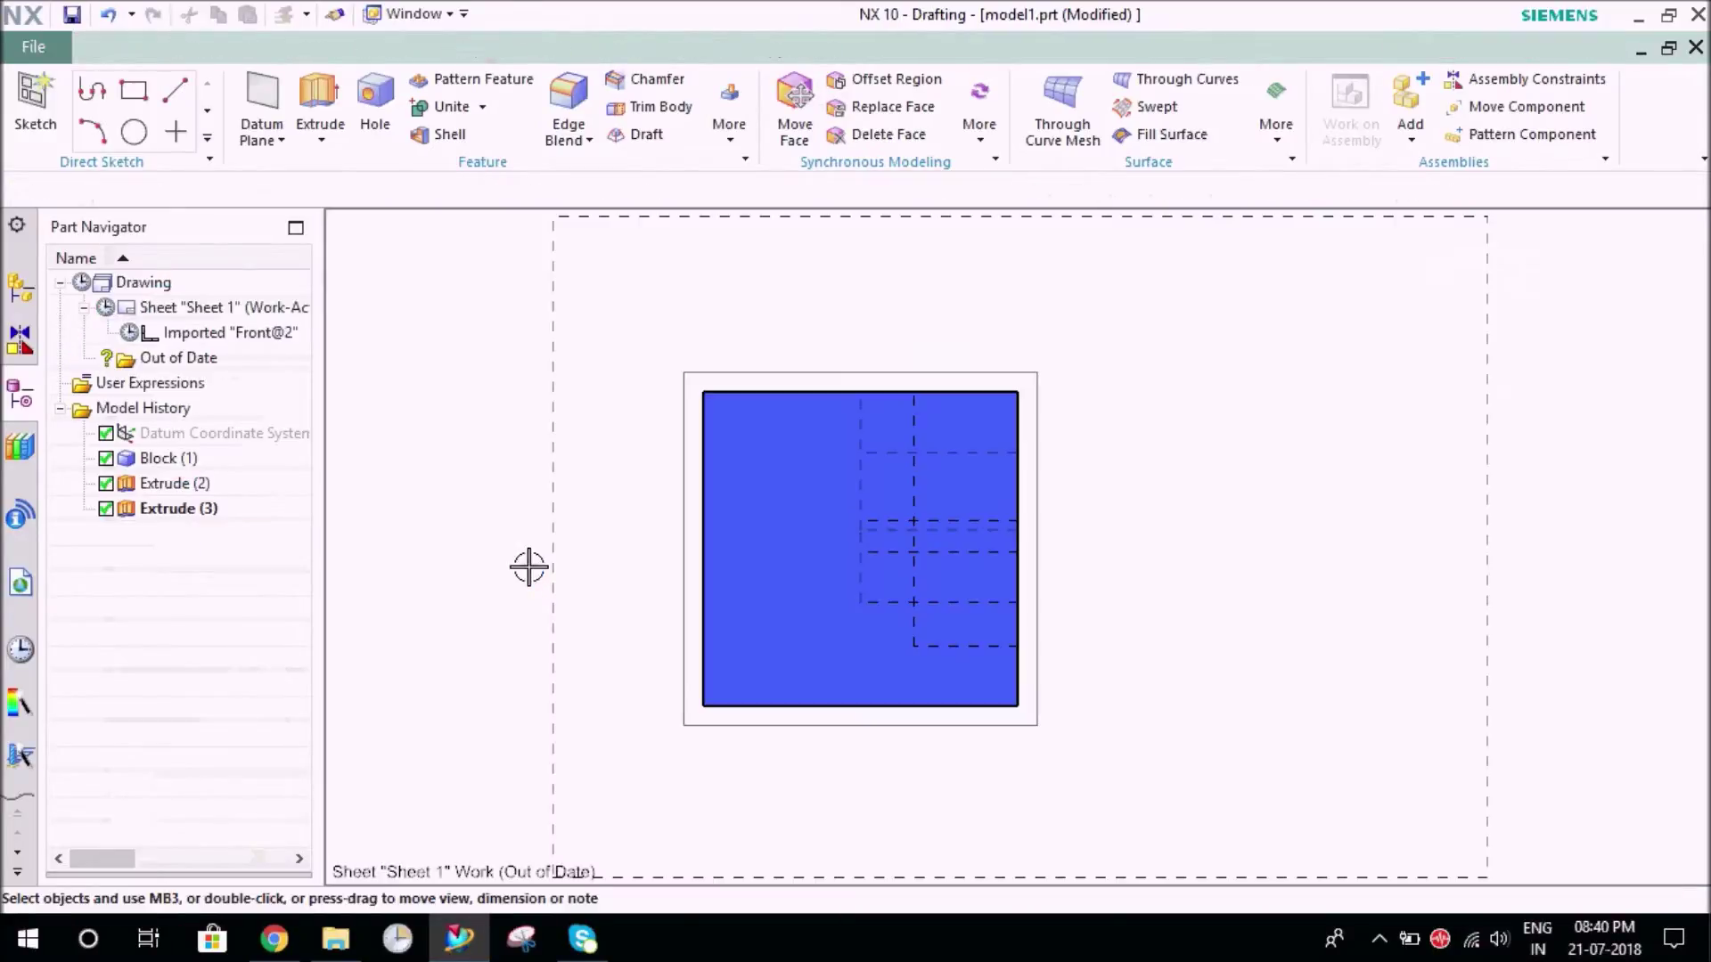
click(554, 420)
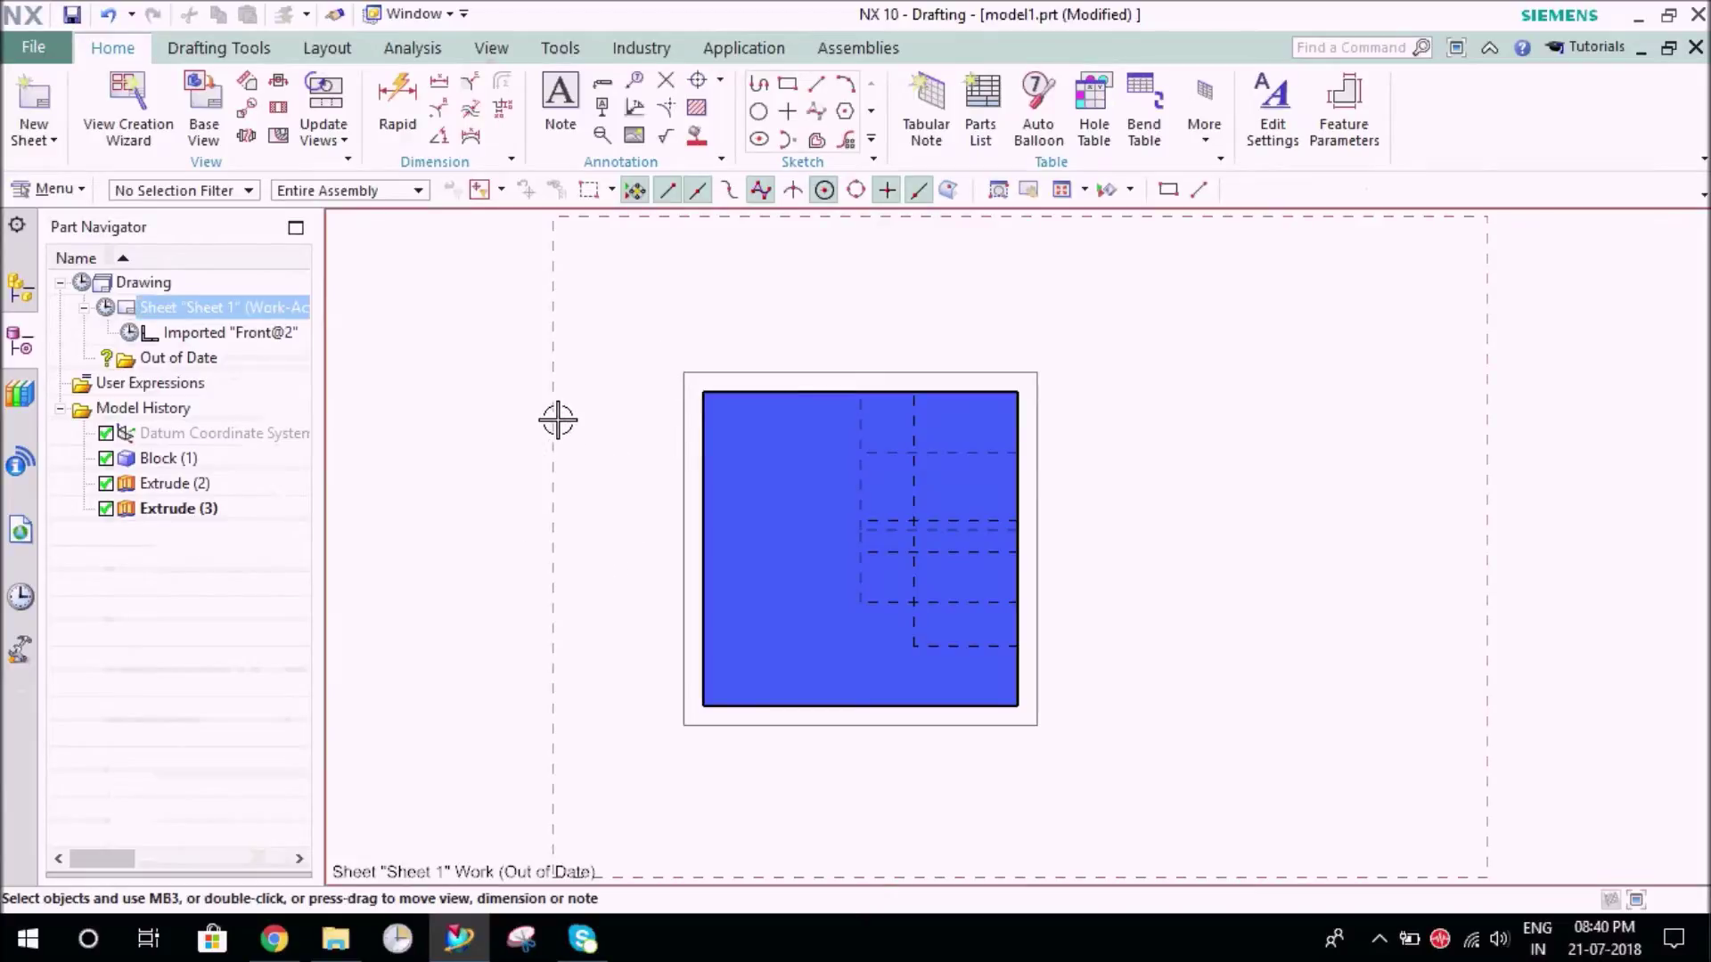
click(613, 482)
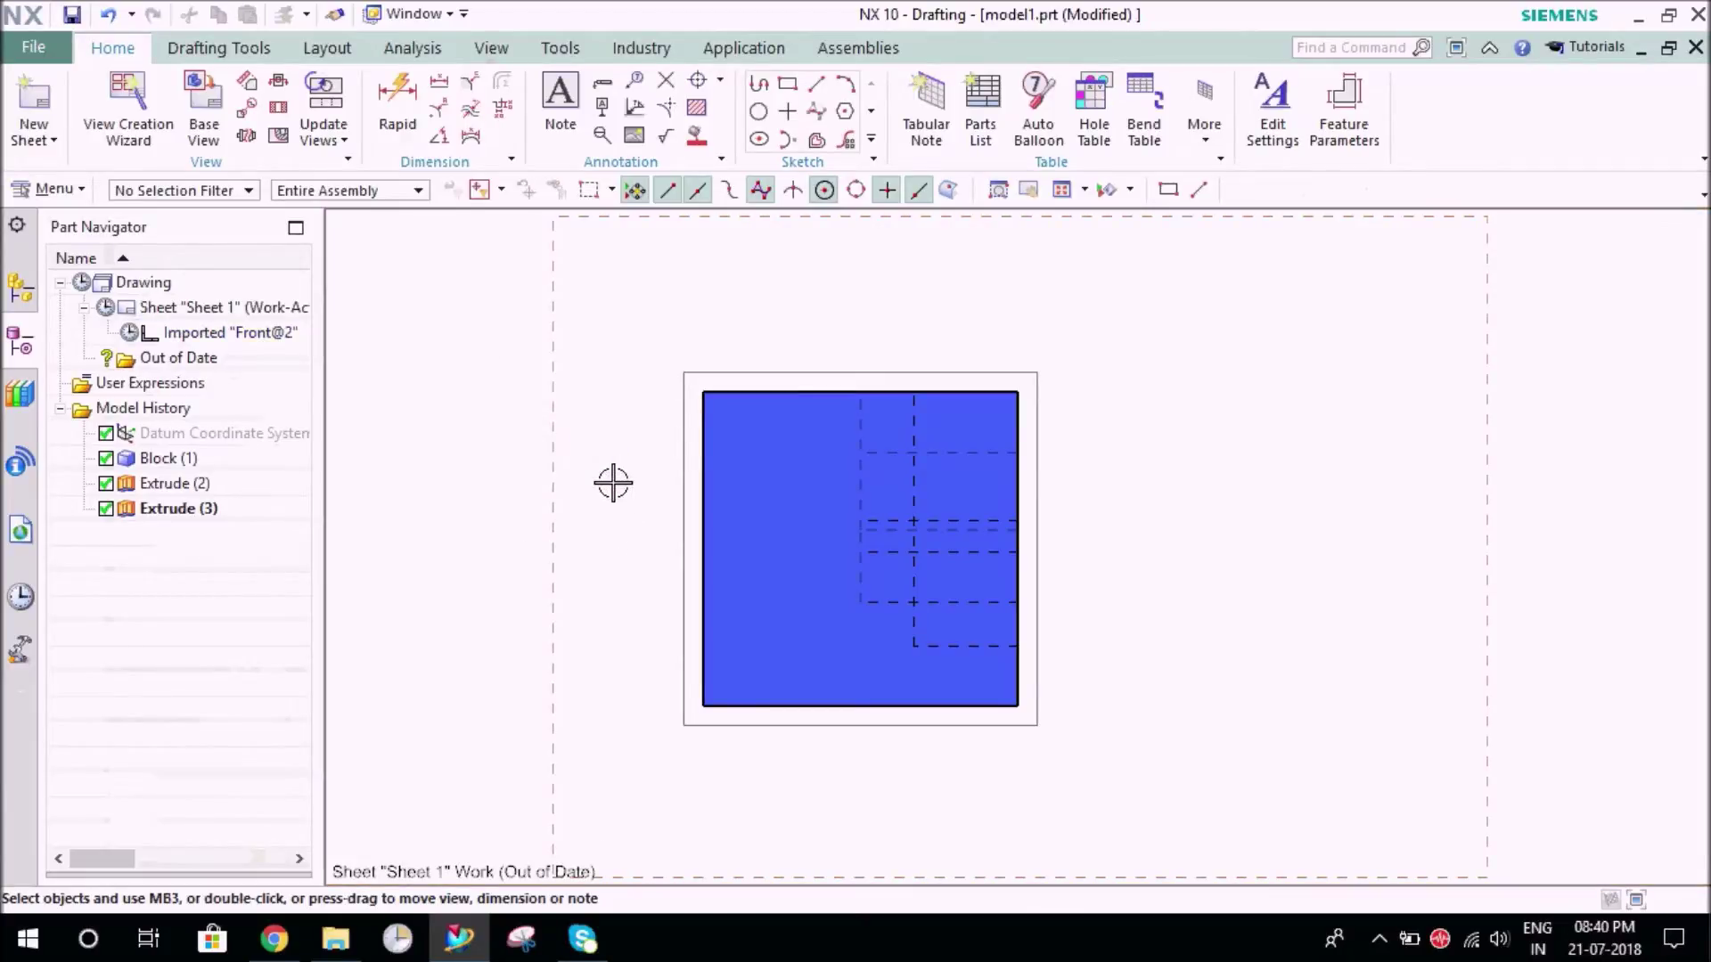
click(542, 389)
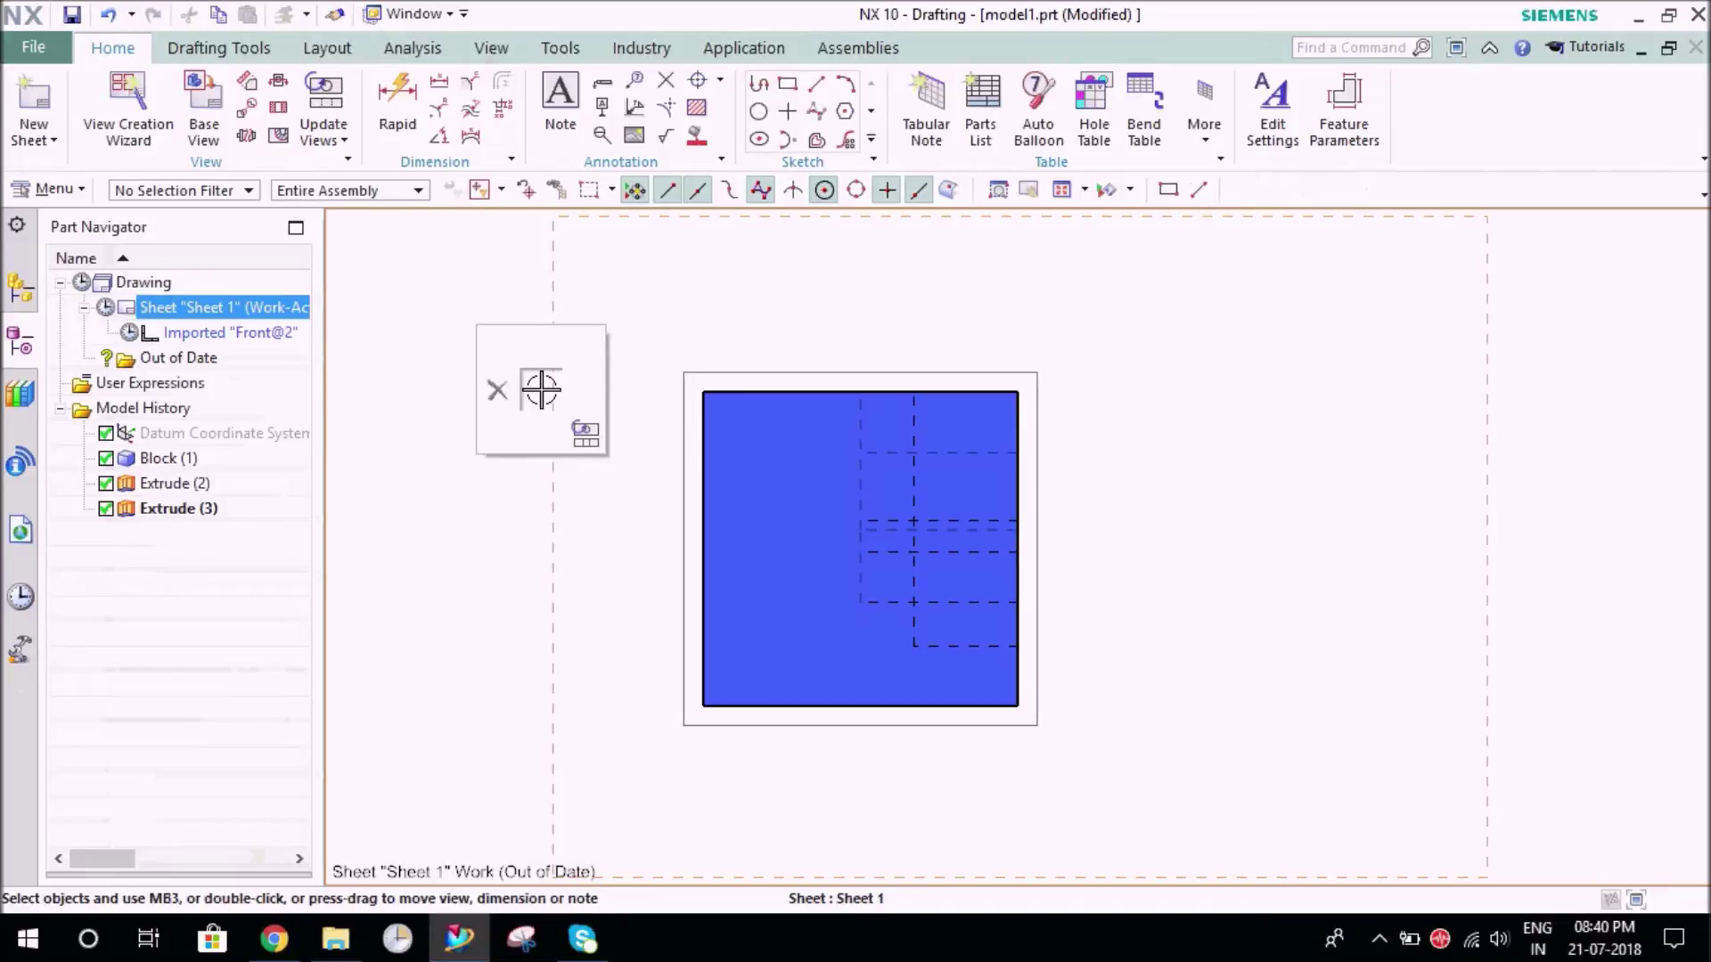
Apply a red view-dependent shade color to the large front face of the block and the hidden Extrude (2) face in the front view
right_click(745, 370)
click(807, 668)
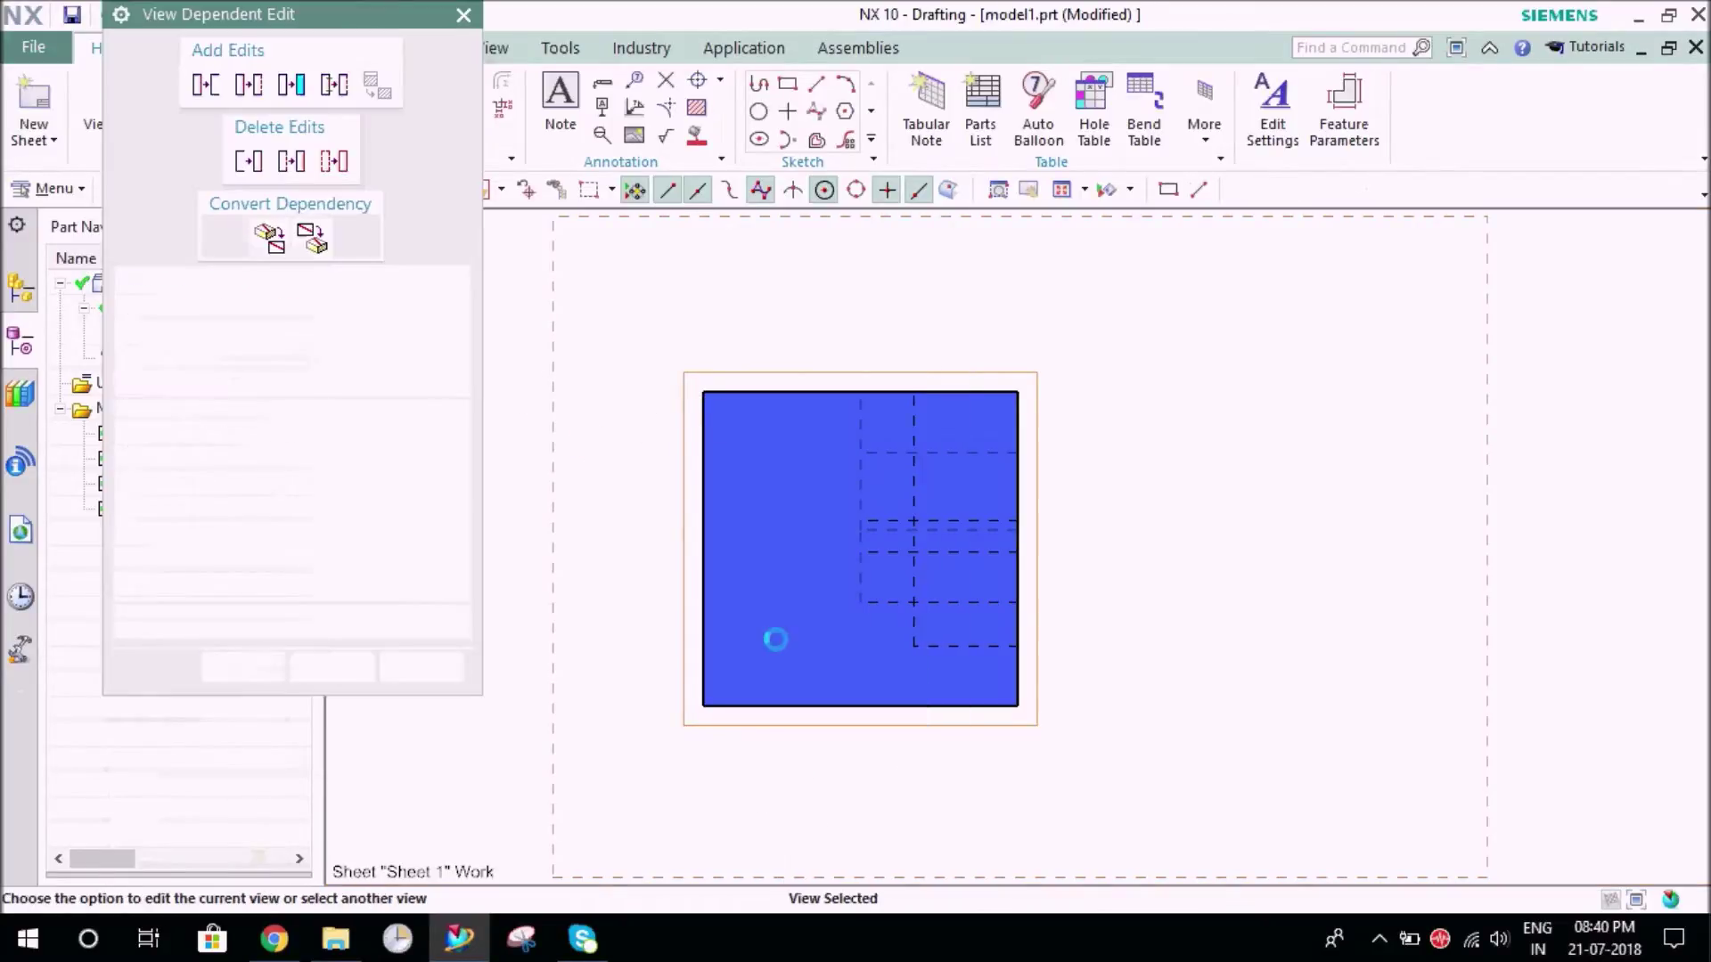
click(294, 87)
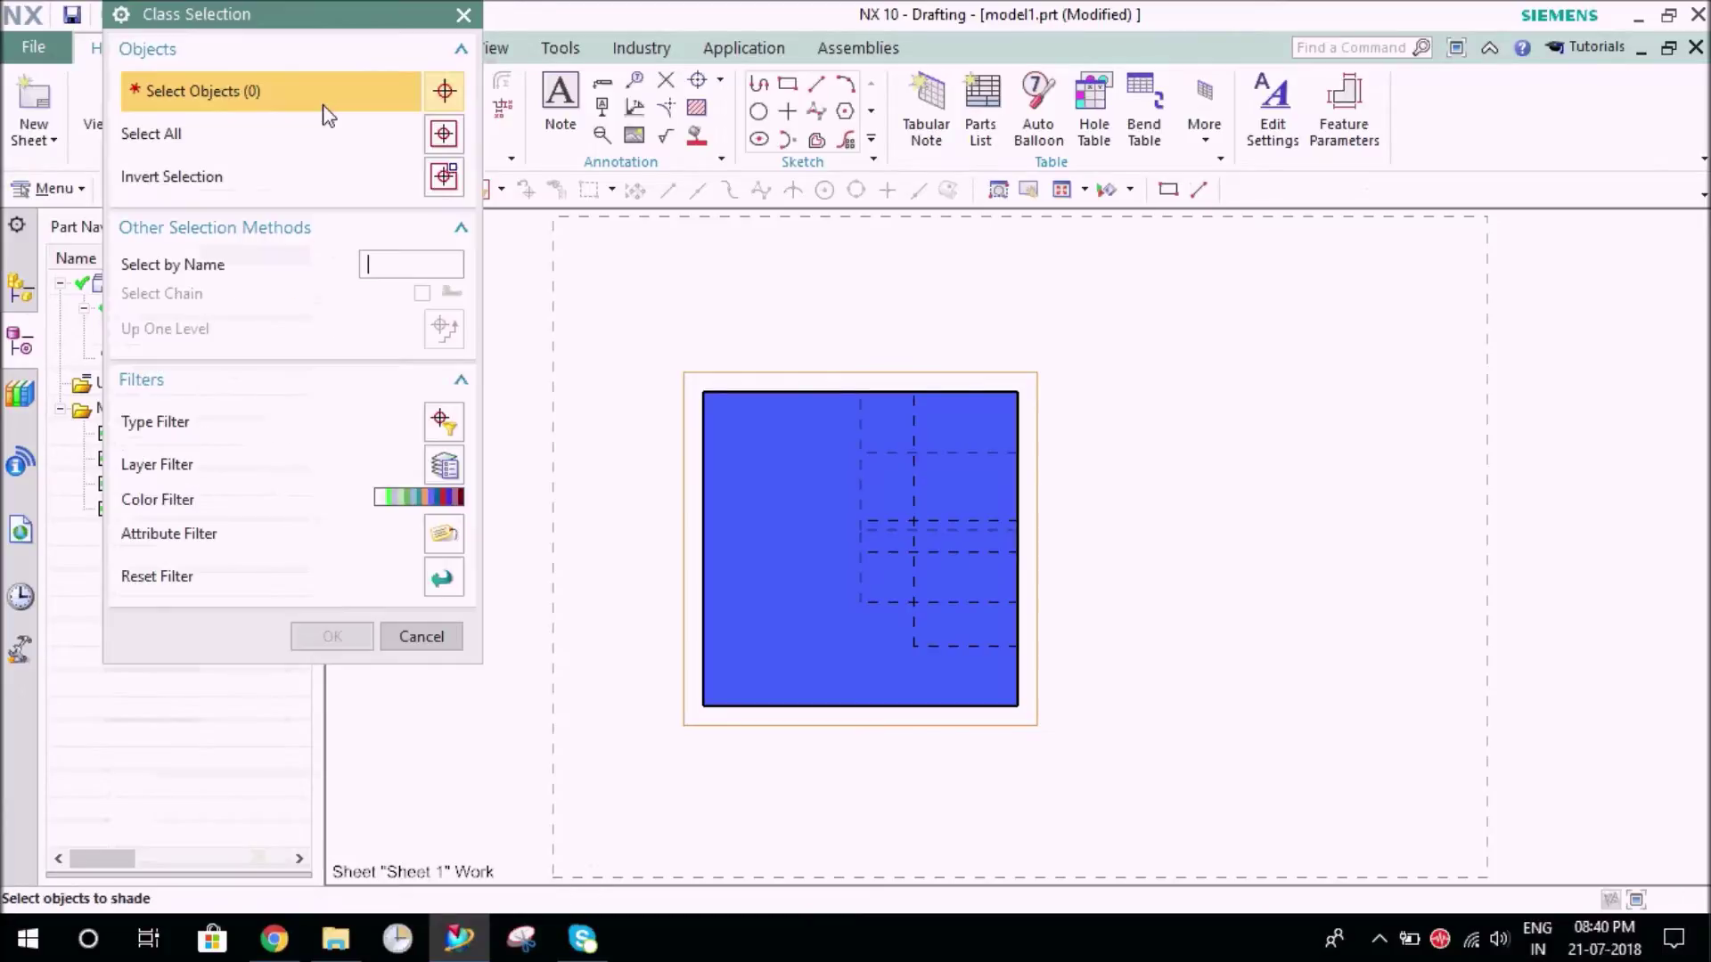
click(757, 499)
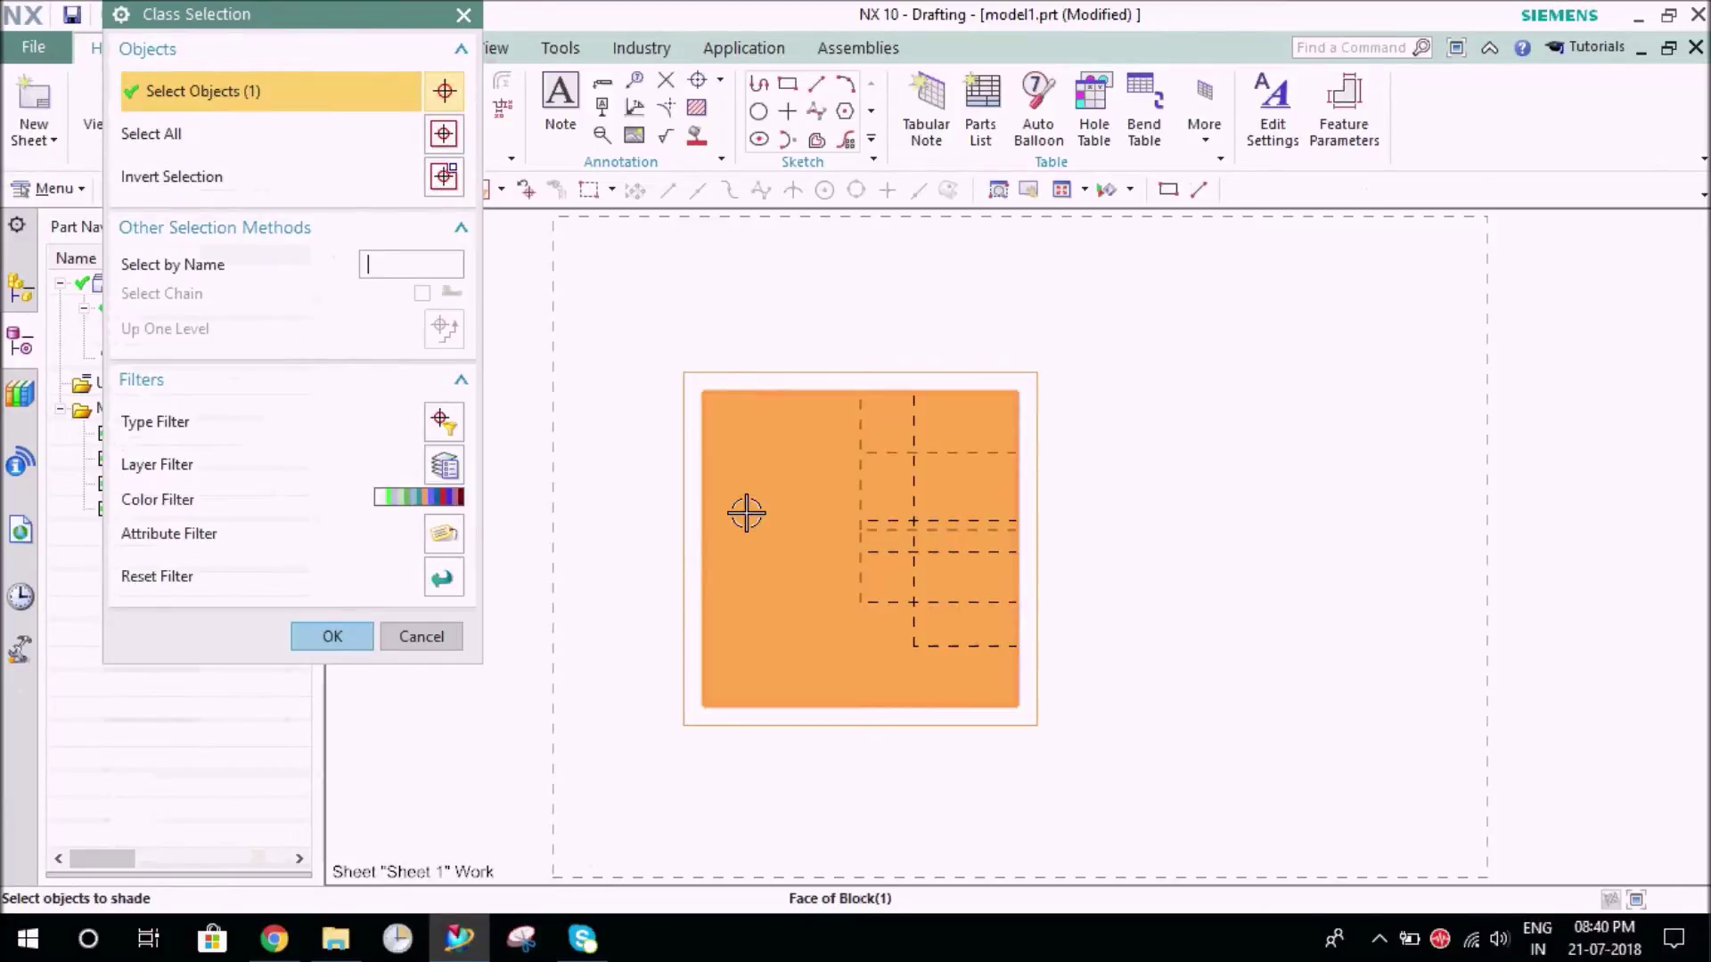
click(876, 447)
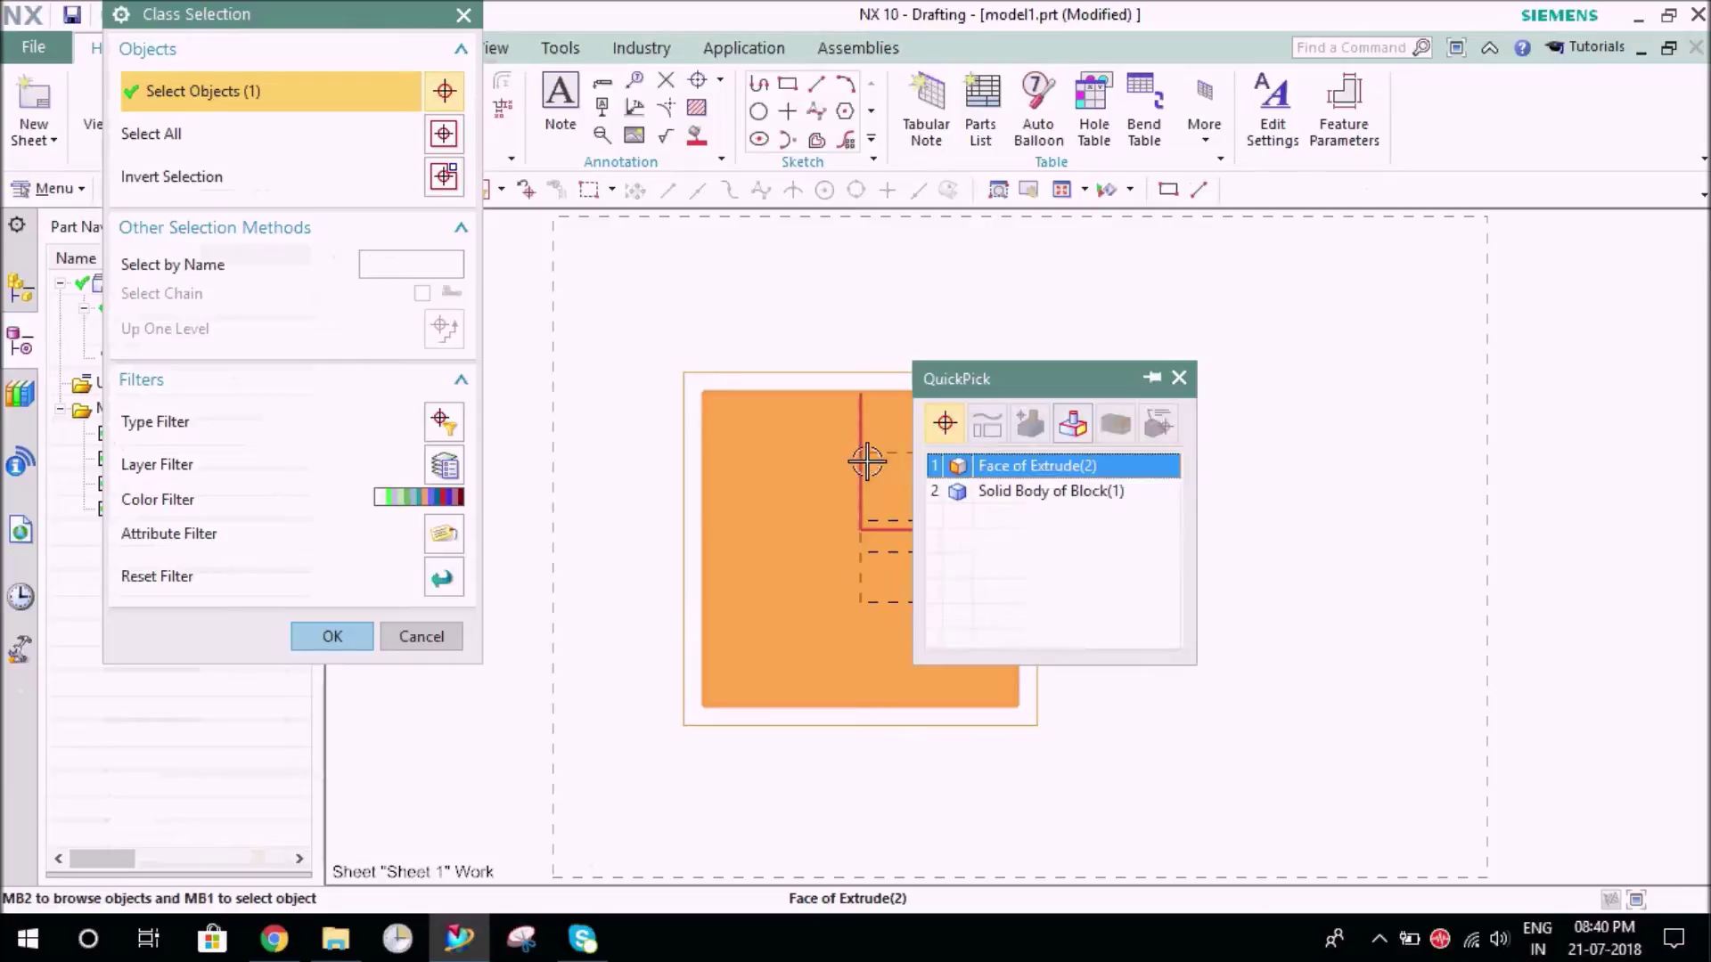
click(1001, 467)
click(332, 637)
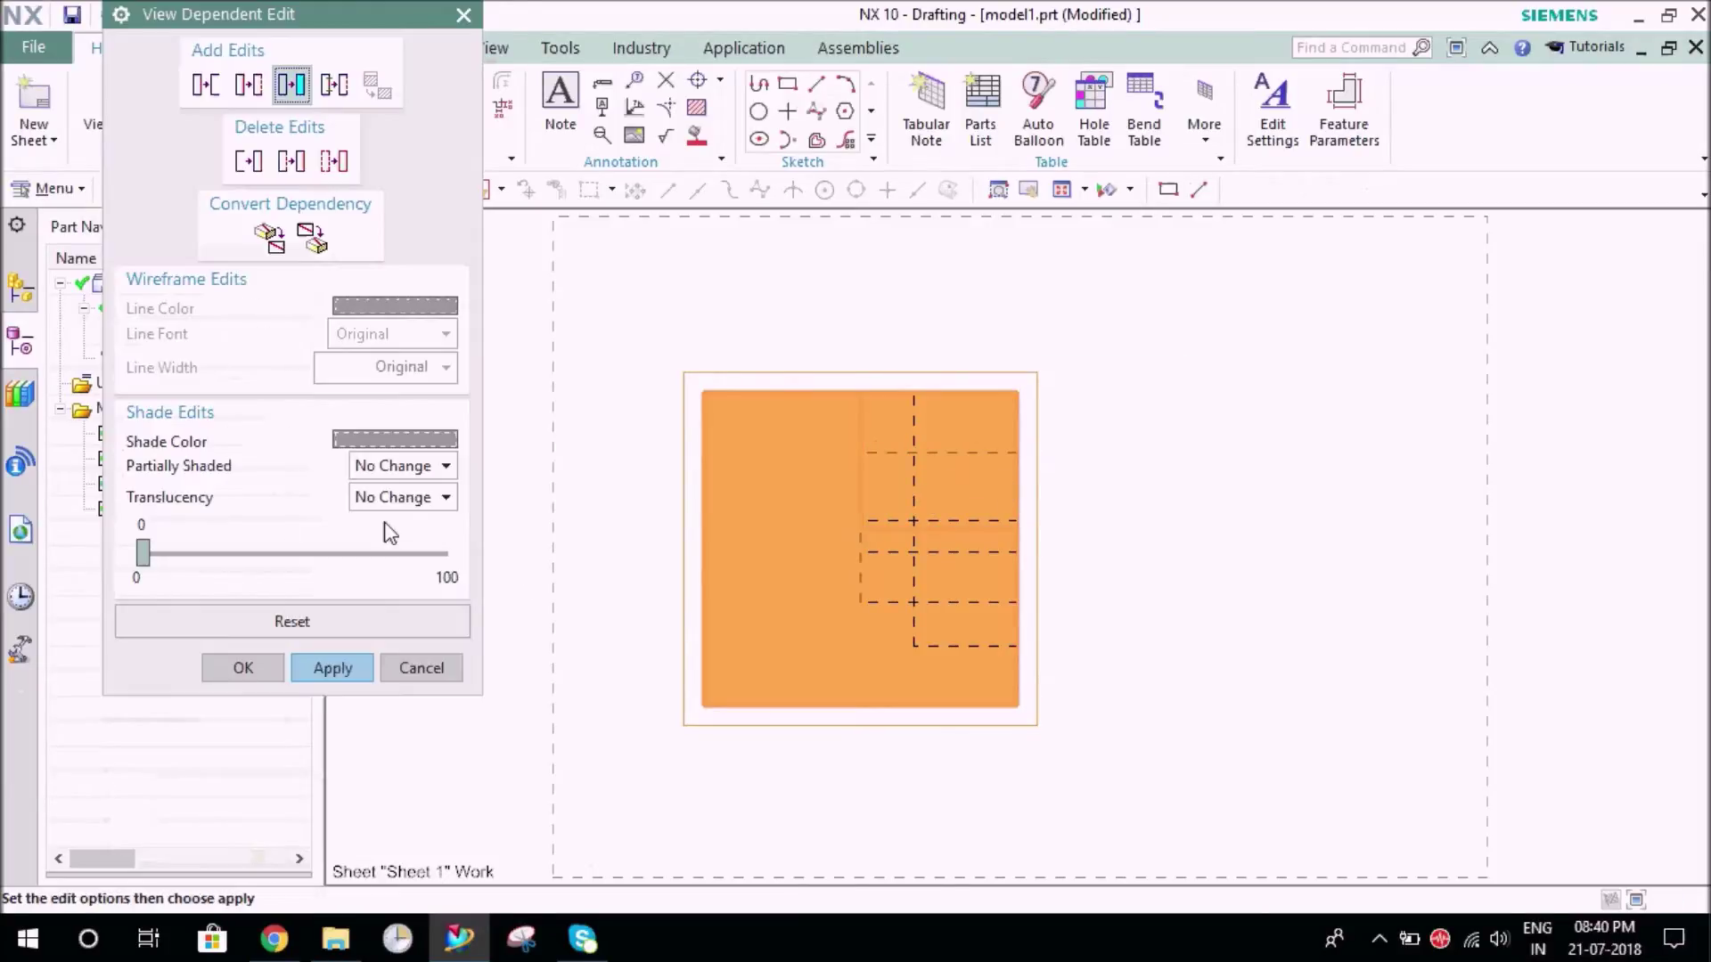
click(419, 438)
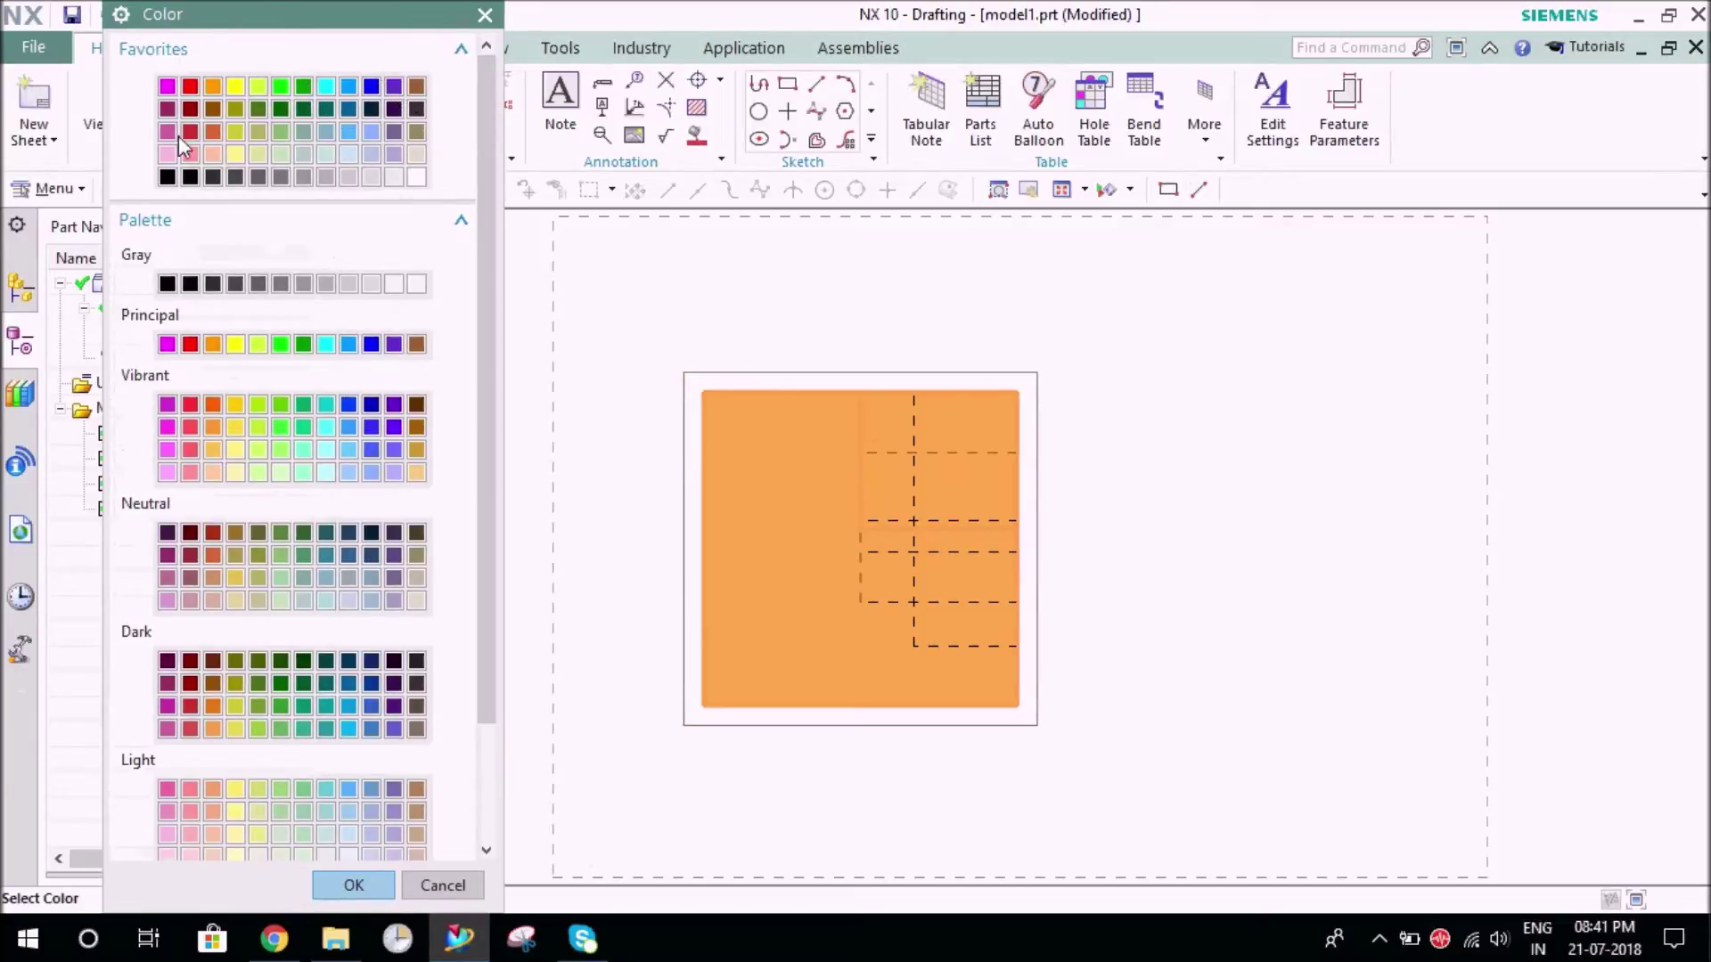
click(189, 87)
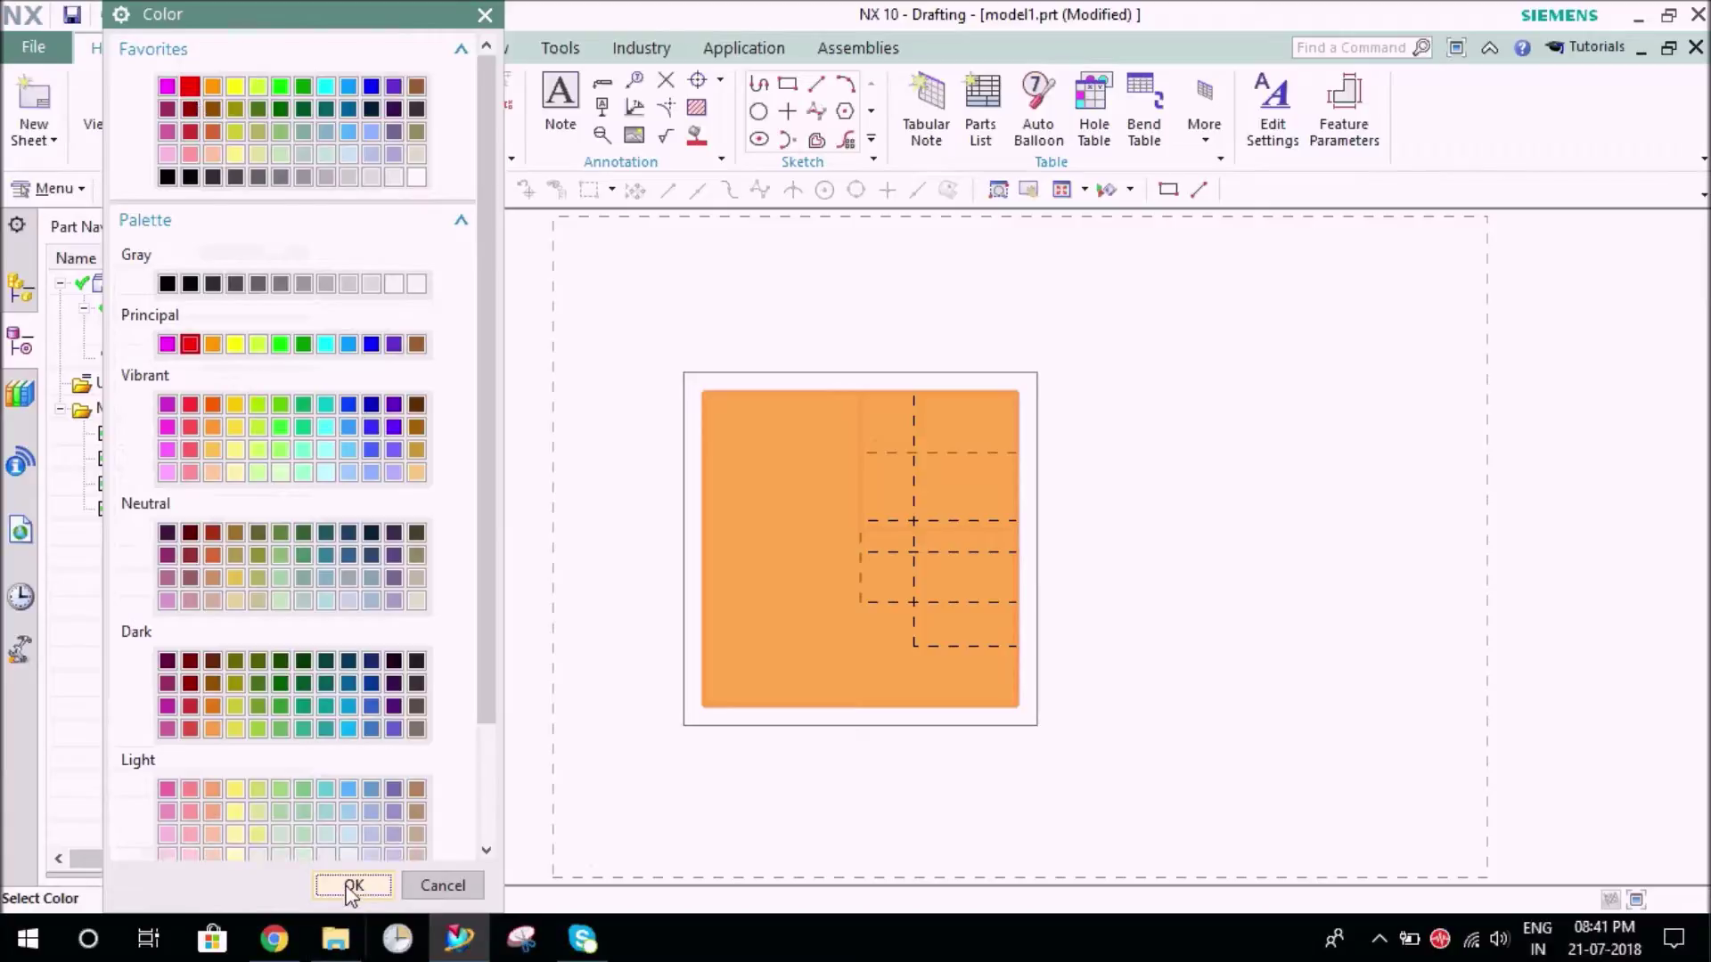
click(353, 886)
click(332, 669)
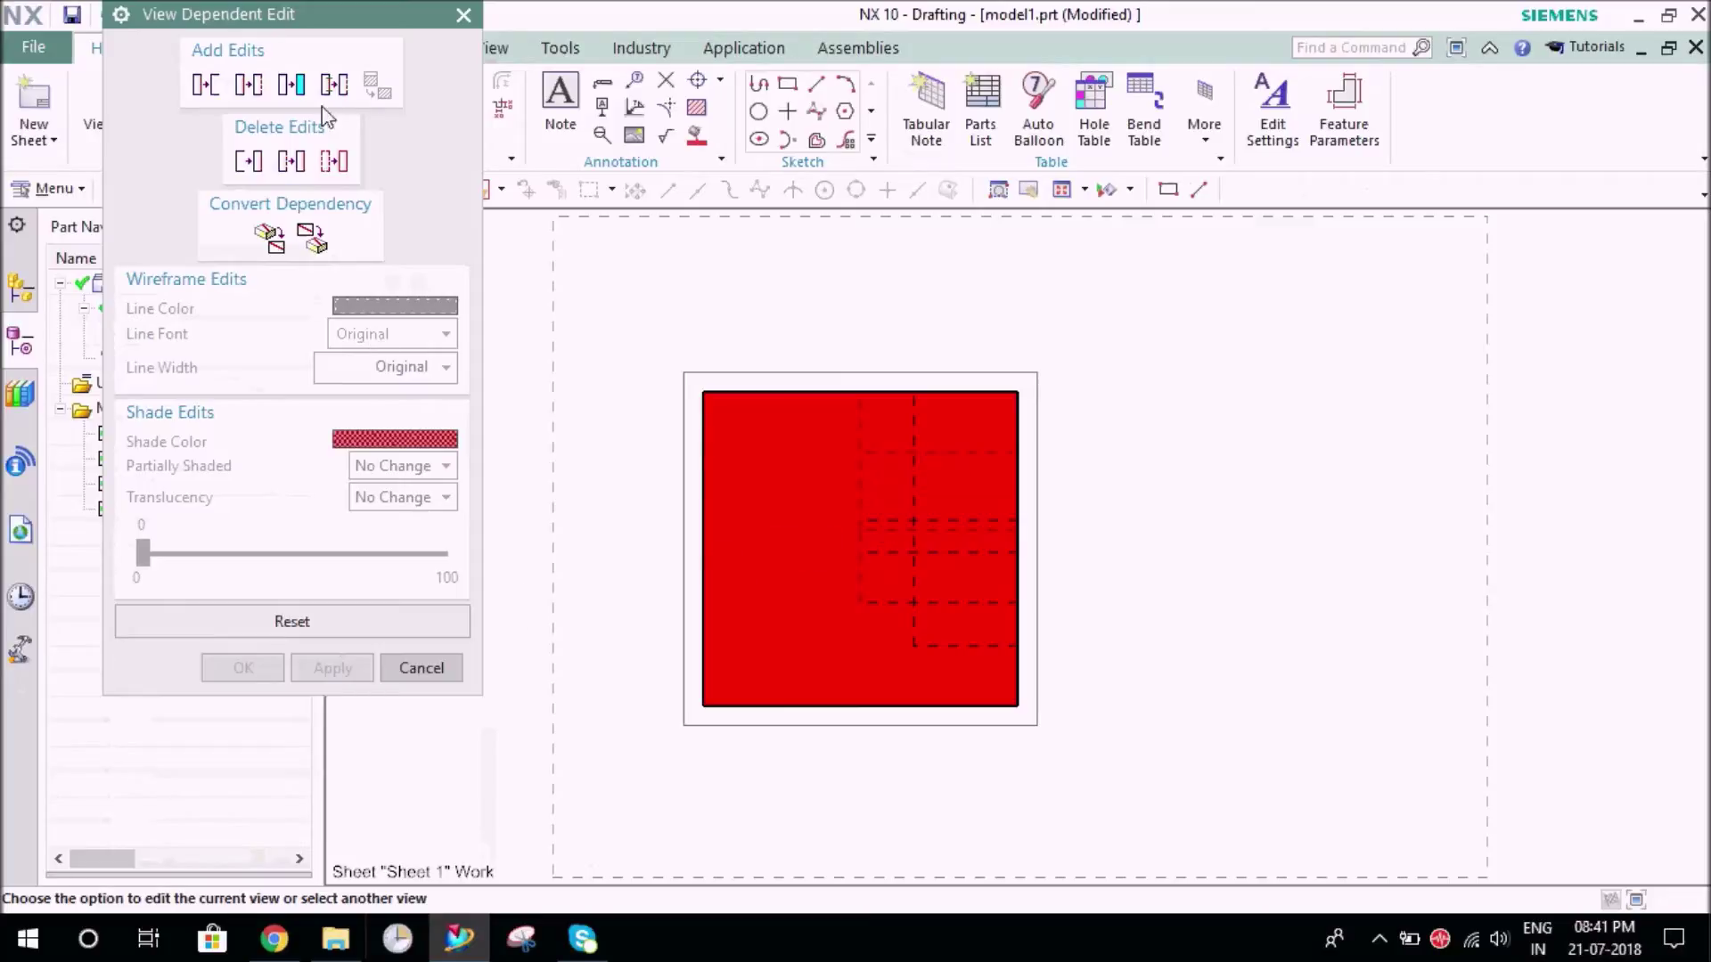
Apply a translucency of 47 to the large front face through a view-dependent shade edit and leave View Dependent Edit
click(291, 85)
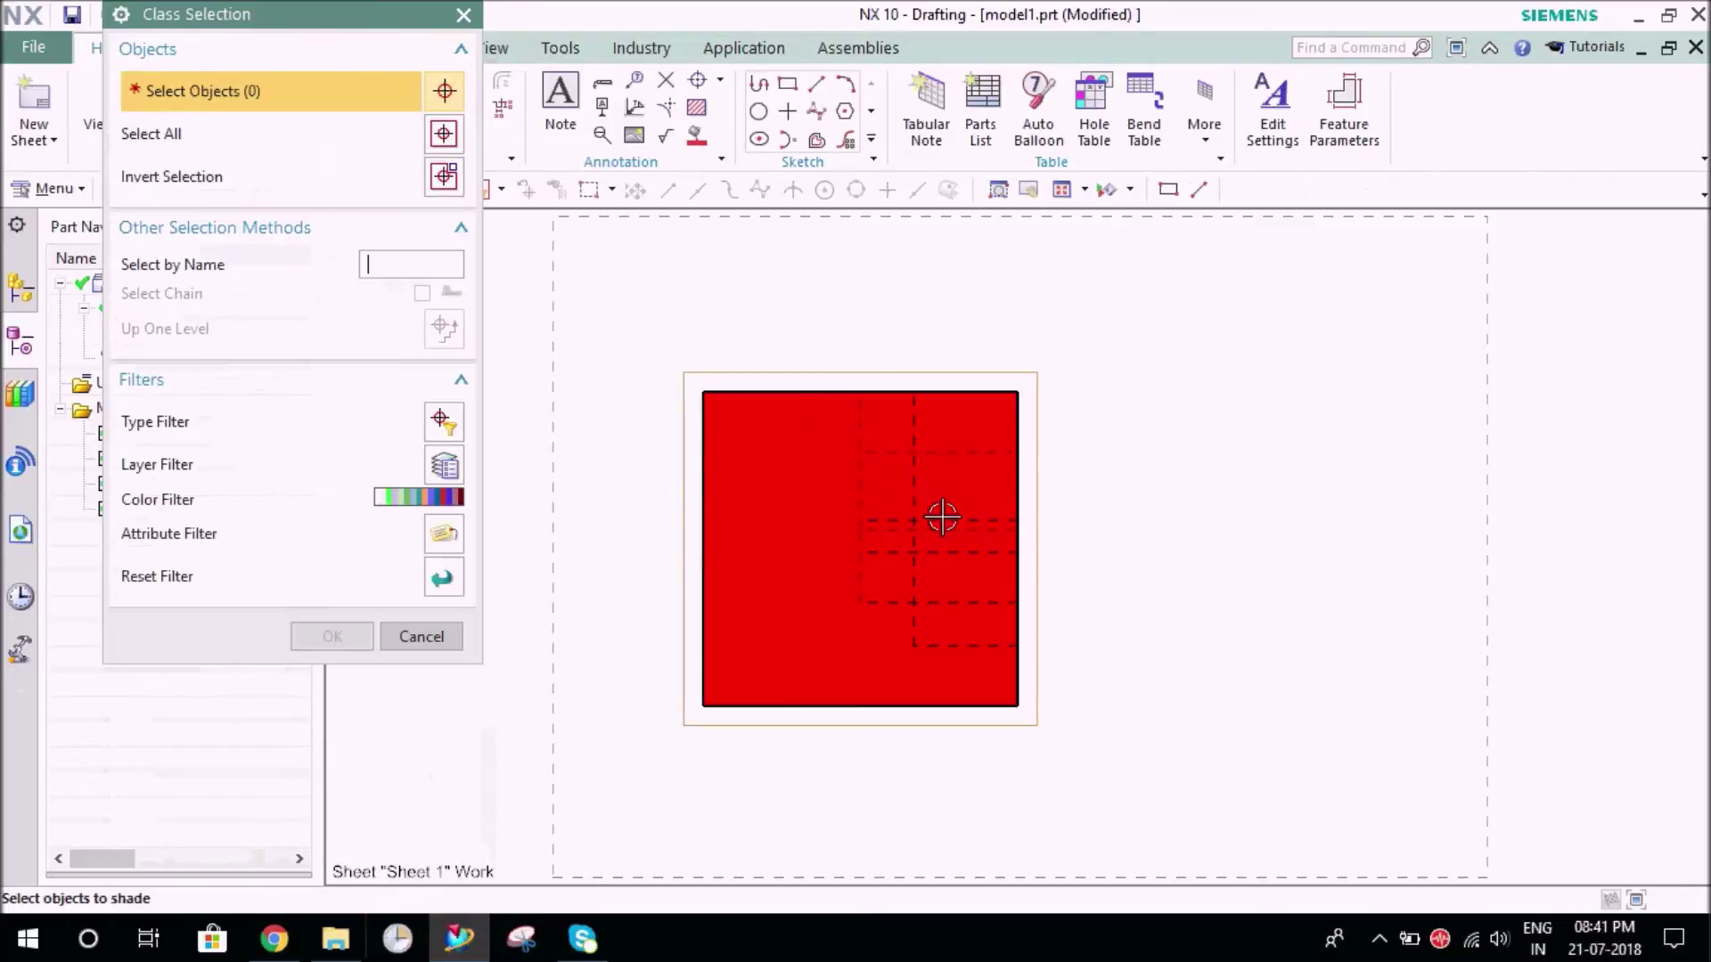
click(879, 484)
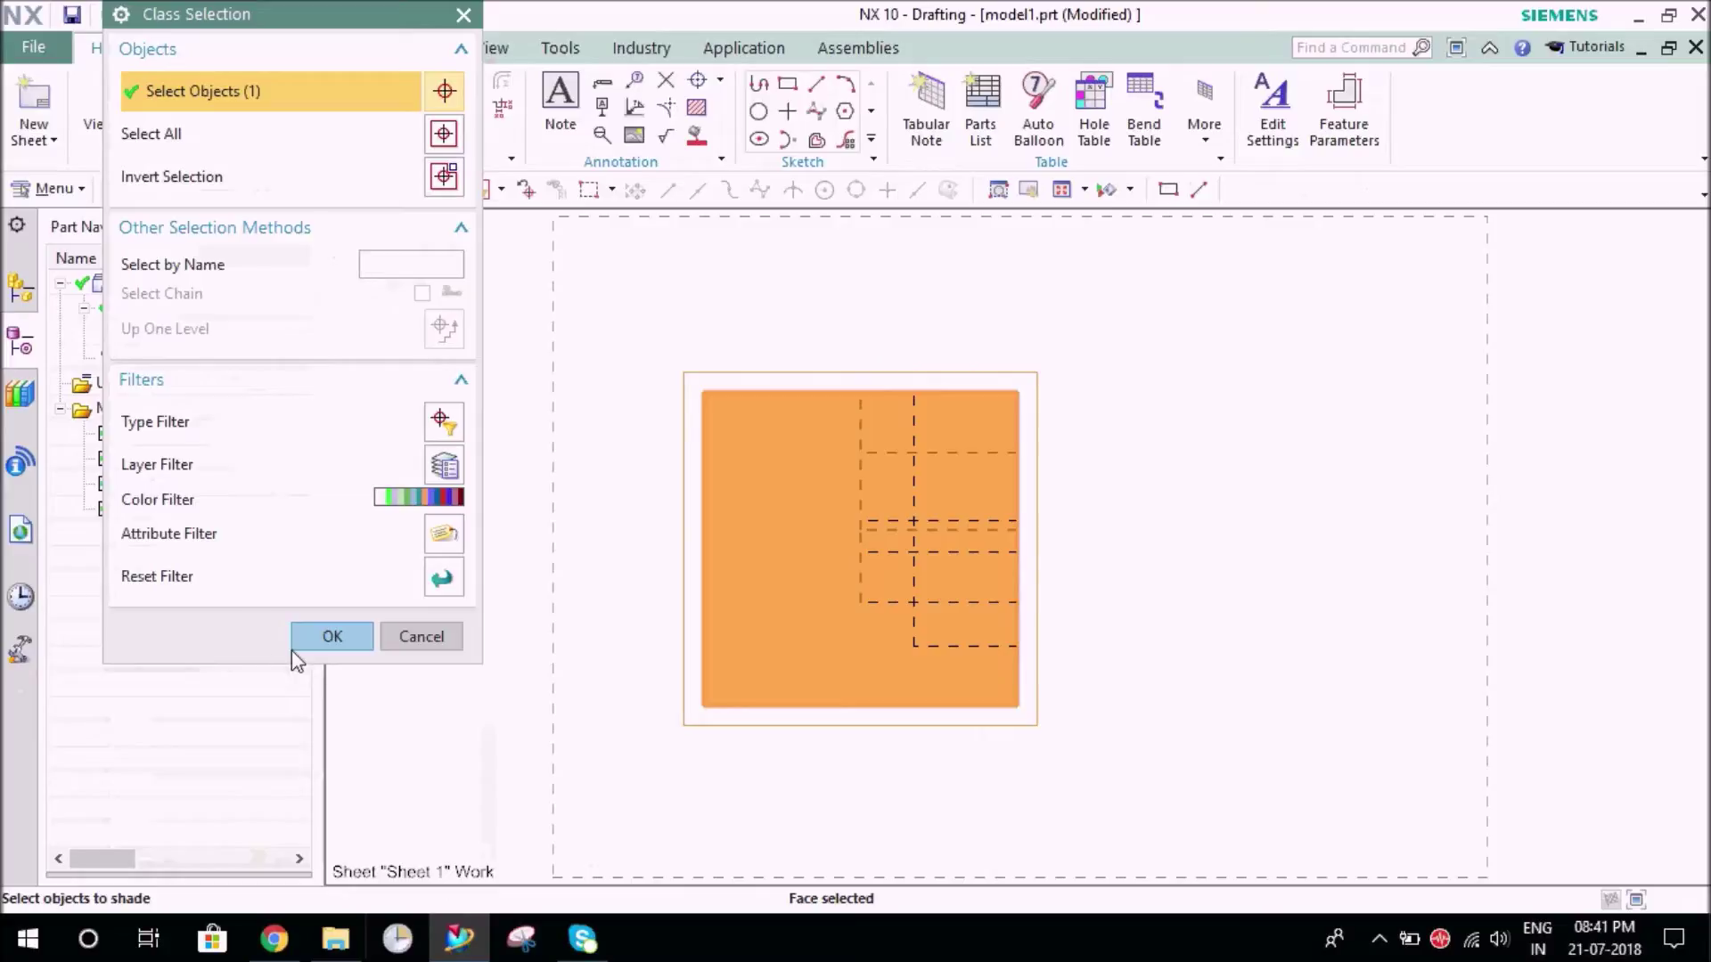
click(325, 631)
drag(143, 557, 283, 557)
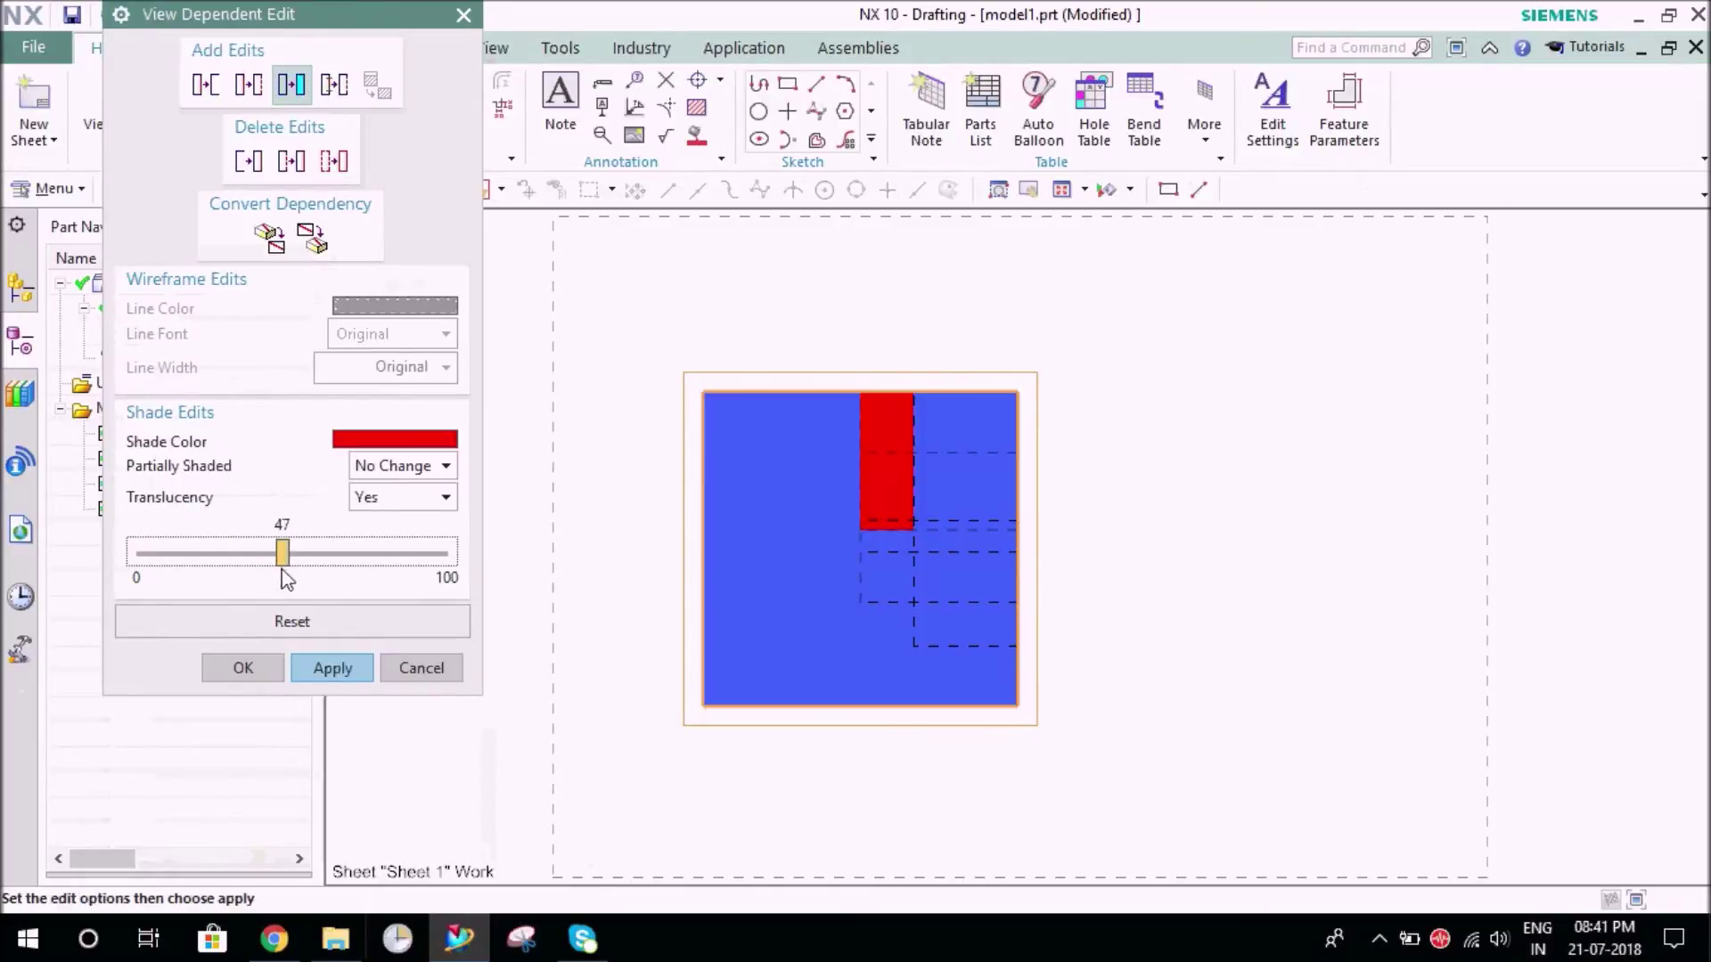
click(332, 670)
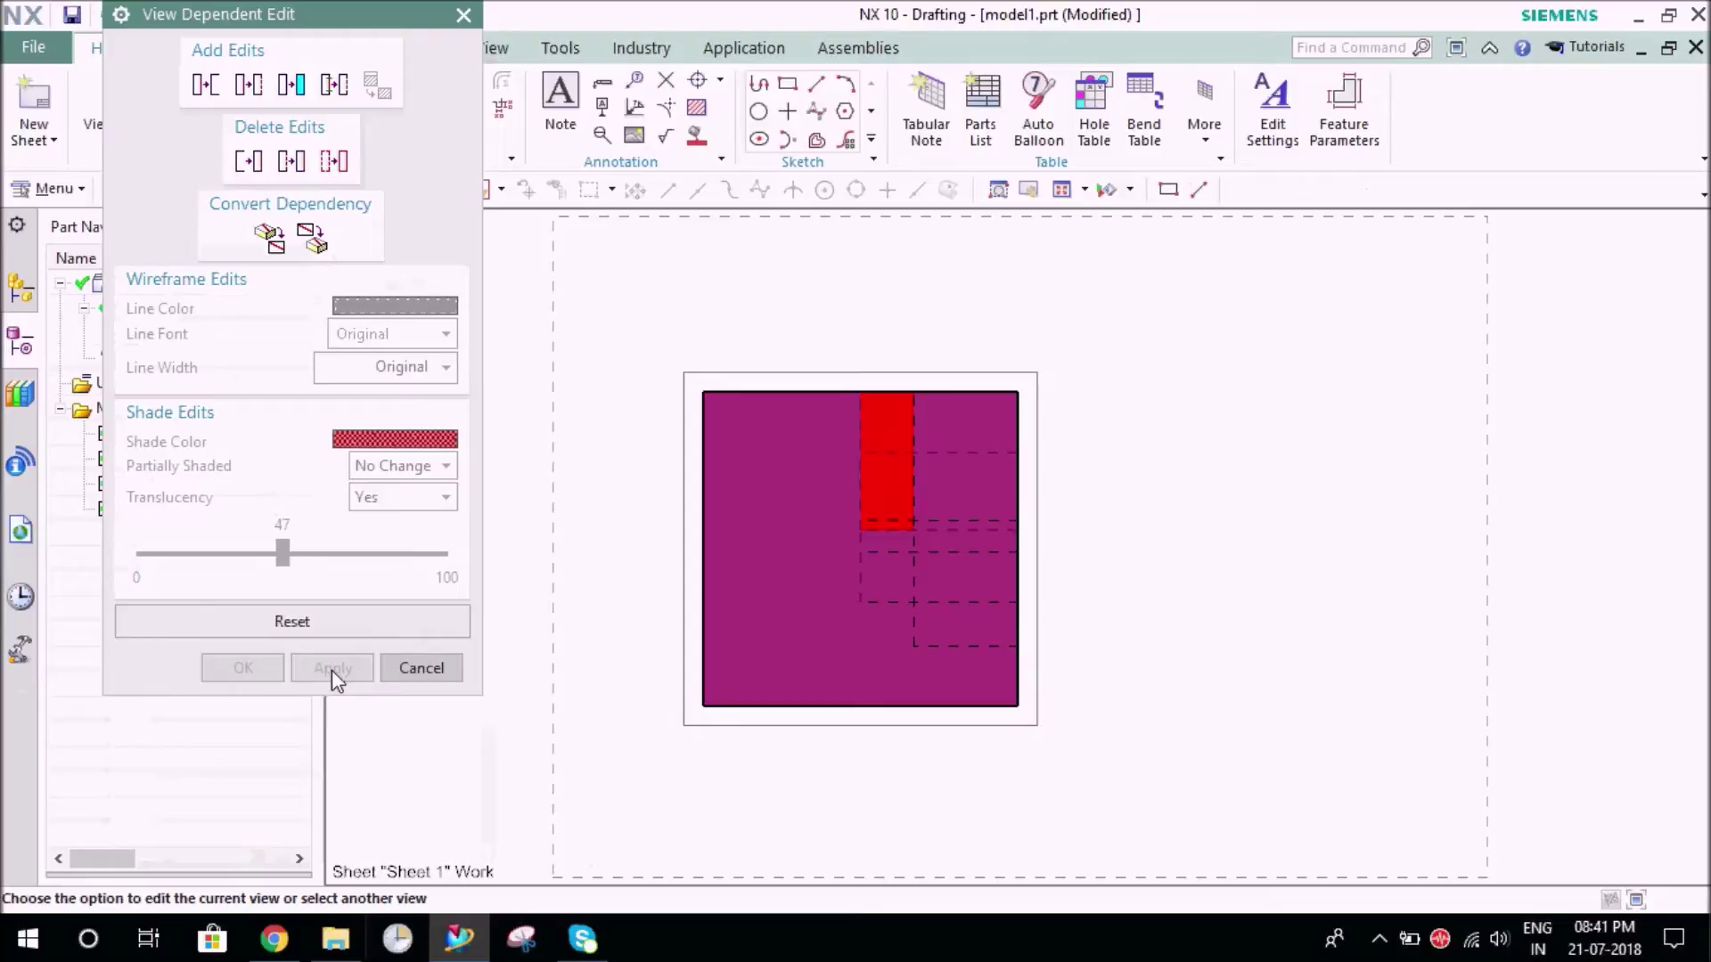
click(420, 668)
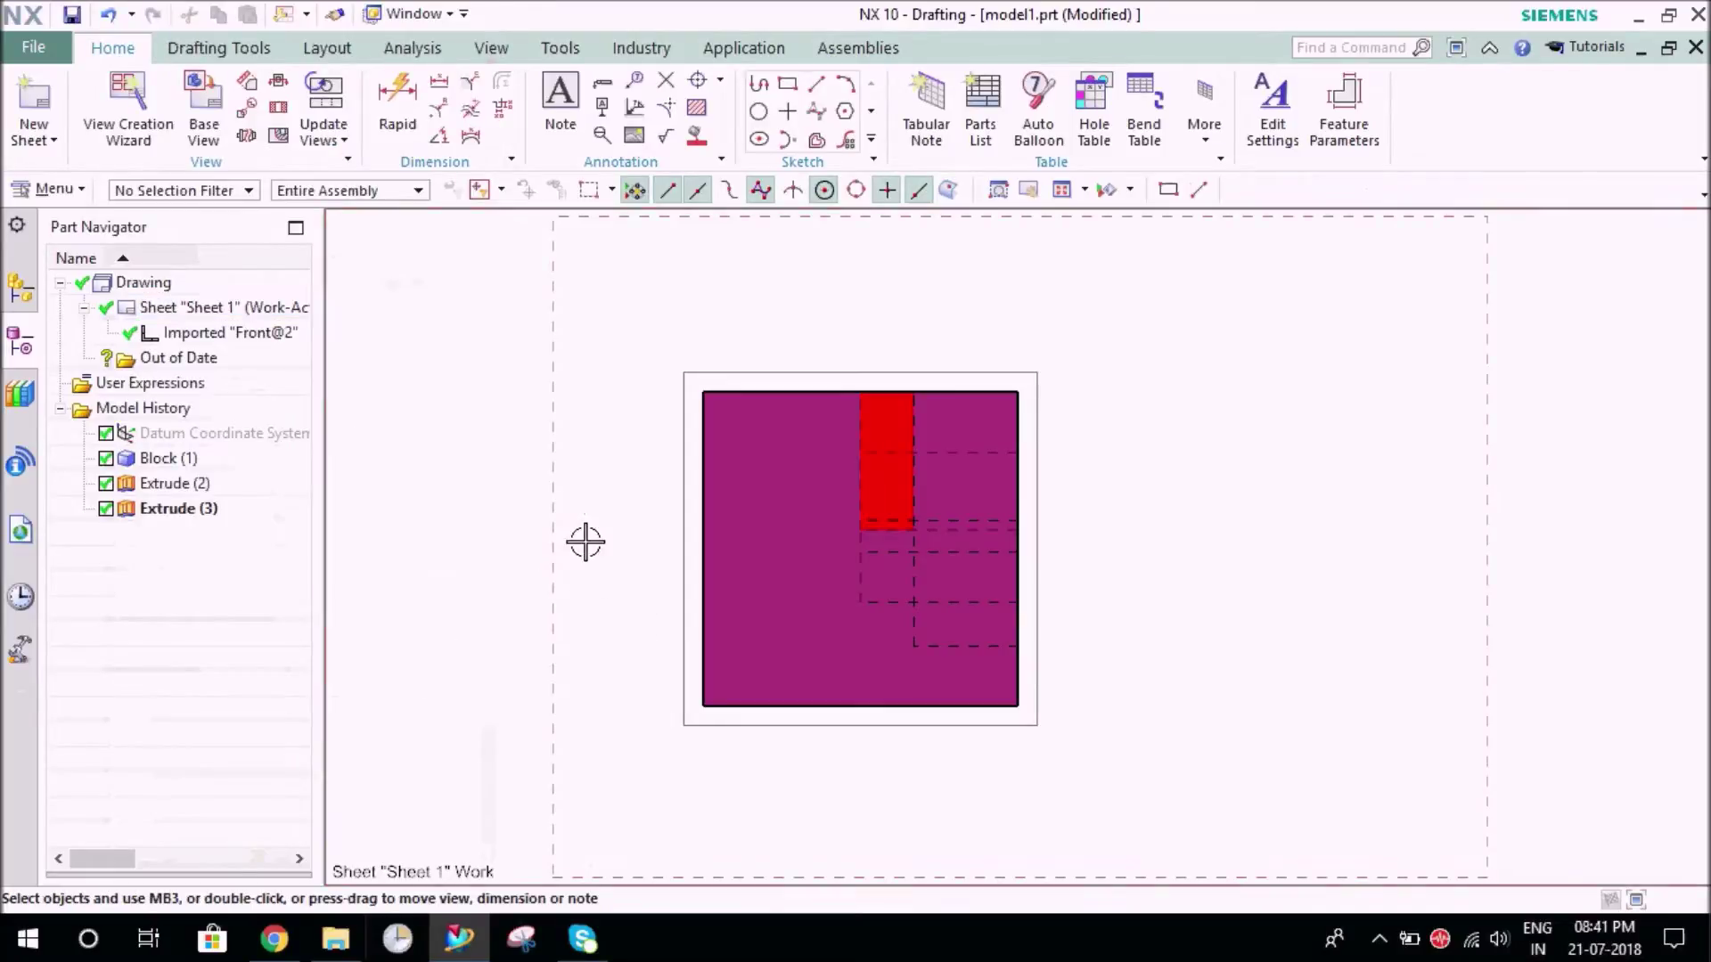
Delete all view-dependent edits from the front view and close View Dependent Edit
click(718, 381)
right_click(718, 380)
click(807, 669)
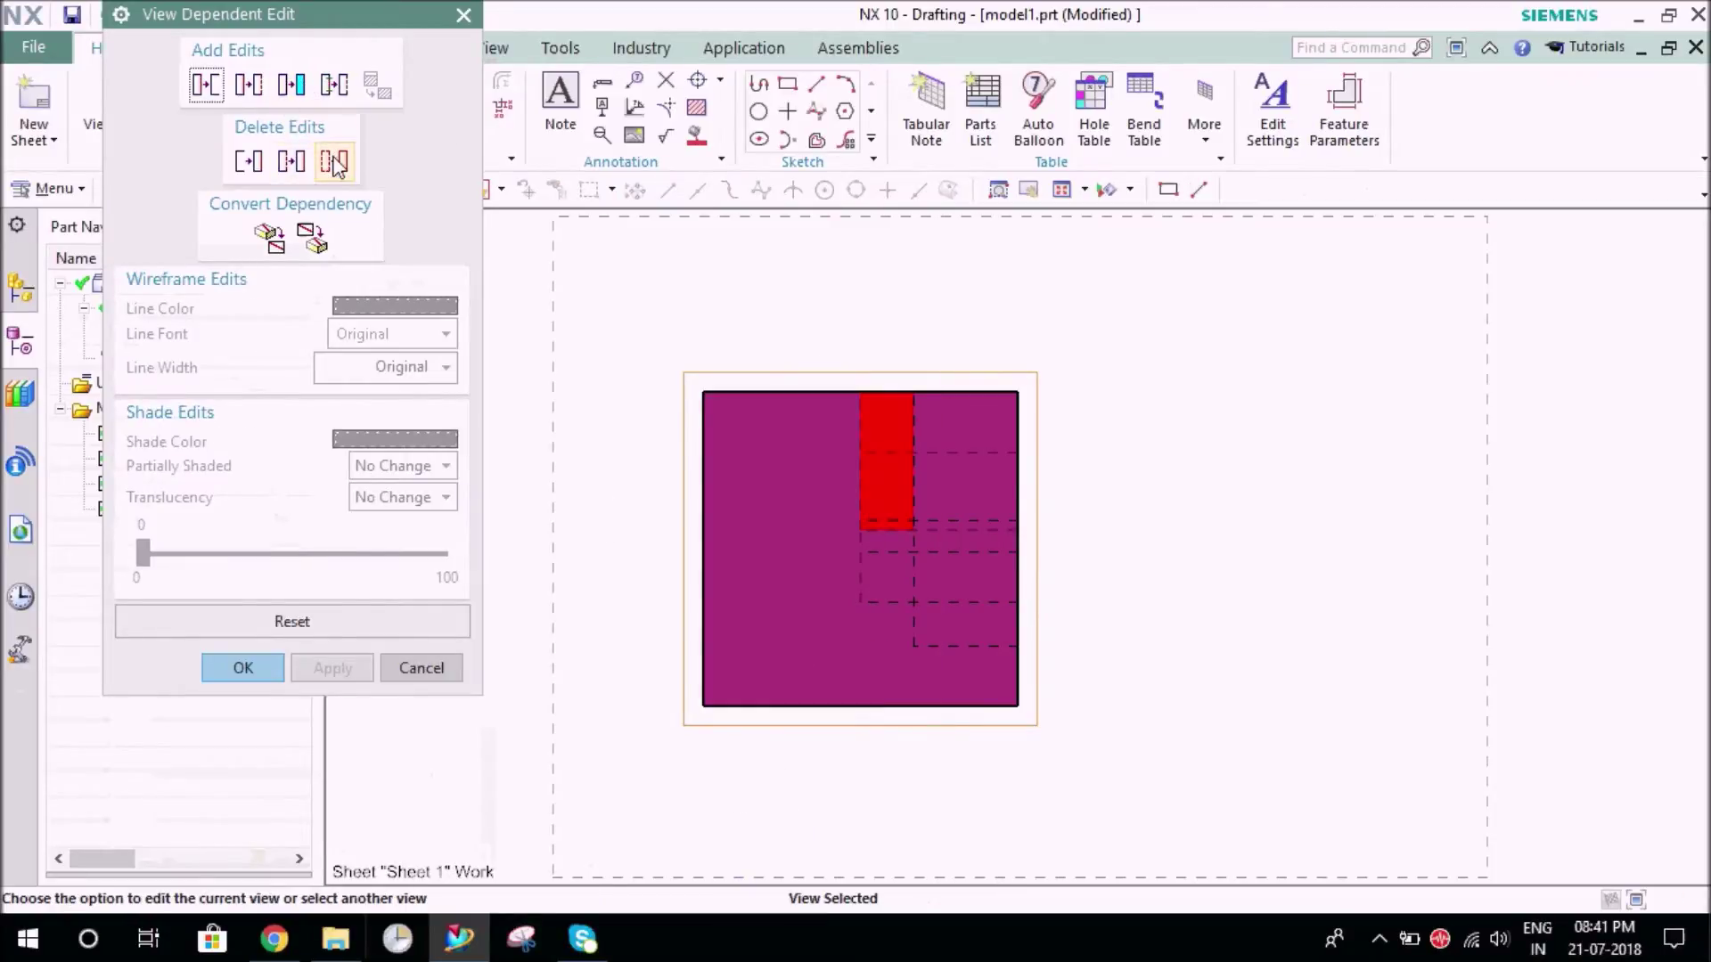
click(335, 164)
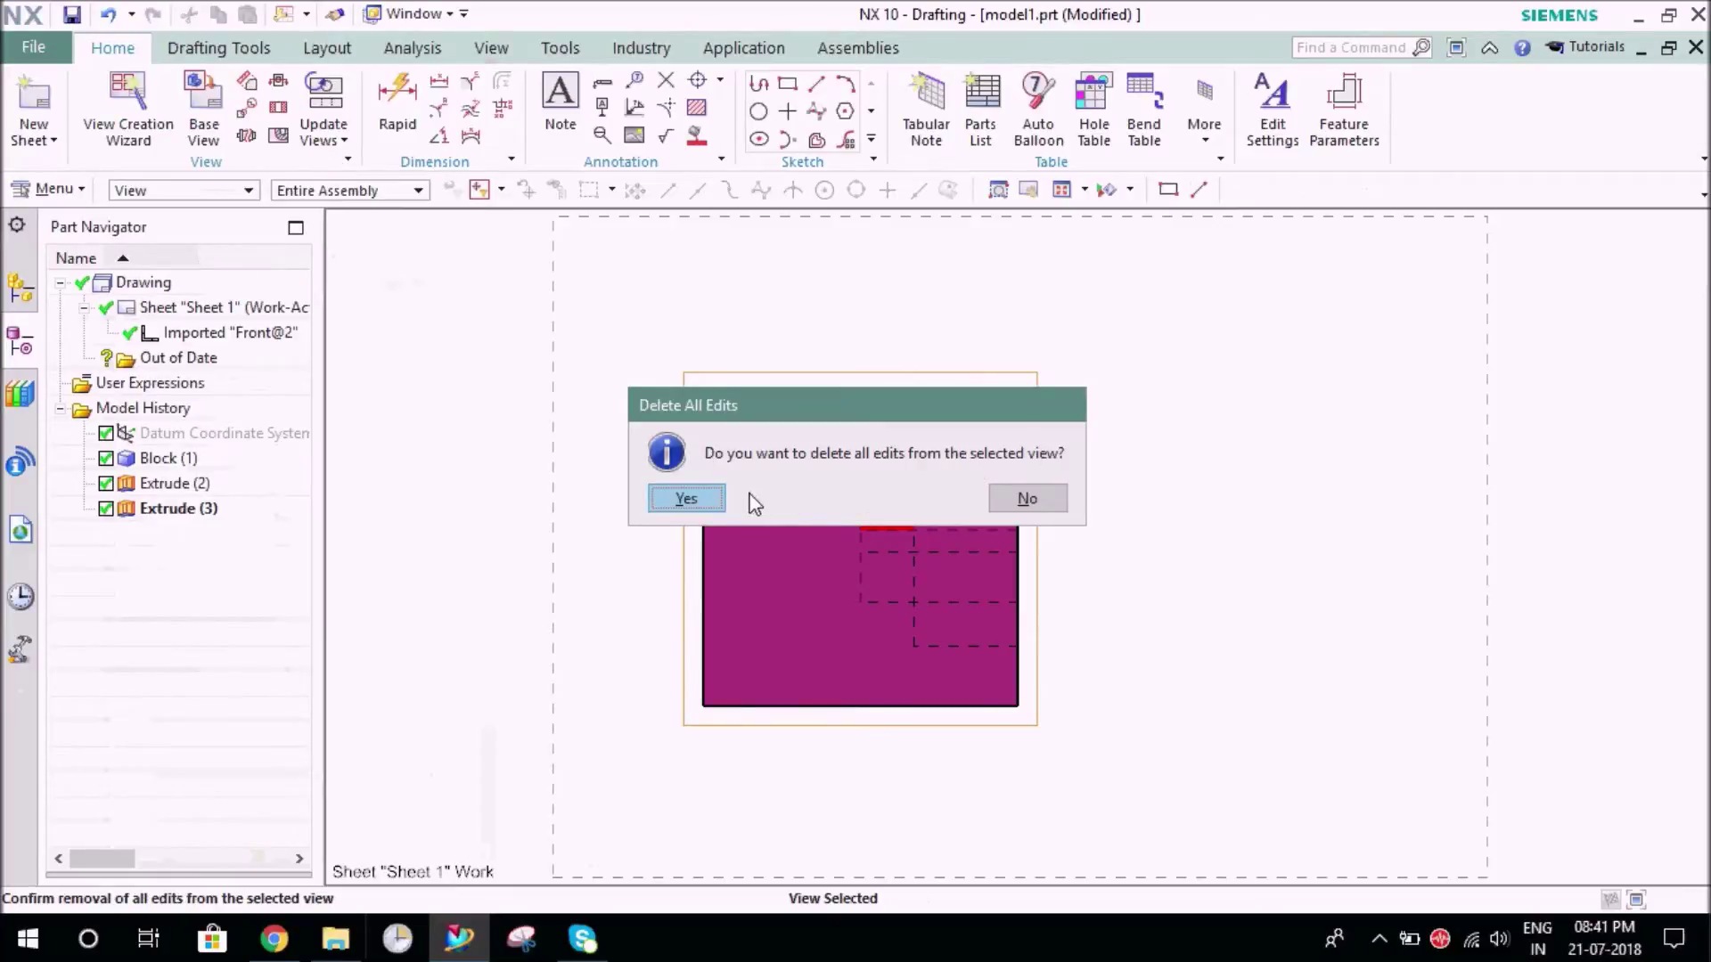
click(687, 497)
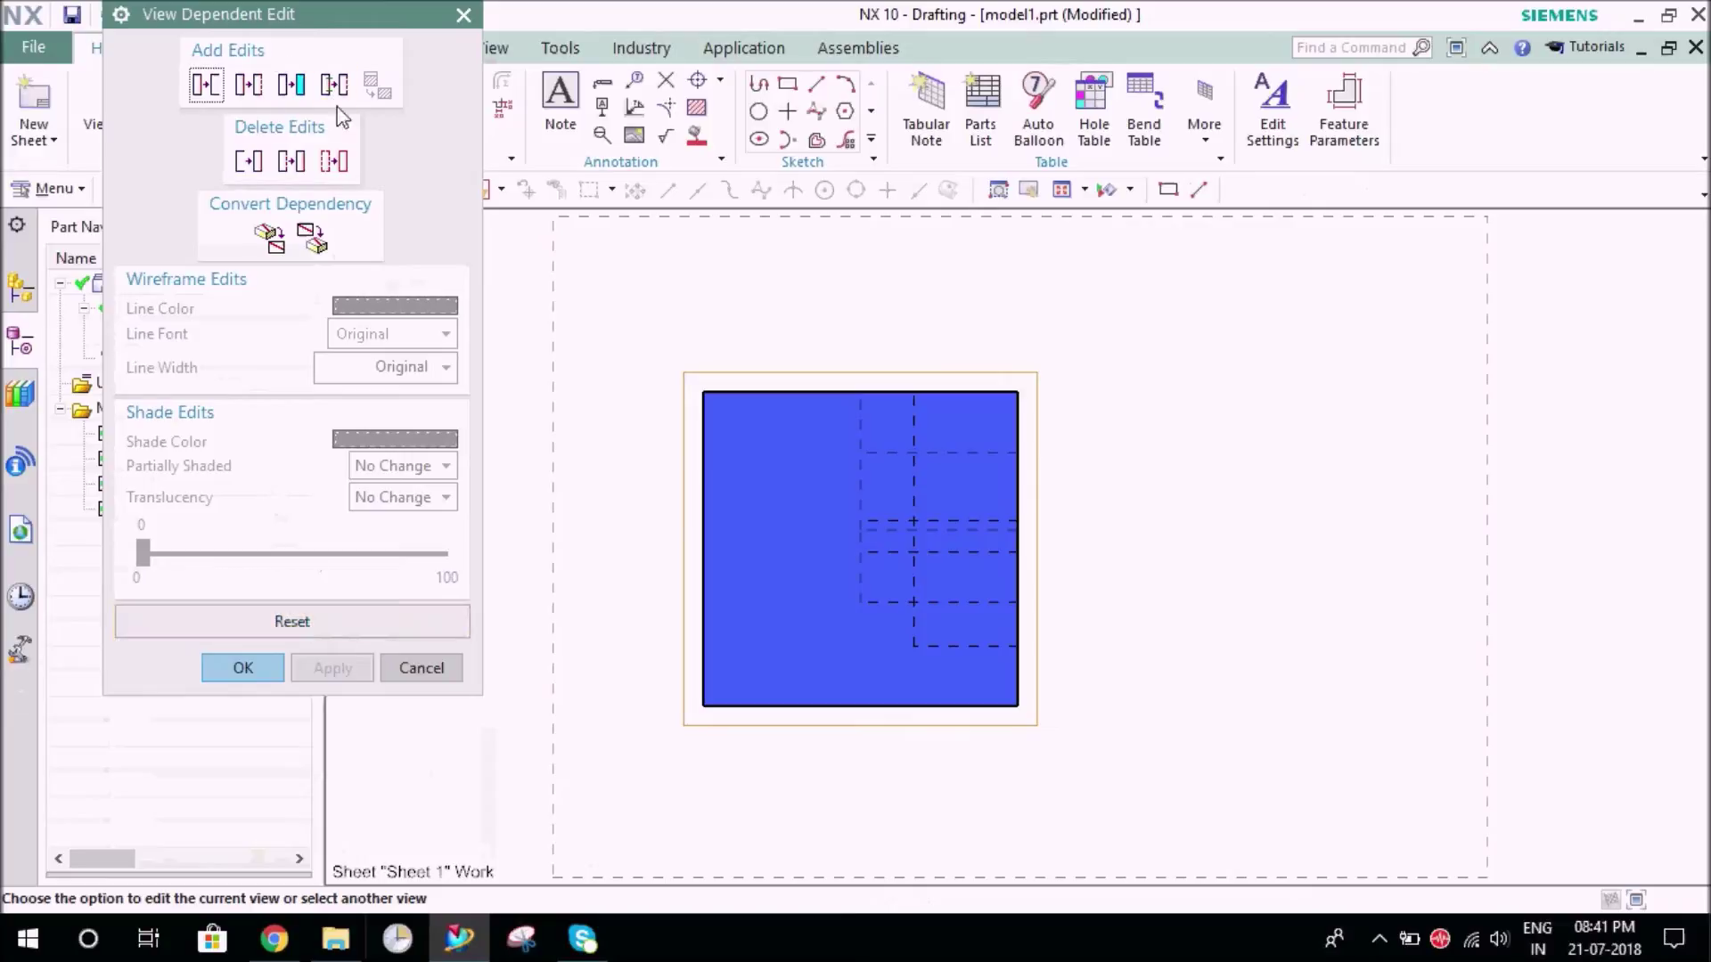
click(250, 670)
Set the front view's shading rendering style to Wireframe
right_drag(760, 375, 765, 332)
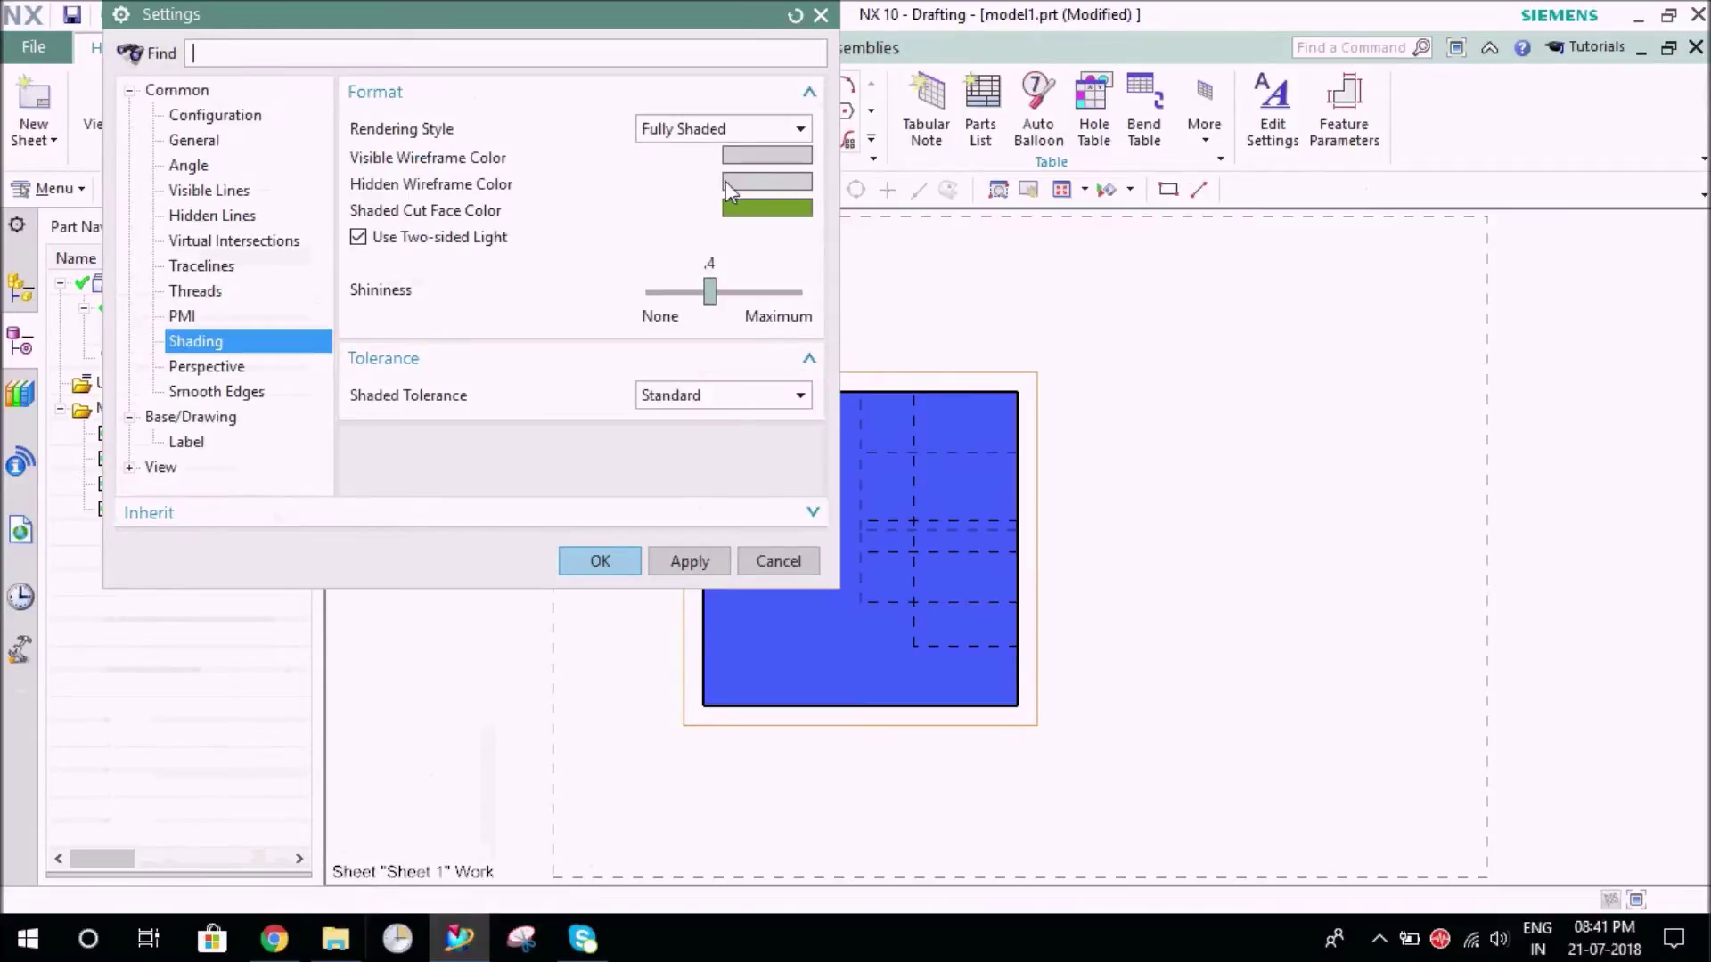
click(709, 129)
click(696, 195)
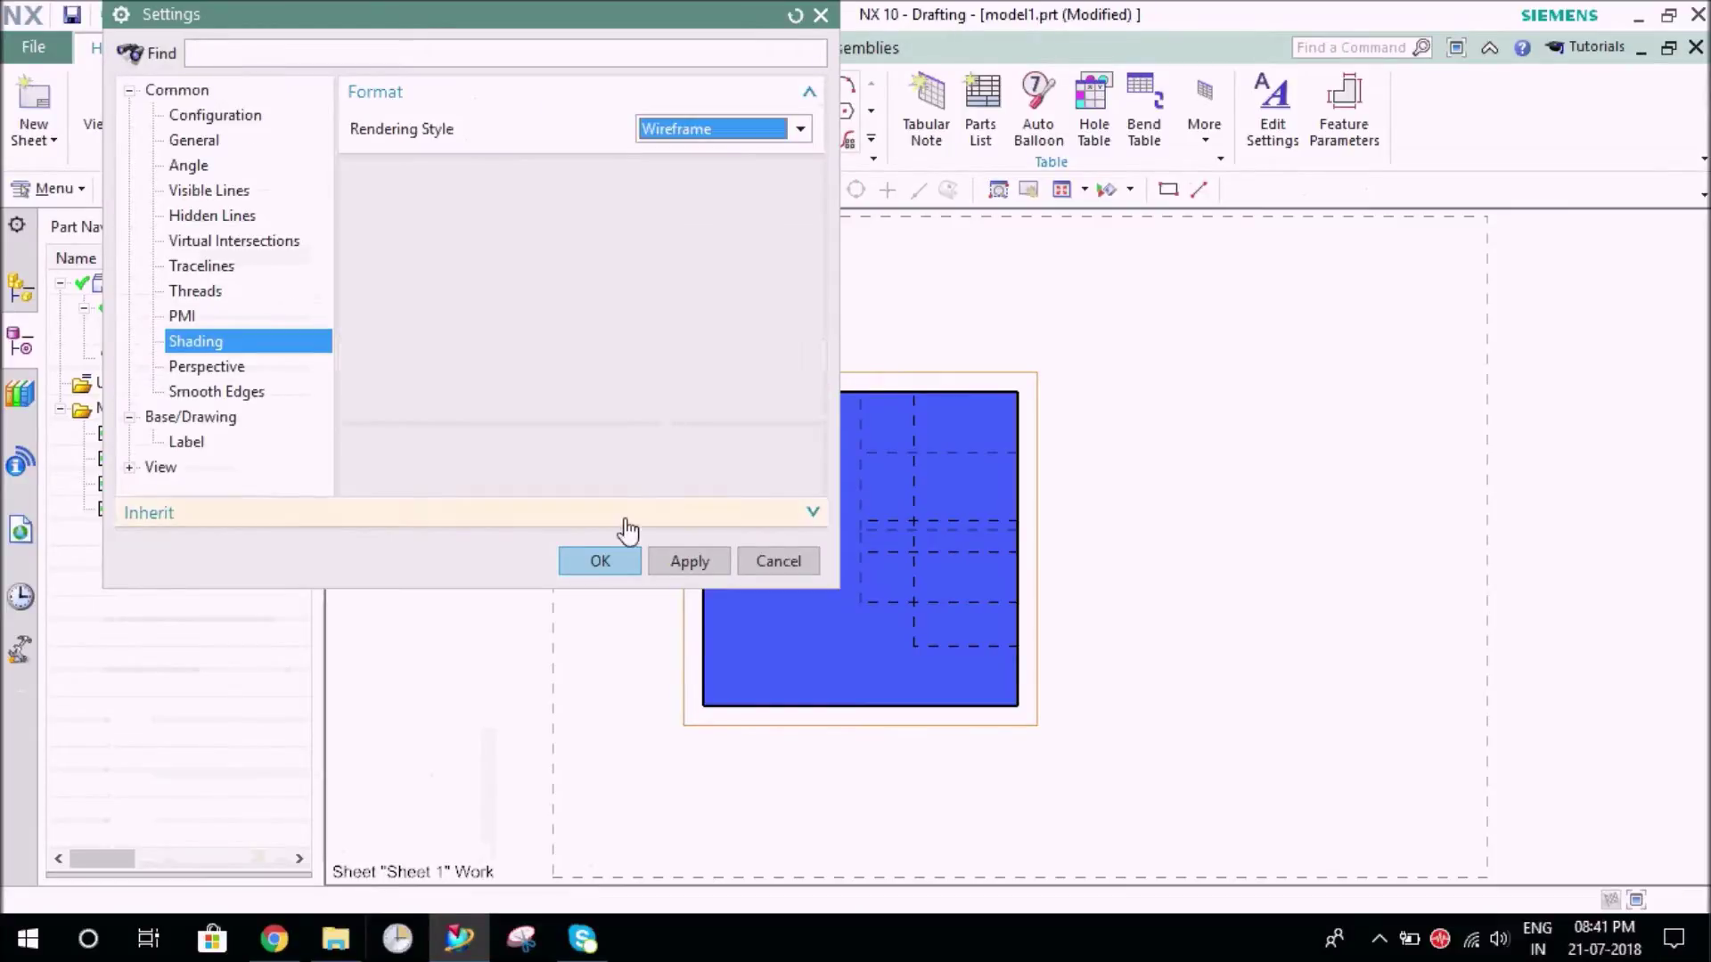
middle_click(994, 332)
Make the left vertical dashed line invisible between the first and third horizontal dashed lines with a view-dependent Edit Object Segments
click(970, 363)
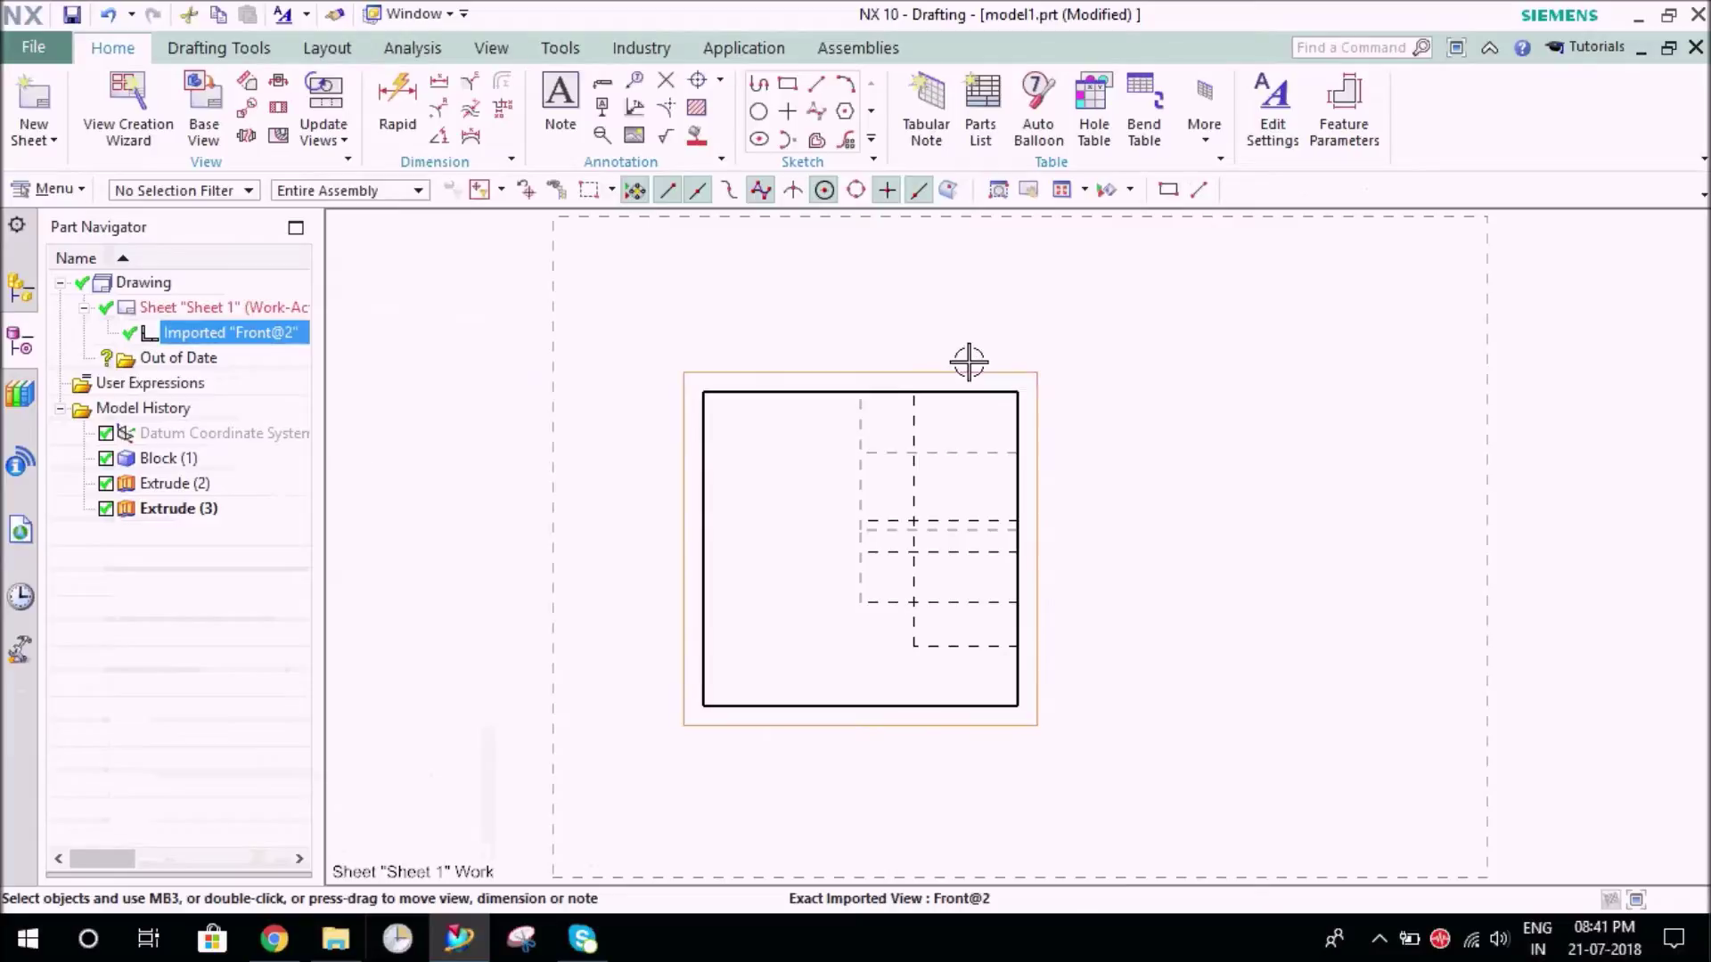
right_click(970, 361)
click(1091, 668)
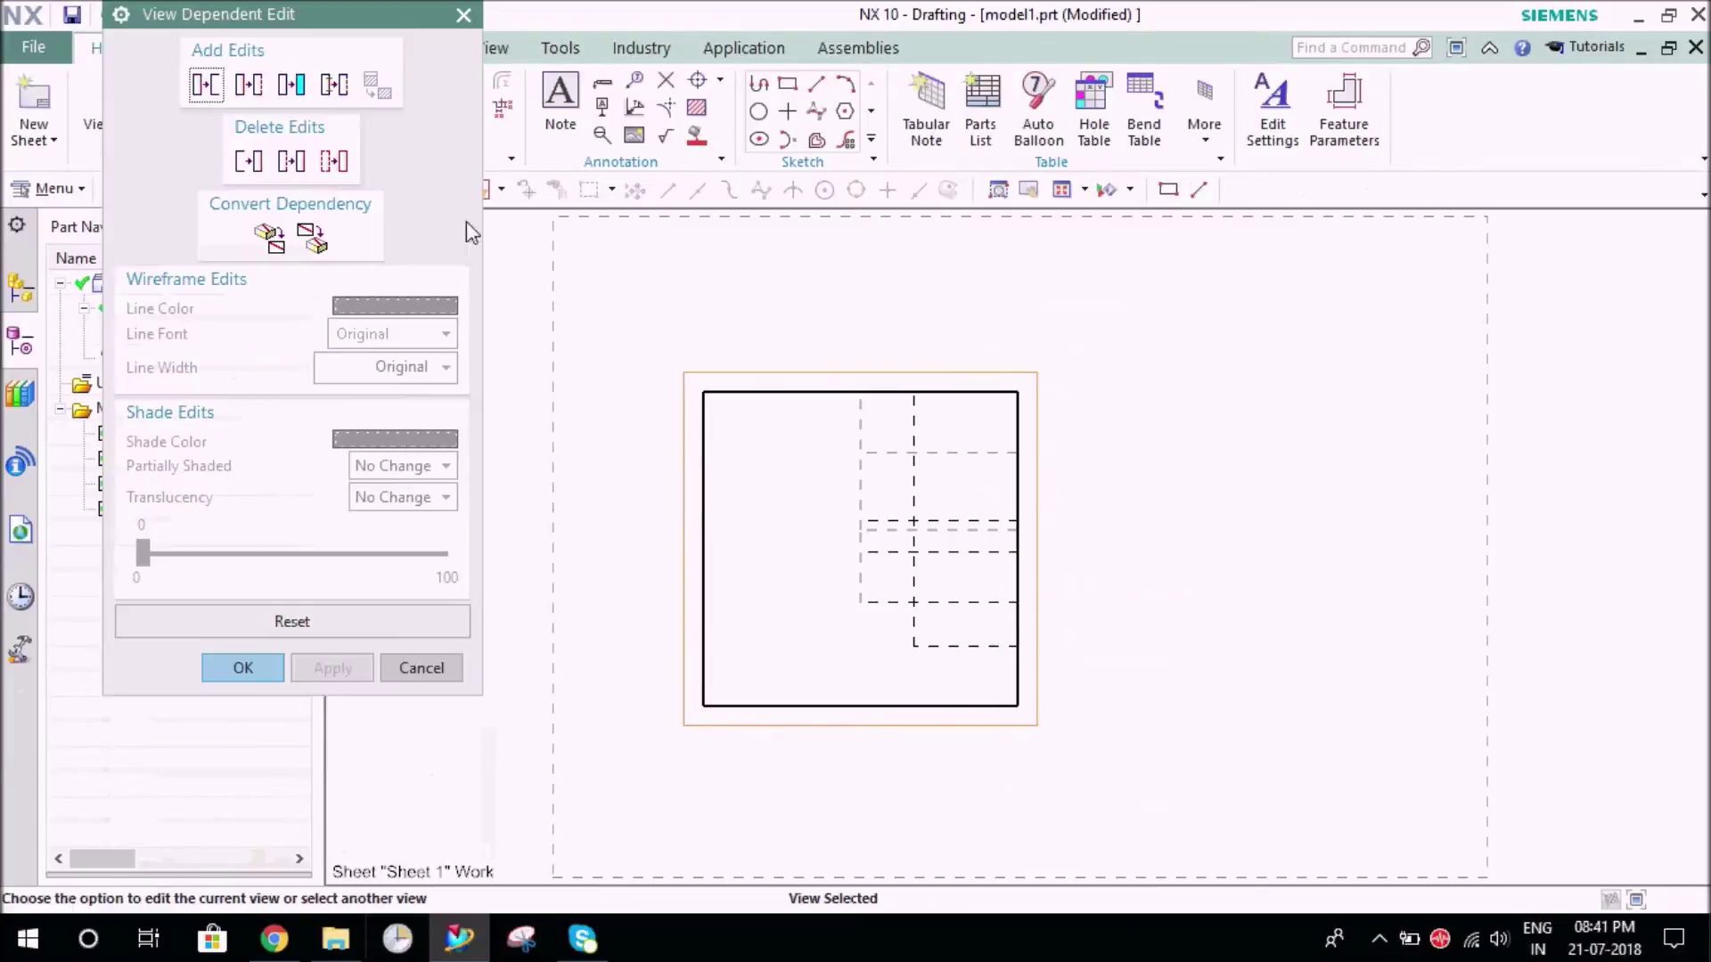
click(336, 85)
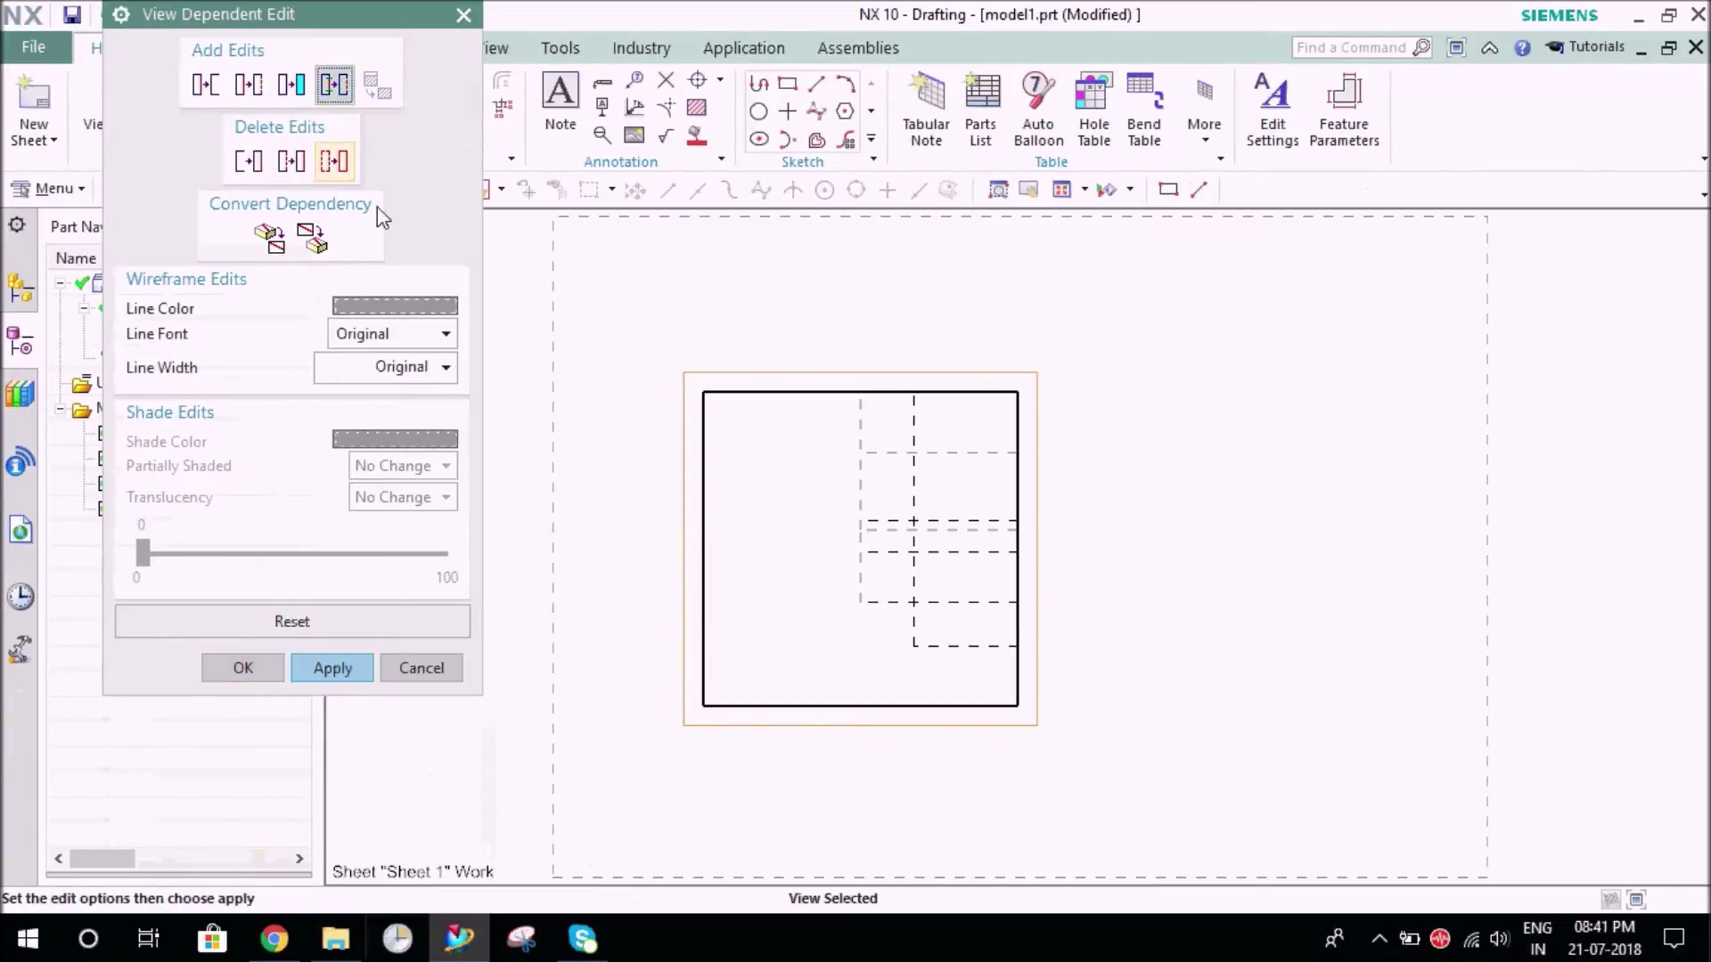
click(445, 335)
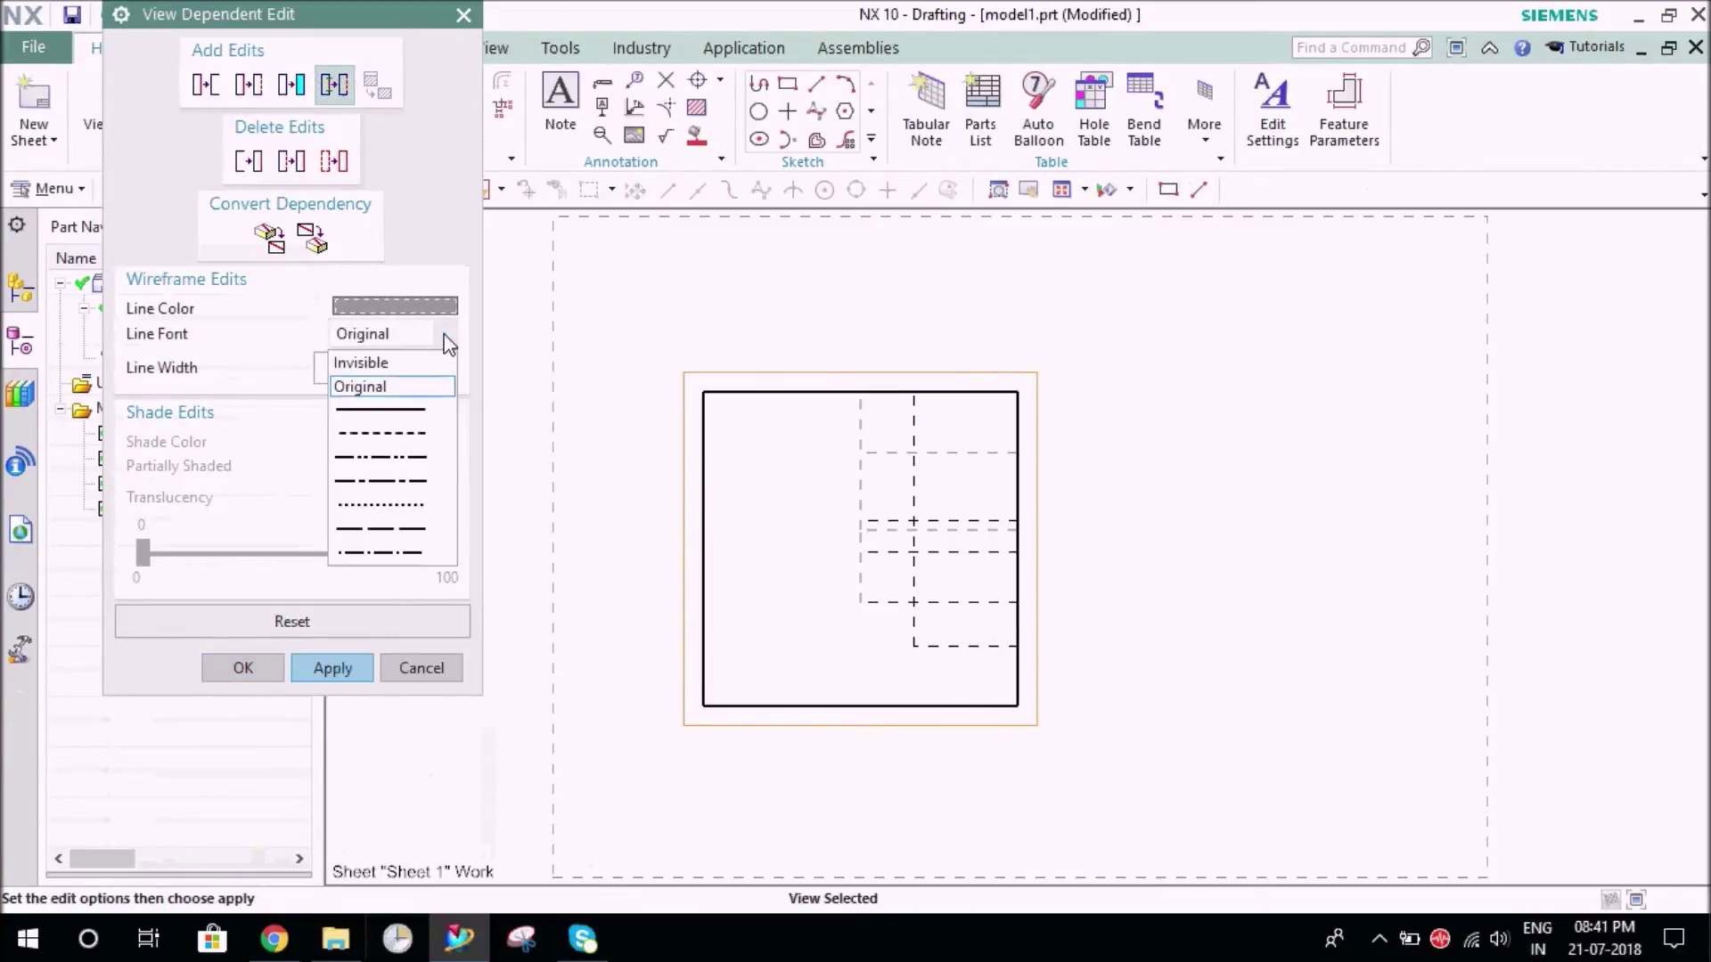
click(385, 369)
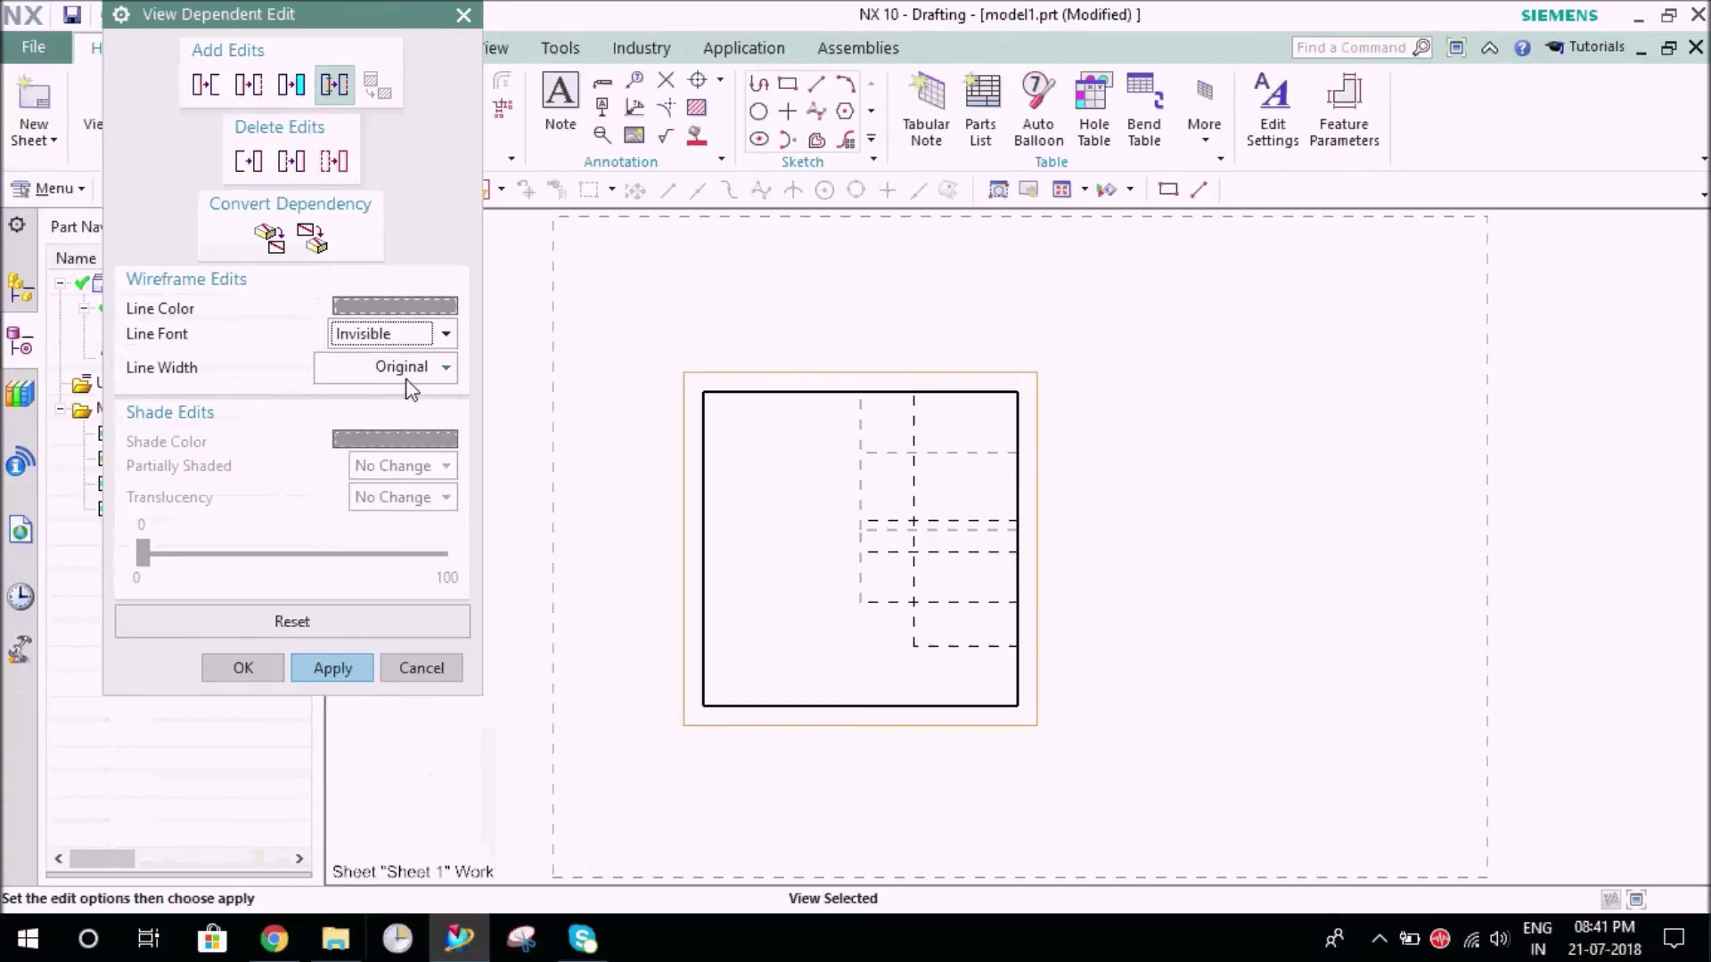
click(333, 668)
scroll(841, 336, down, 1)
scroll(856, 383, up, 5)
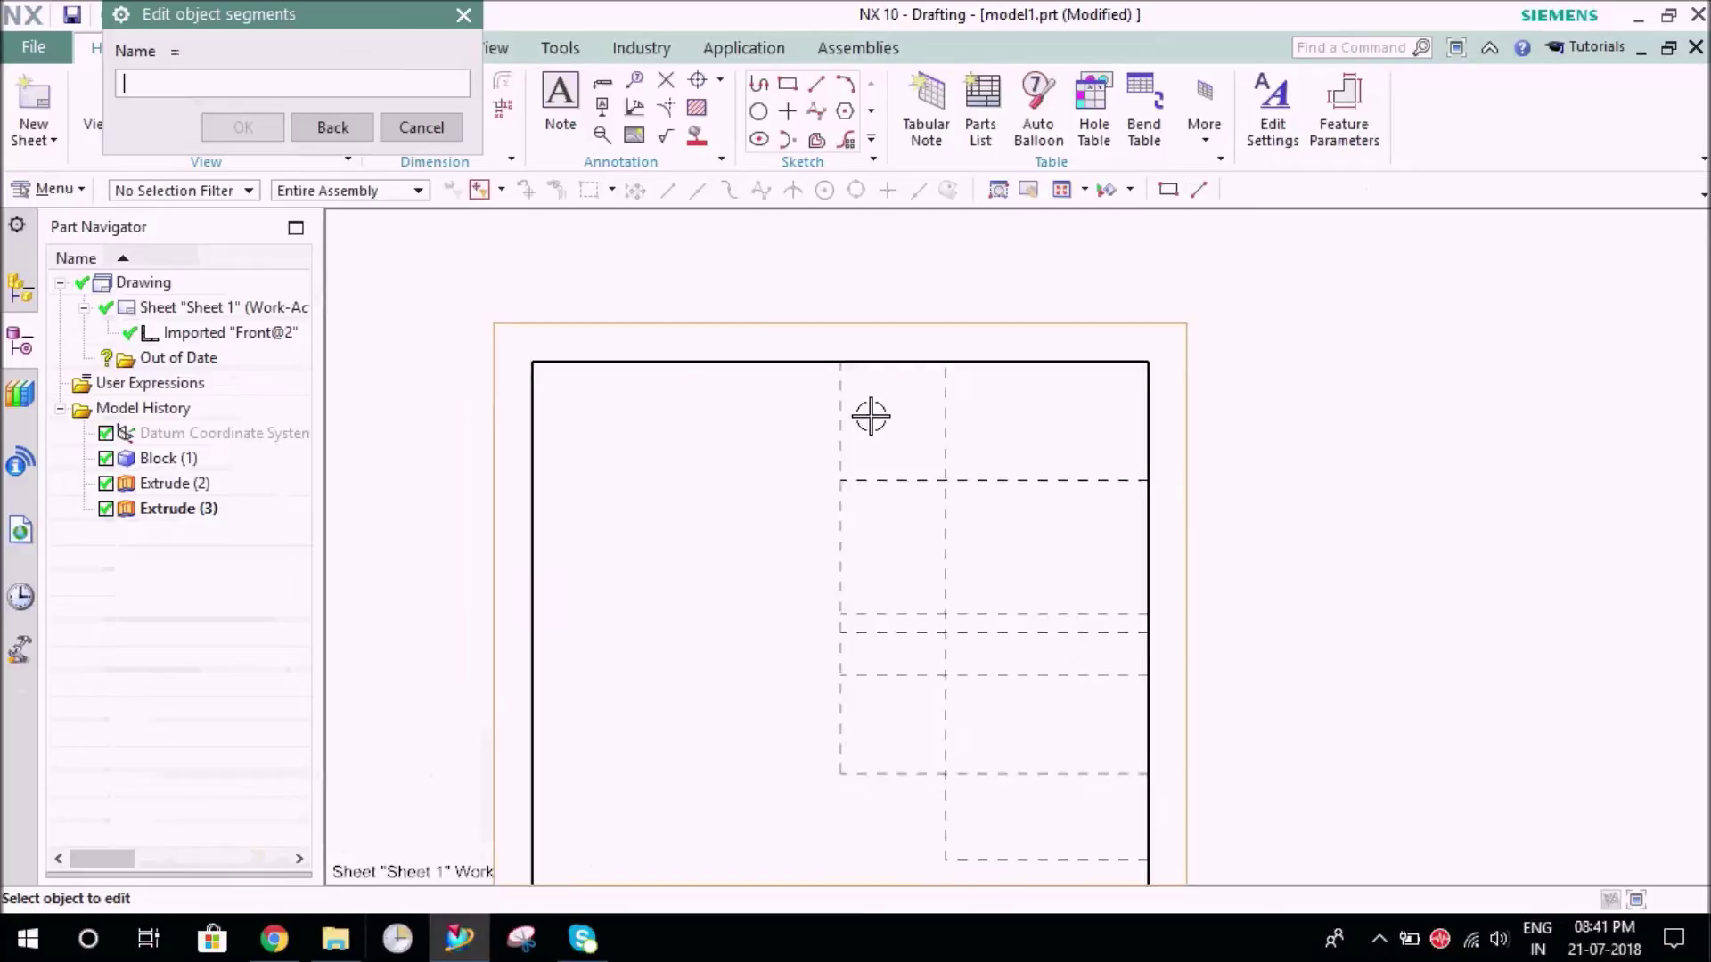
click(832, 546)
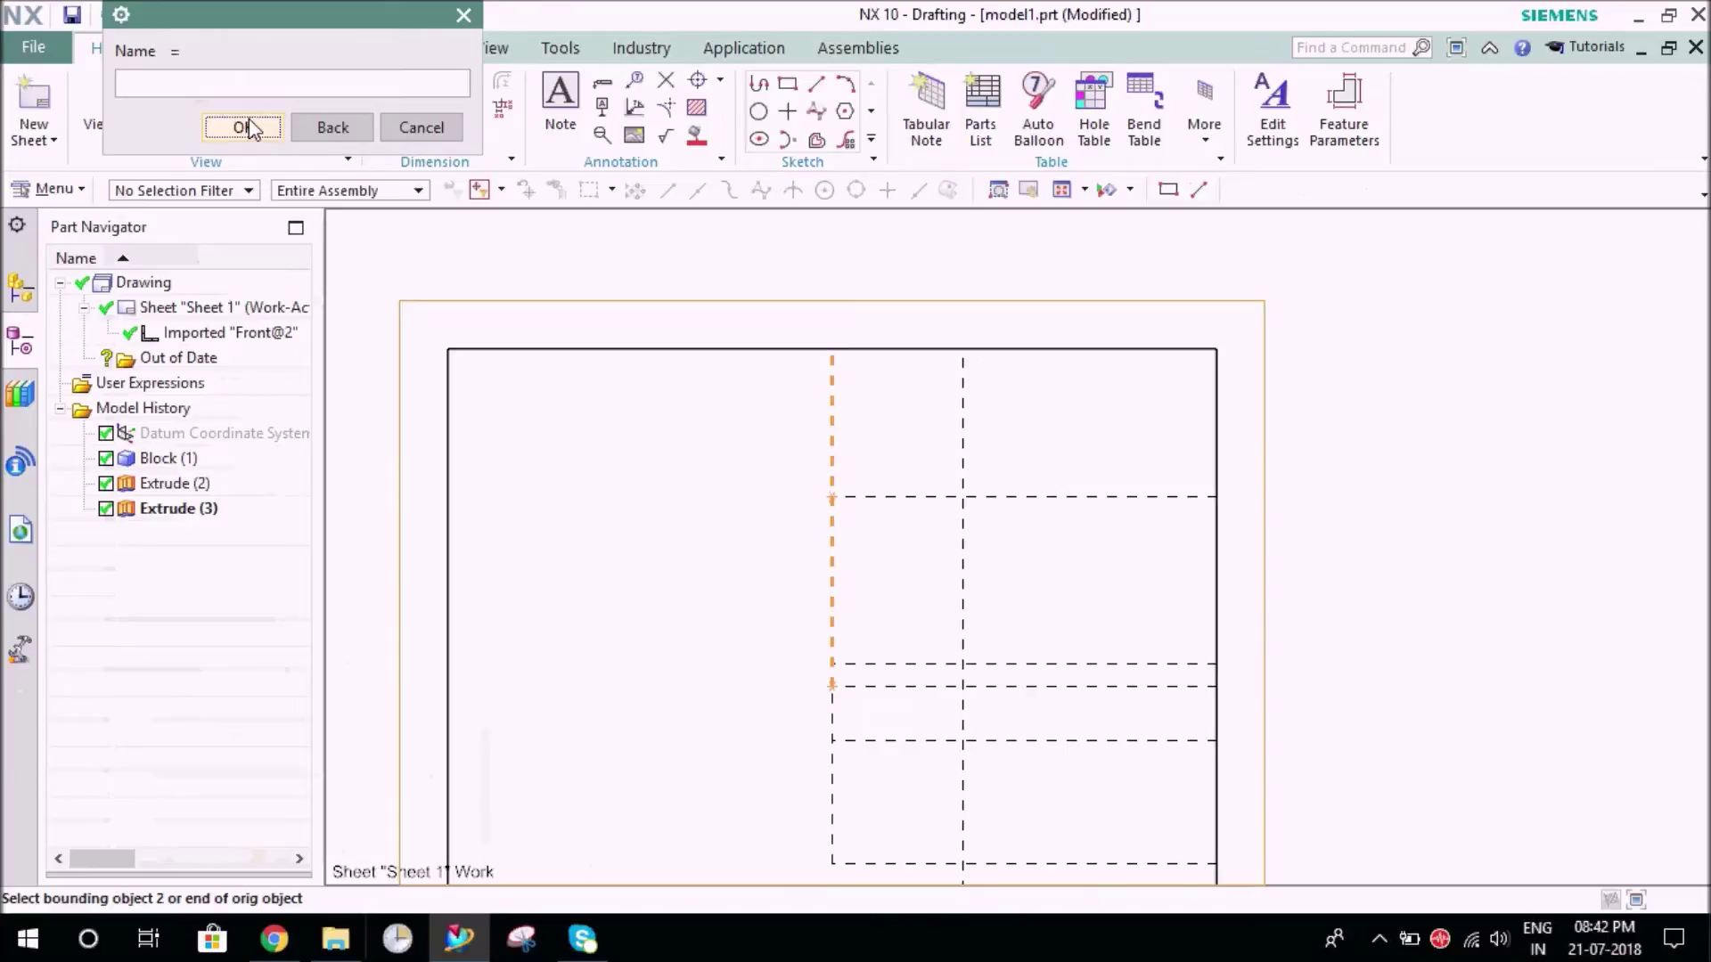
click(248, 127)
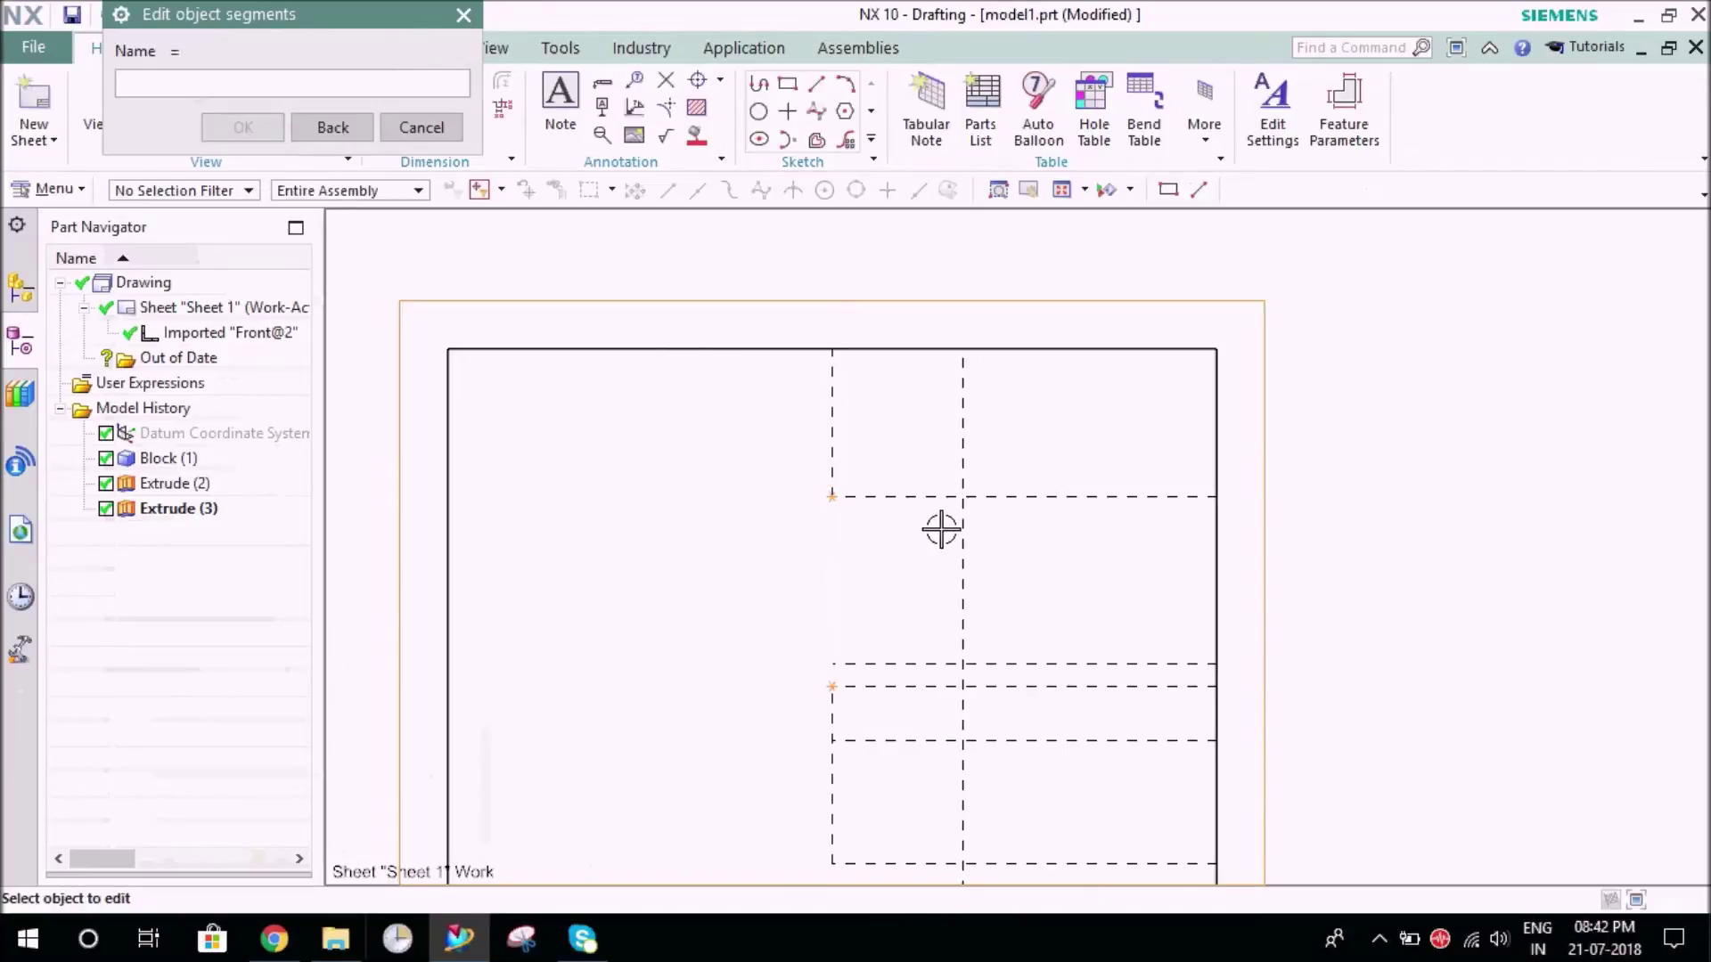
Make invisible the part of the first horizontal dashed line right of the second vertical dashed line, and the part of the third line left of it
click(1127, 500)
click(956, 533)
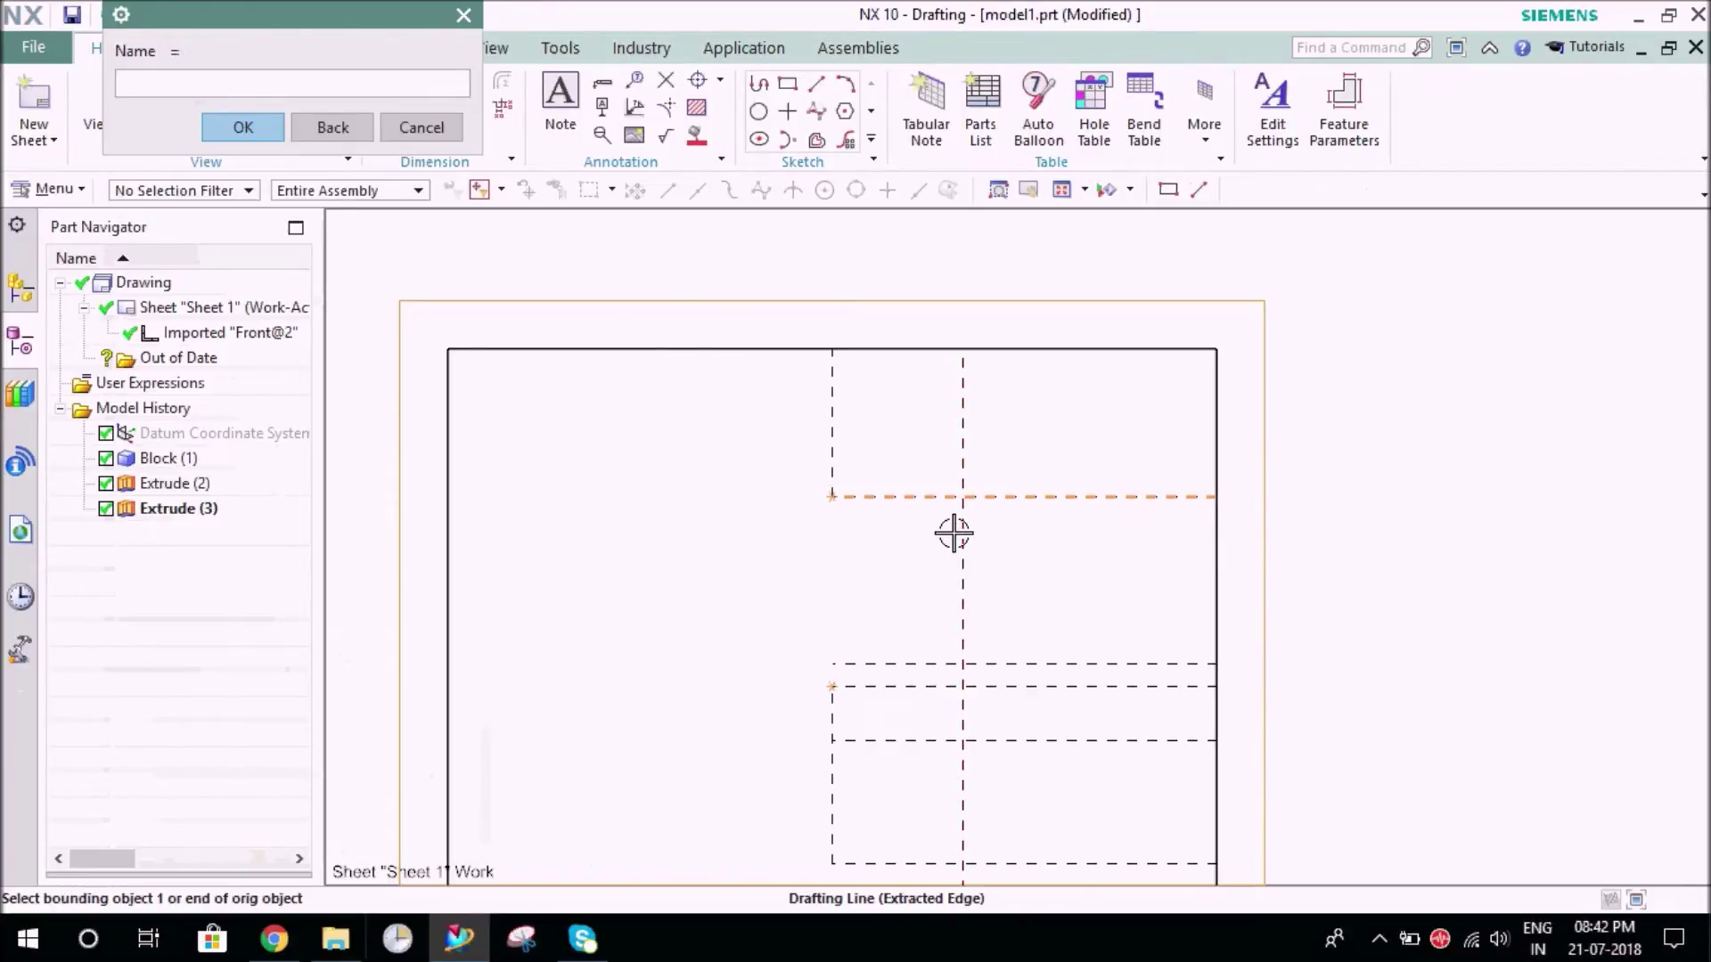
click(280, 125)
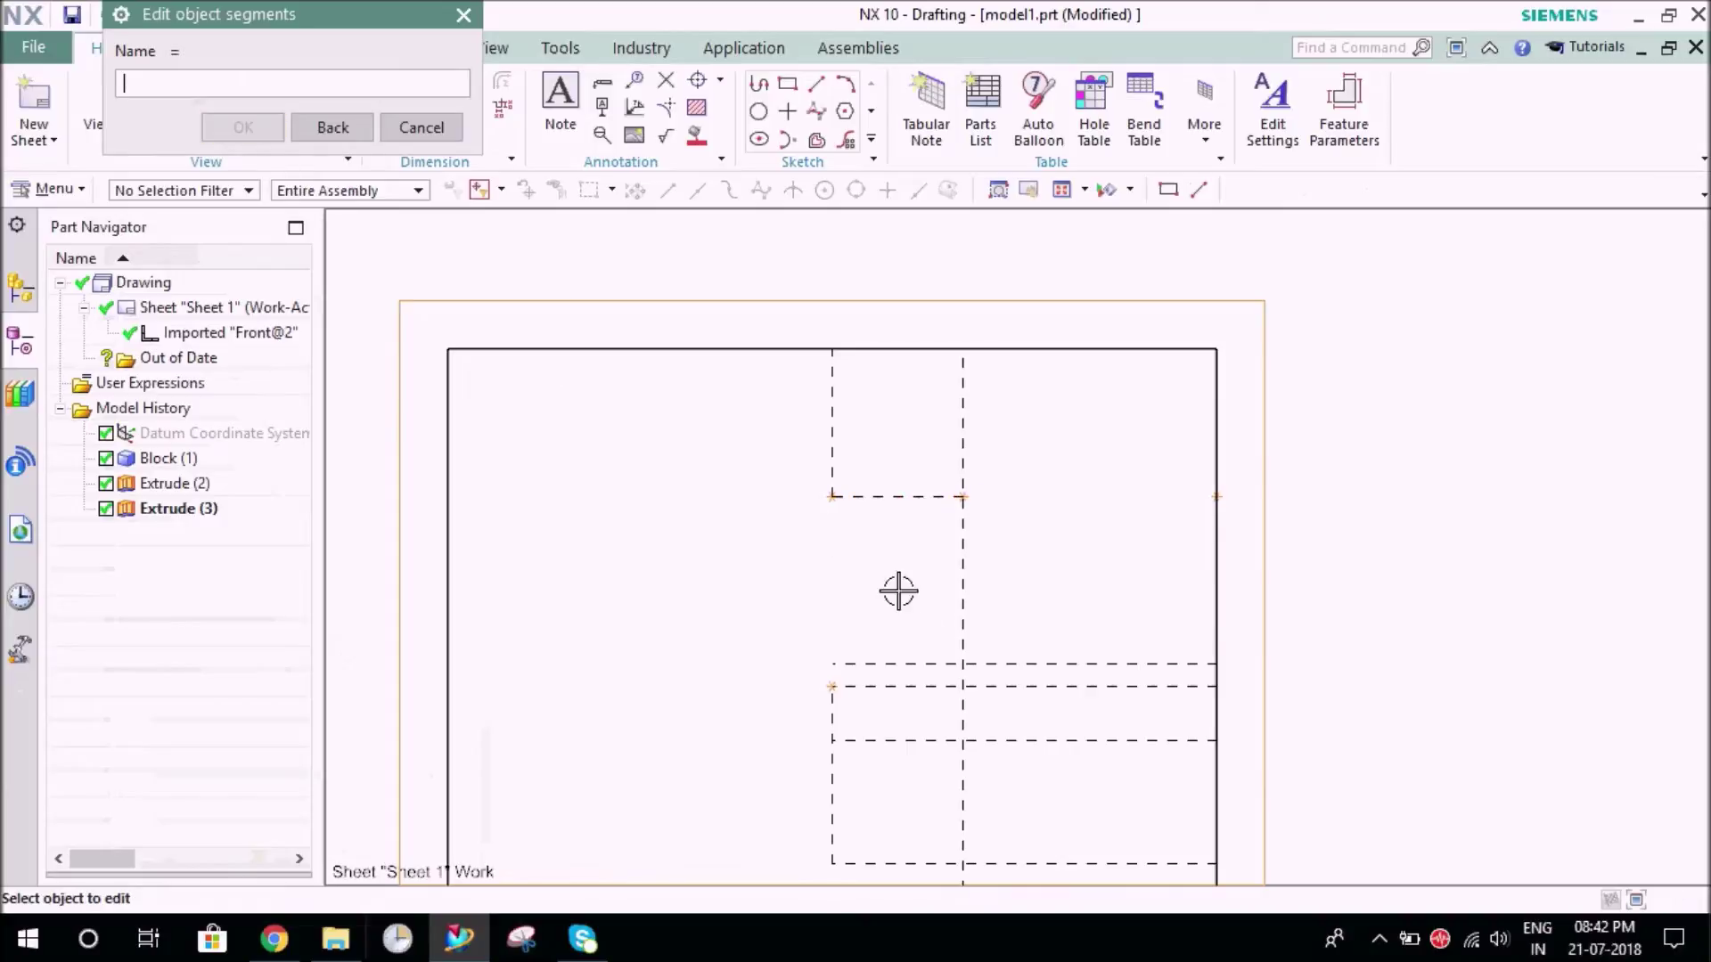
click(921, 688)
click(964, 711)
click(843, 706)
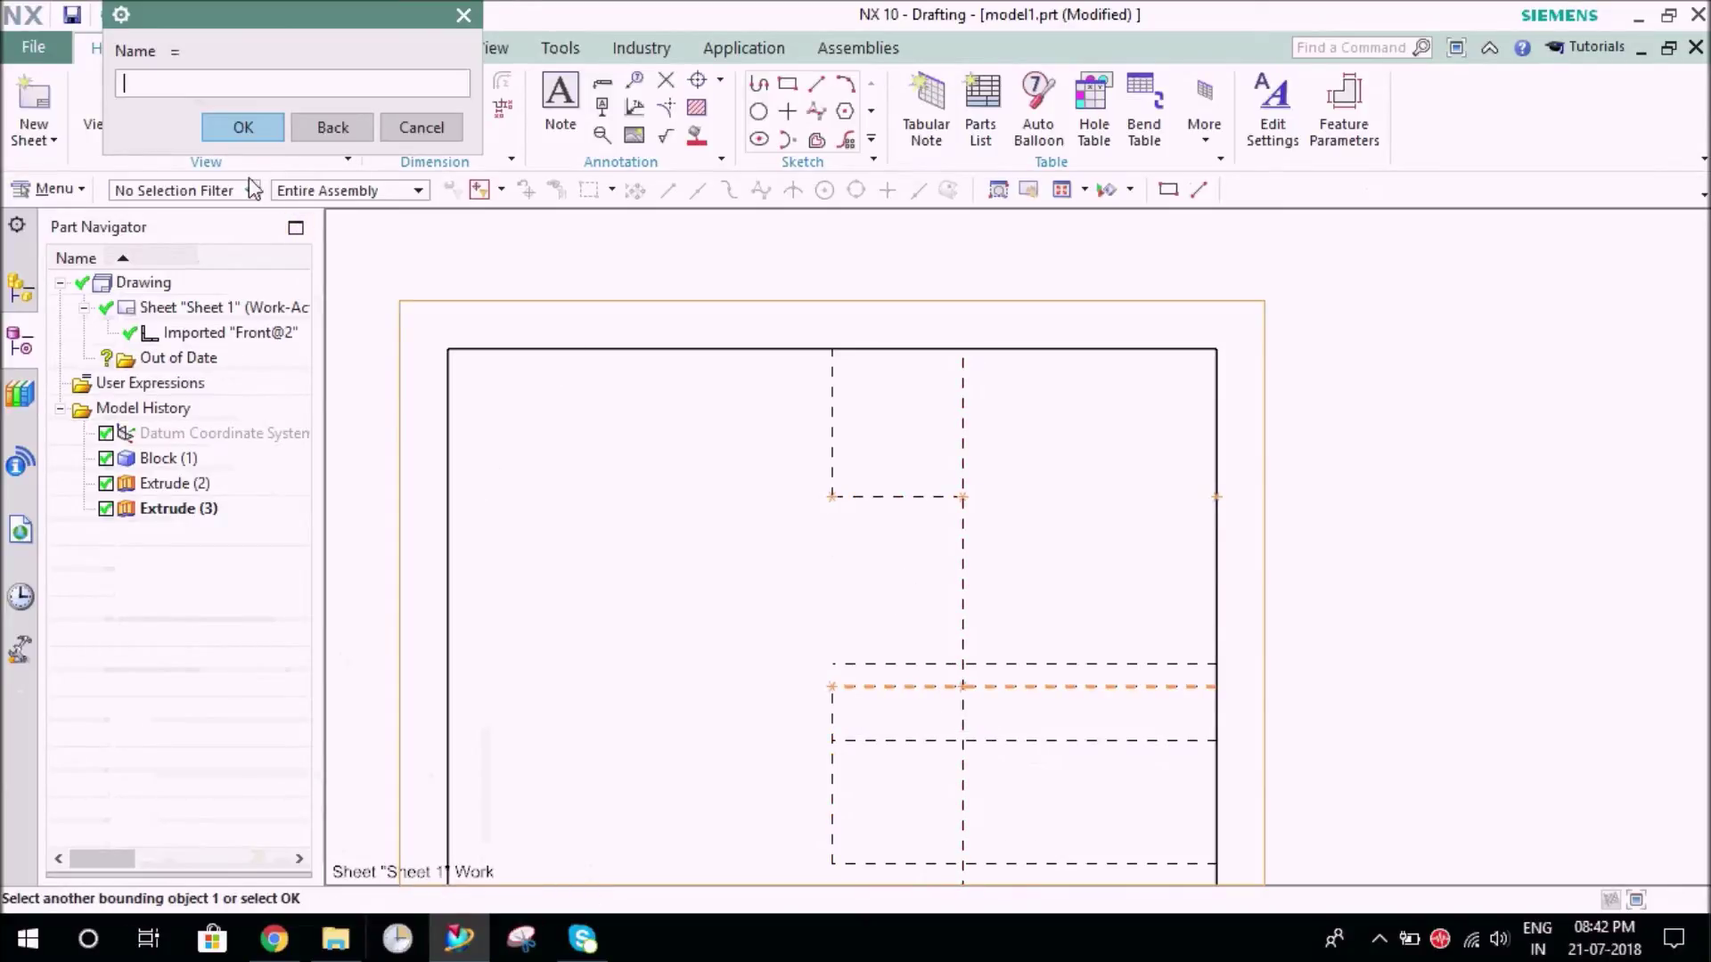
click(268, 131)
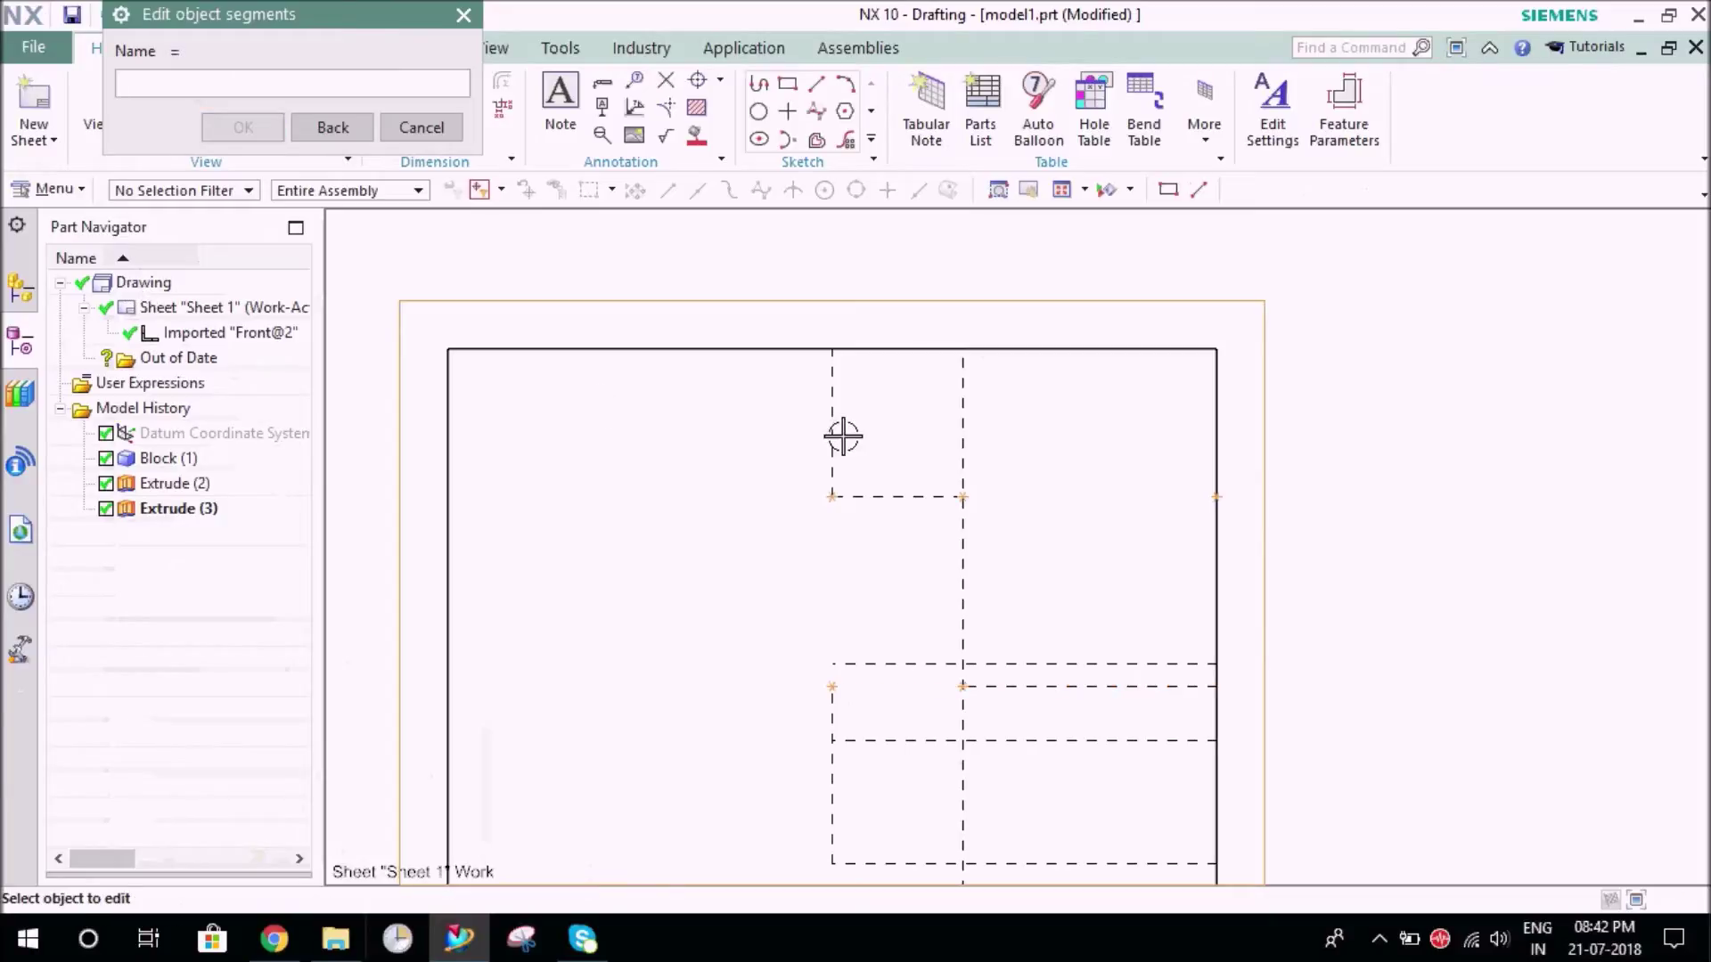
Make the second vertical dashed line invisible between the first and second horizontal dashed lines and finish the invisible segment edits
click(964, 571)
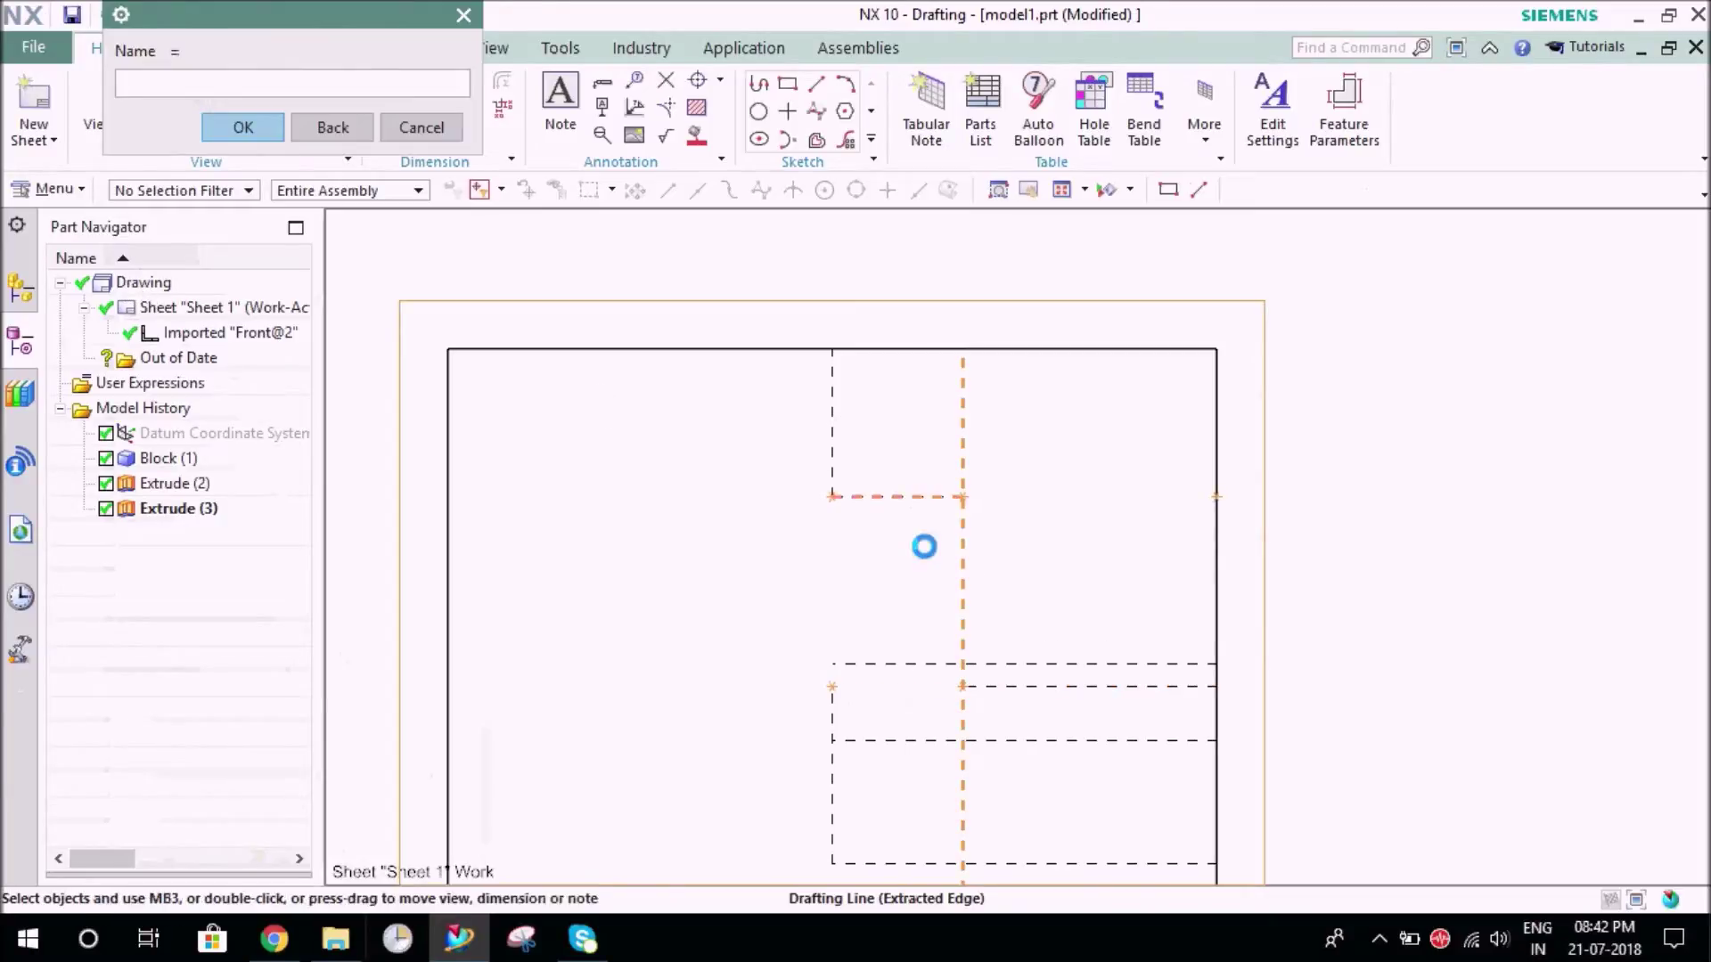
click(900, 655)
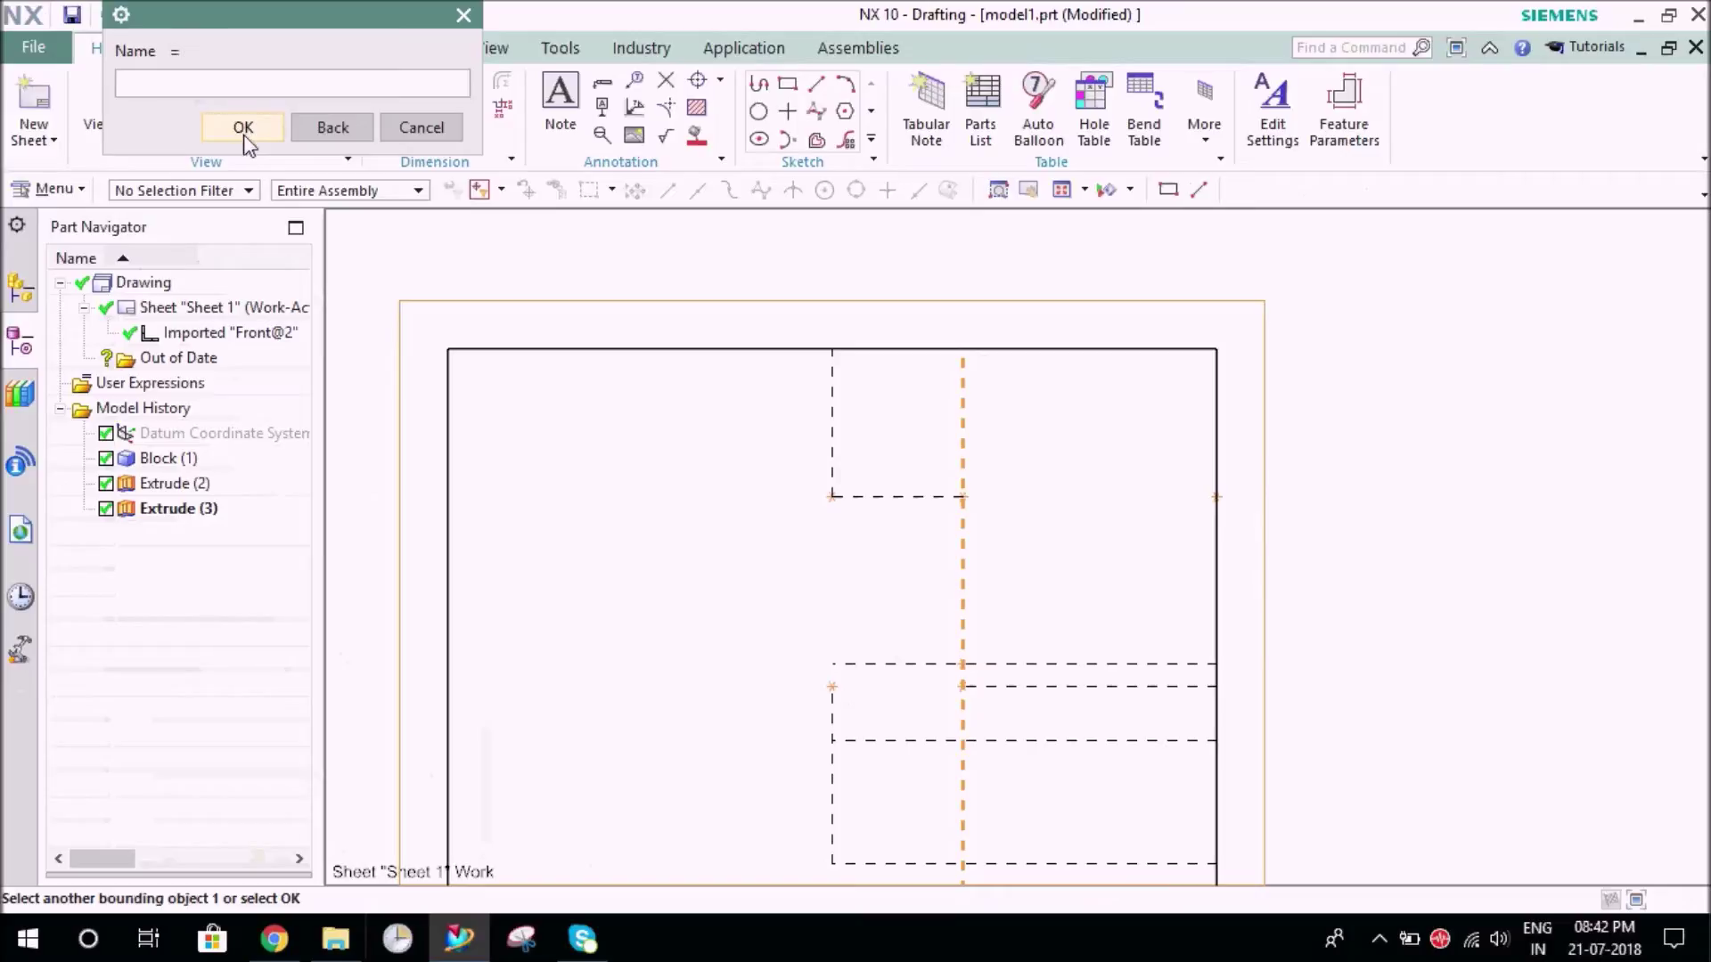
click(246, 133)
click(351, 136)
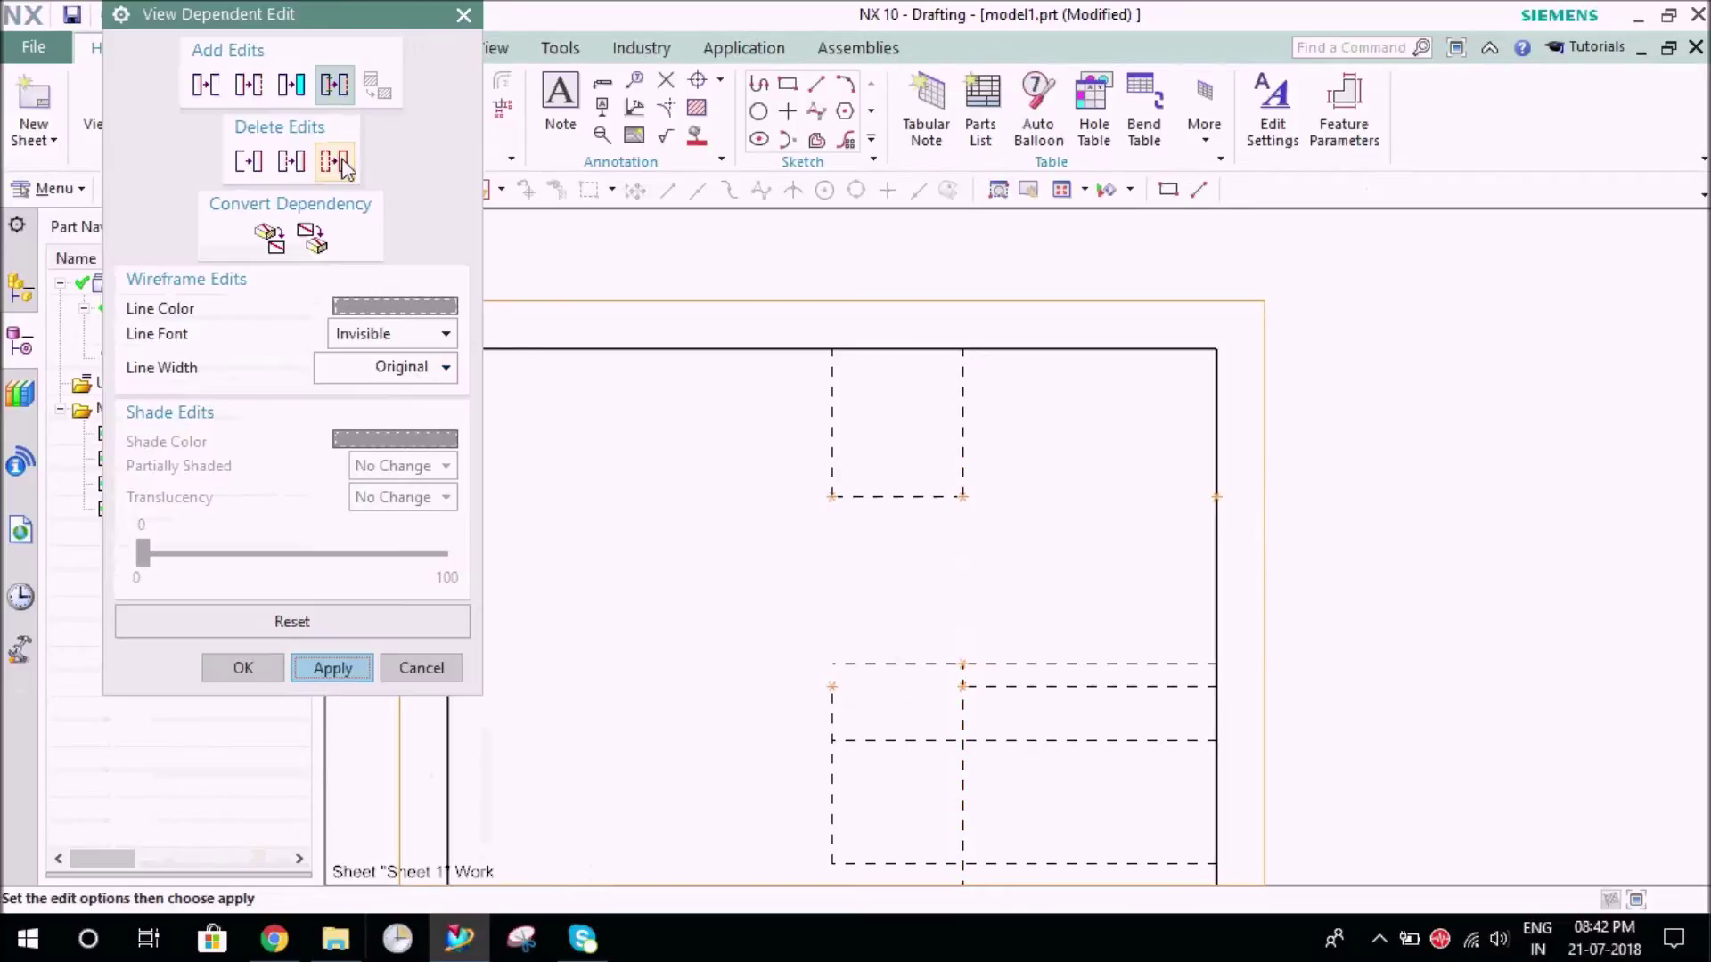
Start another object segment edit with a solid line font and a 0.35 mm line width
click(397, 337)
click(383, 335)
click(383, 335)
click(389, 411)
click(399, 368)
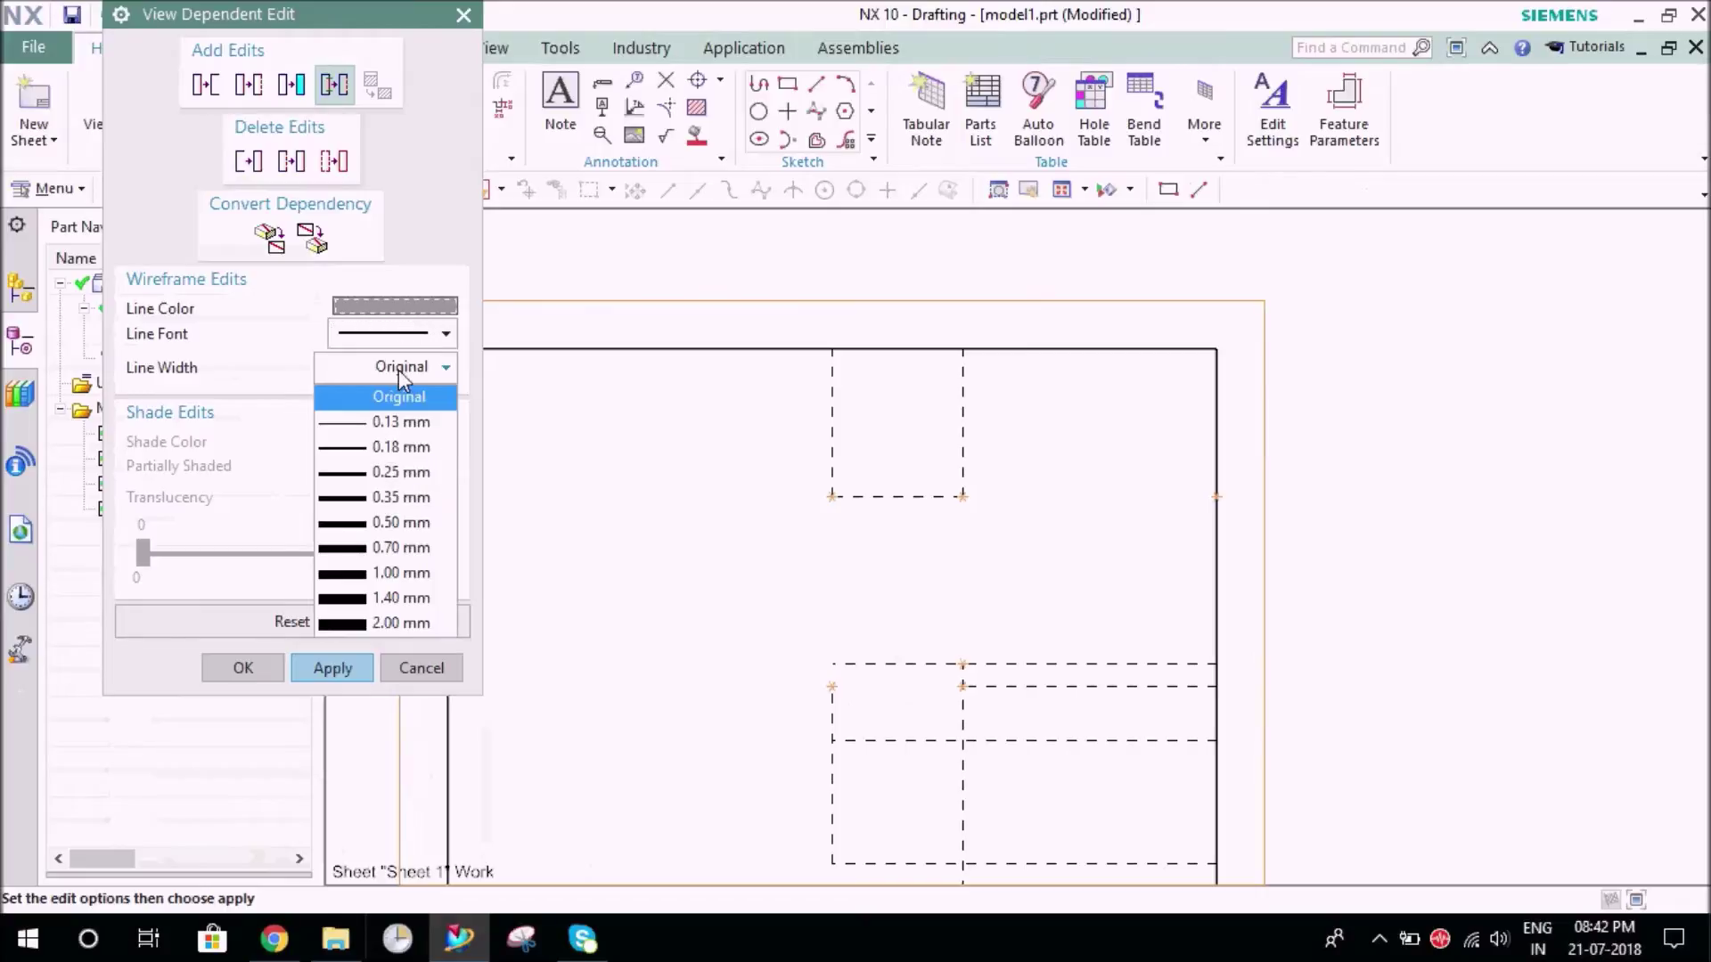
click(381, 499)
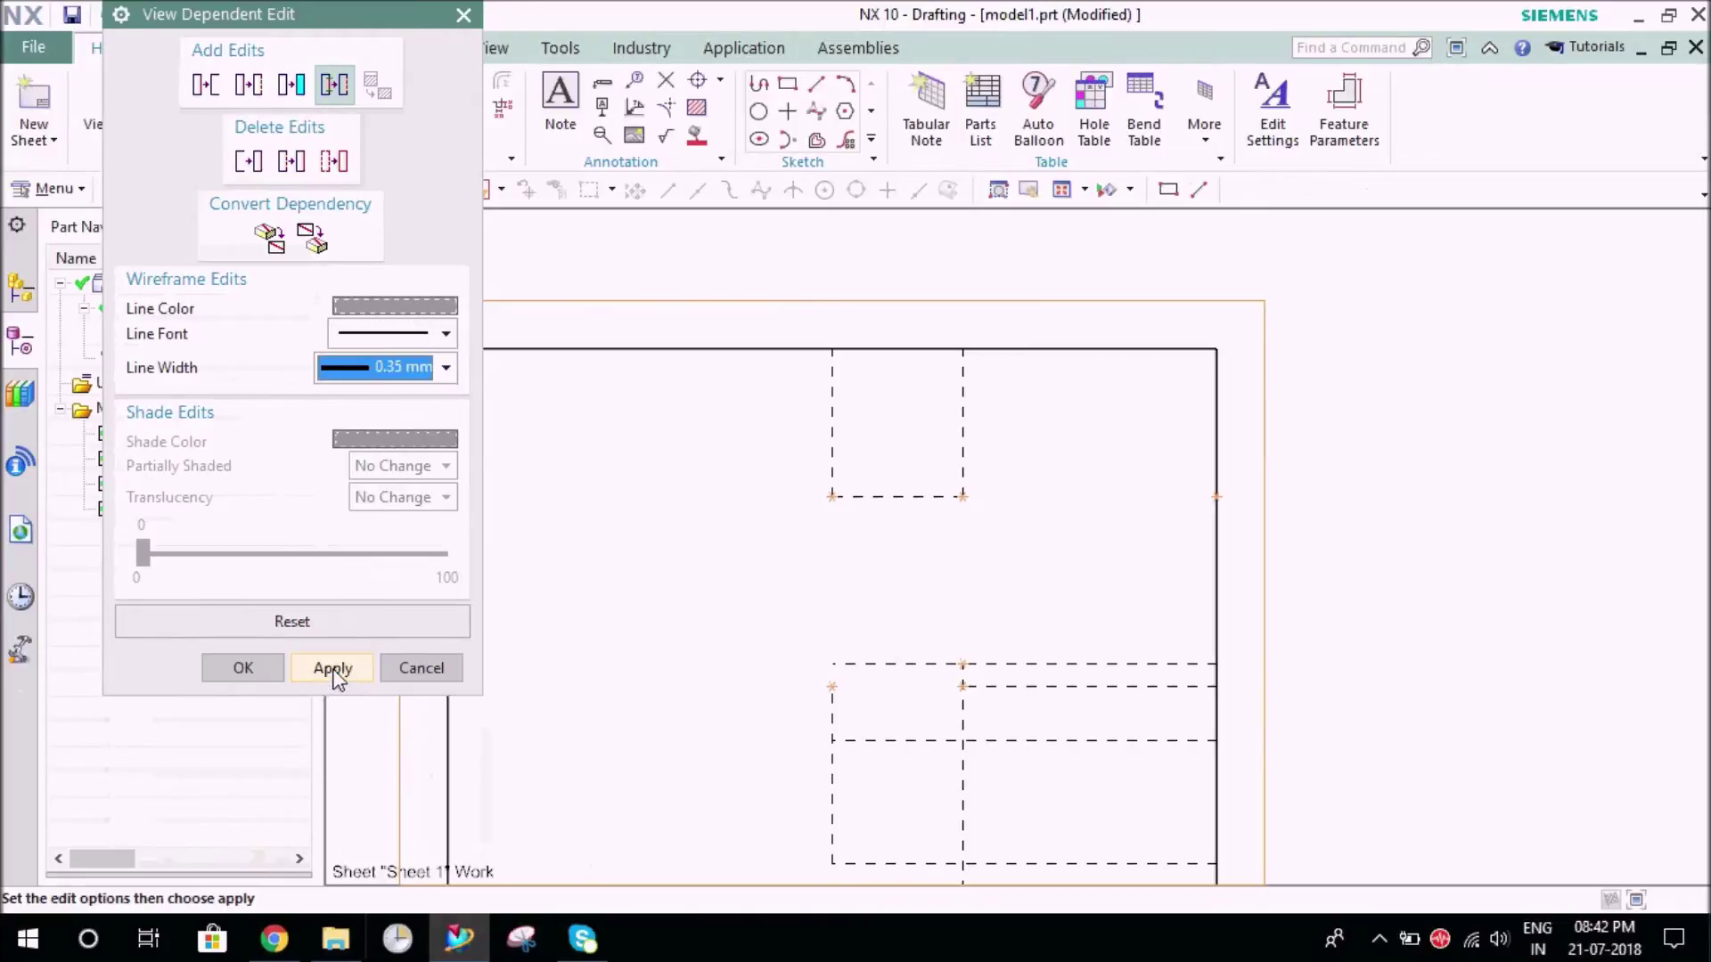
click(333, 670)
Apply the segment edit to the fourth horizontal dashed line from the second vertical dashed line to the block's right edge, and close View Dependent Edit
click(1092, 742)
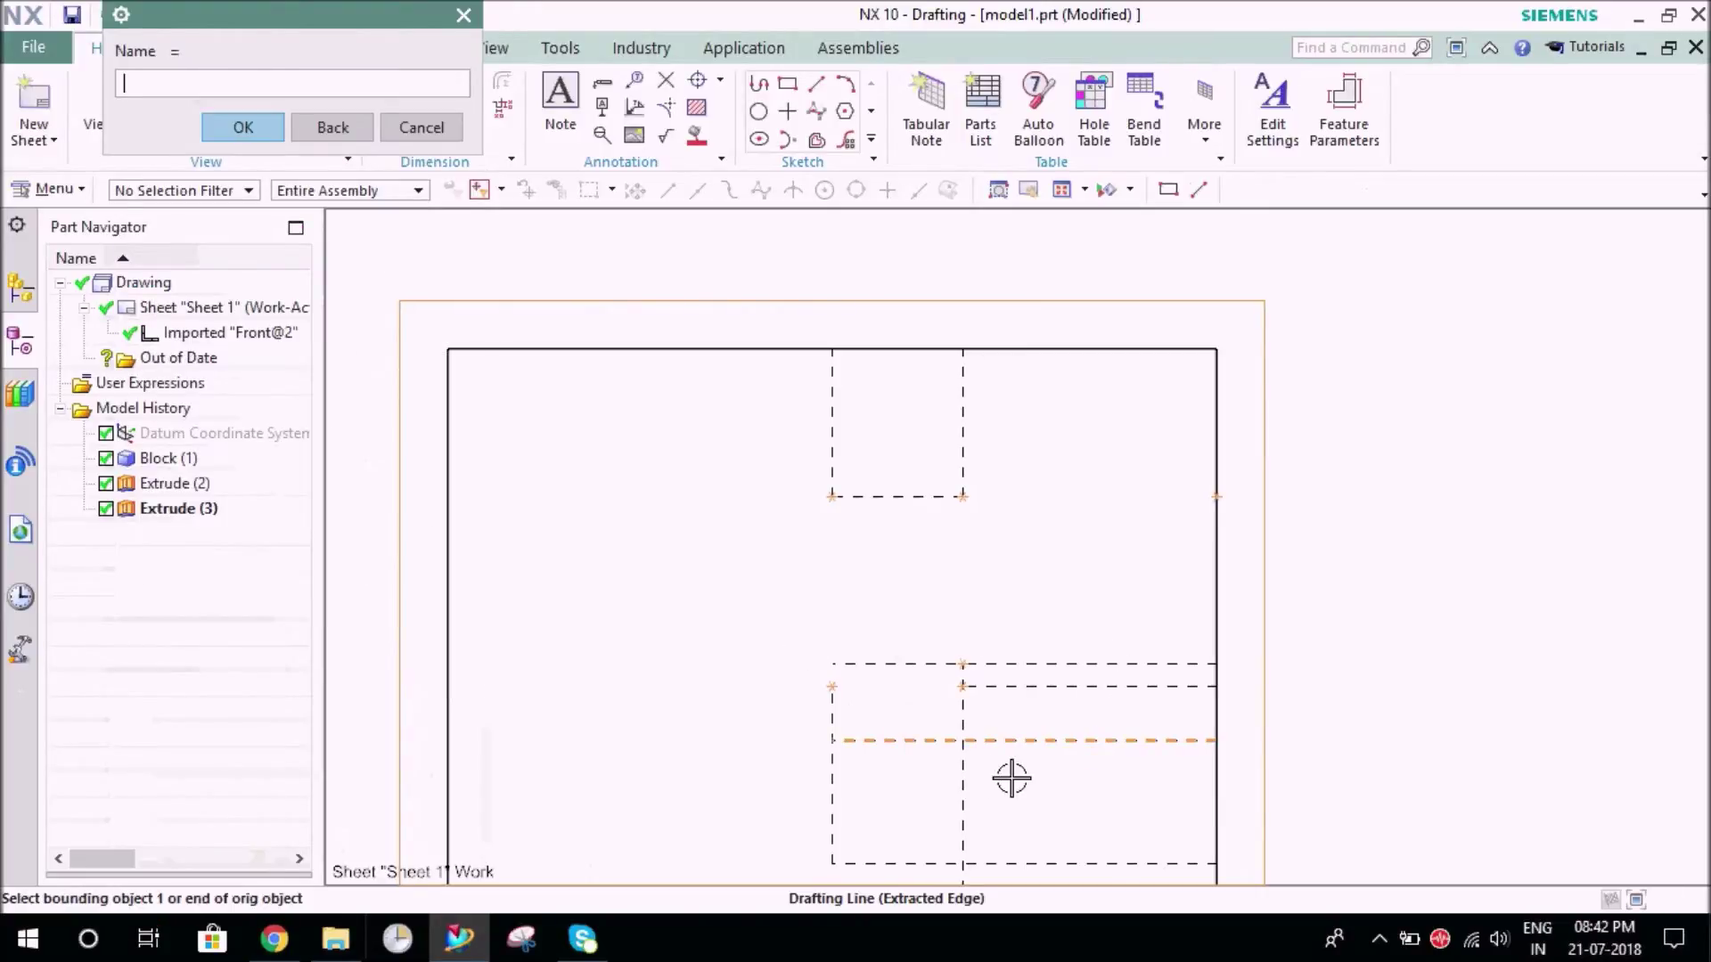
click(968, 764)
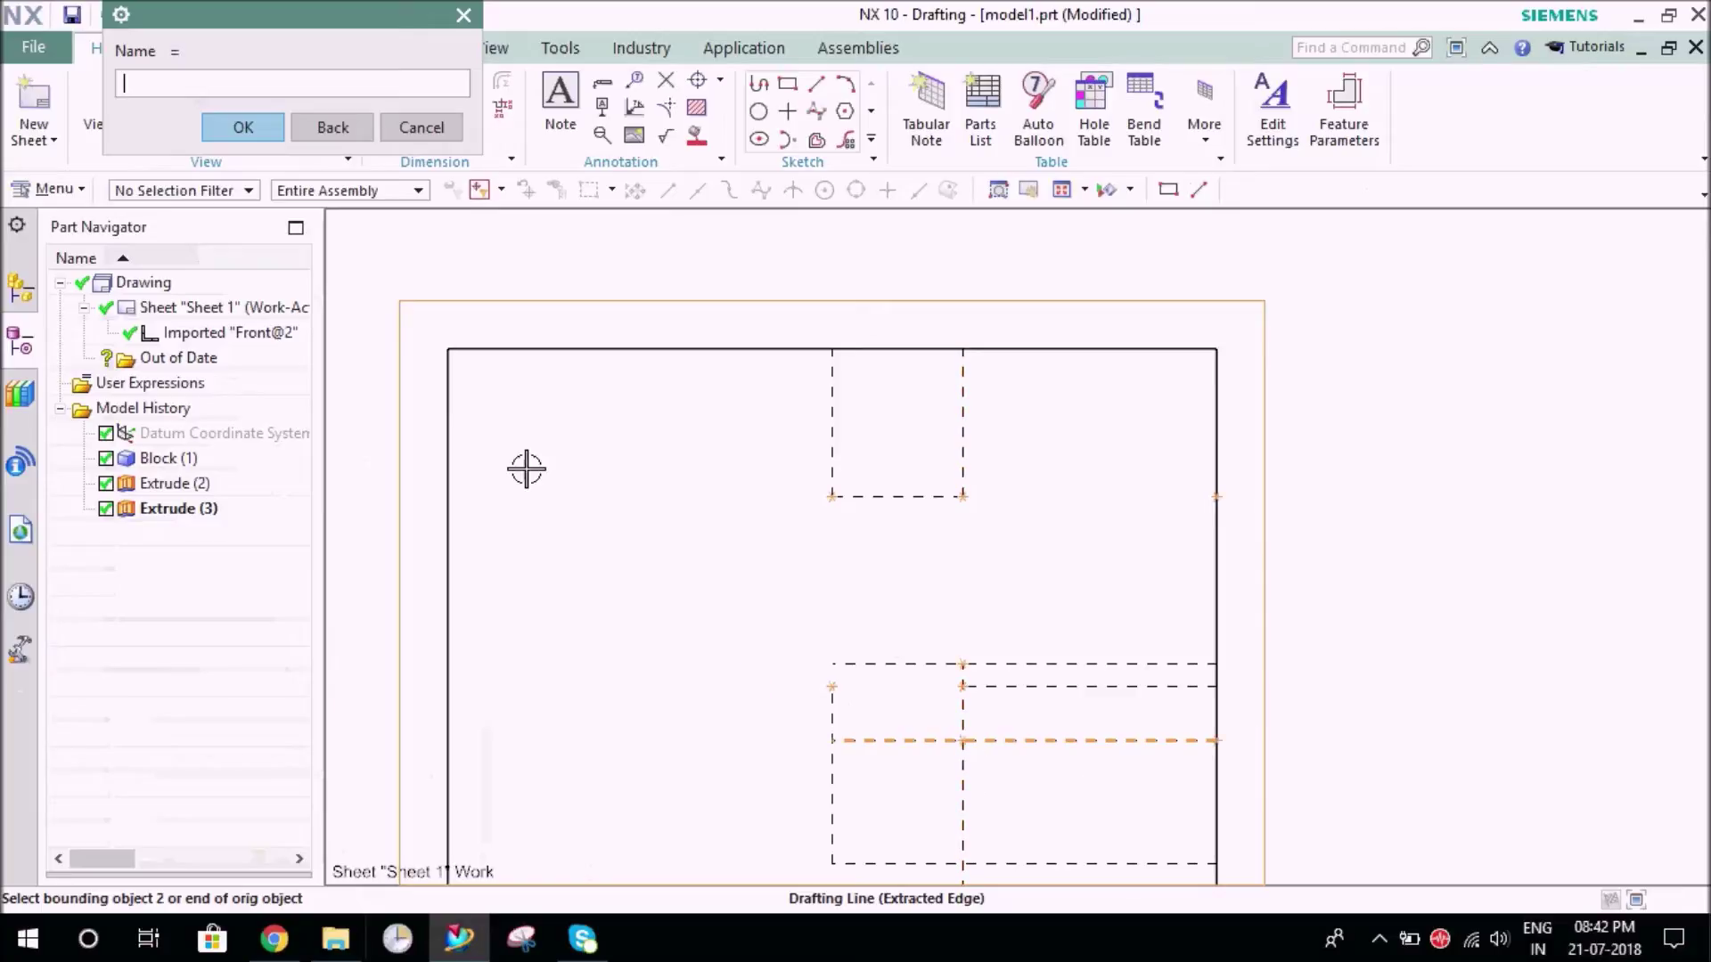
click(255, 130)
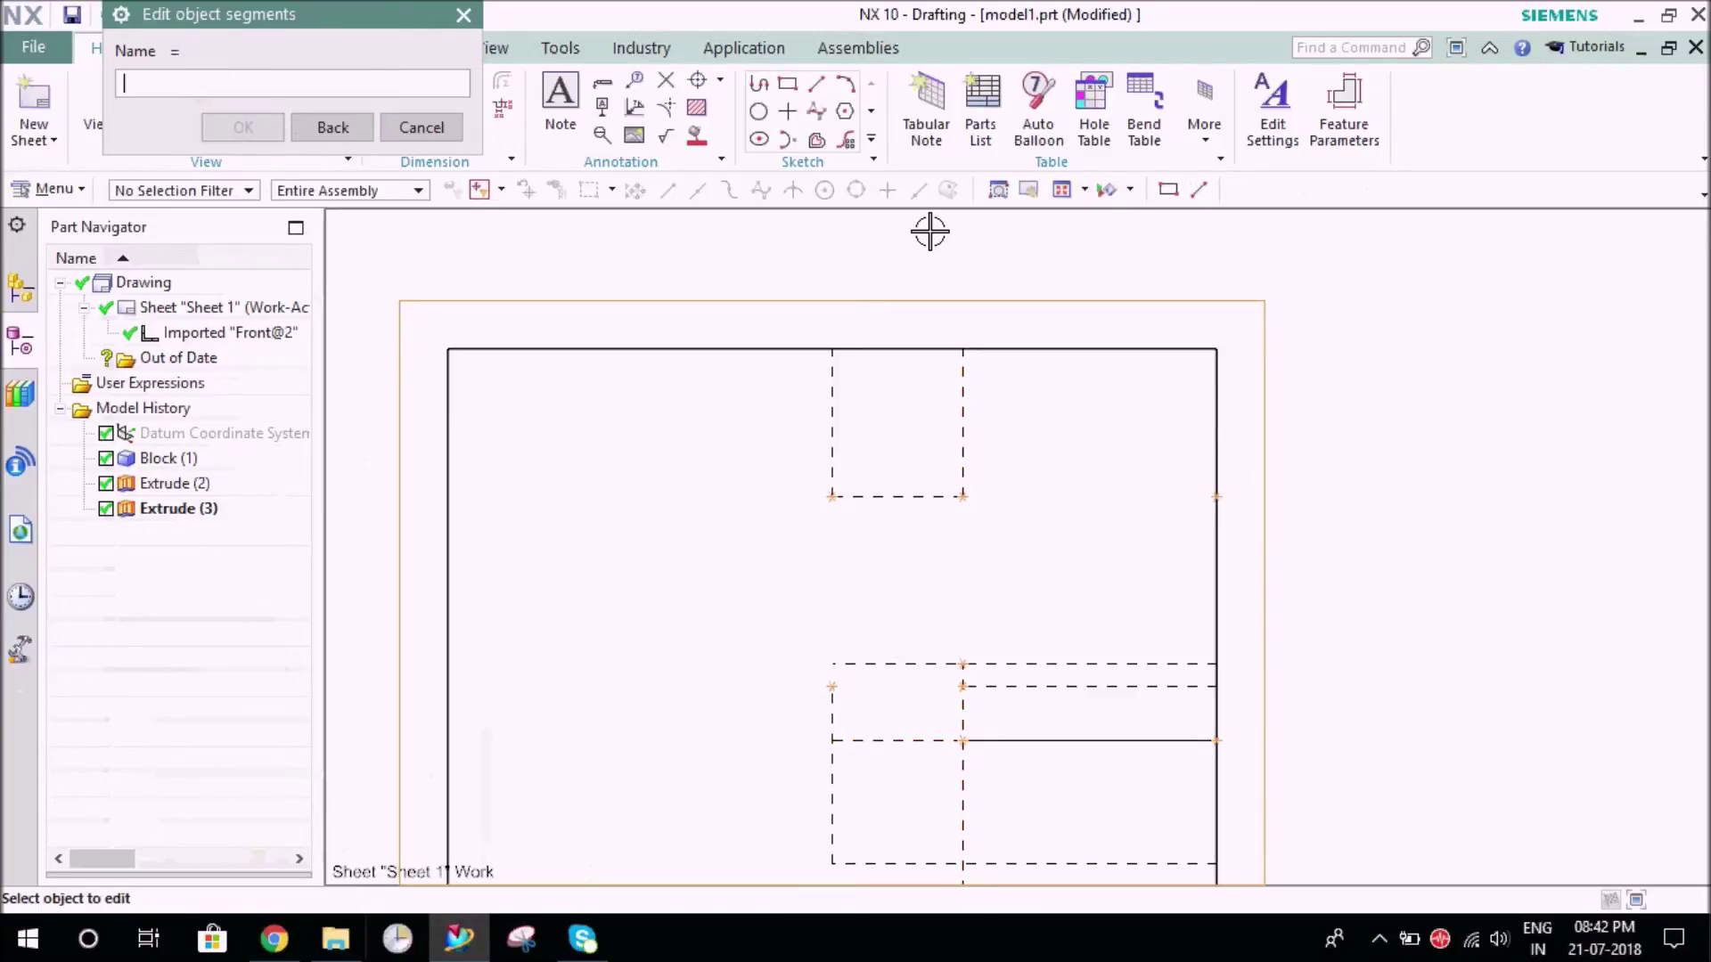
click(356, 125)
click(337, 674)
click(416, 133)
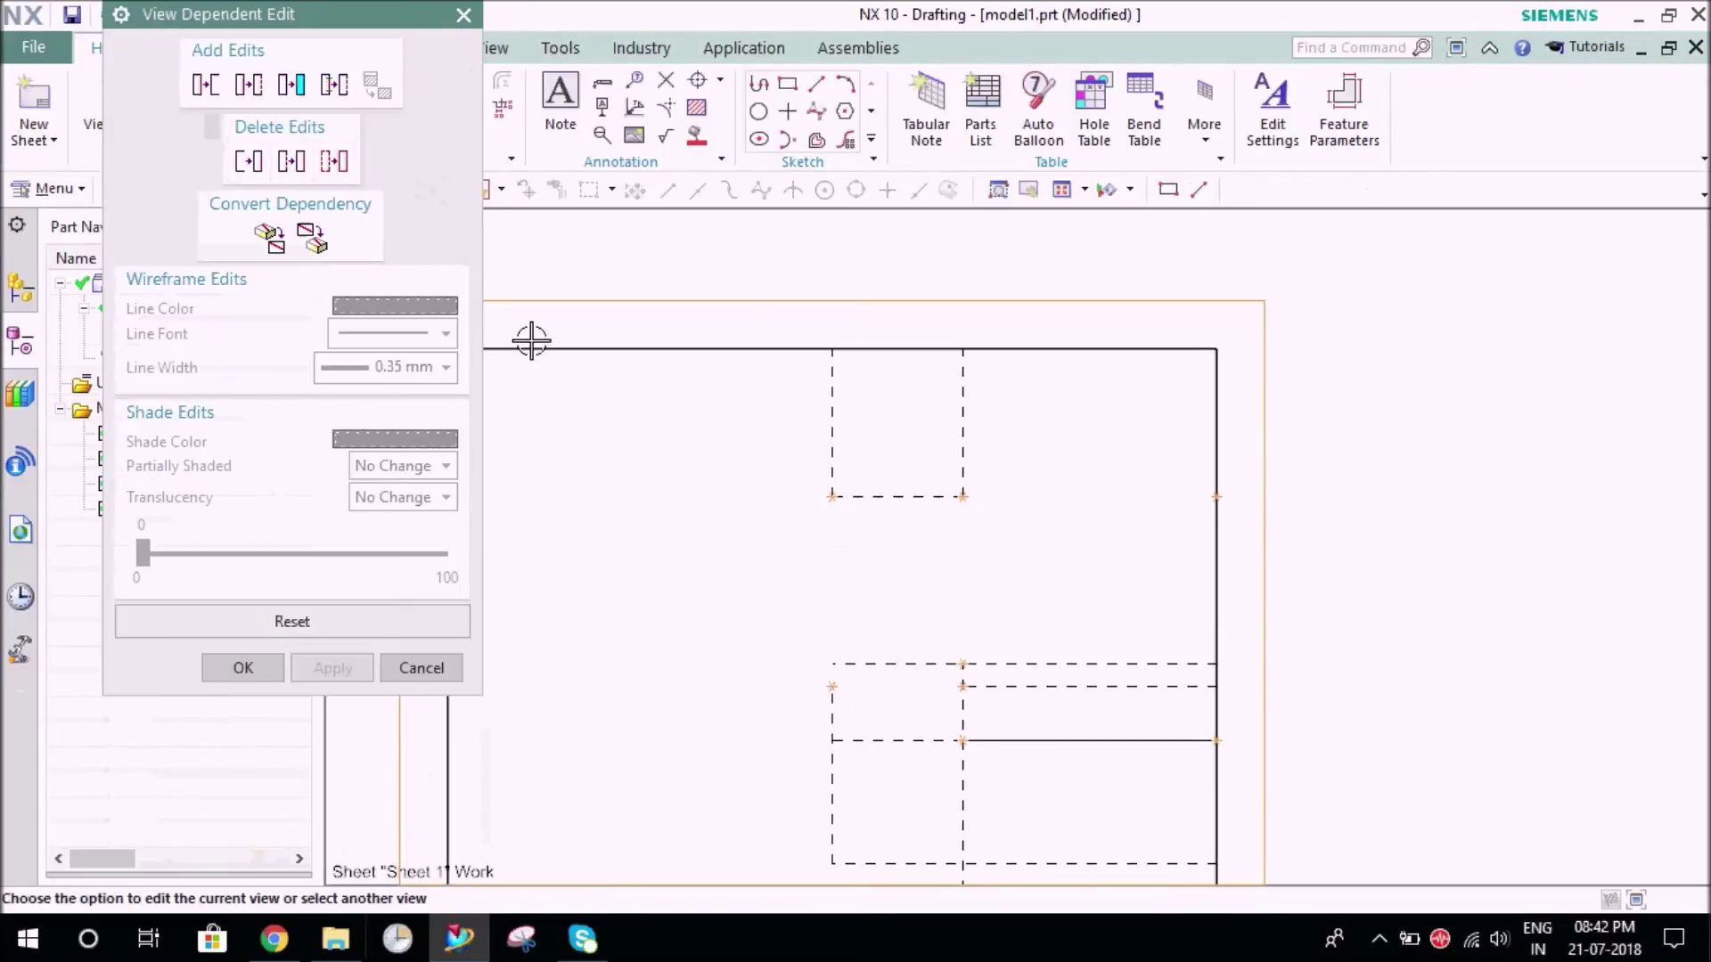
click(414, 679)
key(ctrl+f)
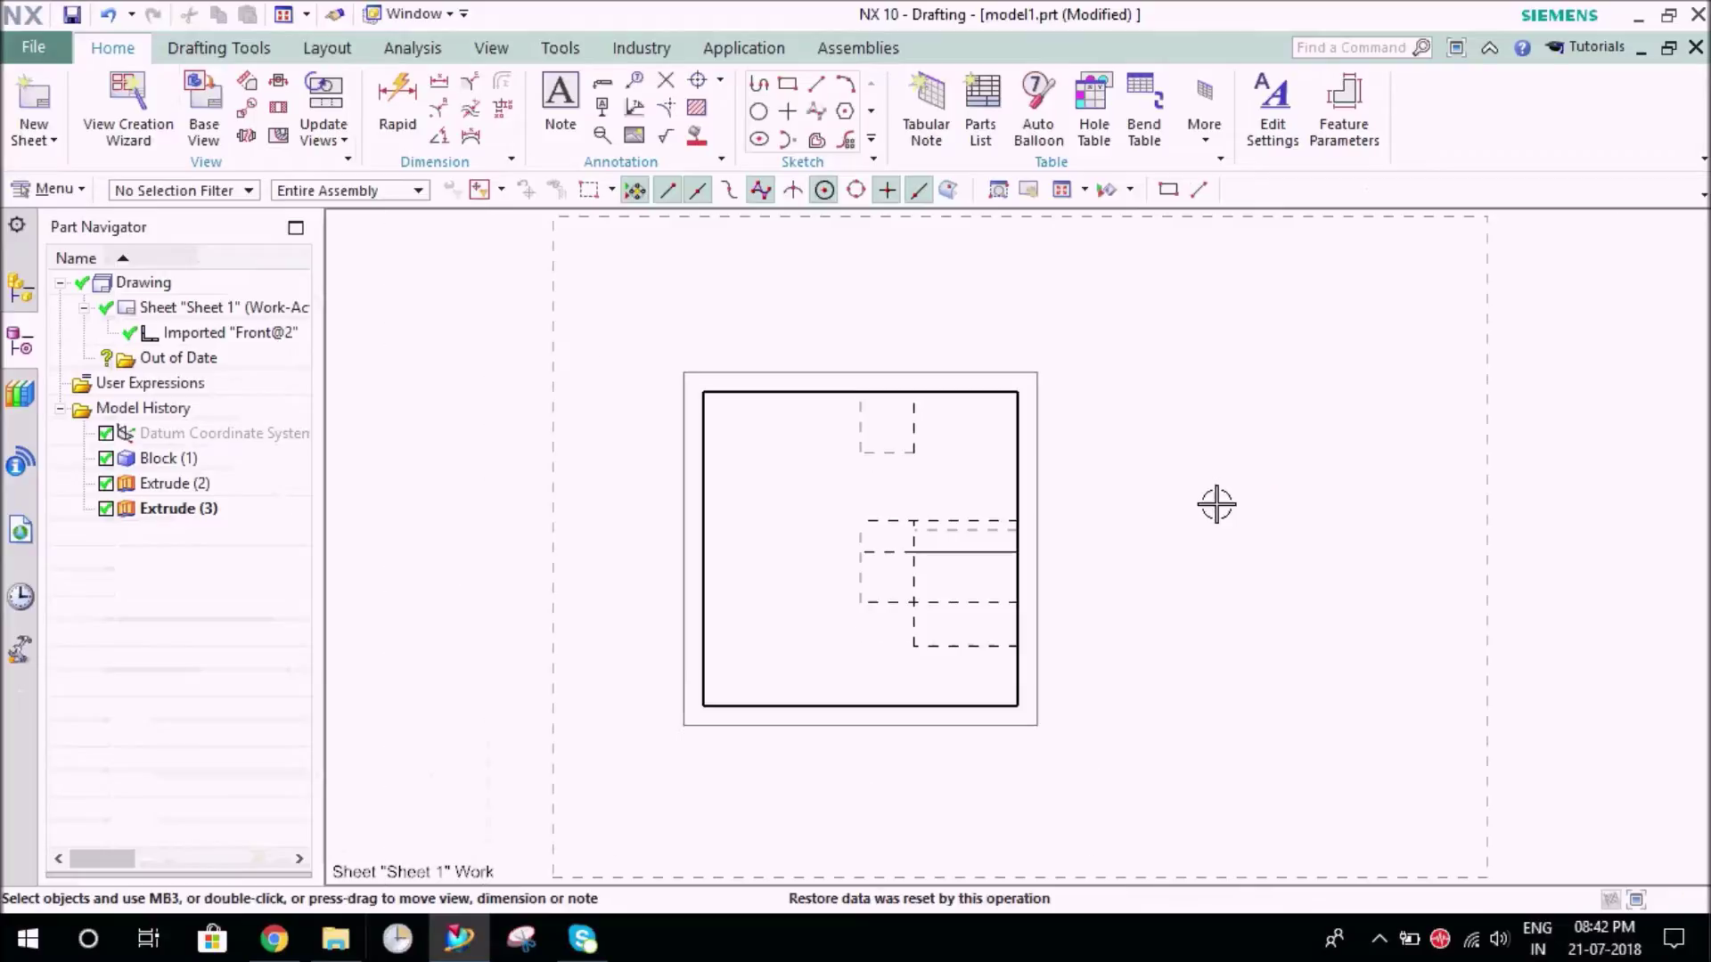
Reopen View Dependent Edit for the front view and delete all its edits
right_click(1043, 490)
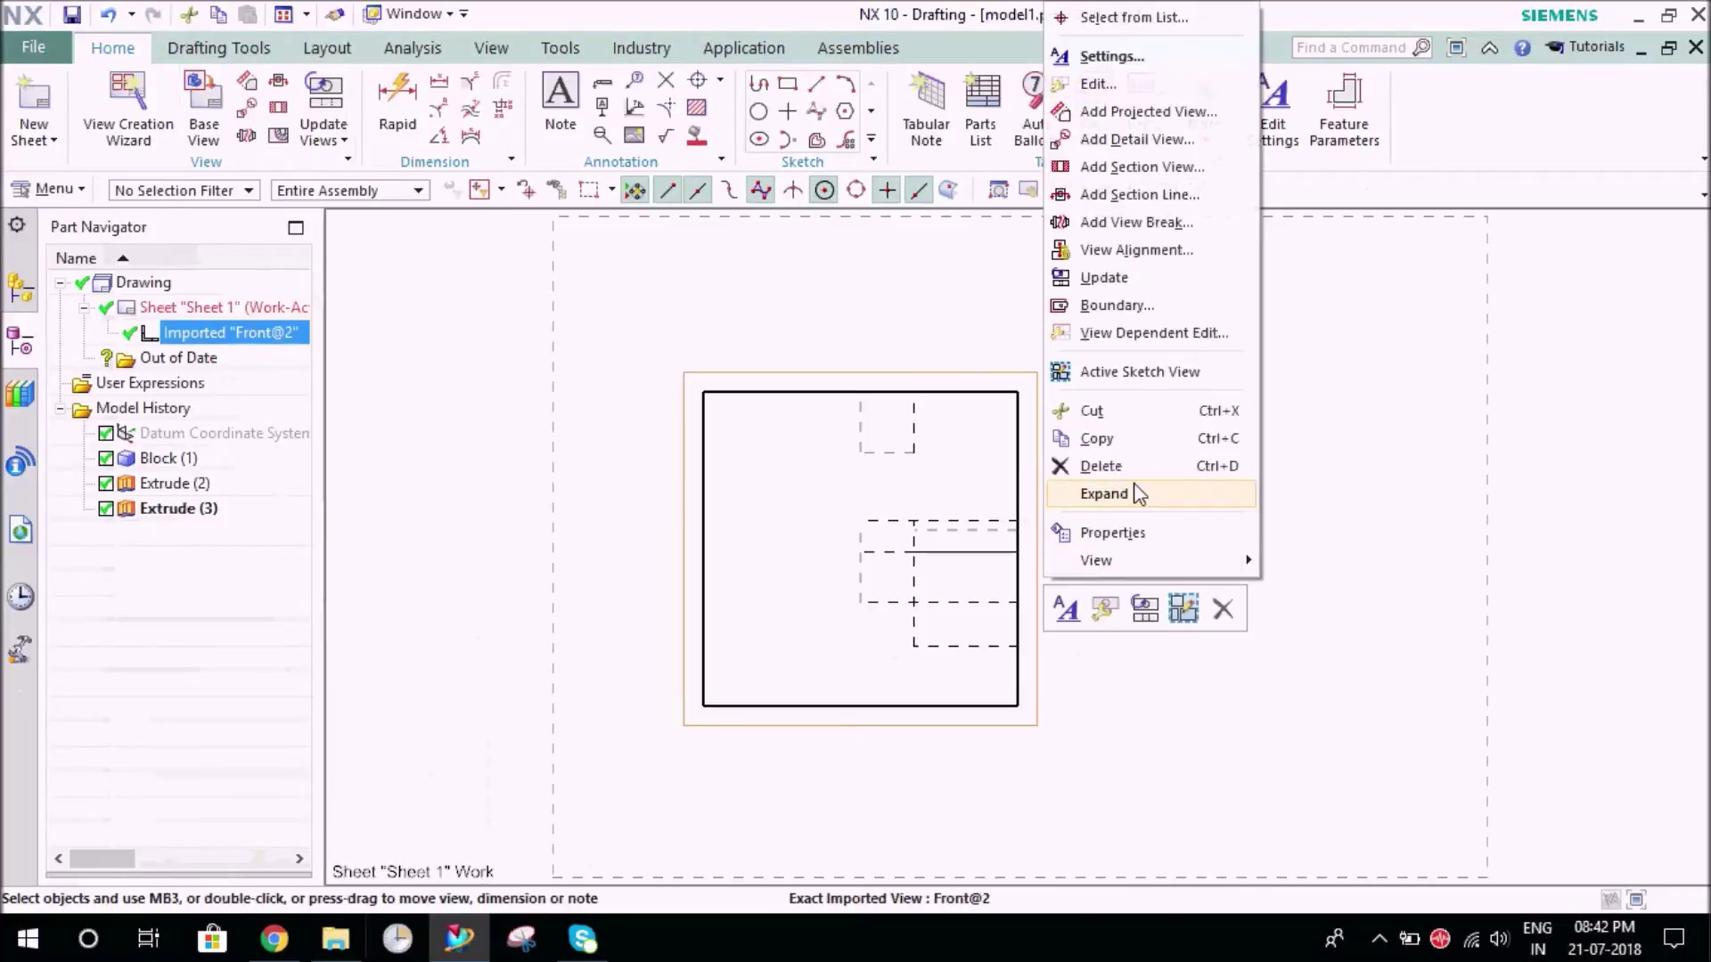
click(1156, 333)
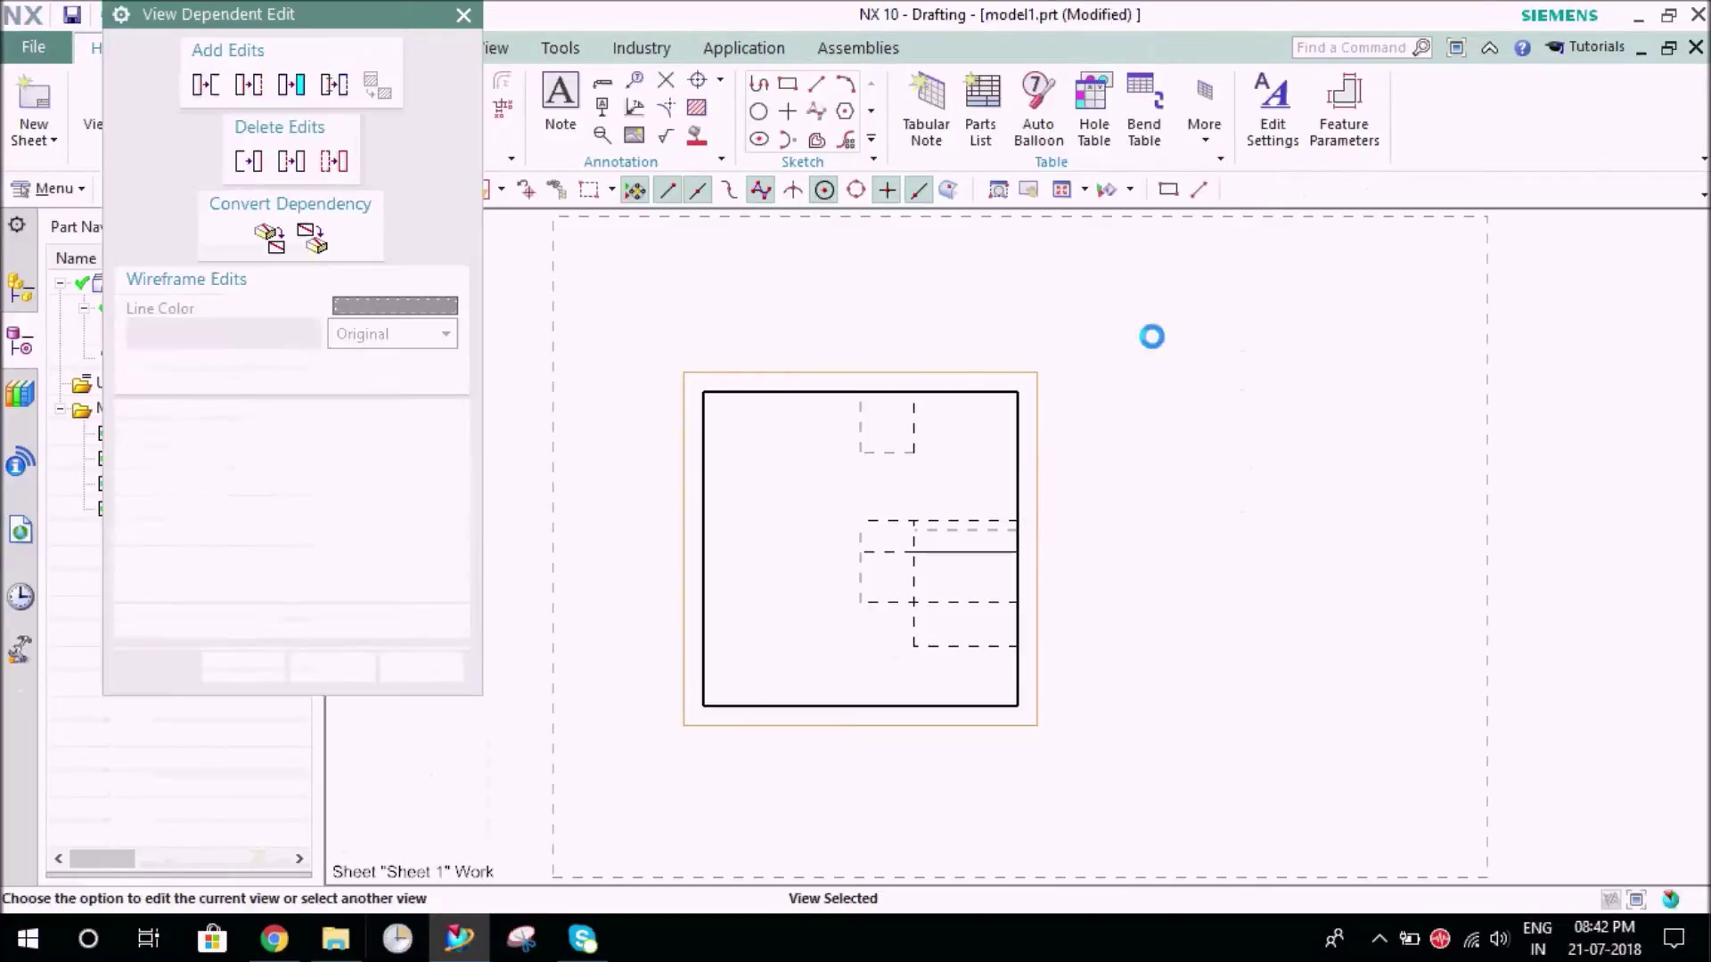
click(335, 162)
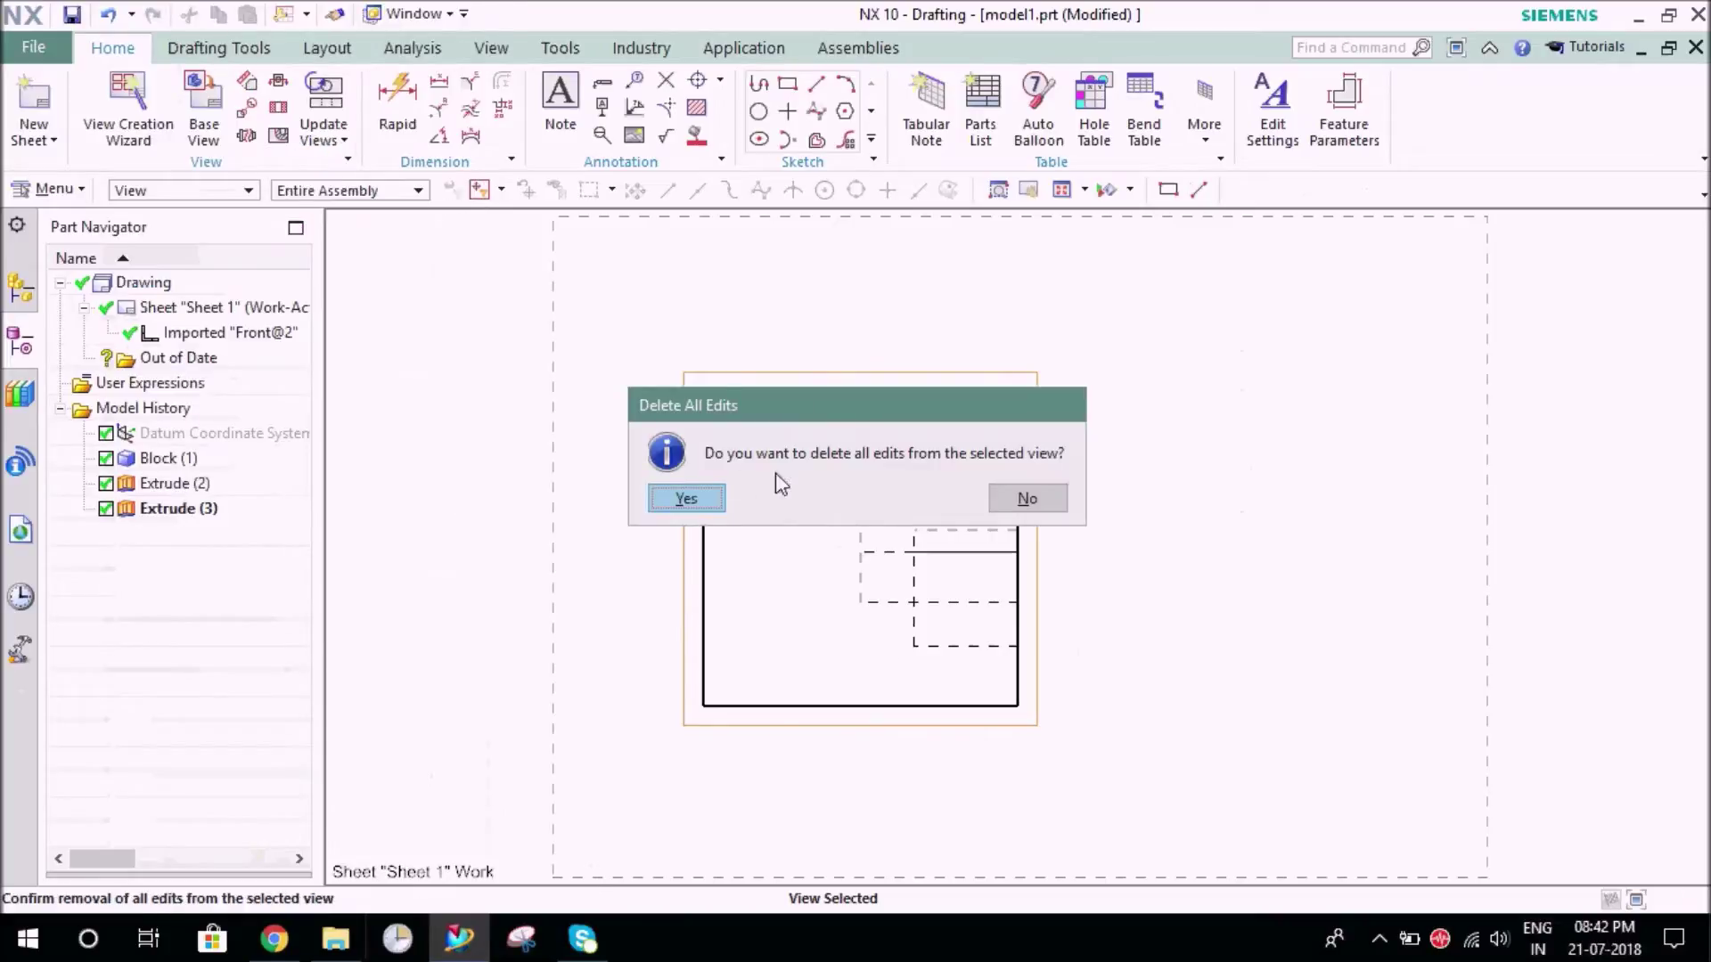
click(687, 499)
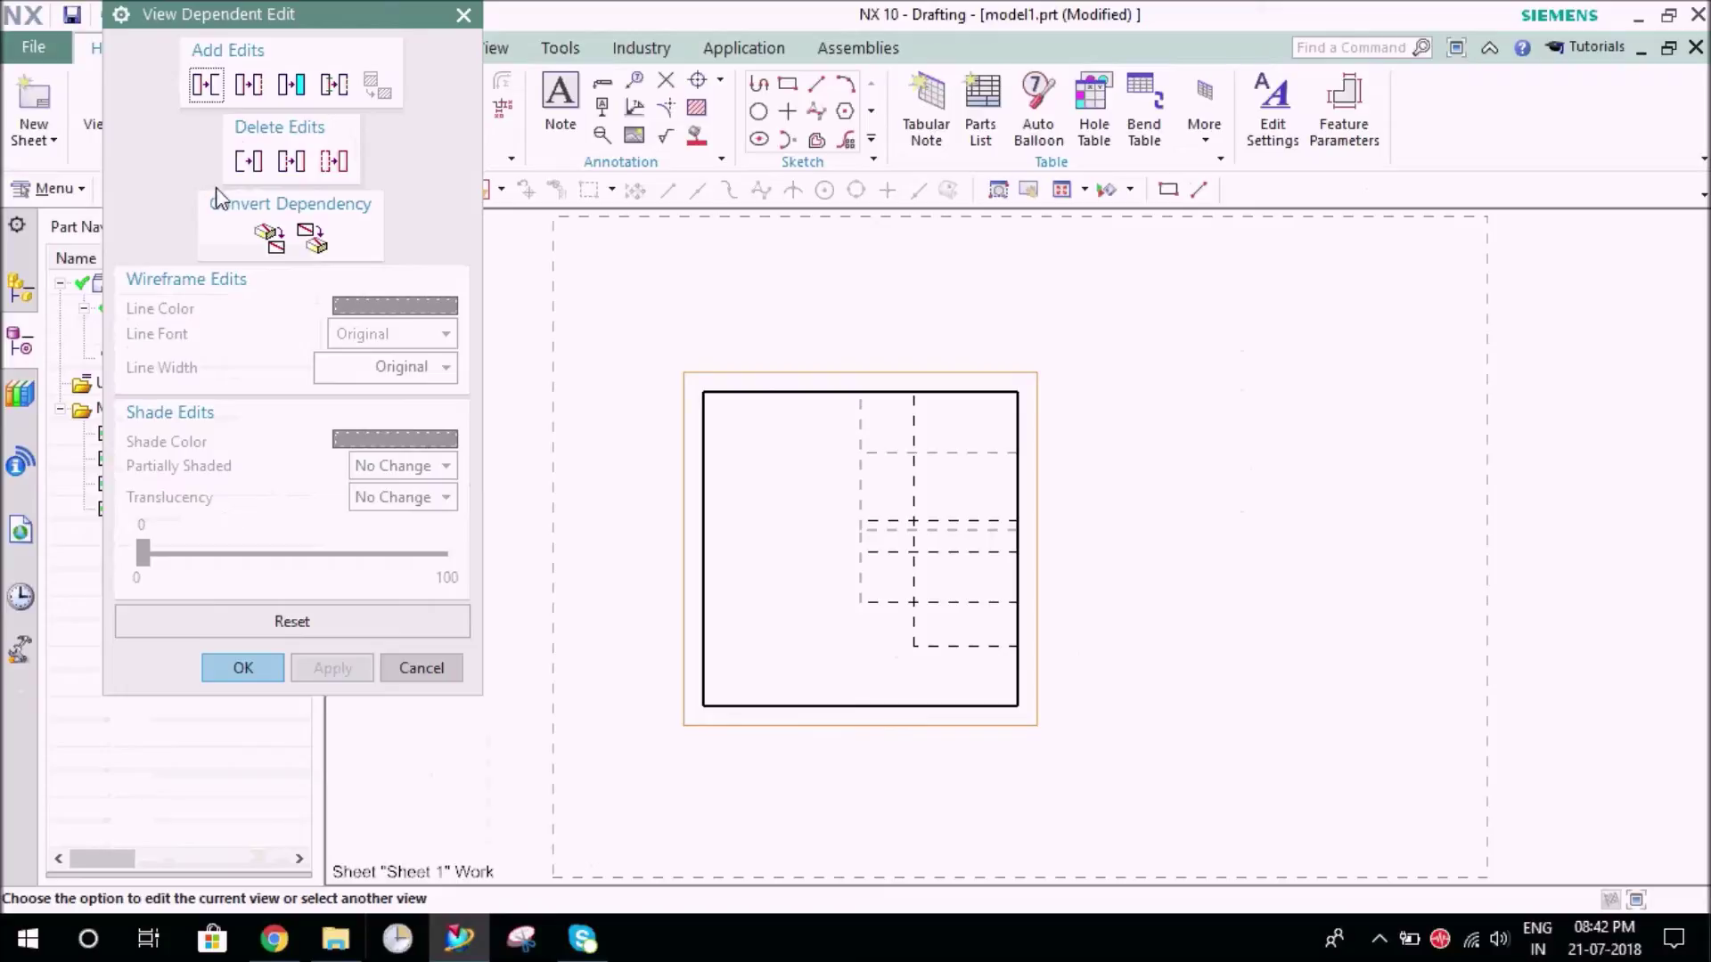
Start an entire-object edit for the front view with a dashed line font and the original line width
click(251, 87)
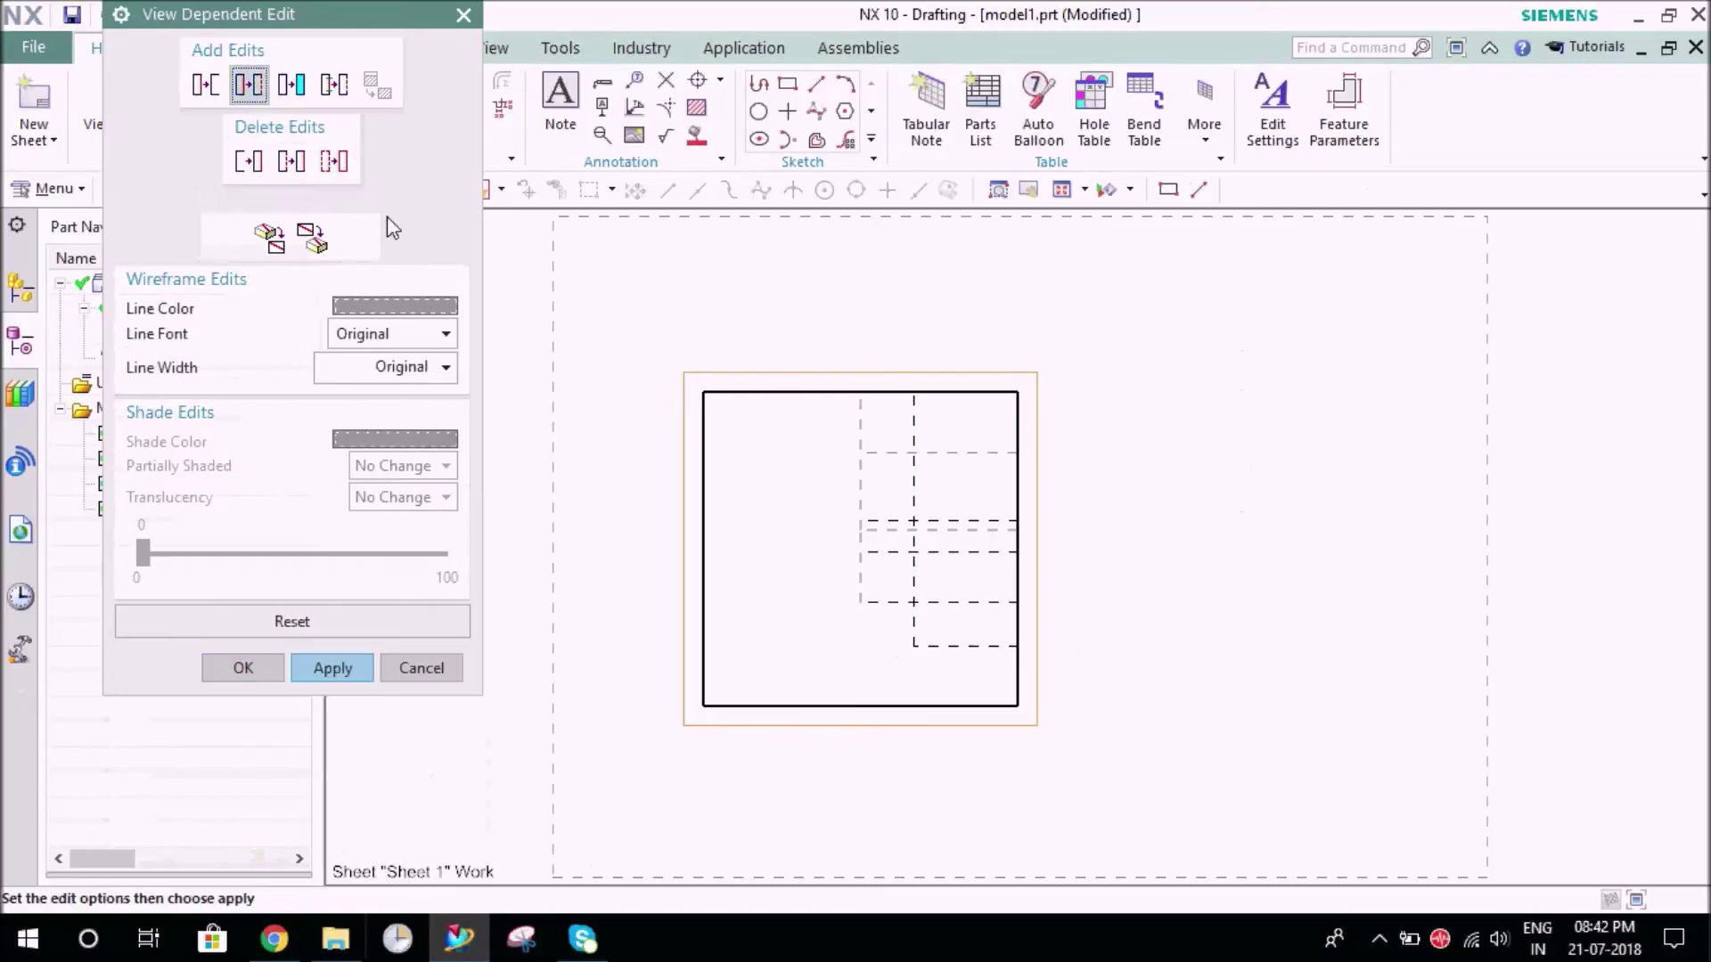
click(440, 337)
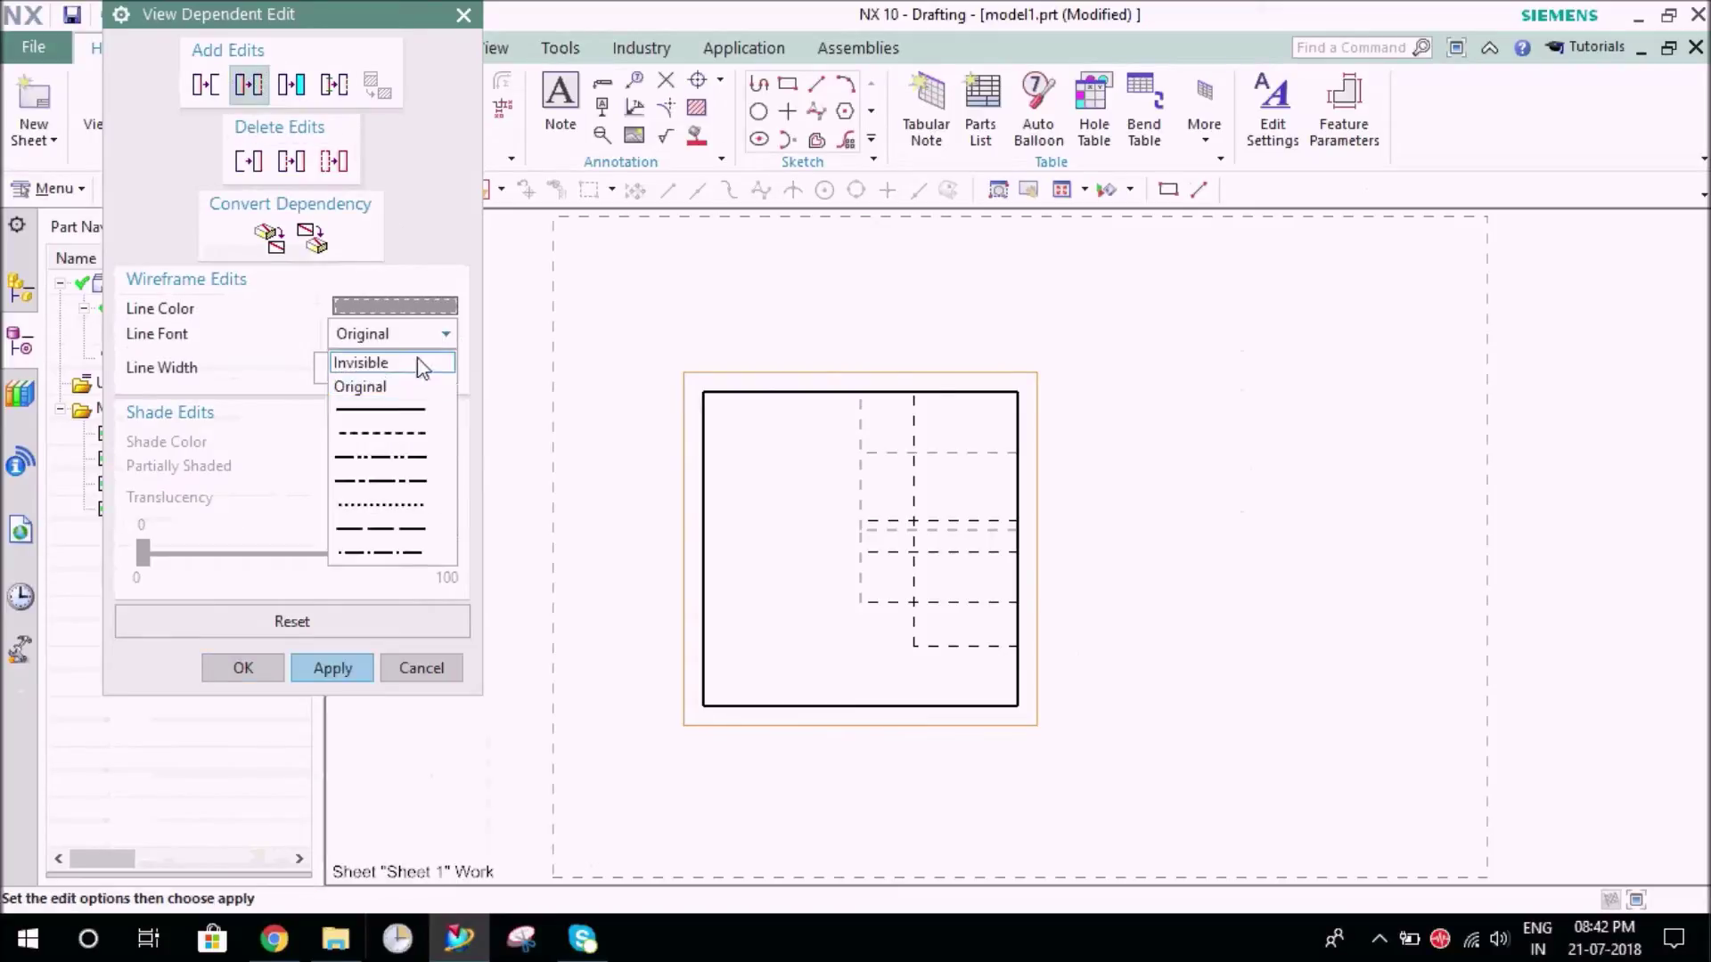
click(395, 433)
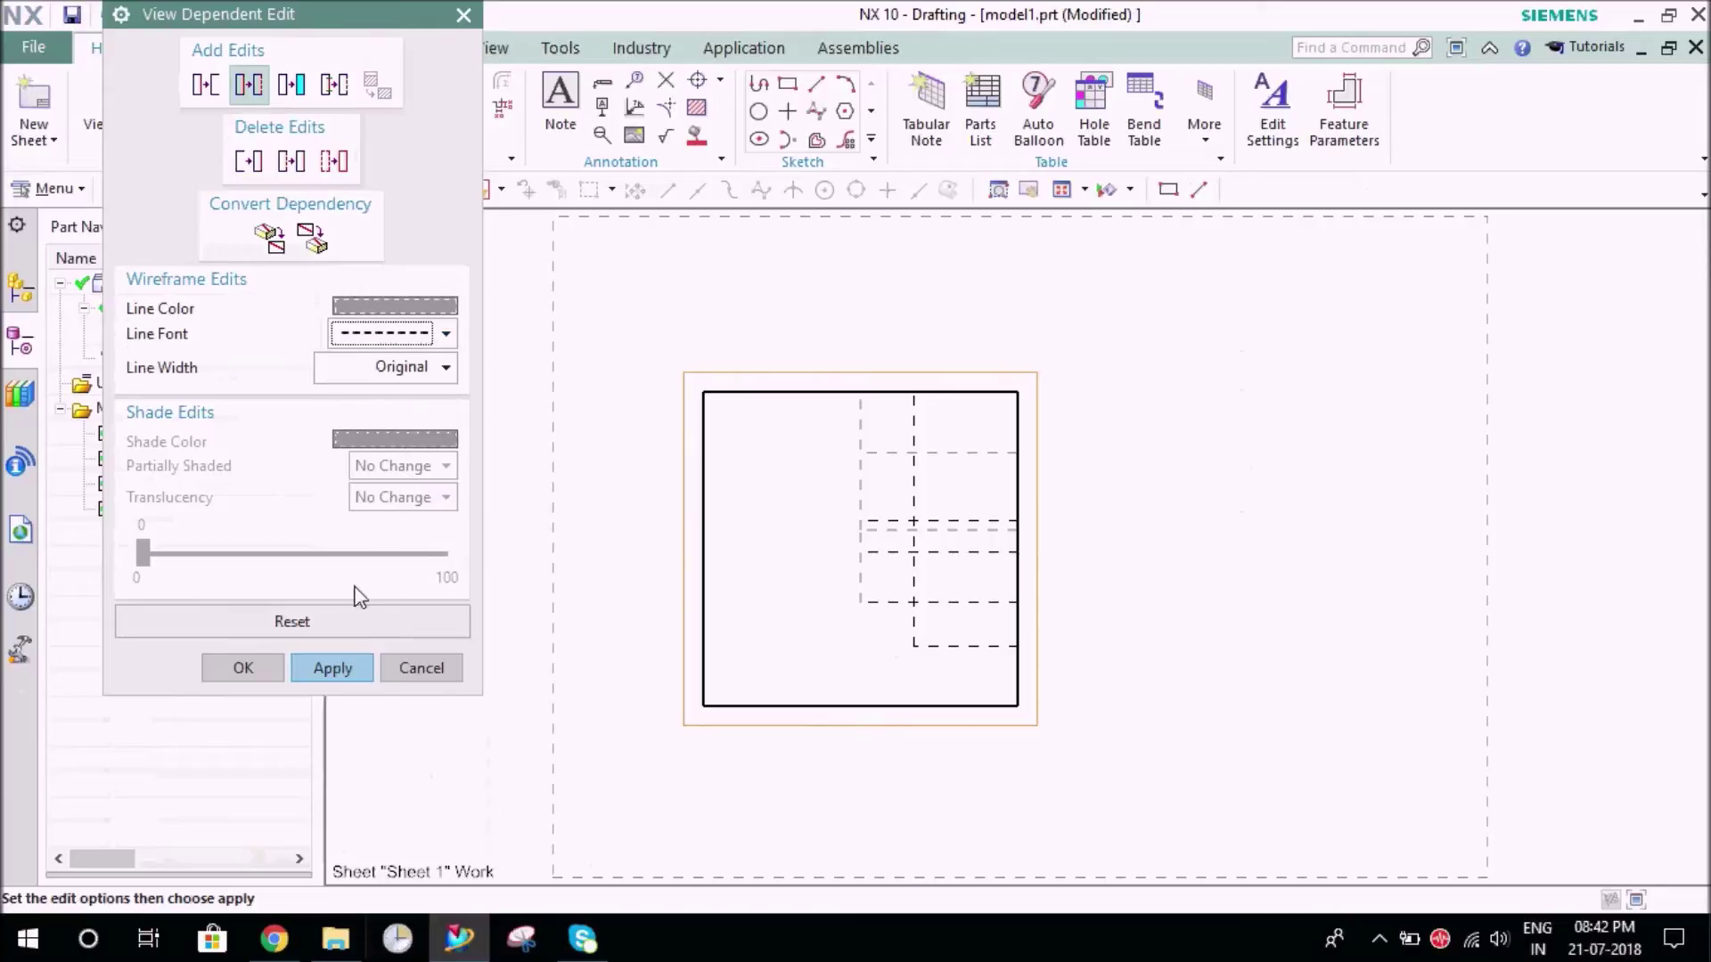
click(343, 675)
Apply the dashed edit to both pieces of the first vertical dashed line and the horizontal dashed line at its lower end, and finish
scroll(861, 501, up, 1)
right_click(861, 501)
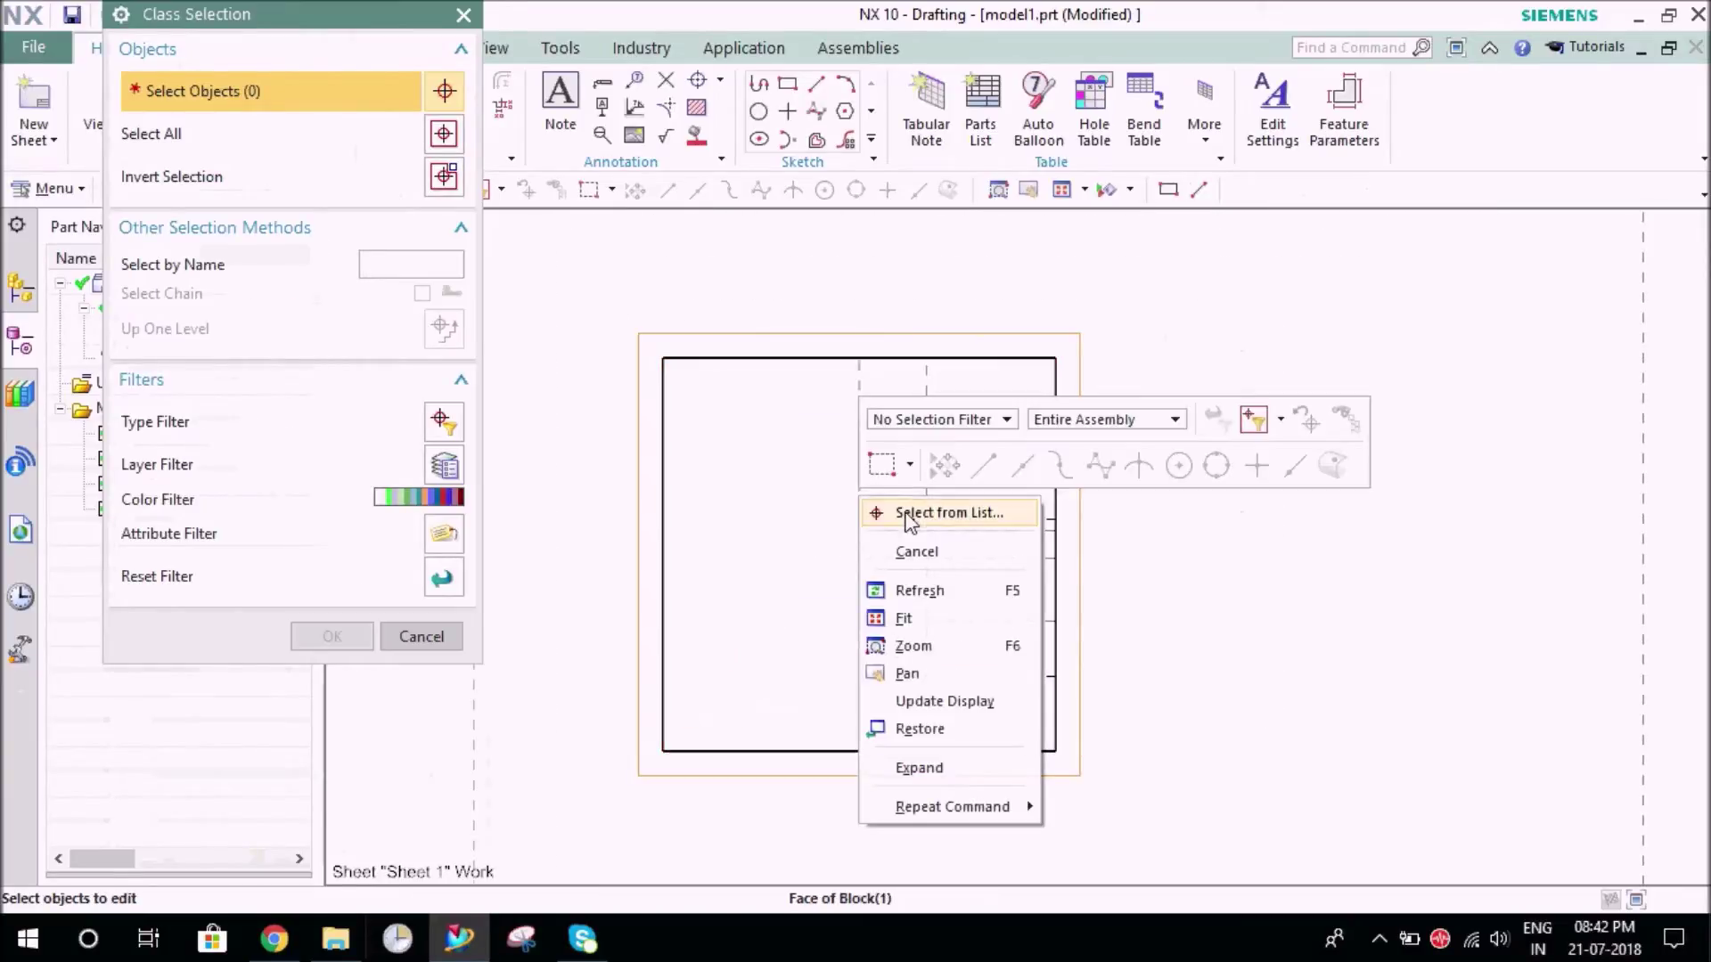
click(927, 510)
click(1067, 549)
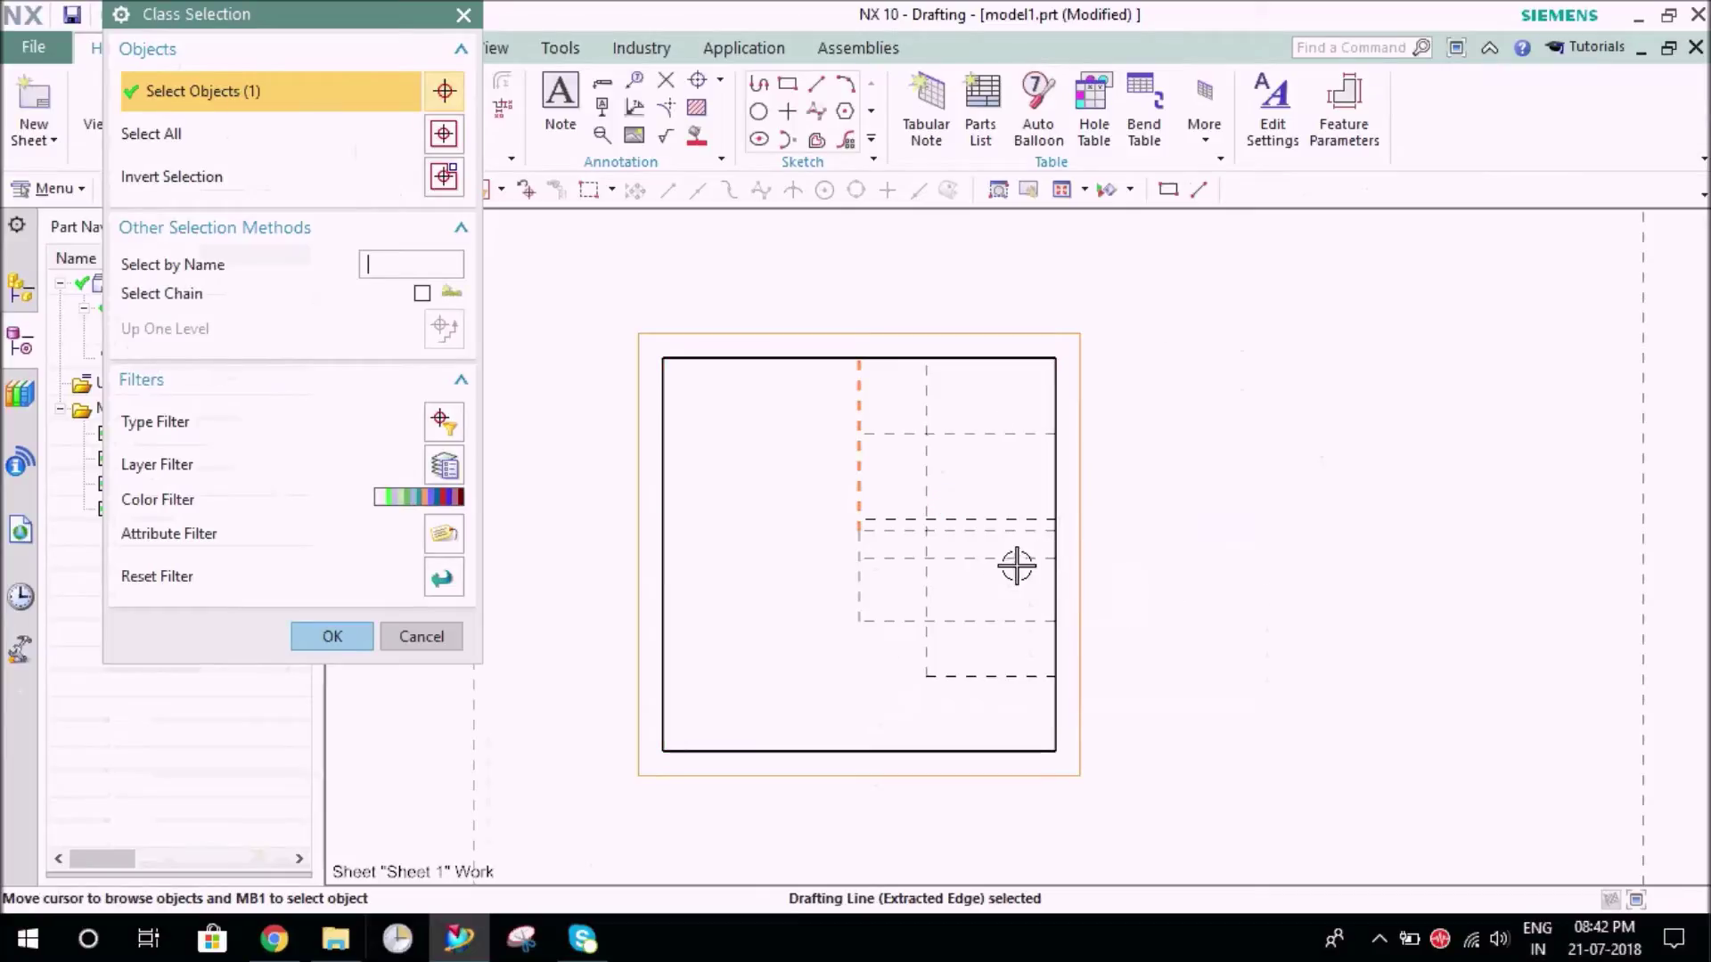
right_click(969, 622)
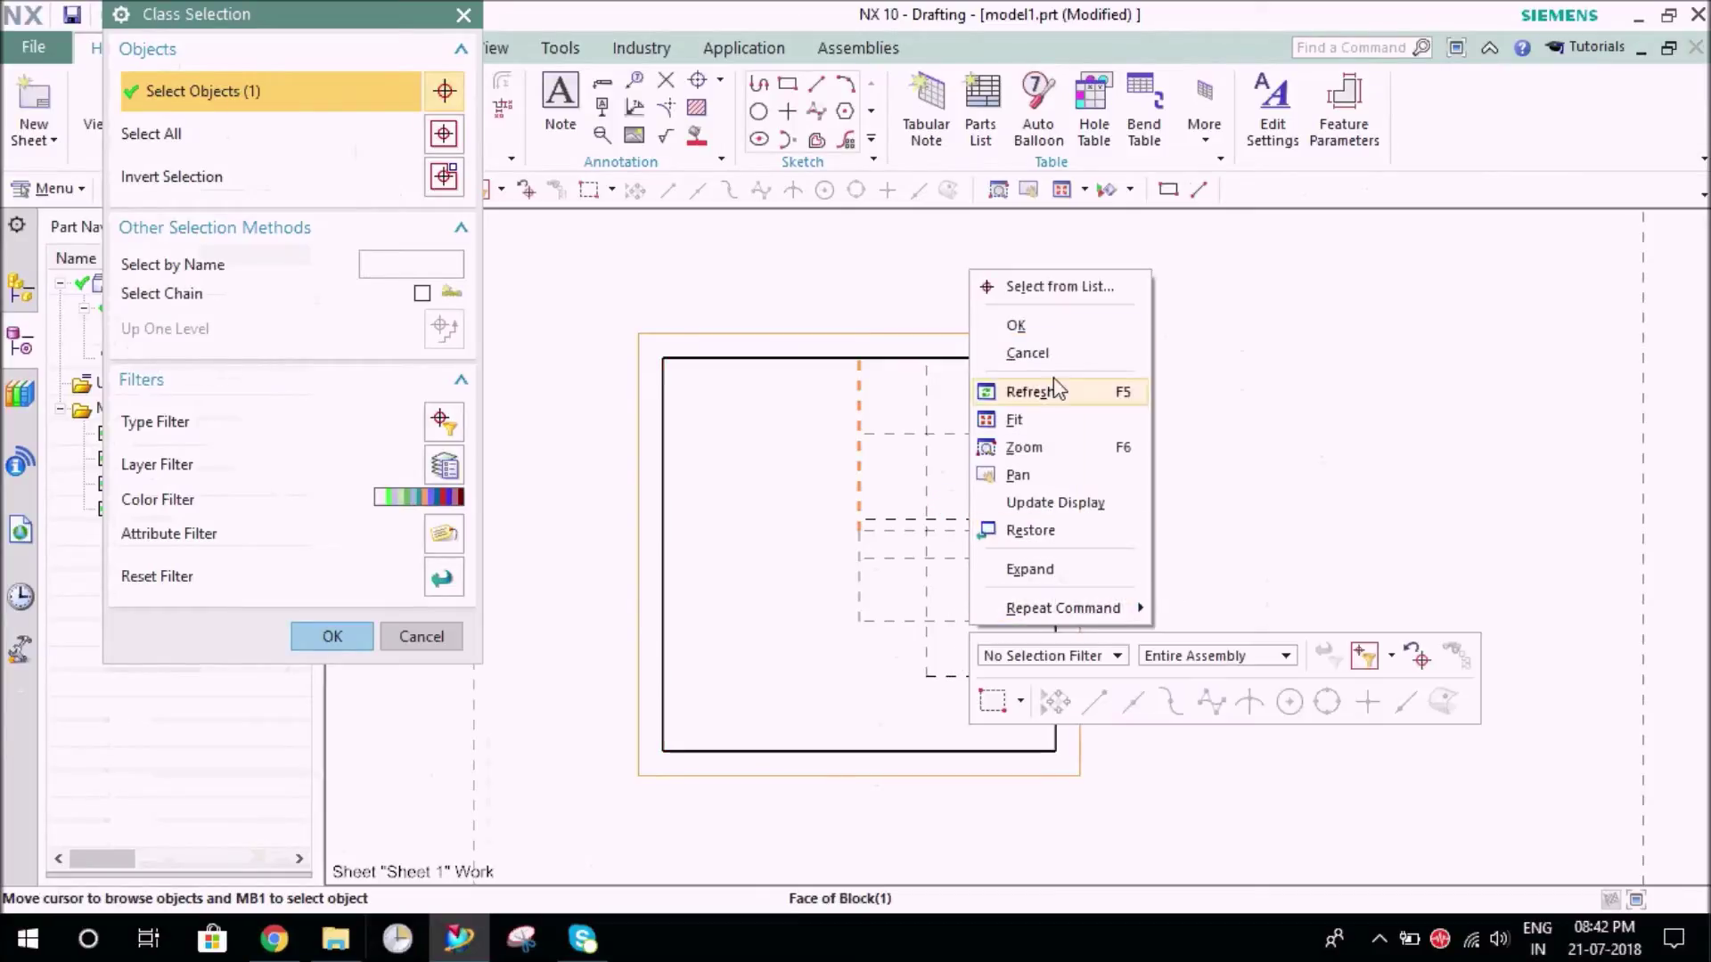
click(1034, 286)
click(1194, 346)
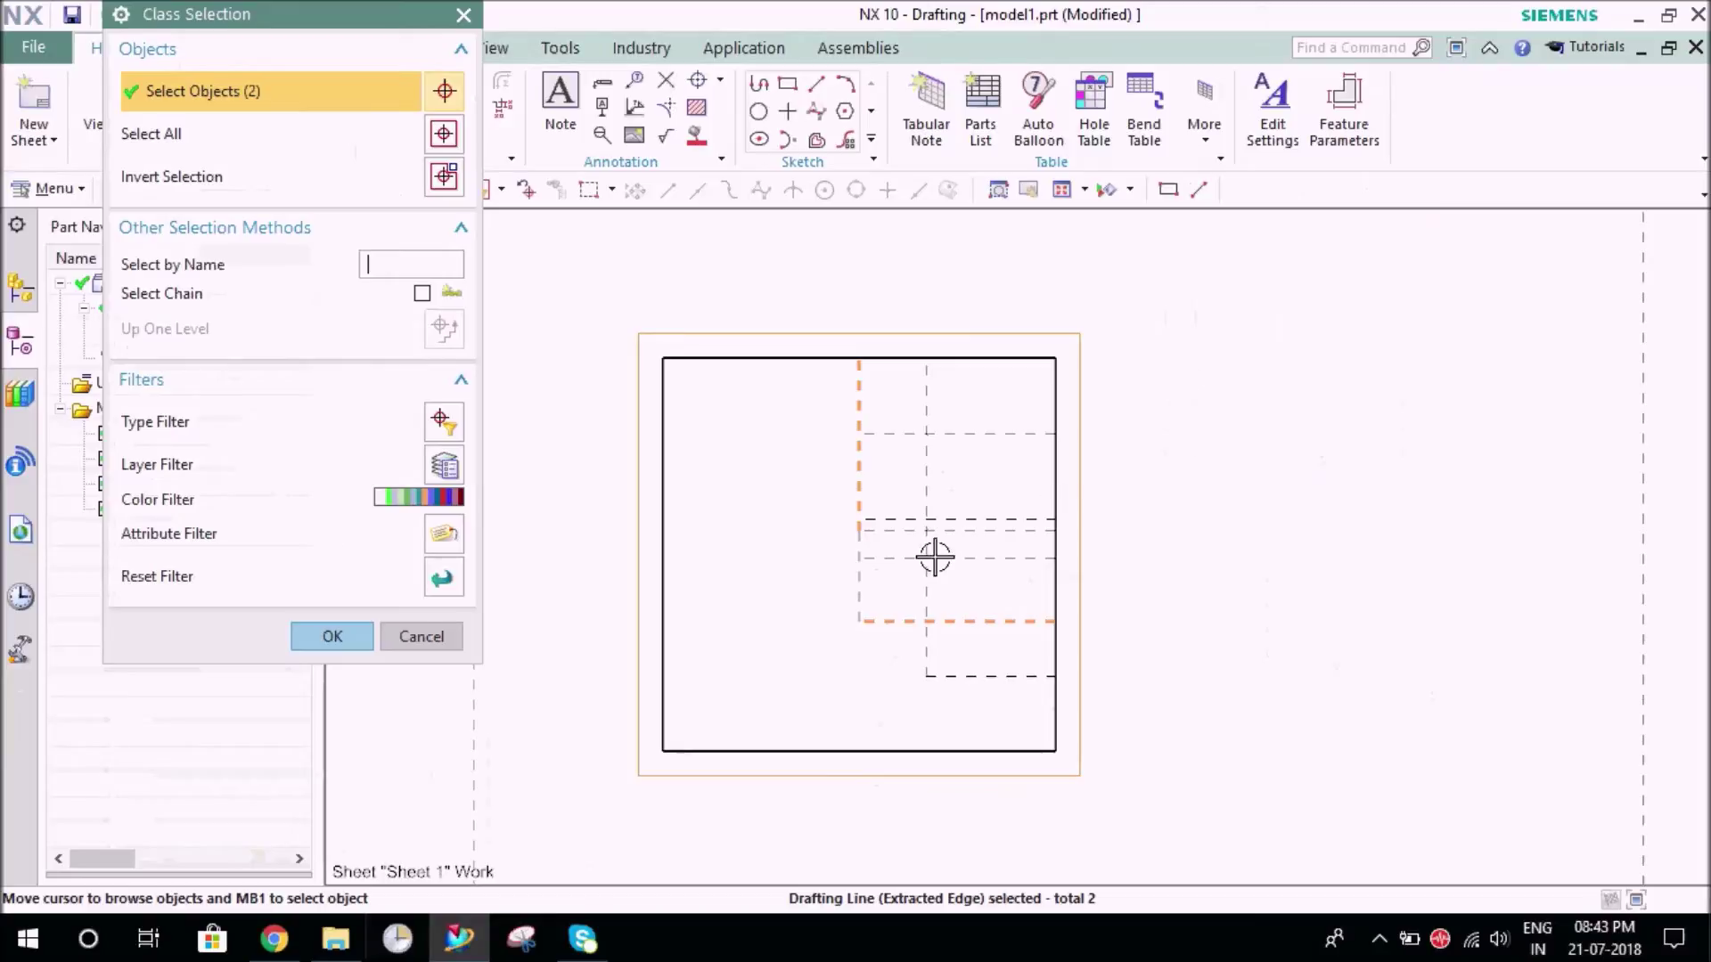
right_click(863, 592)
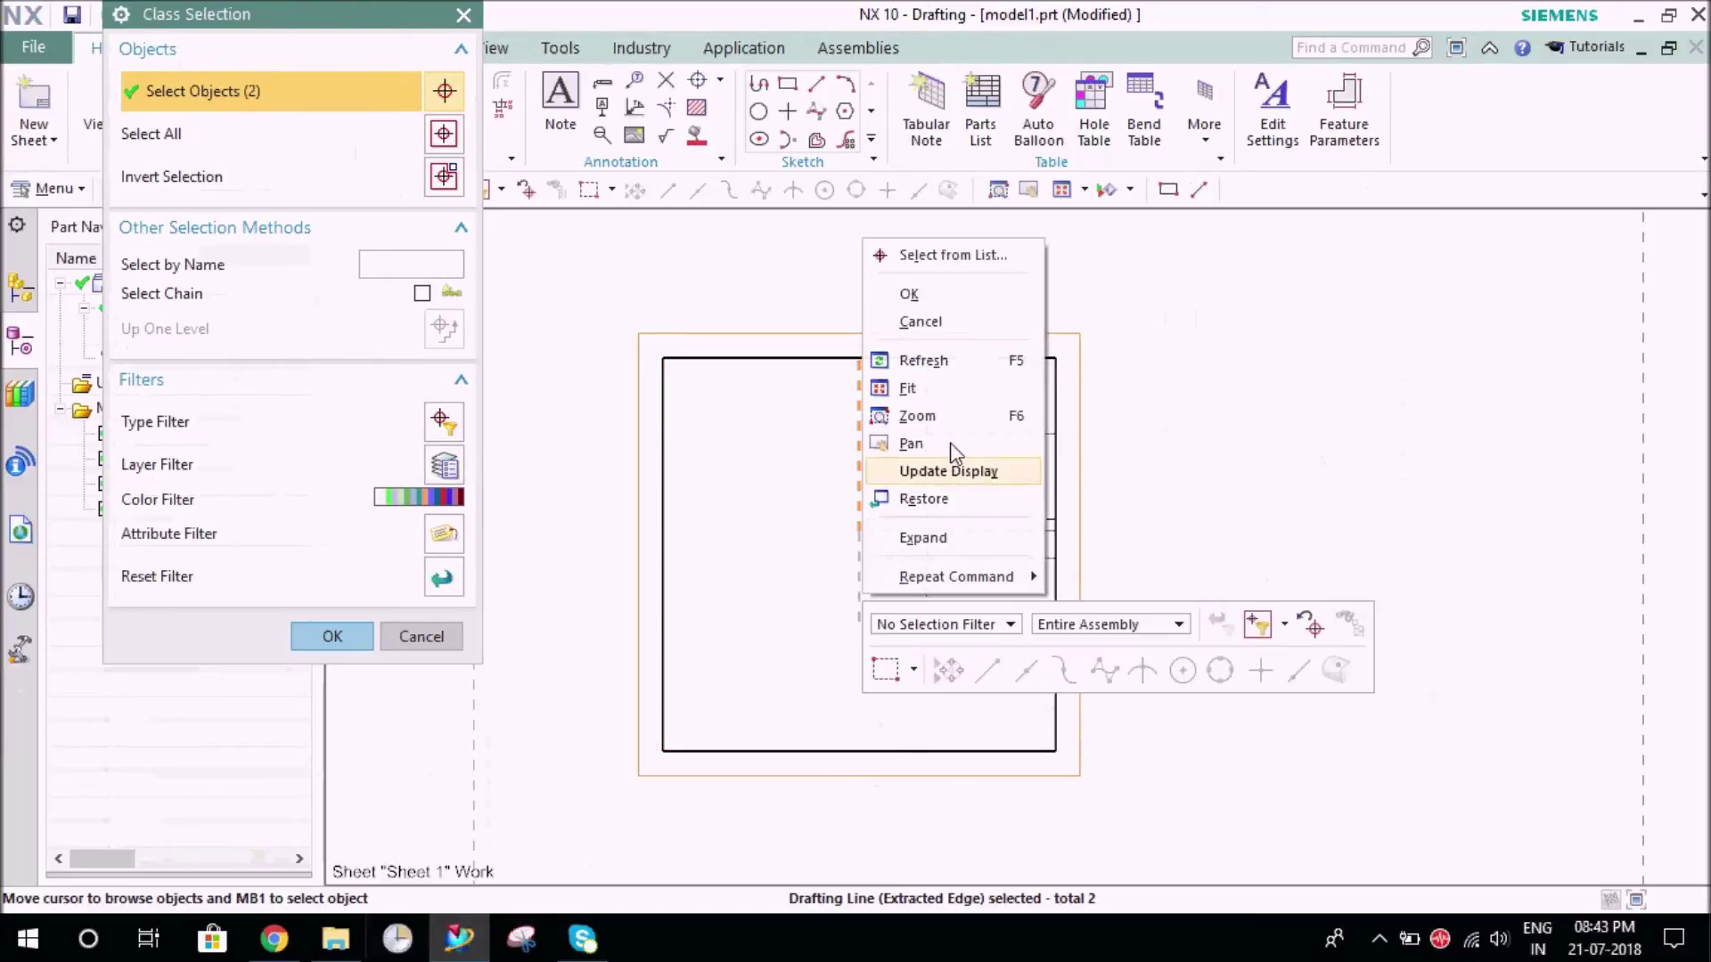
click(943, 259)
click(1105, 309)
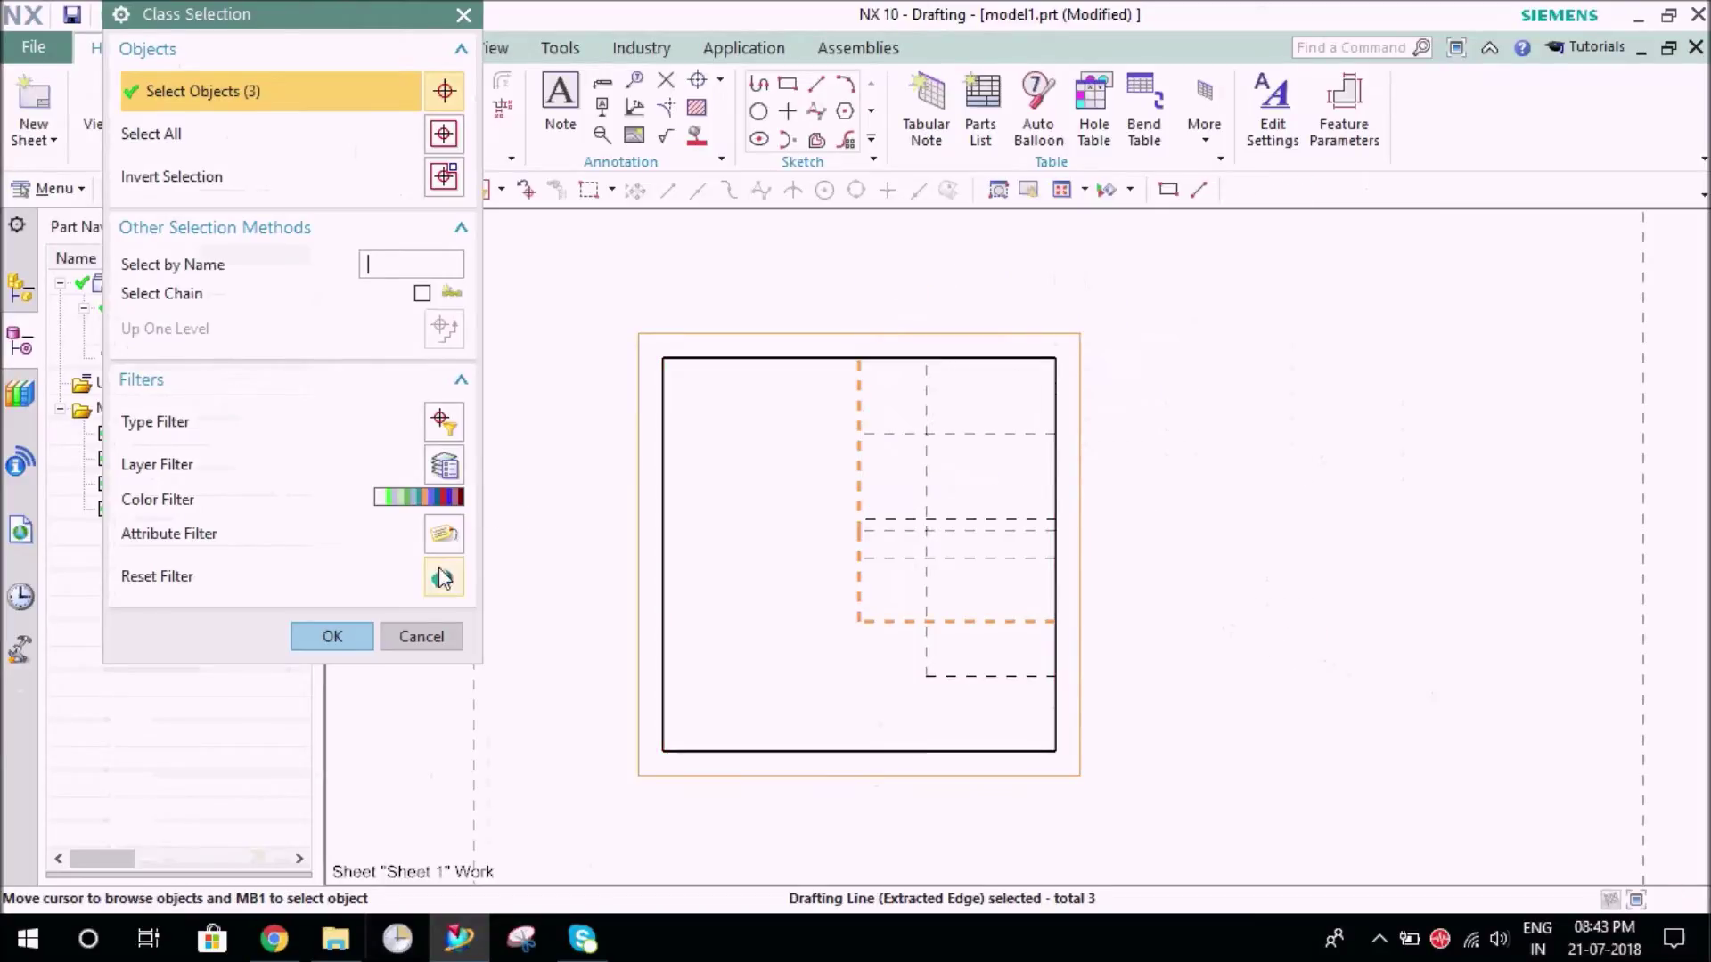
click(346, 636)
click(241, 665)
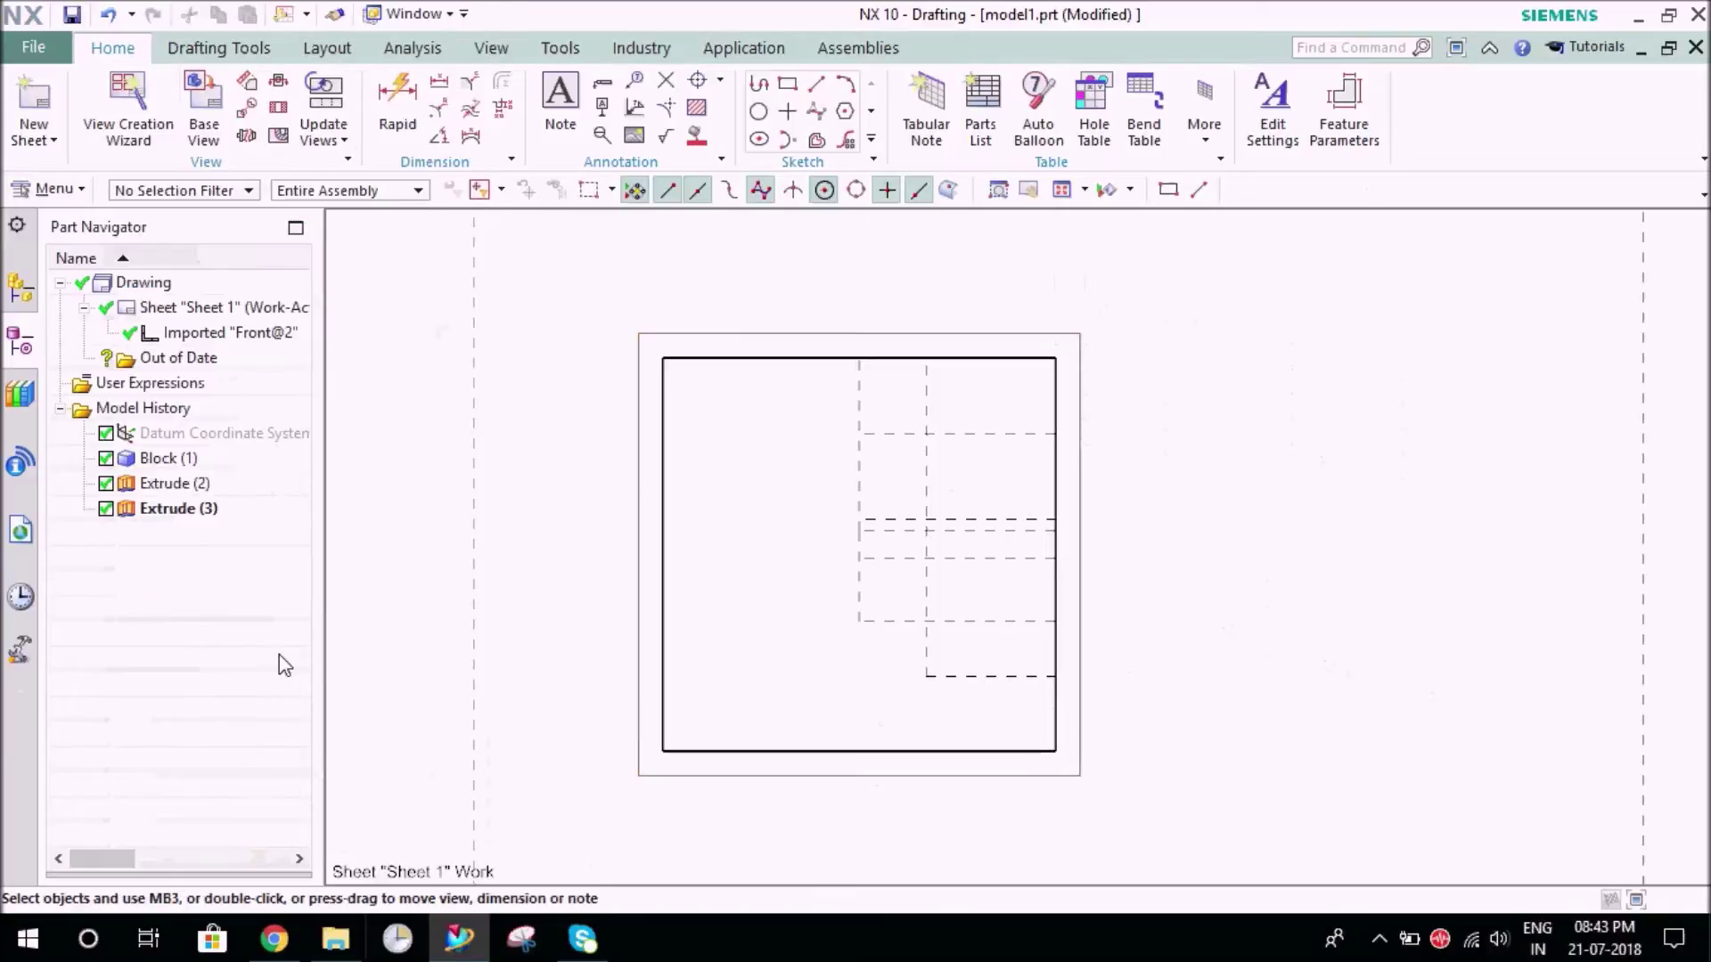
Set the front view's hidden lines to Show Referenced Edges Only
click(667, 322)
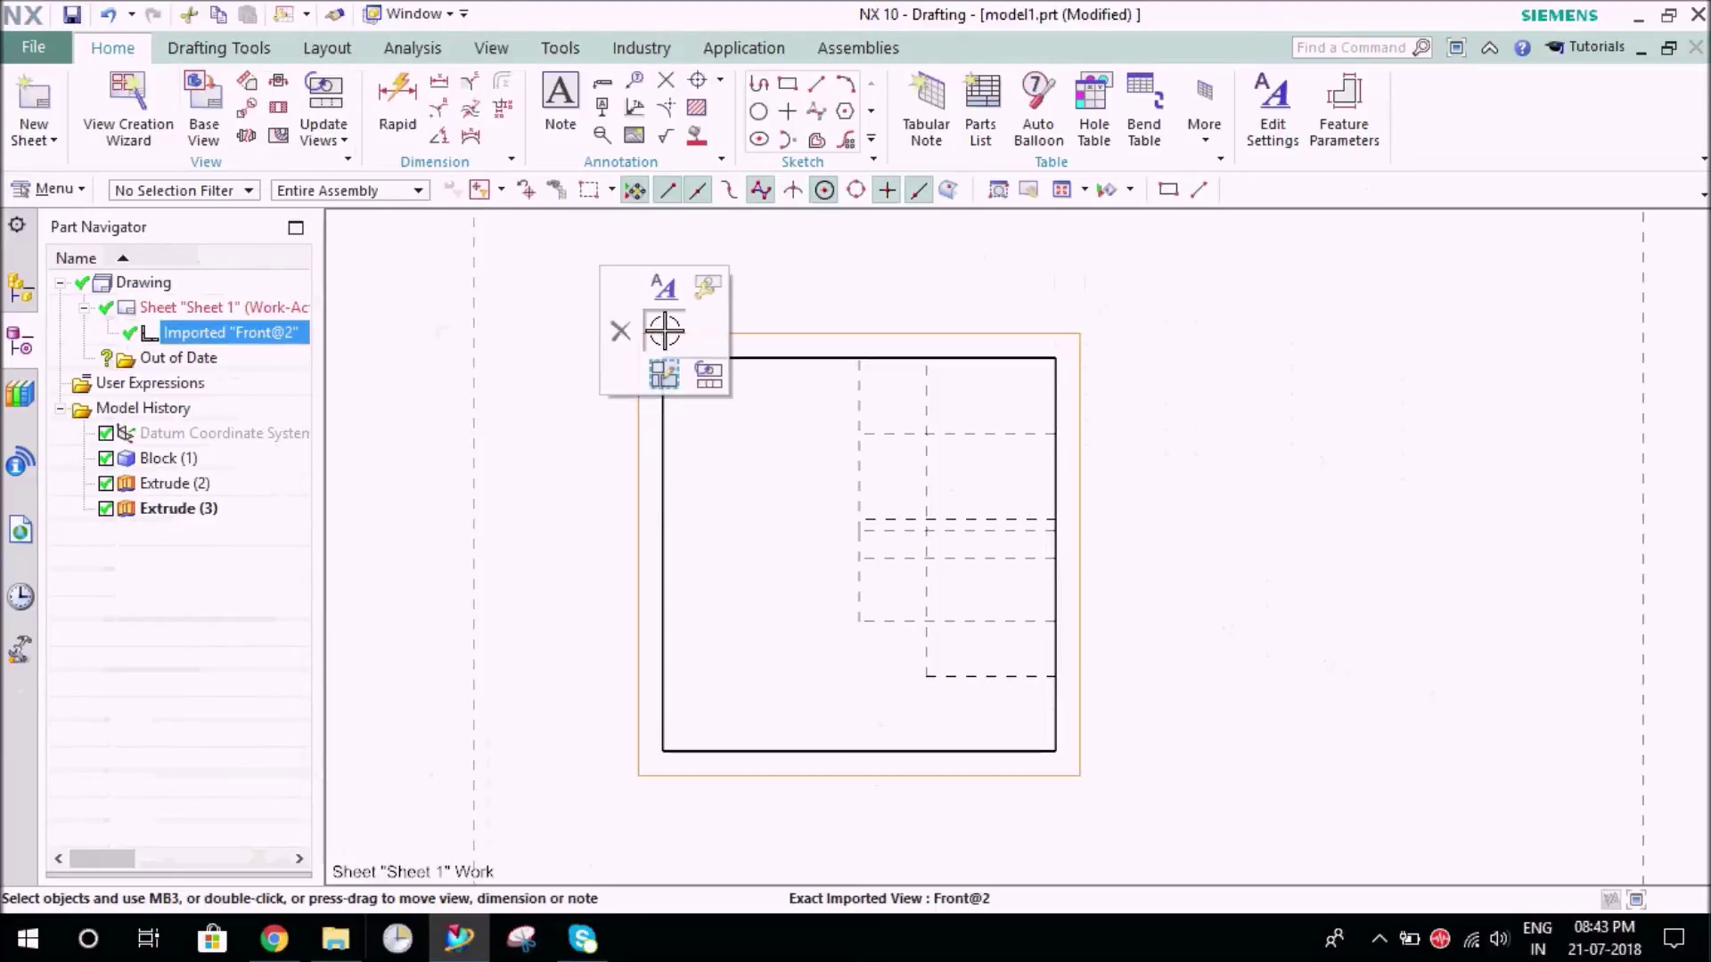
click(658, 281)
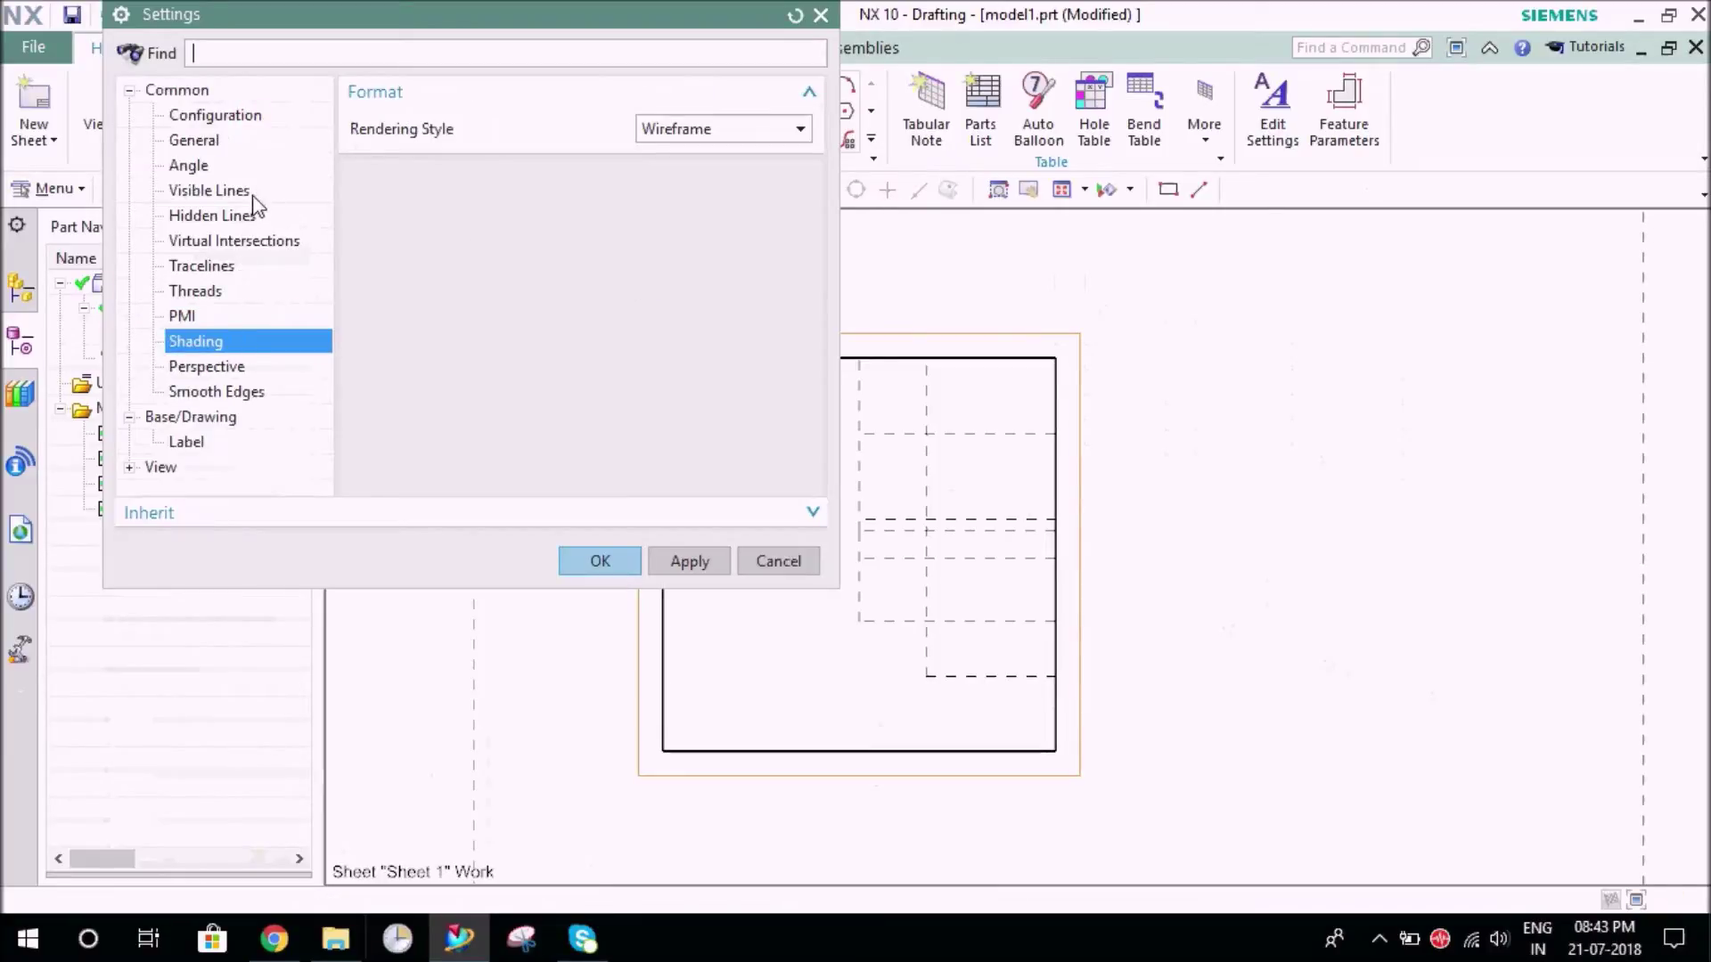
click(247, 192)
click(230, 217)
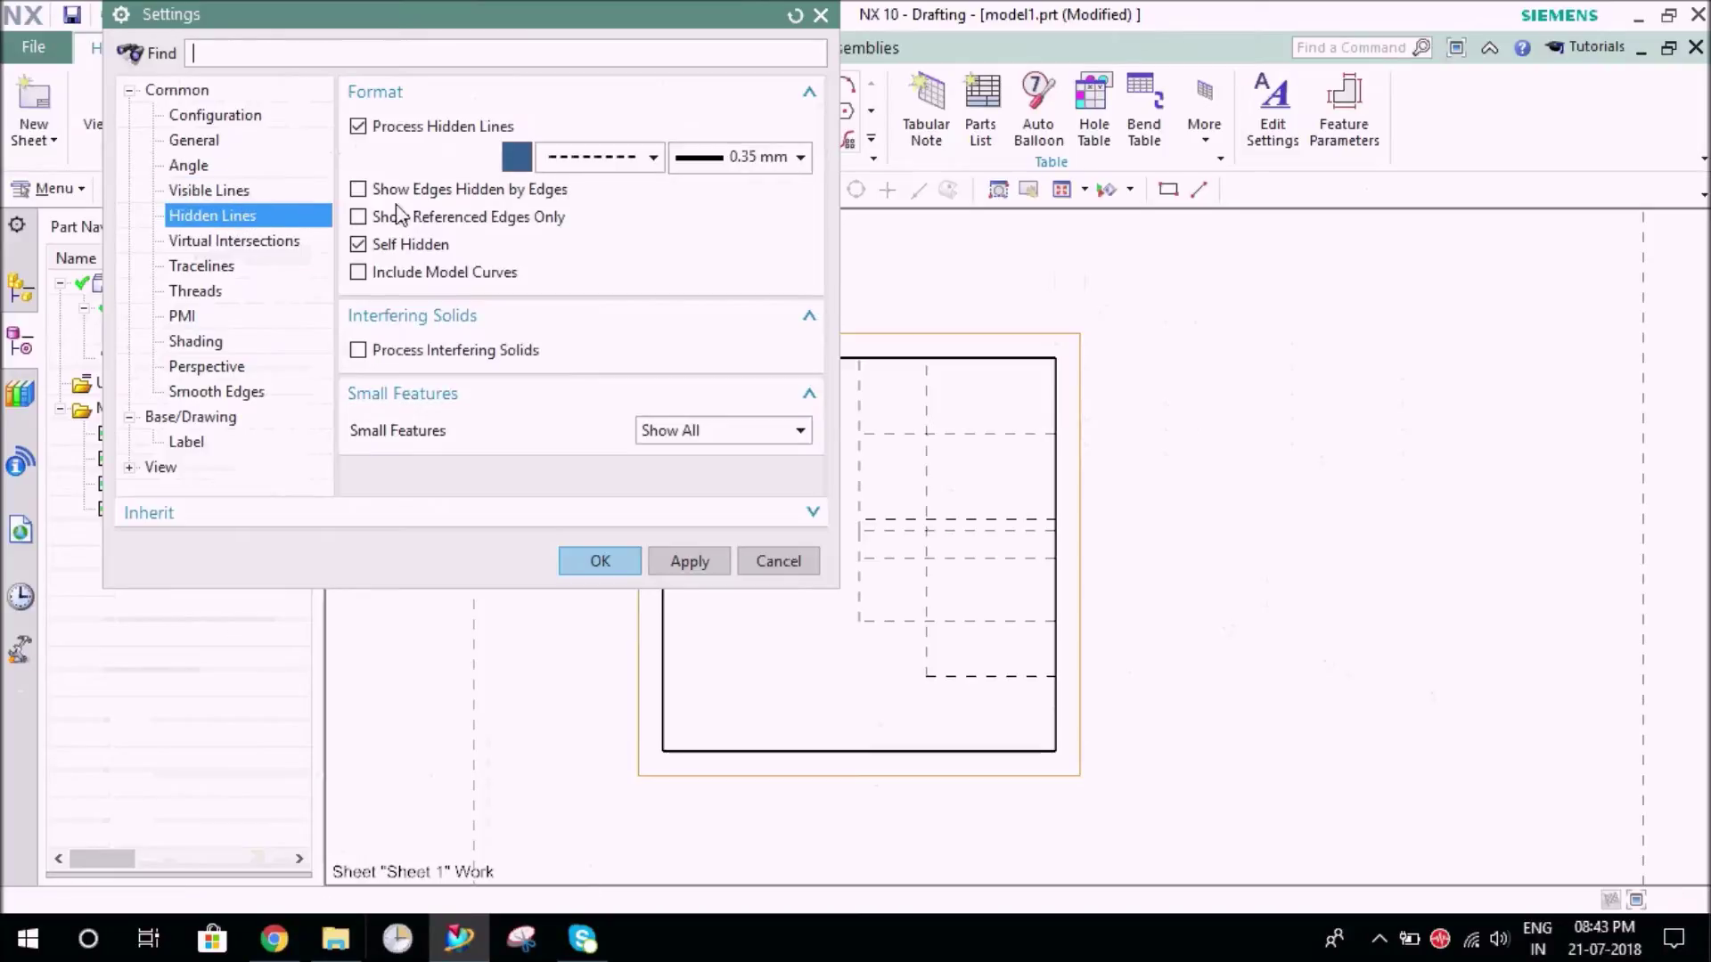
click(464, 223)
click(600, 561)
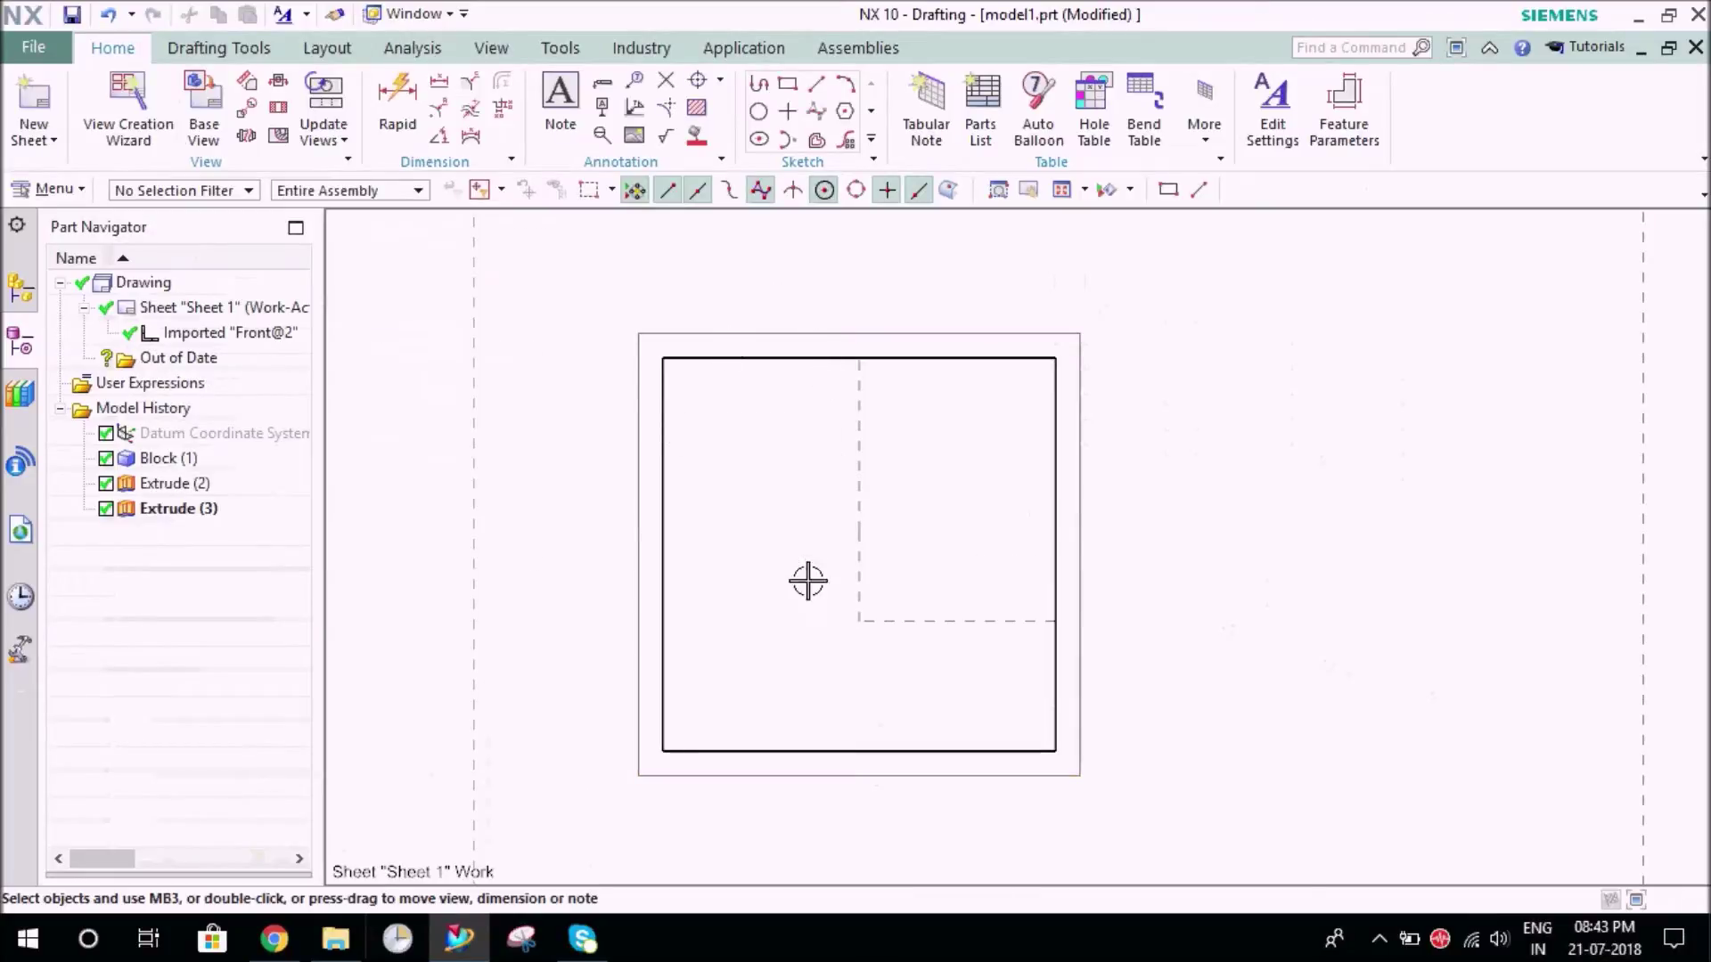
Delete all view-dependent edits from the front view and close View Dependent Edit
right_click(710, 331)
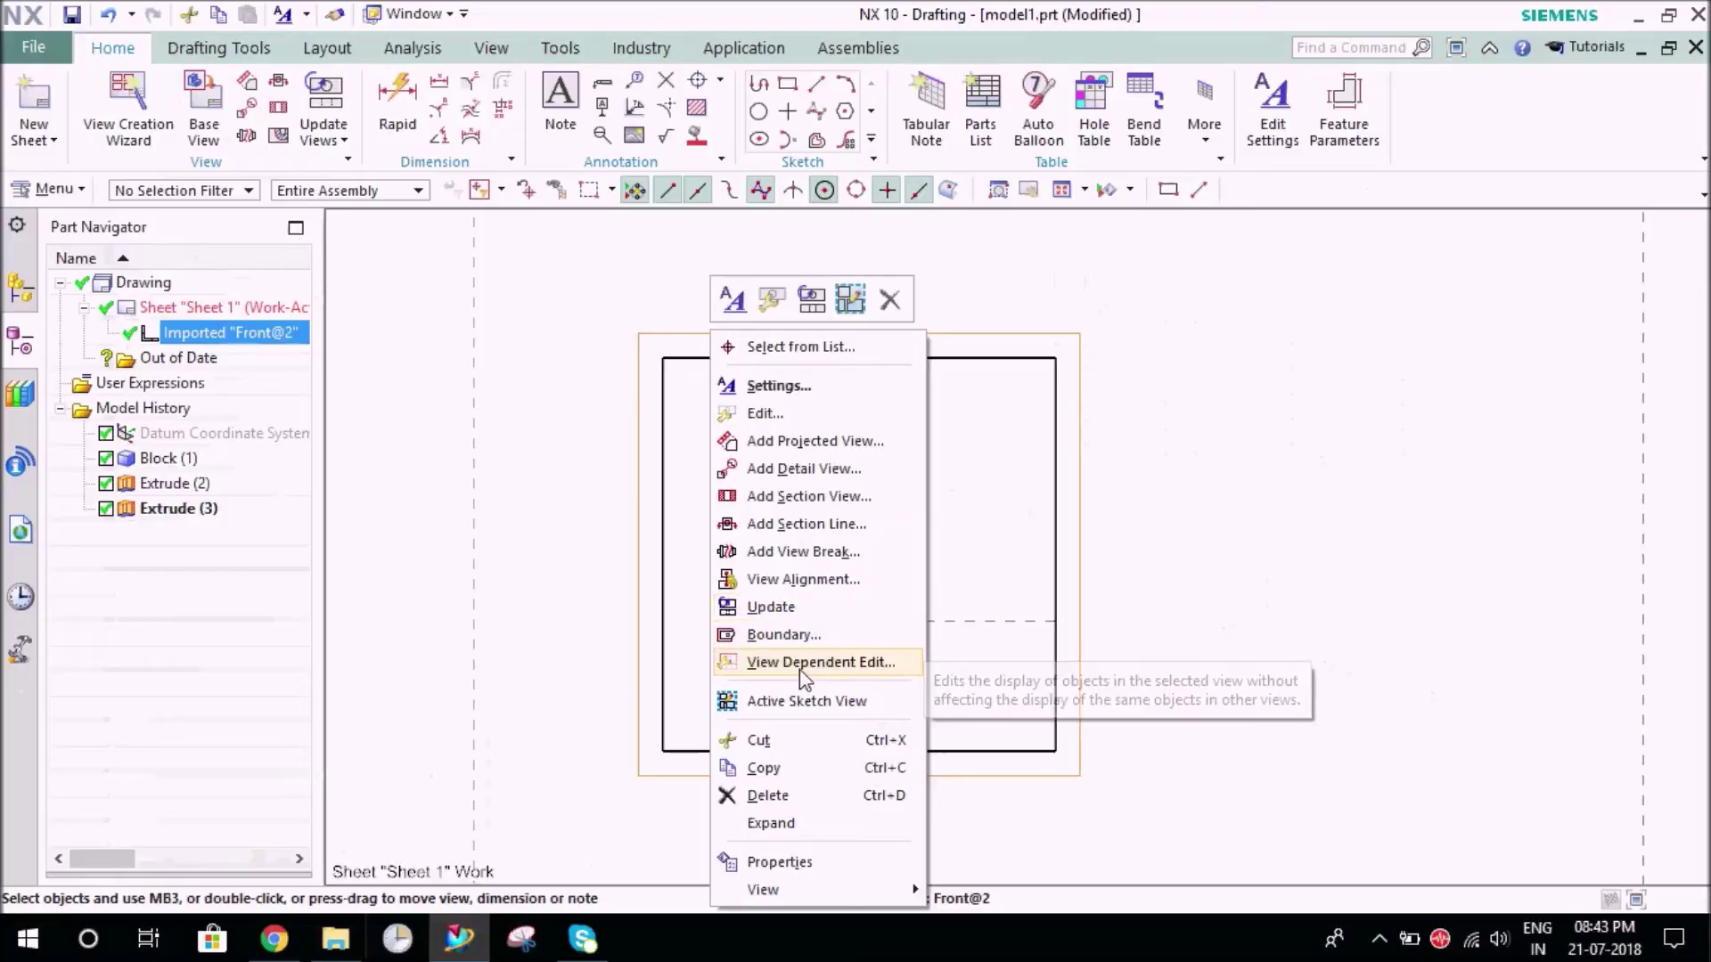
click(800, 670)
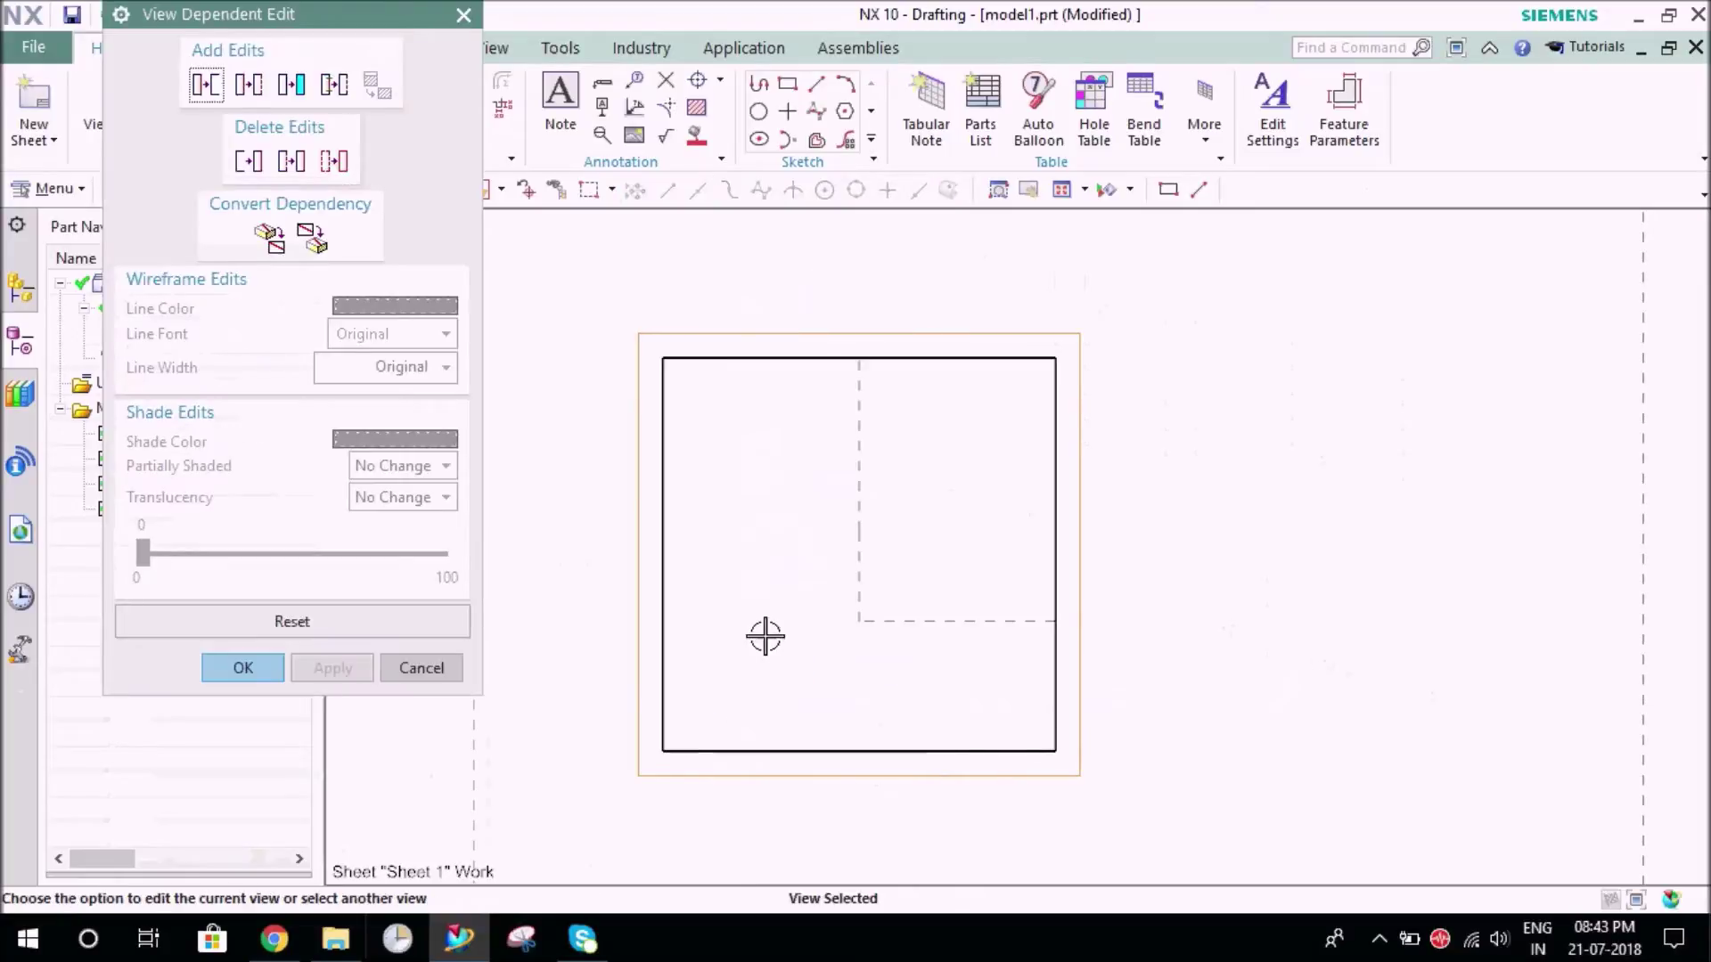
click(333, 164)
click(689, 498)
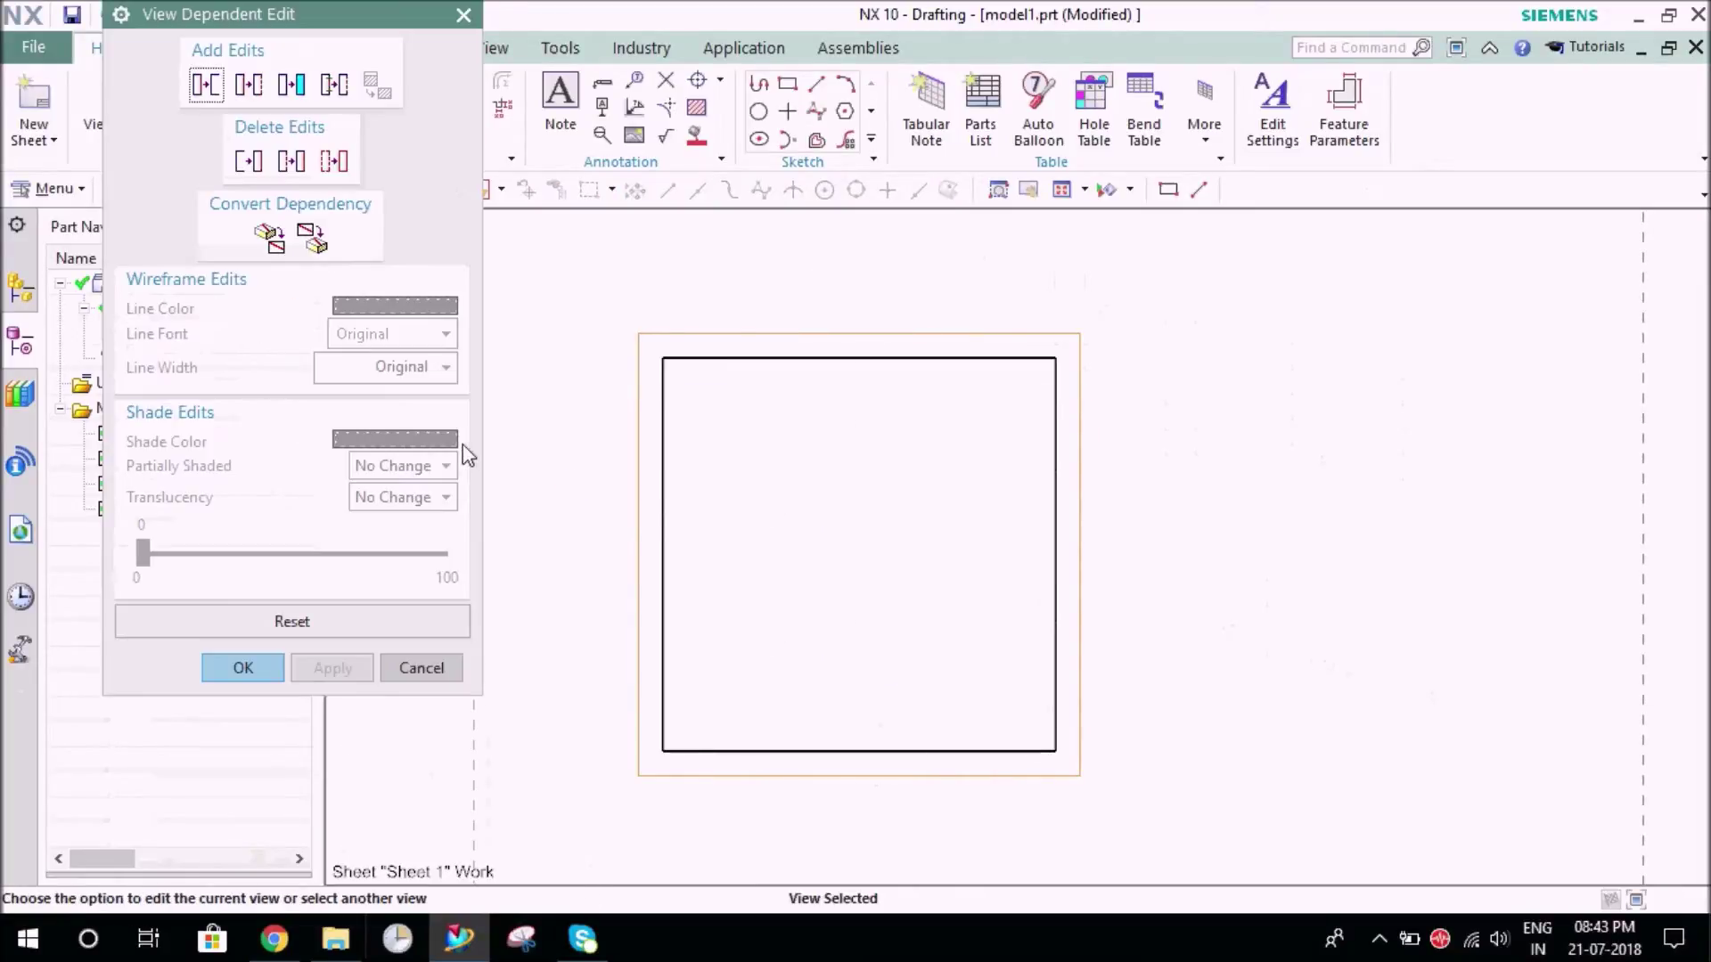
click(242, 667)
Turn off Show Referenced Edges Only in the front view's hidden line settings
click(682, 336)
click(682, 290)
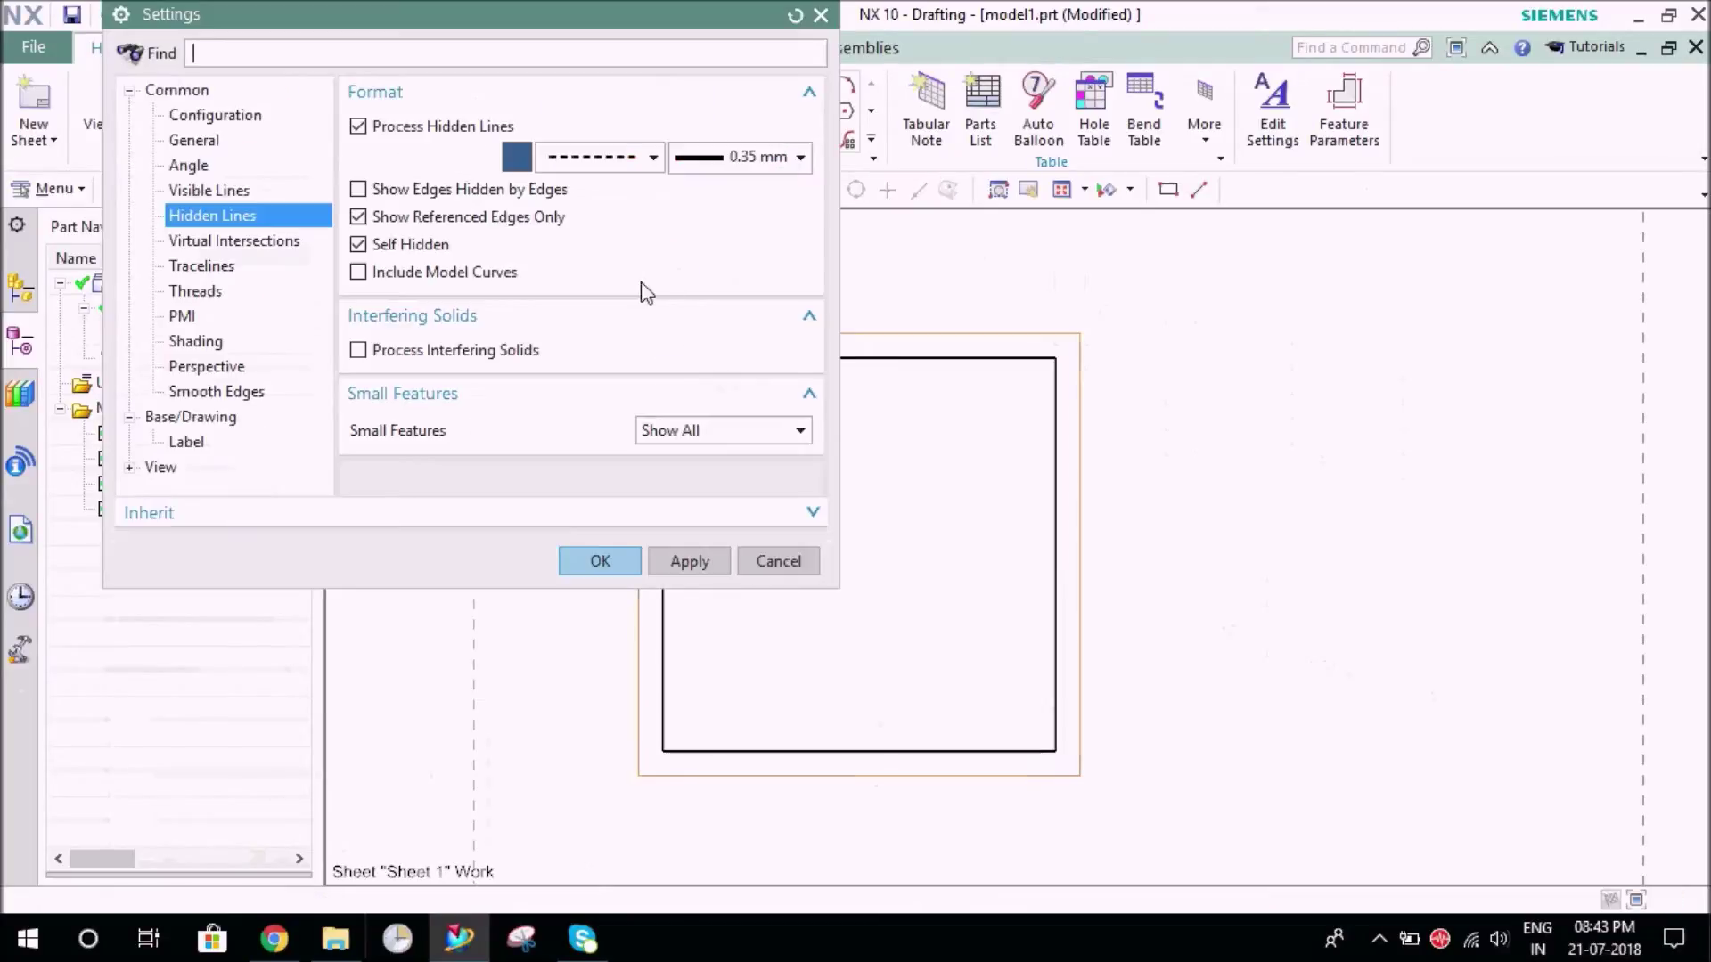
click(478, 222)
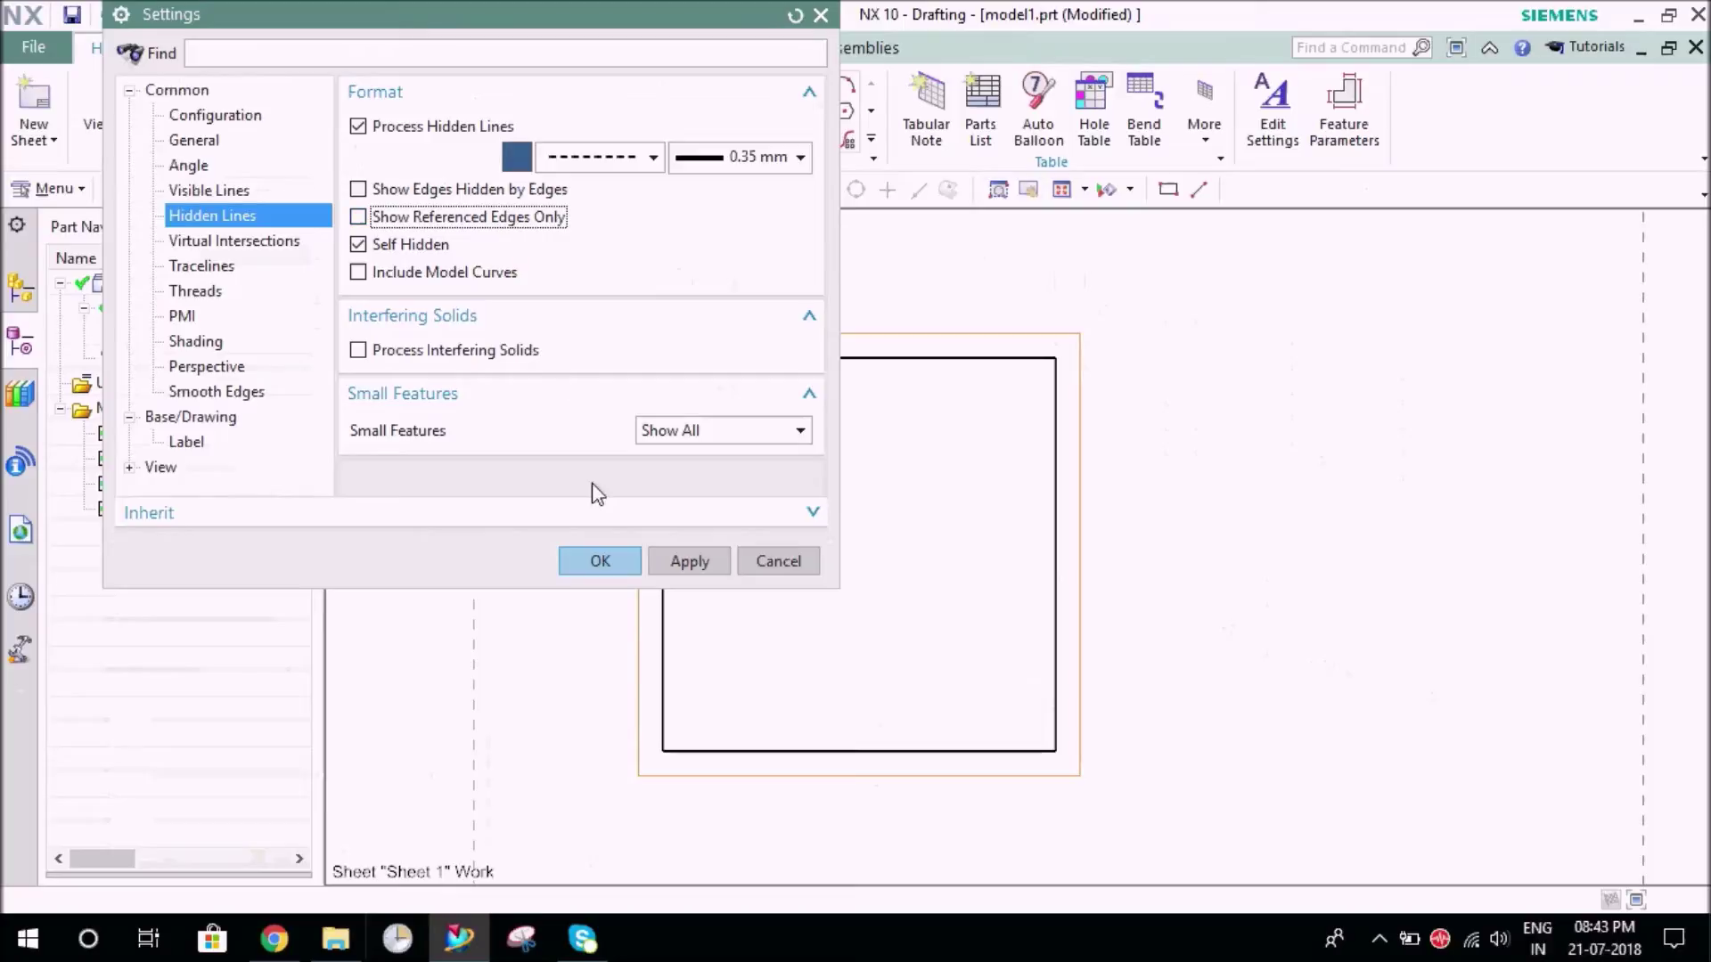
click(601, 562)
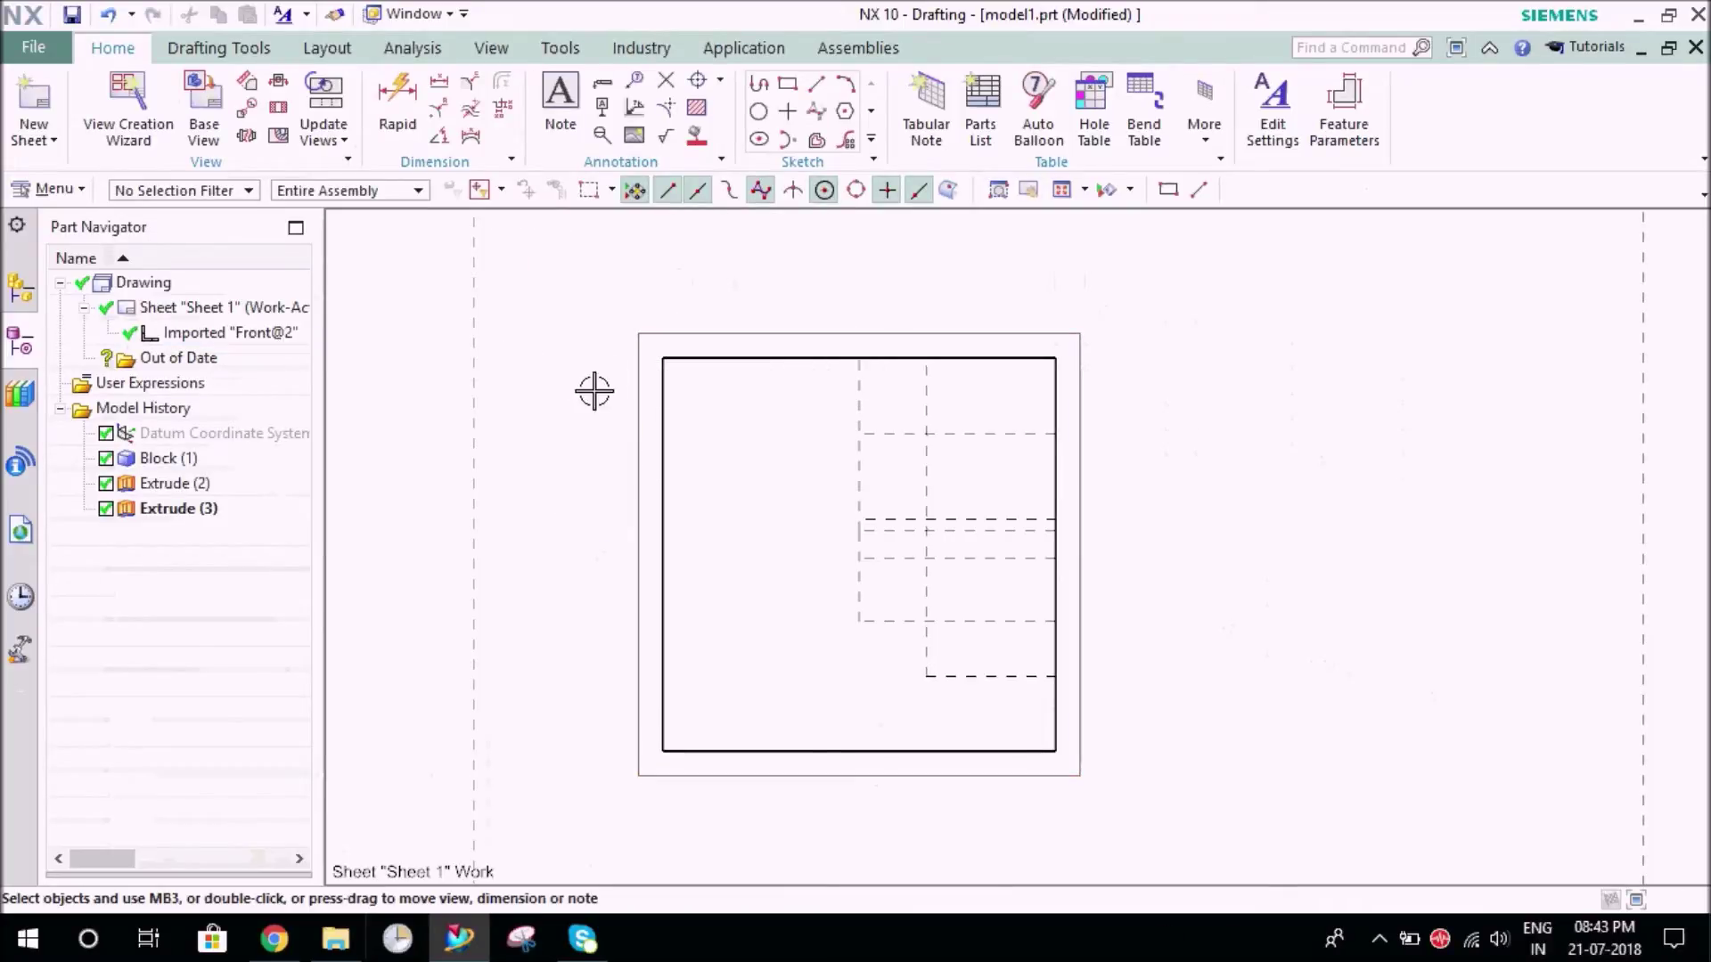
Expand the front view and open interface customization at the Curve commands of the Insert category
right_click(643, 337)
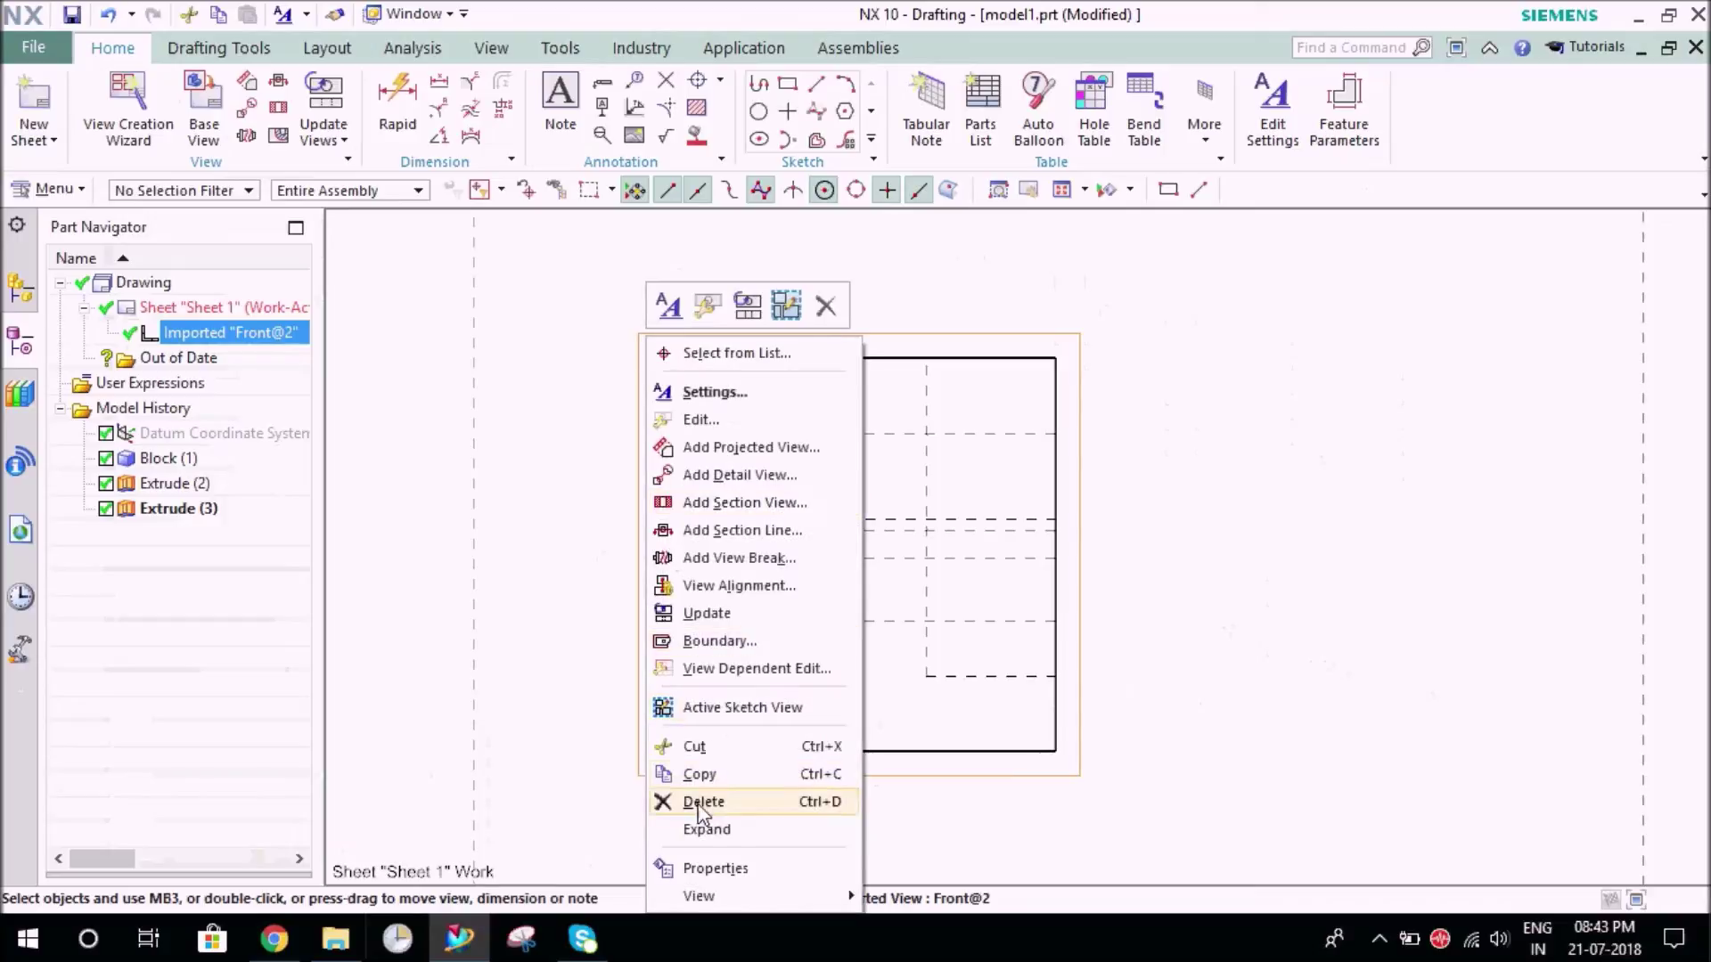
click(704, 831)
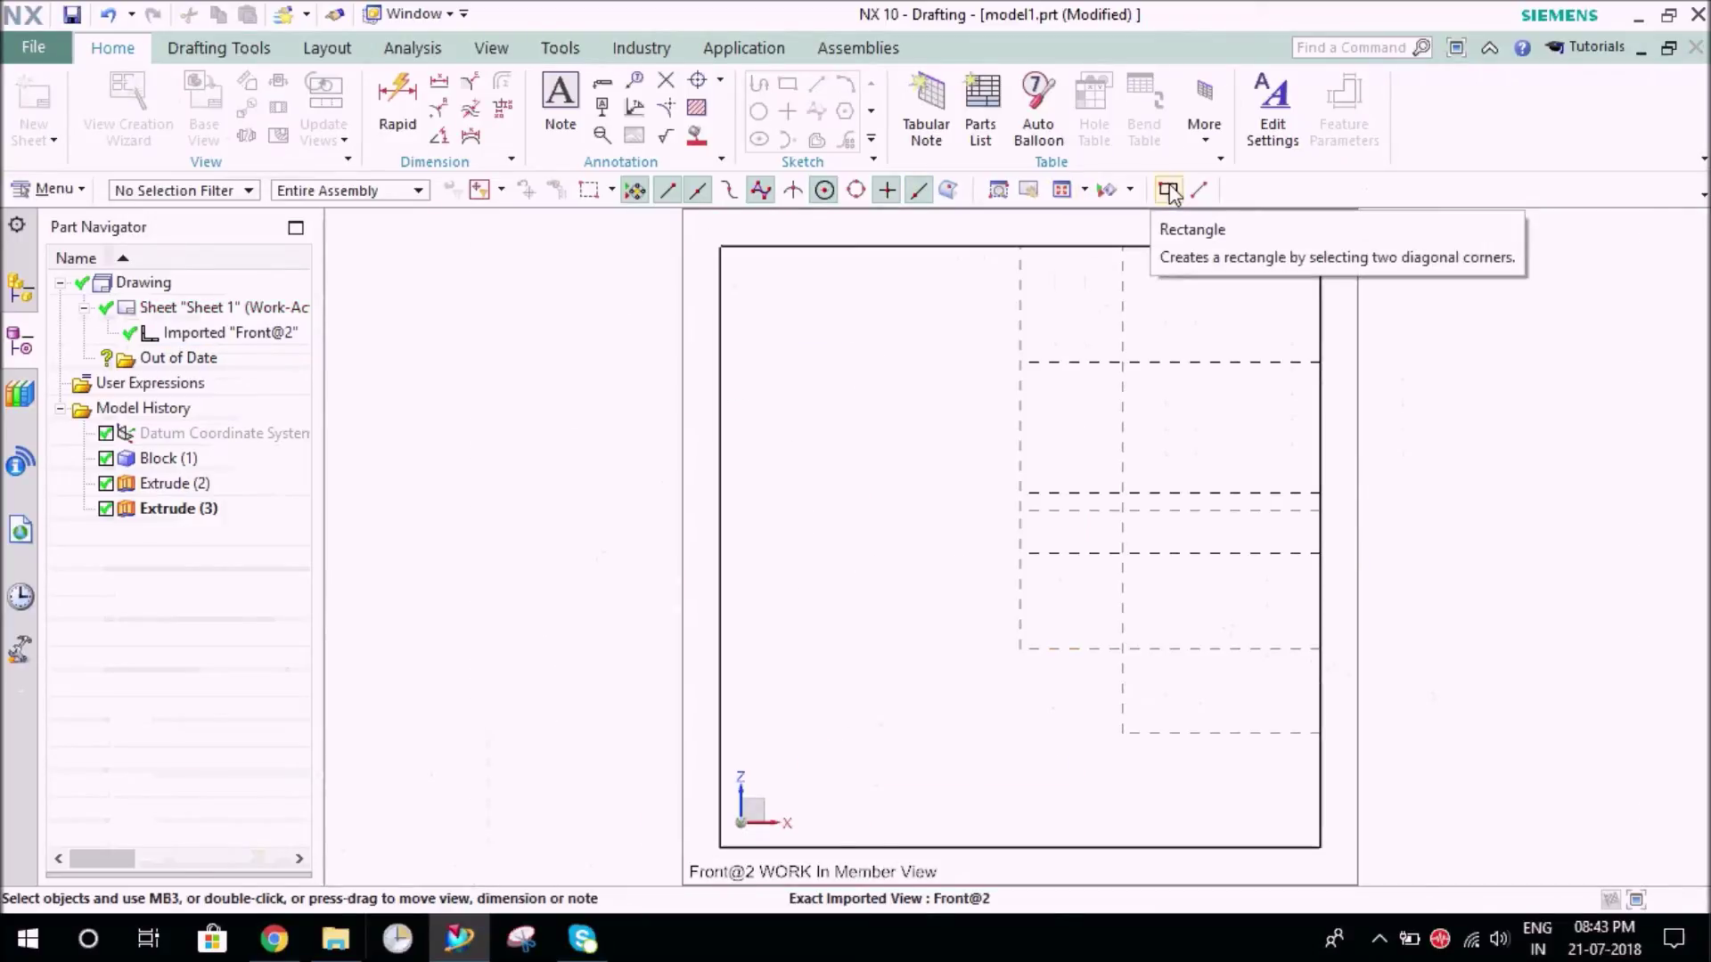
right_click(1263, 195)
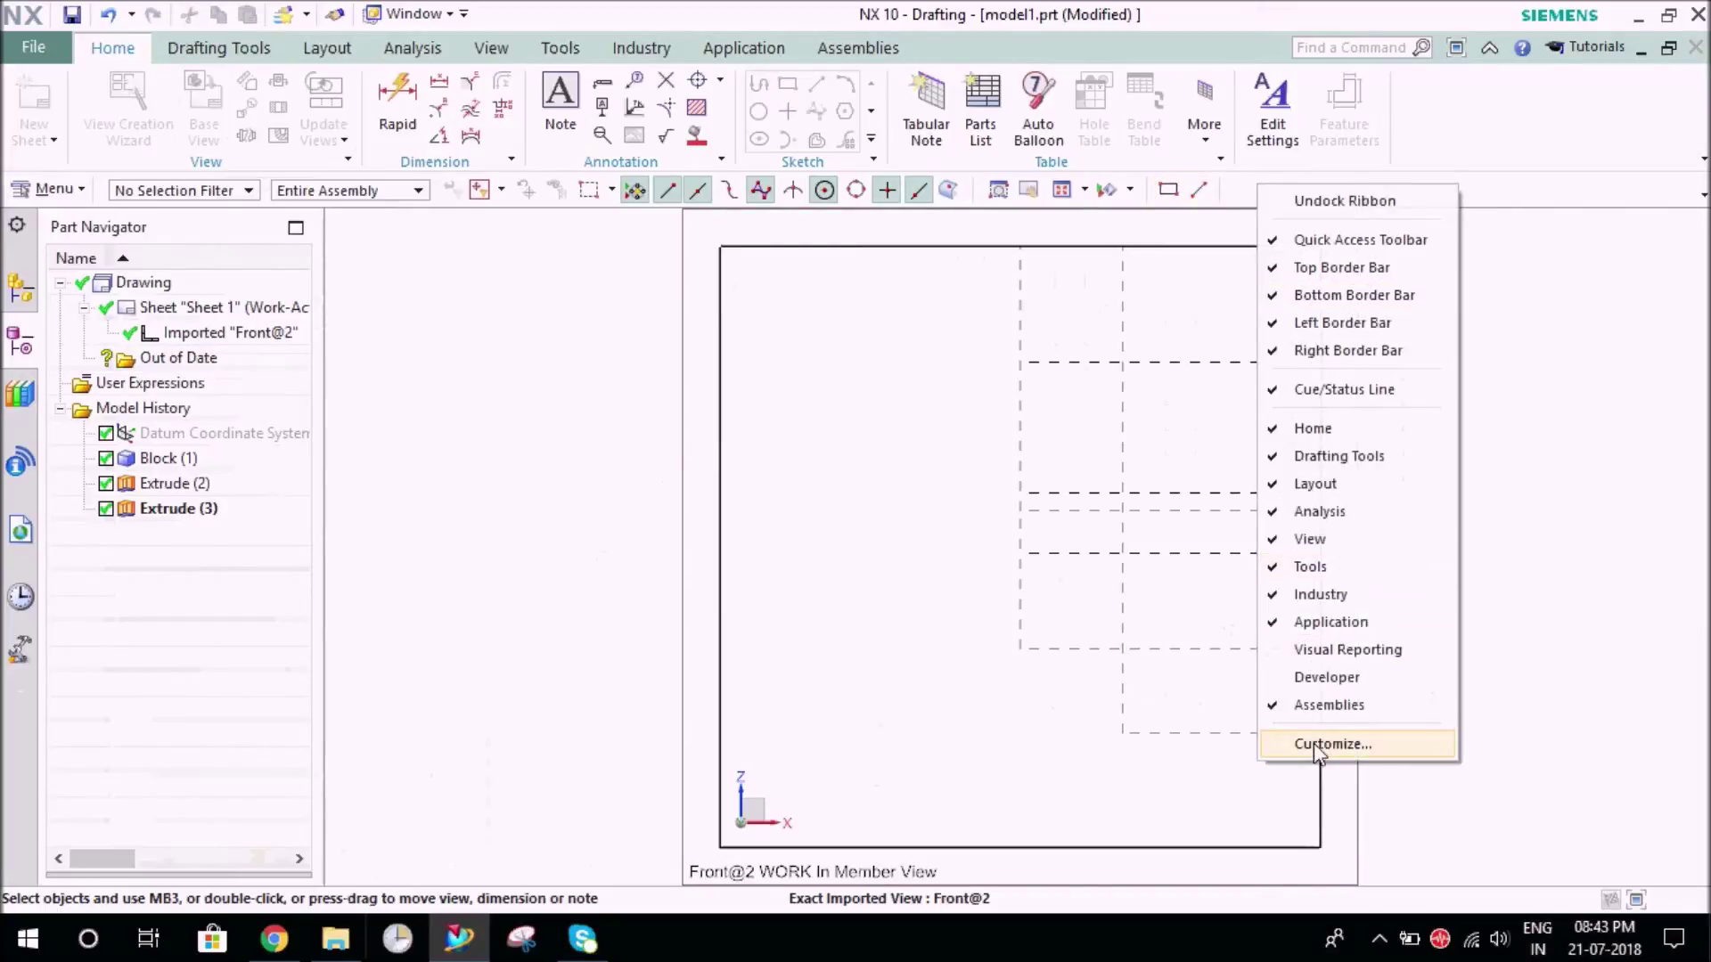
click(1352, 744)
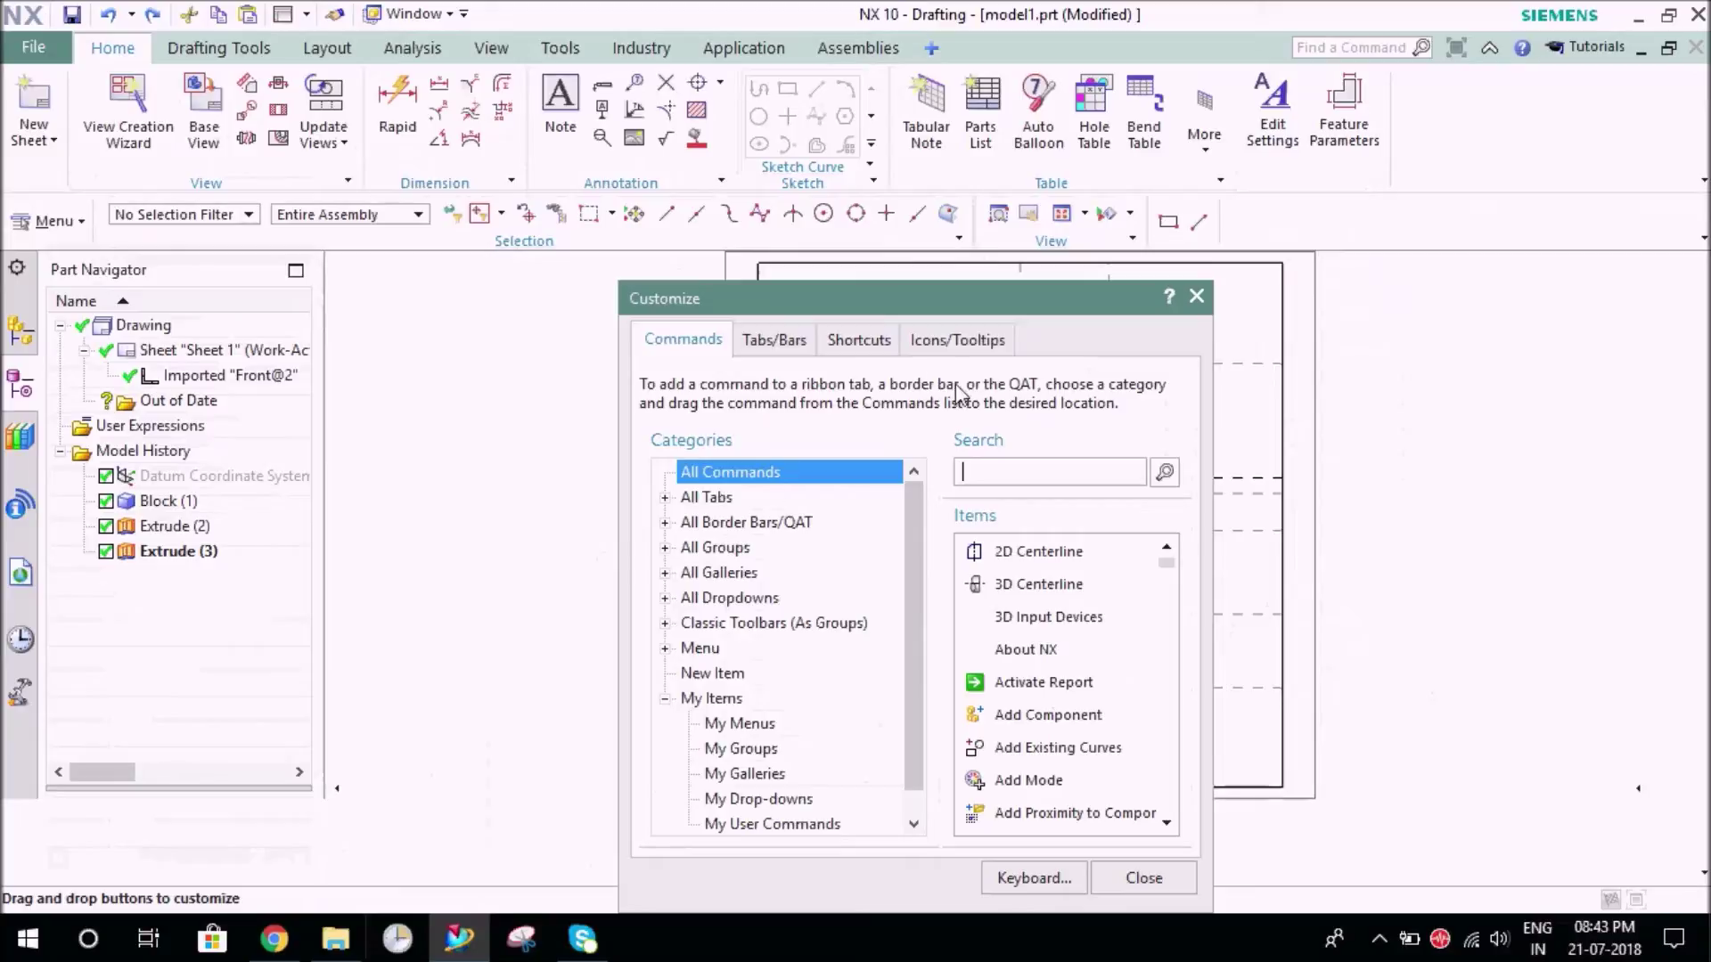
click(699, 649)
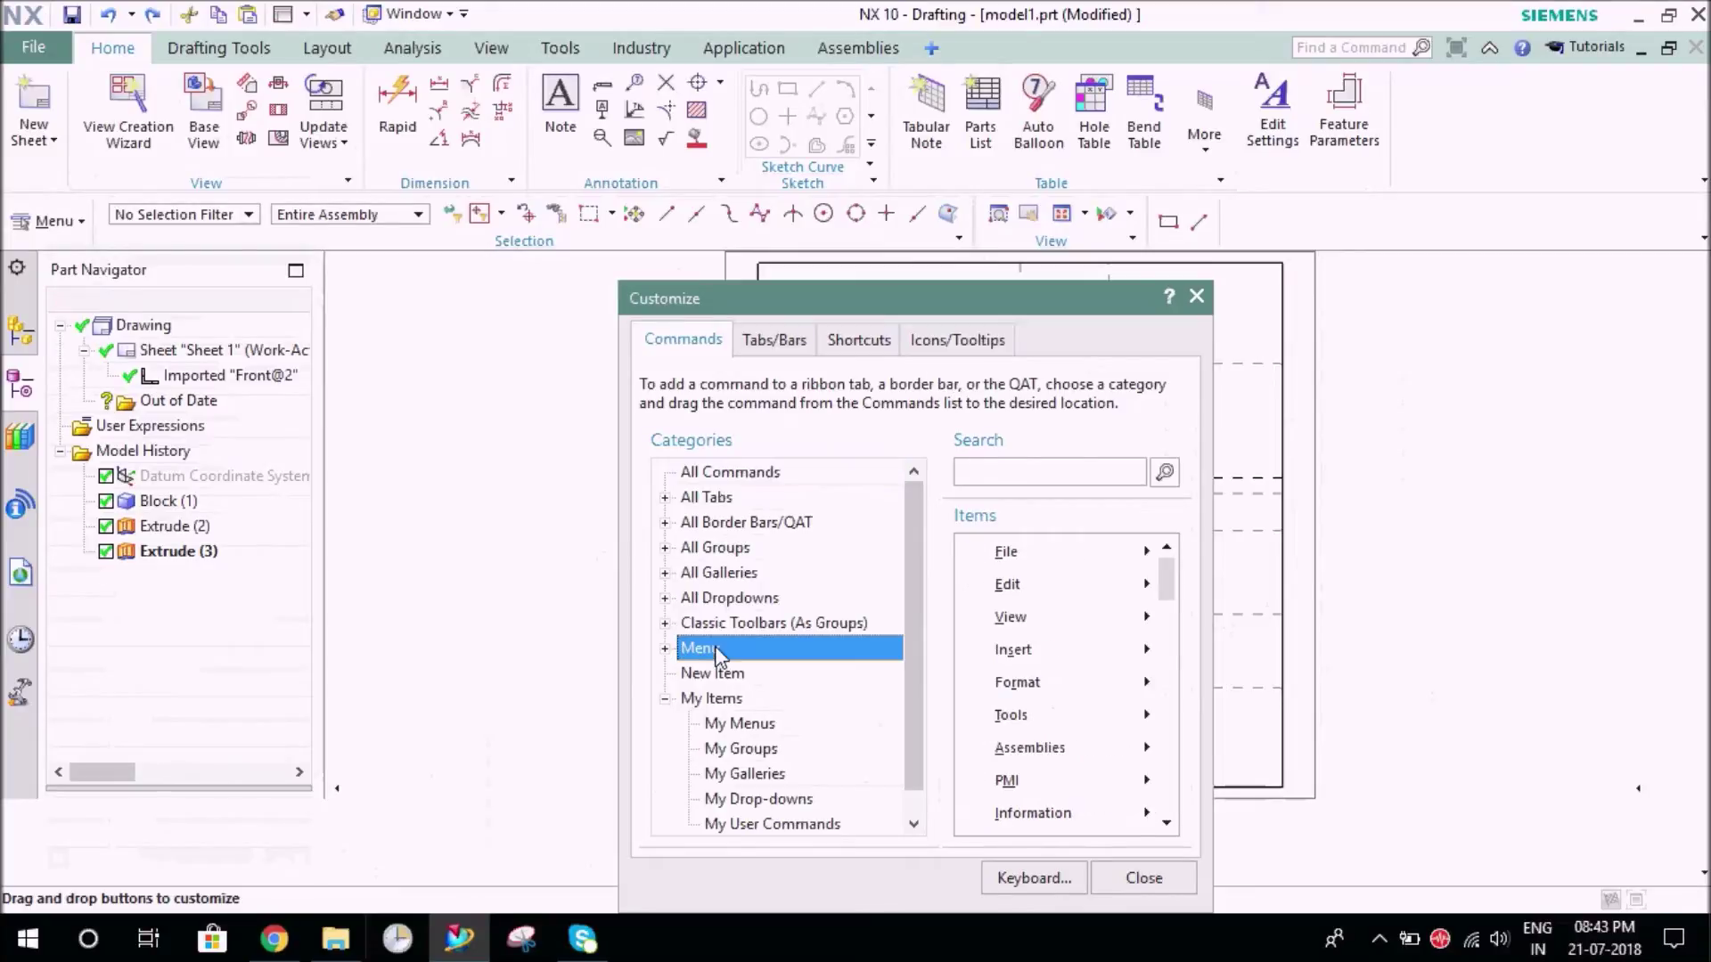
click(666, 650)
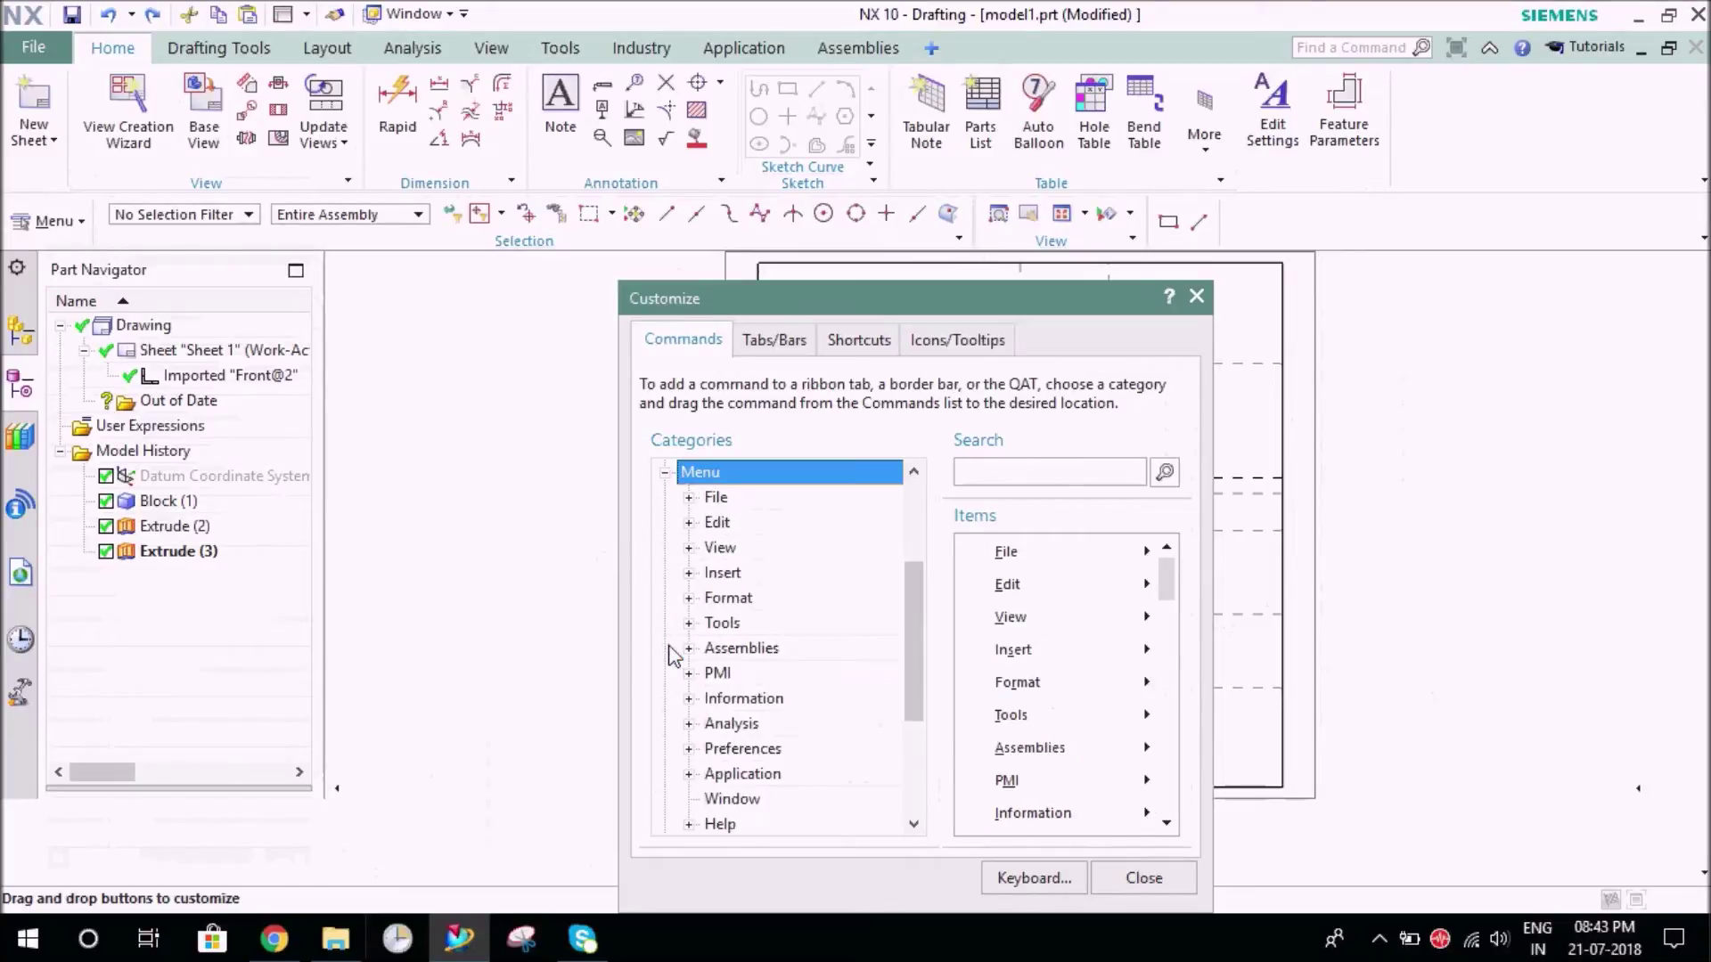
click(729, 575)
click(688, 573)
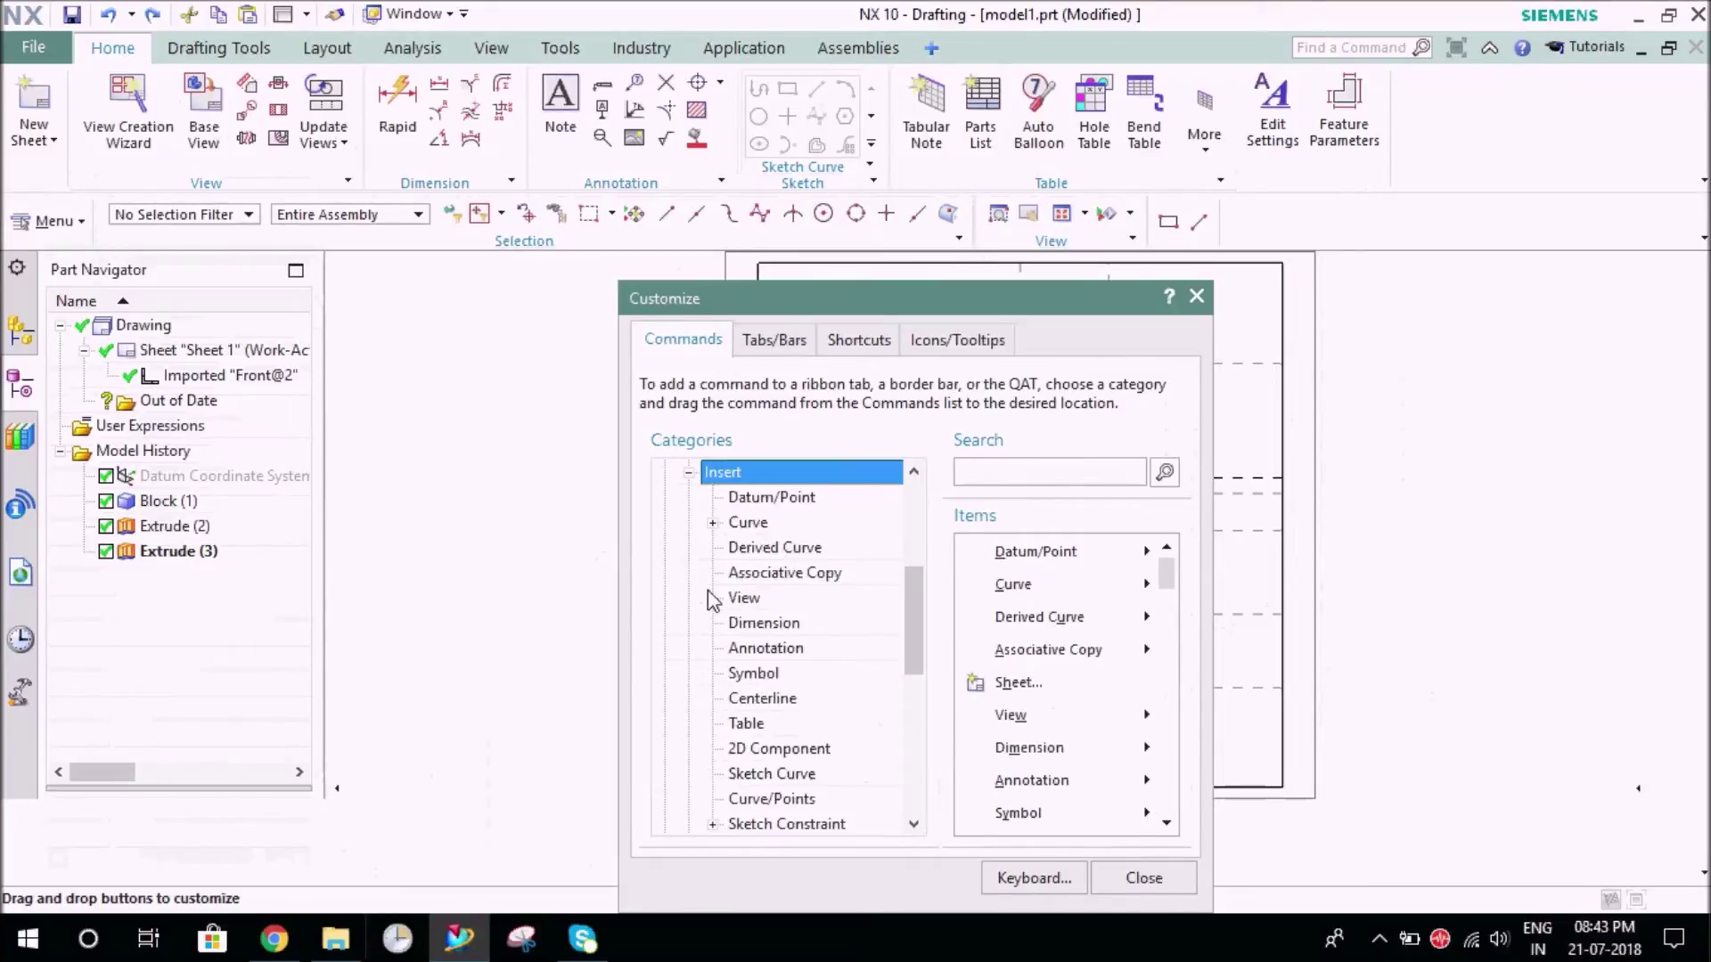
click(747, 525)
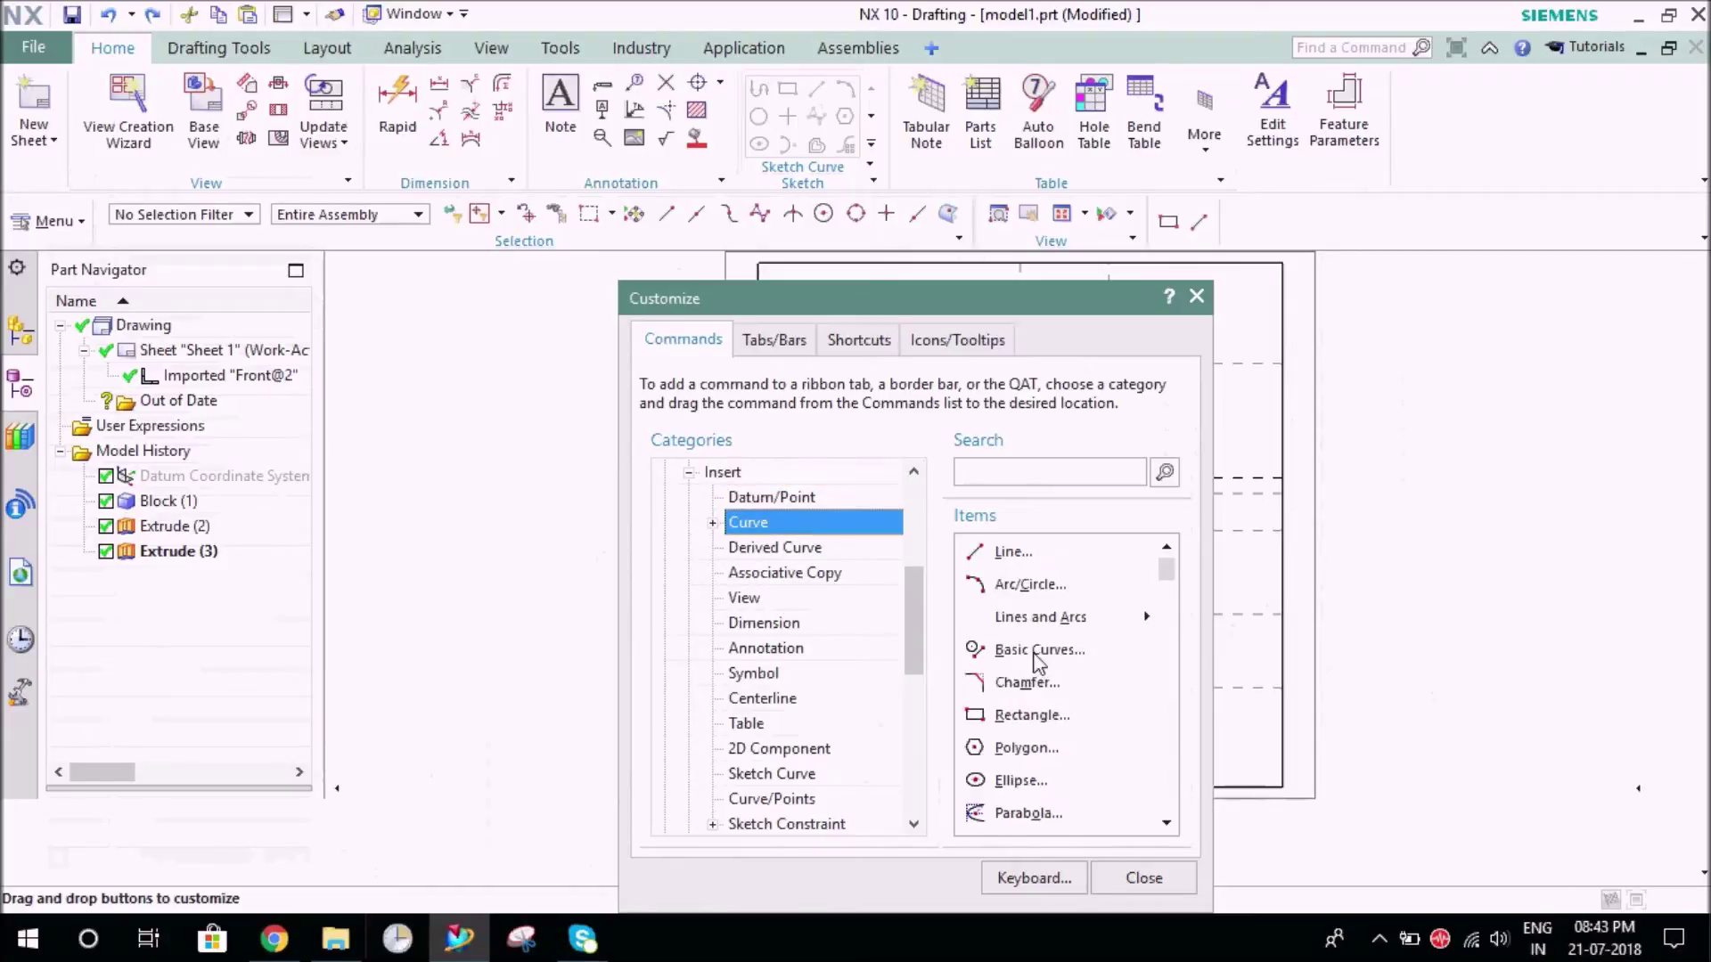
Remove the existing Rectangle and Line commands from the top border bar
drag(1031, 723, 1168, 223)
right_click(1171, 228)
right_click(1167, 223)
right_click(1169, 225)
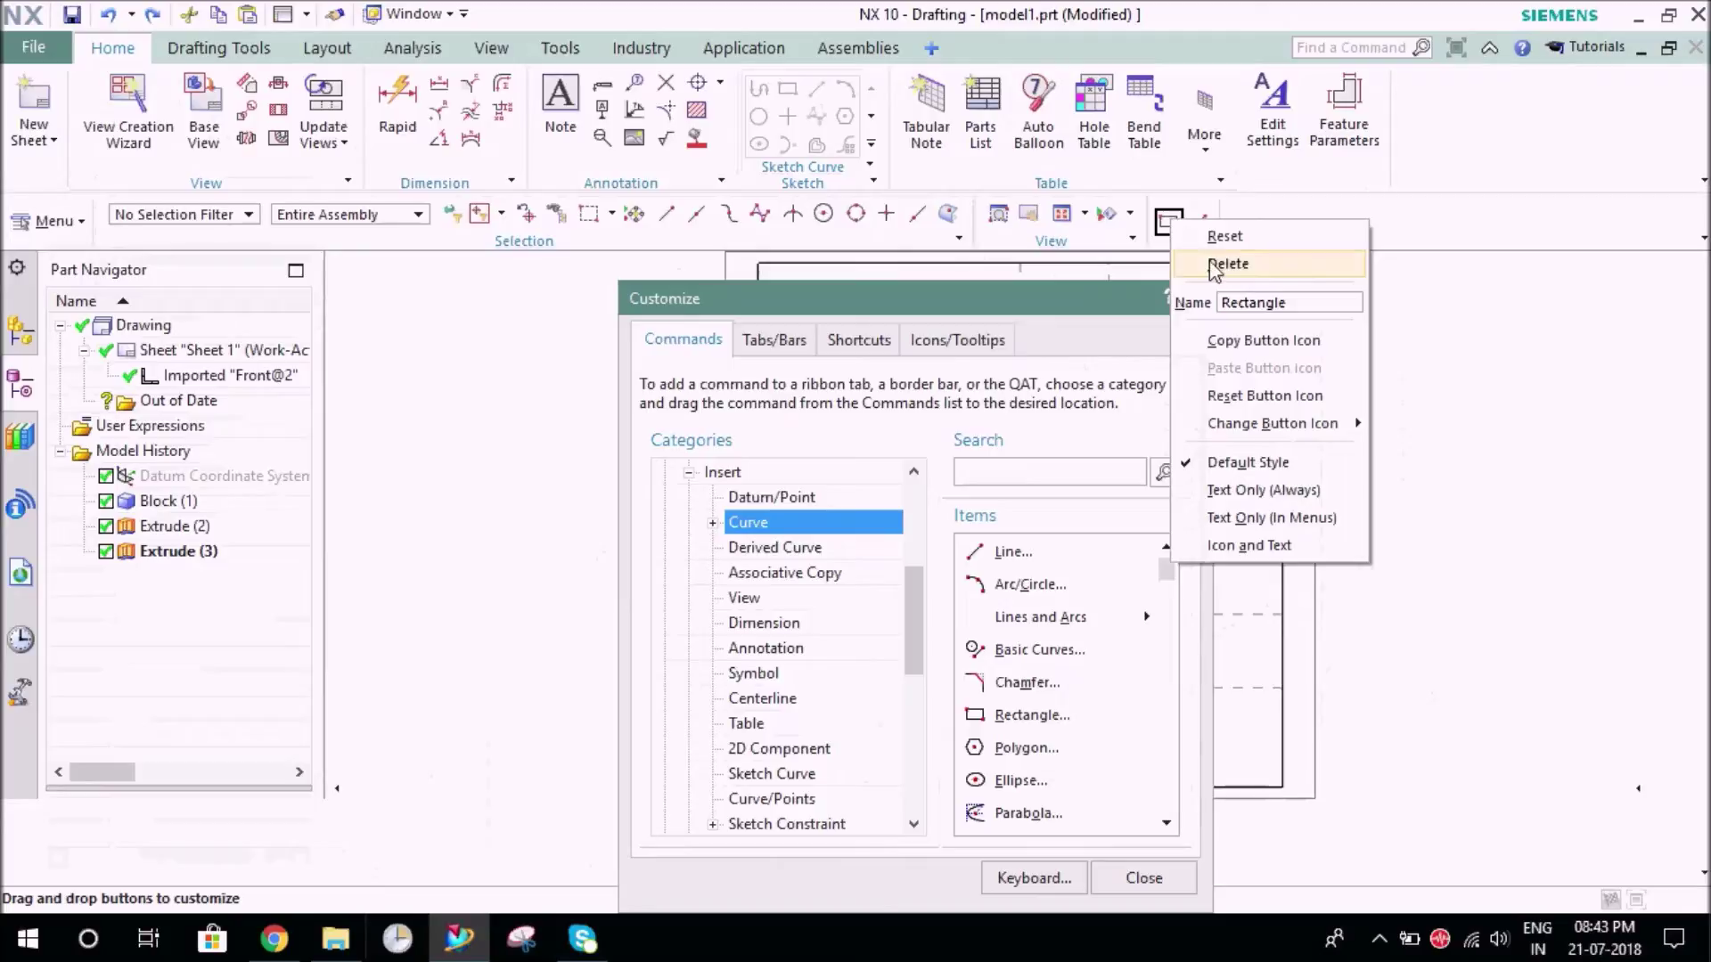
click(1216, 264)
right_click(1168, 223)
click(1228, 264)
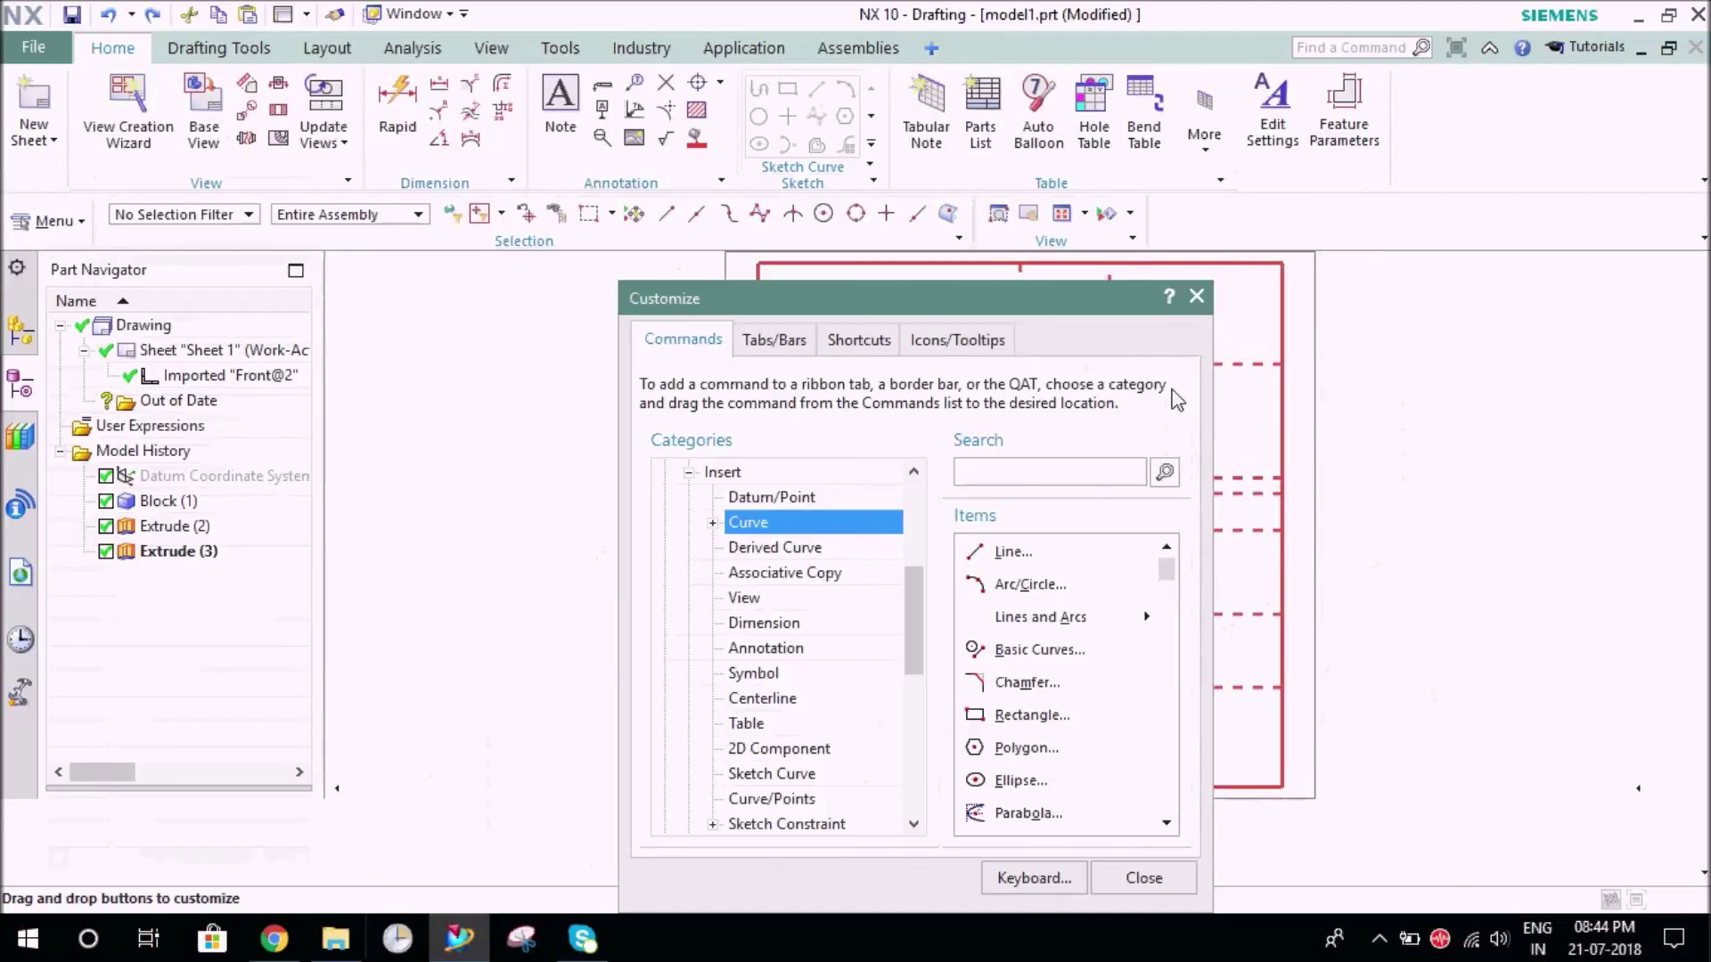
Add the Rectangle, Line and Studio Spline curve commands to the top border bar and finish customizing
drag(1023, 703, 1077, 538)
drag(1168, 239, 1168, 237)
drag(1025, 549, 1263, 219)
scroll(1033, 758, down, 8)
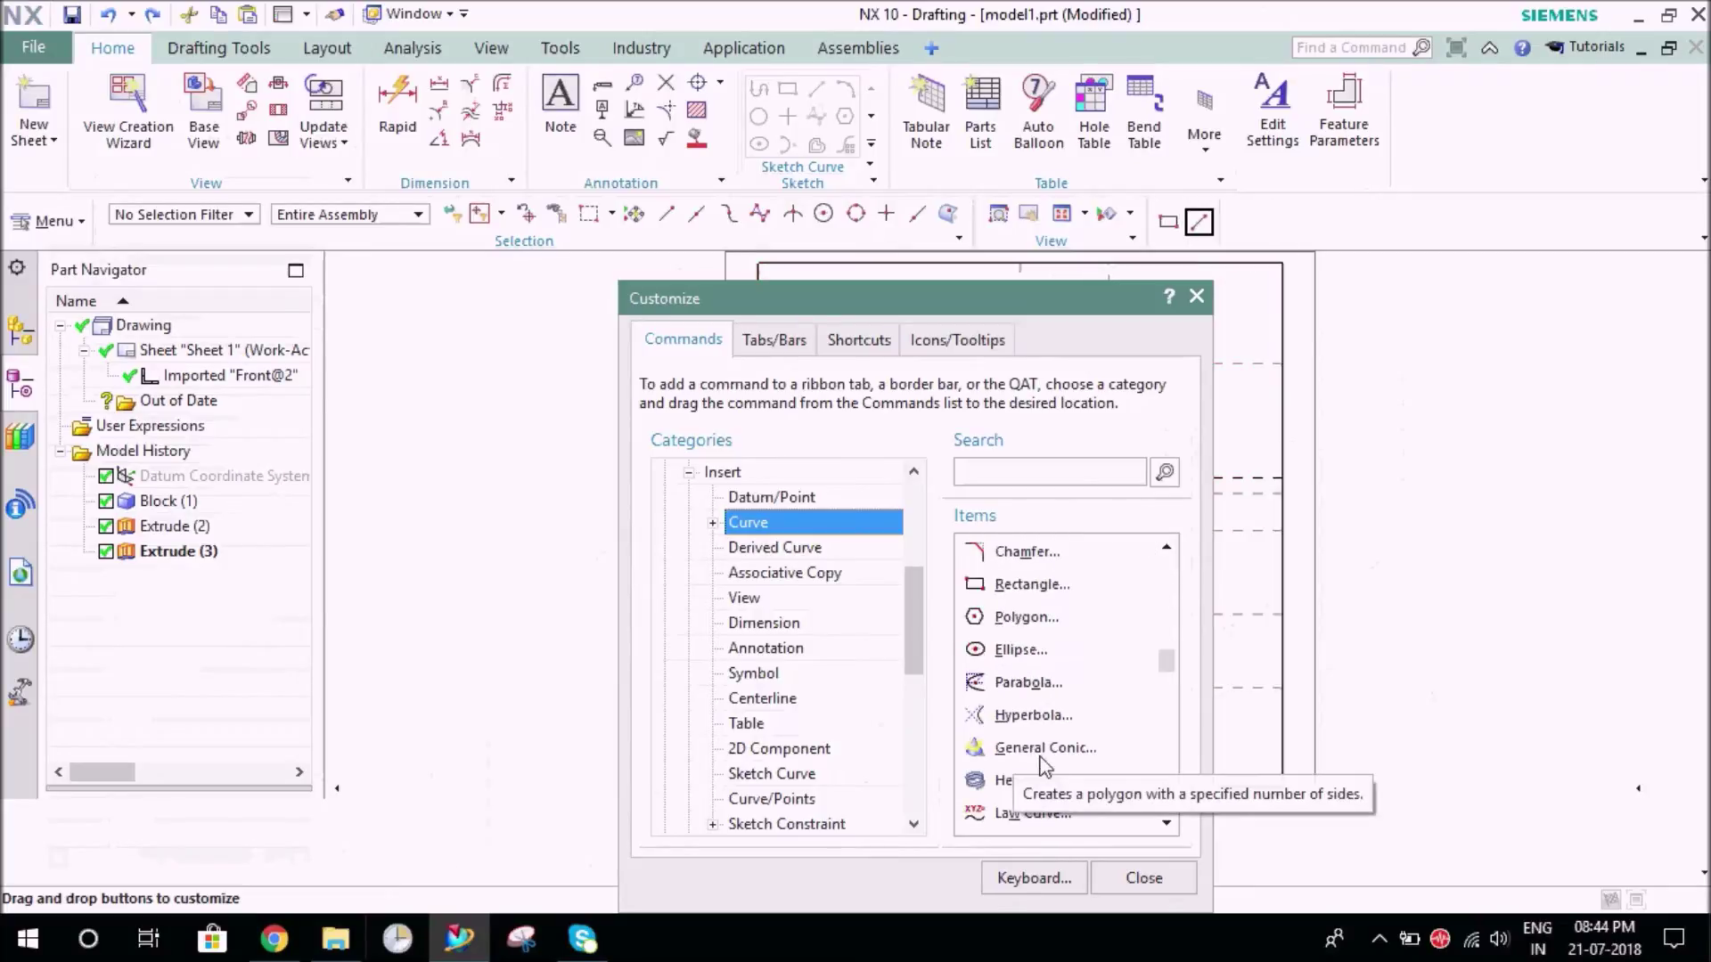
drag(1056, 786, 1274, 224)
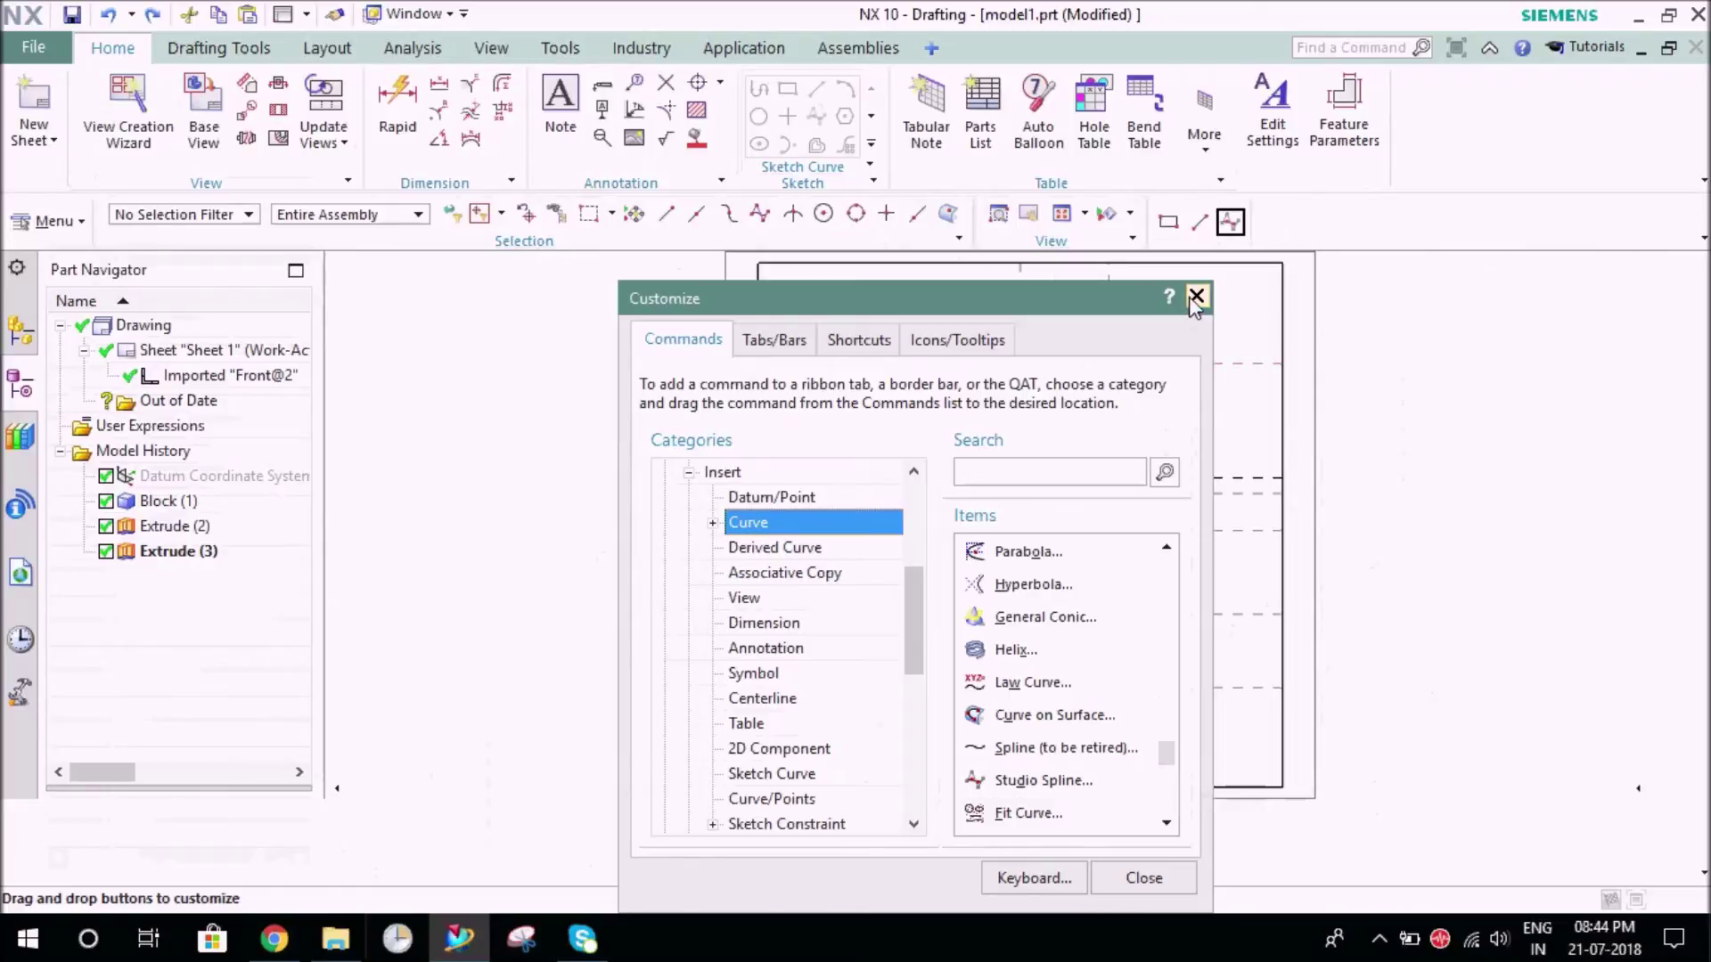
click(1194, 298)
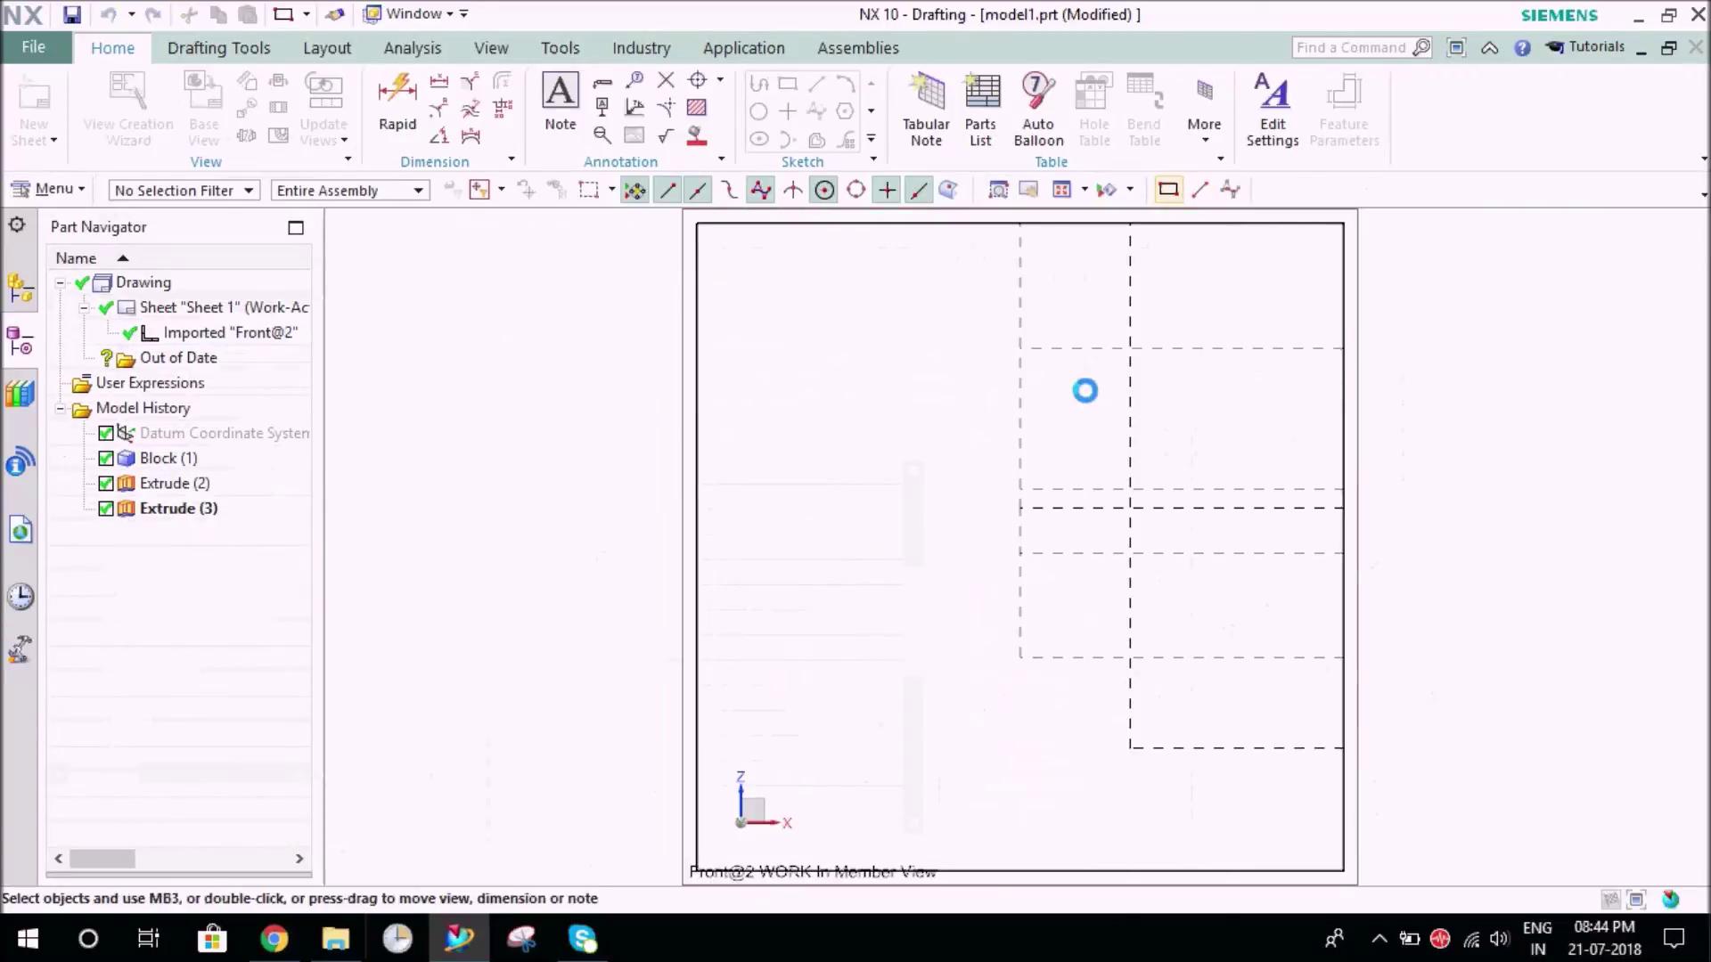
Draw a freehand rectangle inside the block outline of the expanded front view, beside the dashed lines
click(746, 447)
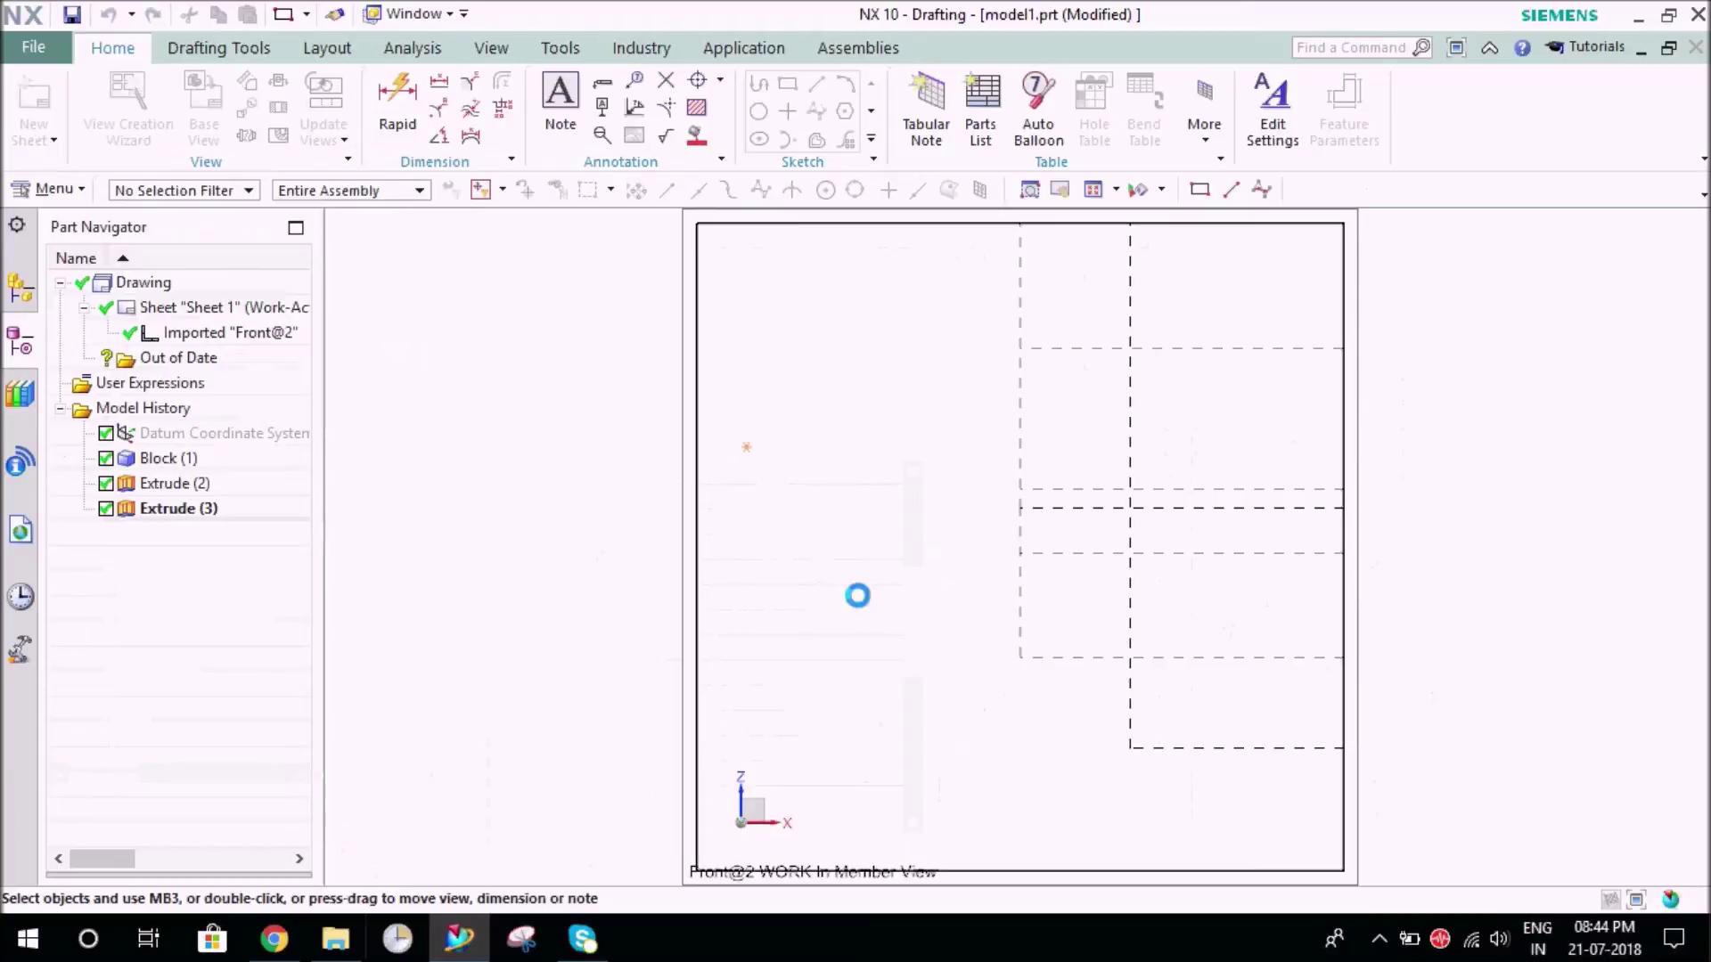
click(963, 652)
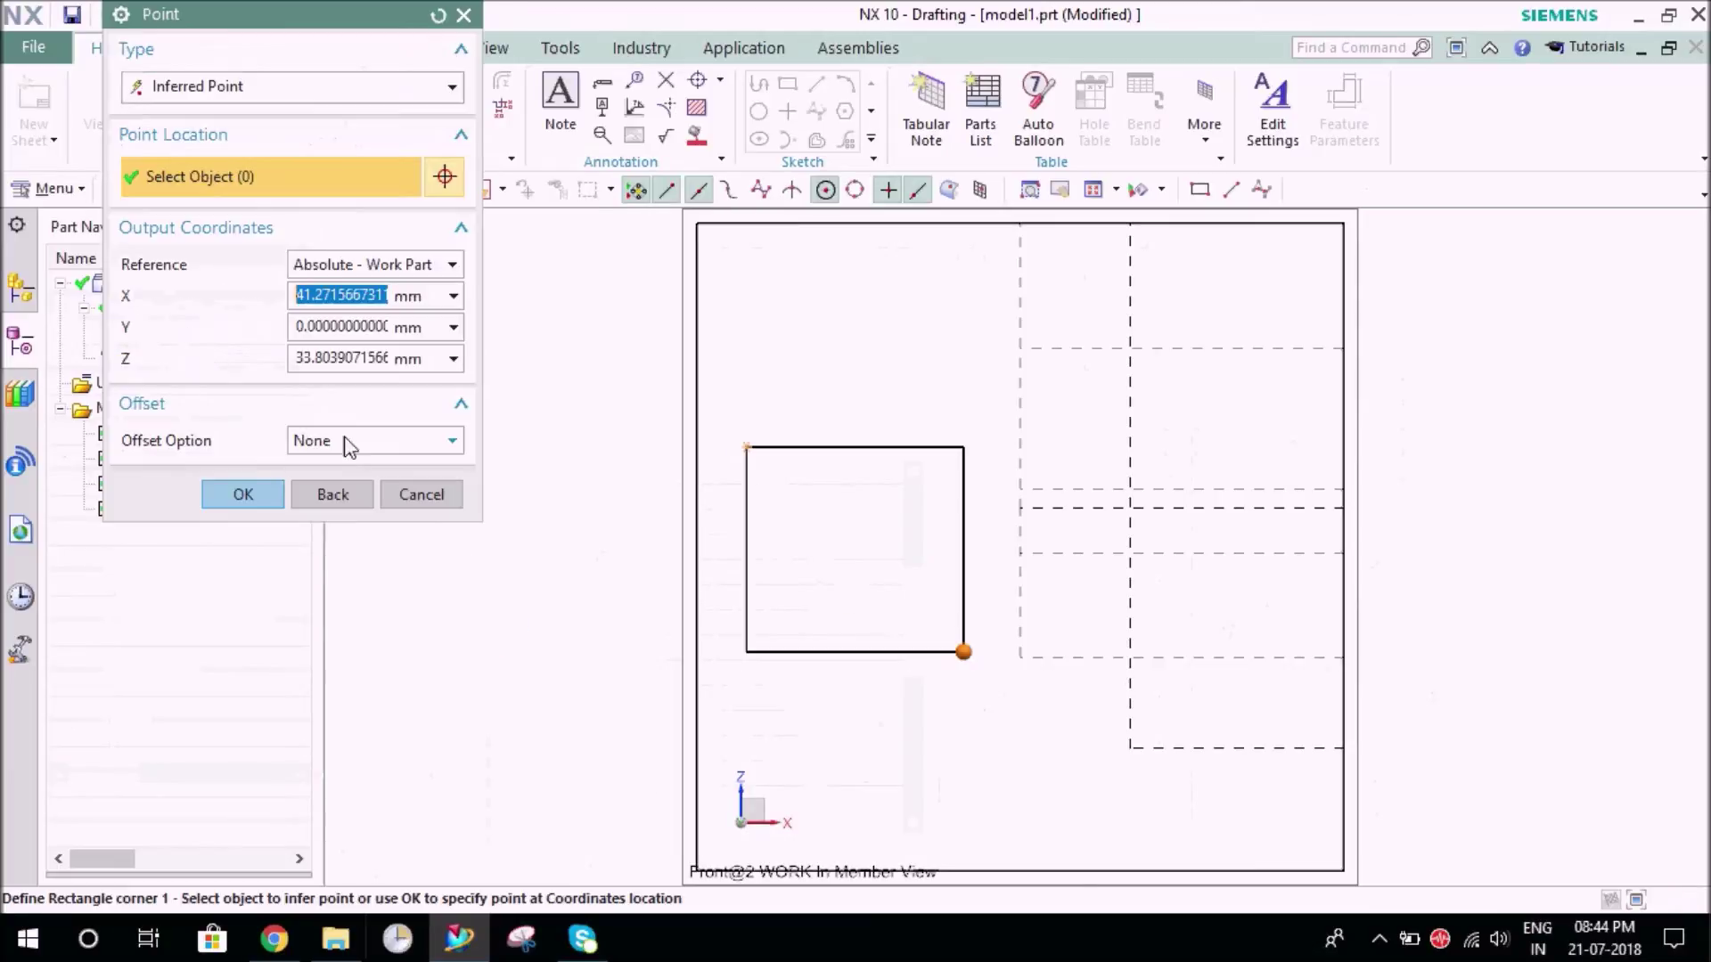
Draw a five-point Through Points studio spline below the rectangle, ending at the dashed lines' lower corner, and leave the expanded view
click(420, 497)
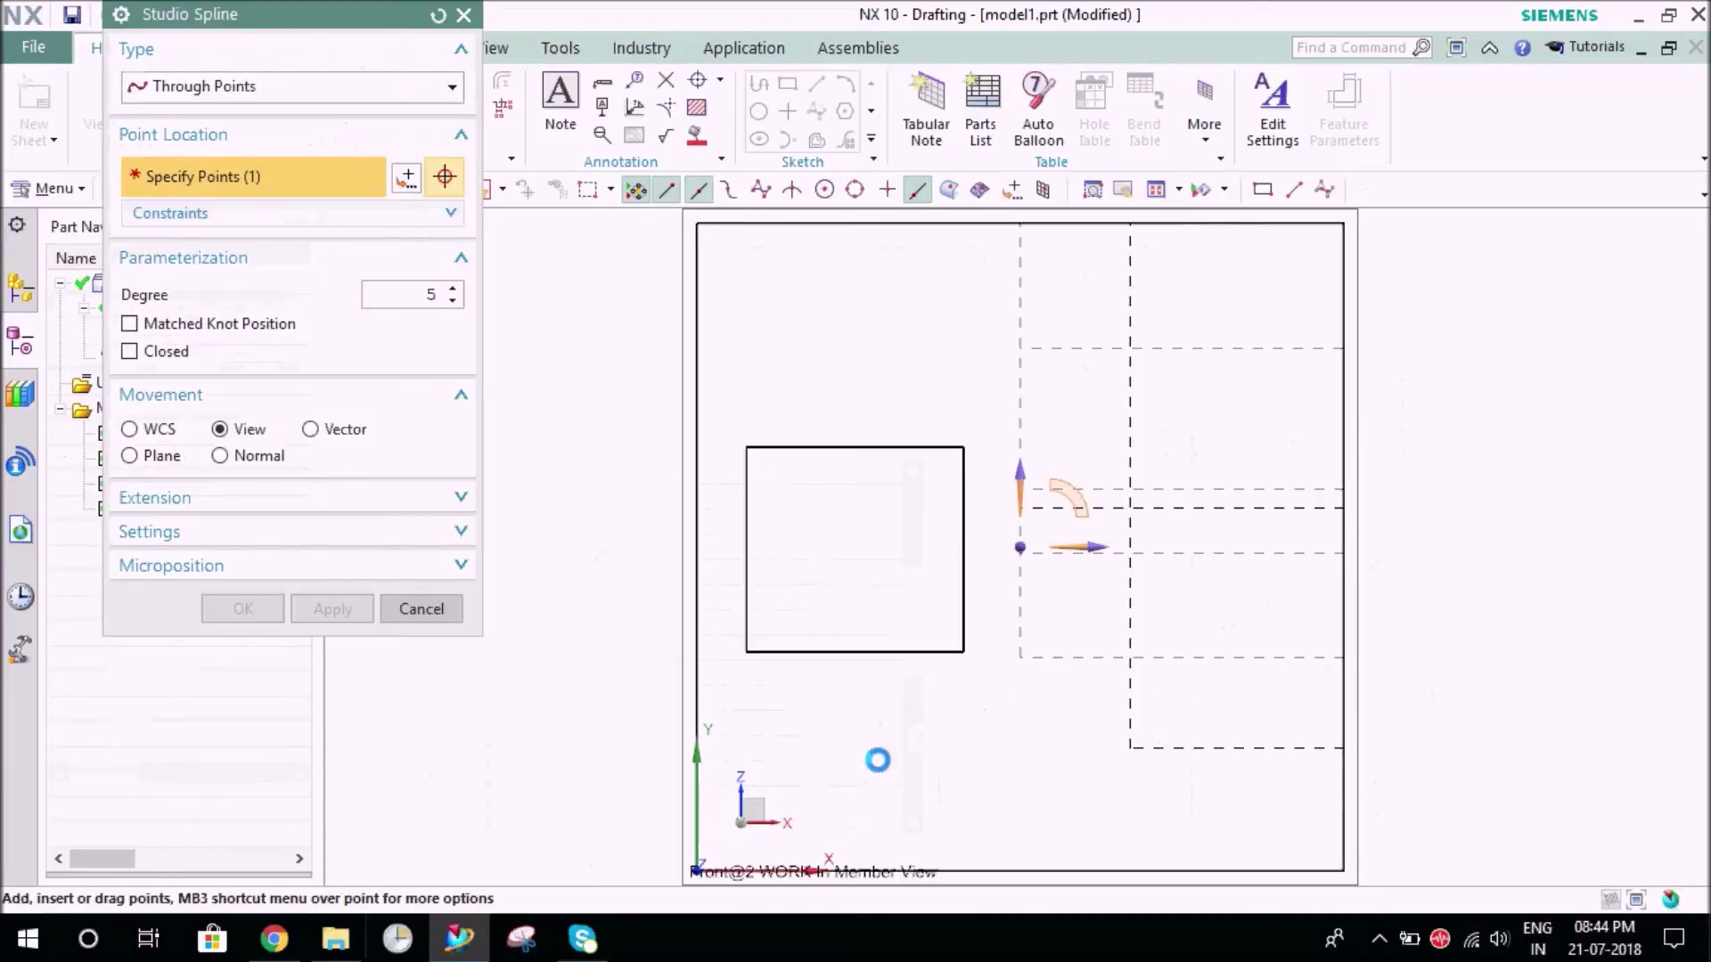
click(921, 762)
click(998, 765)
click(1056, 724)
click(1021, 657)
click(254, 610)
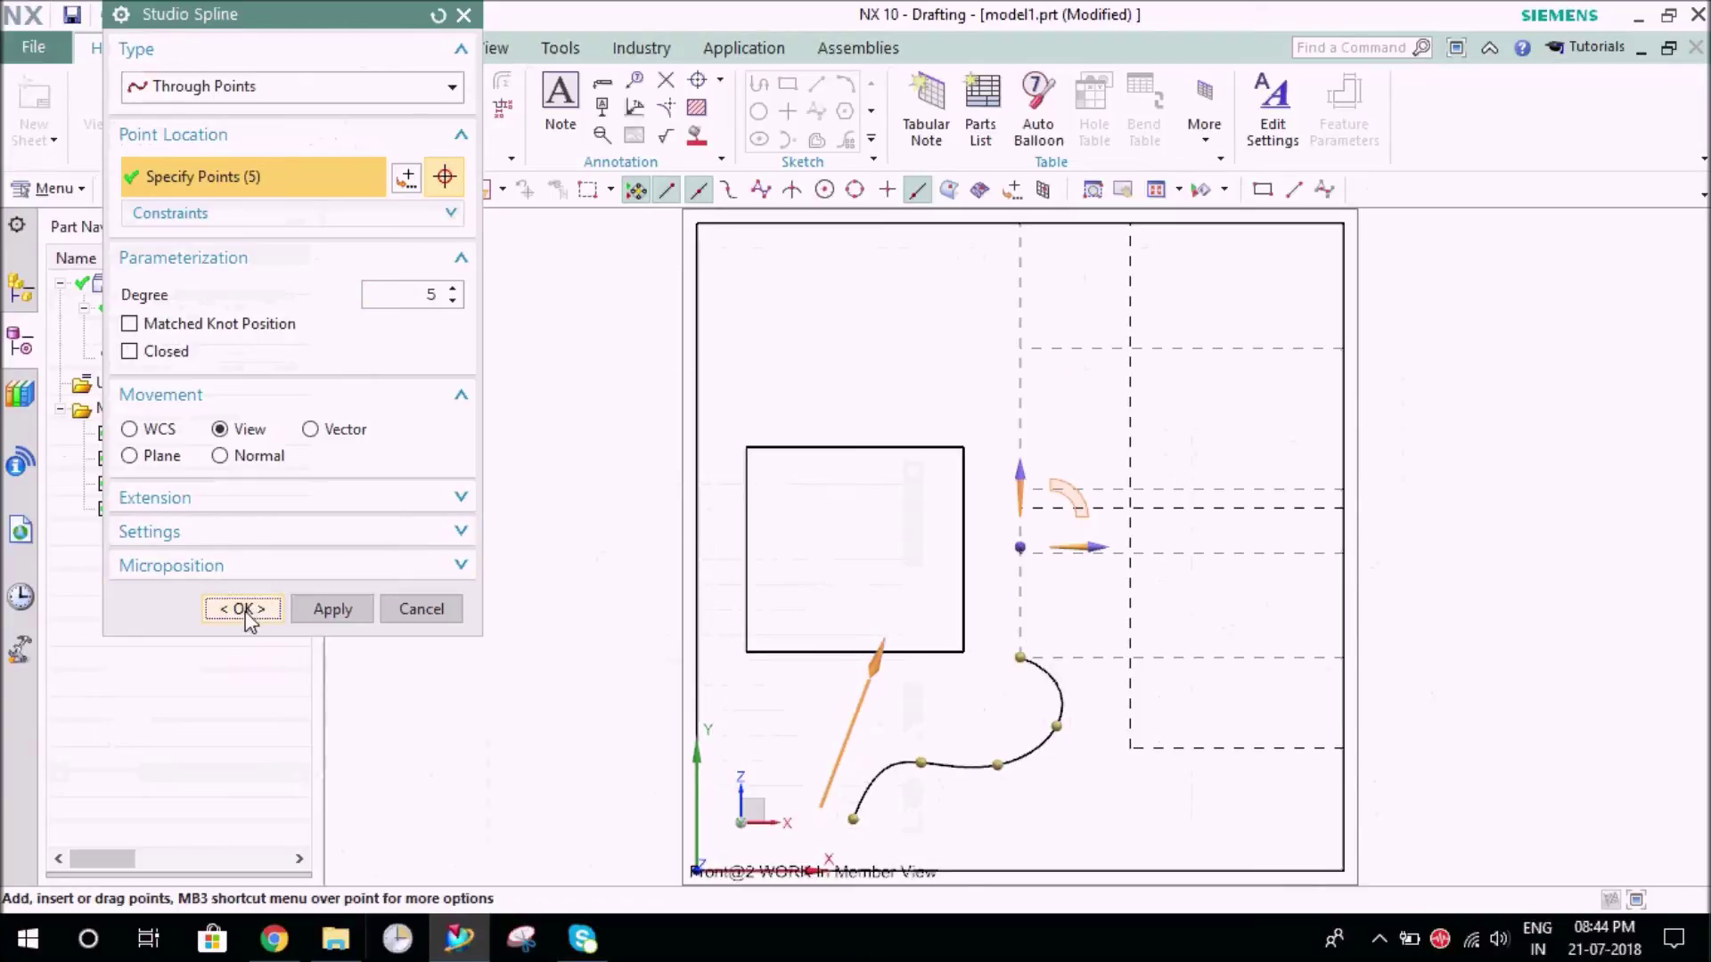
click(855, 510)
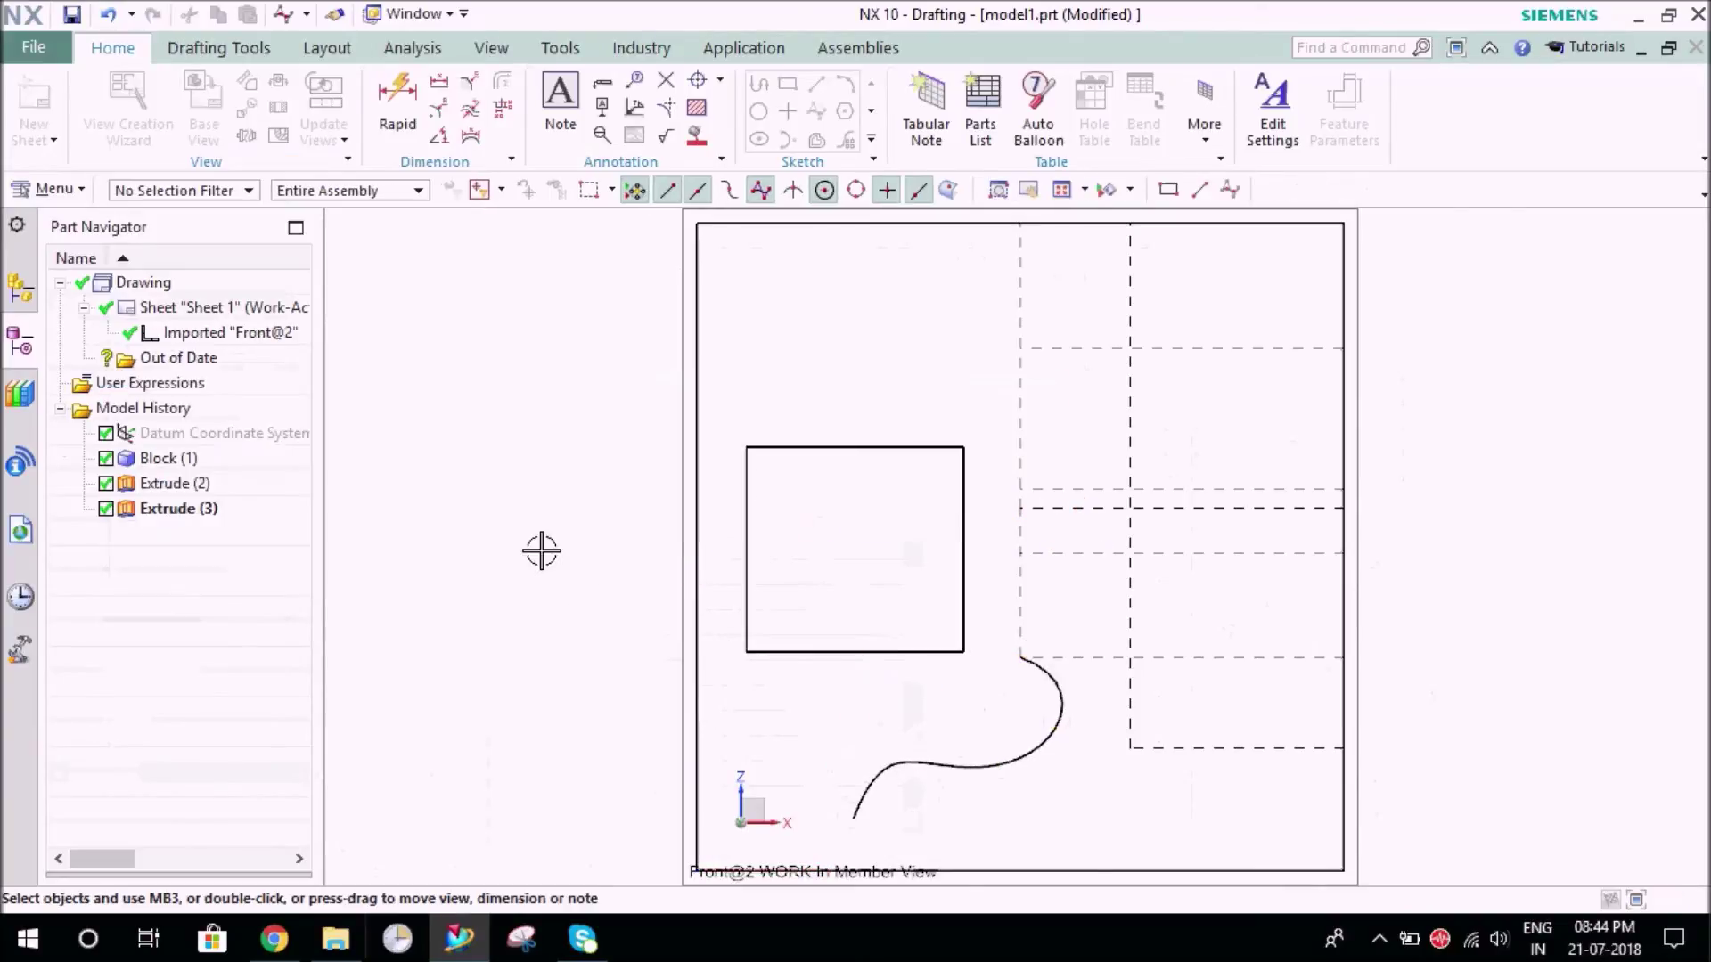
right_click(681, 421)
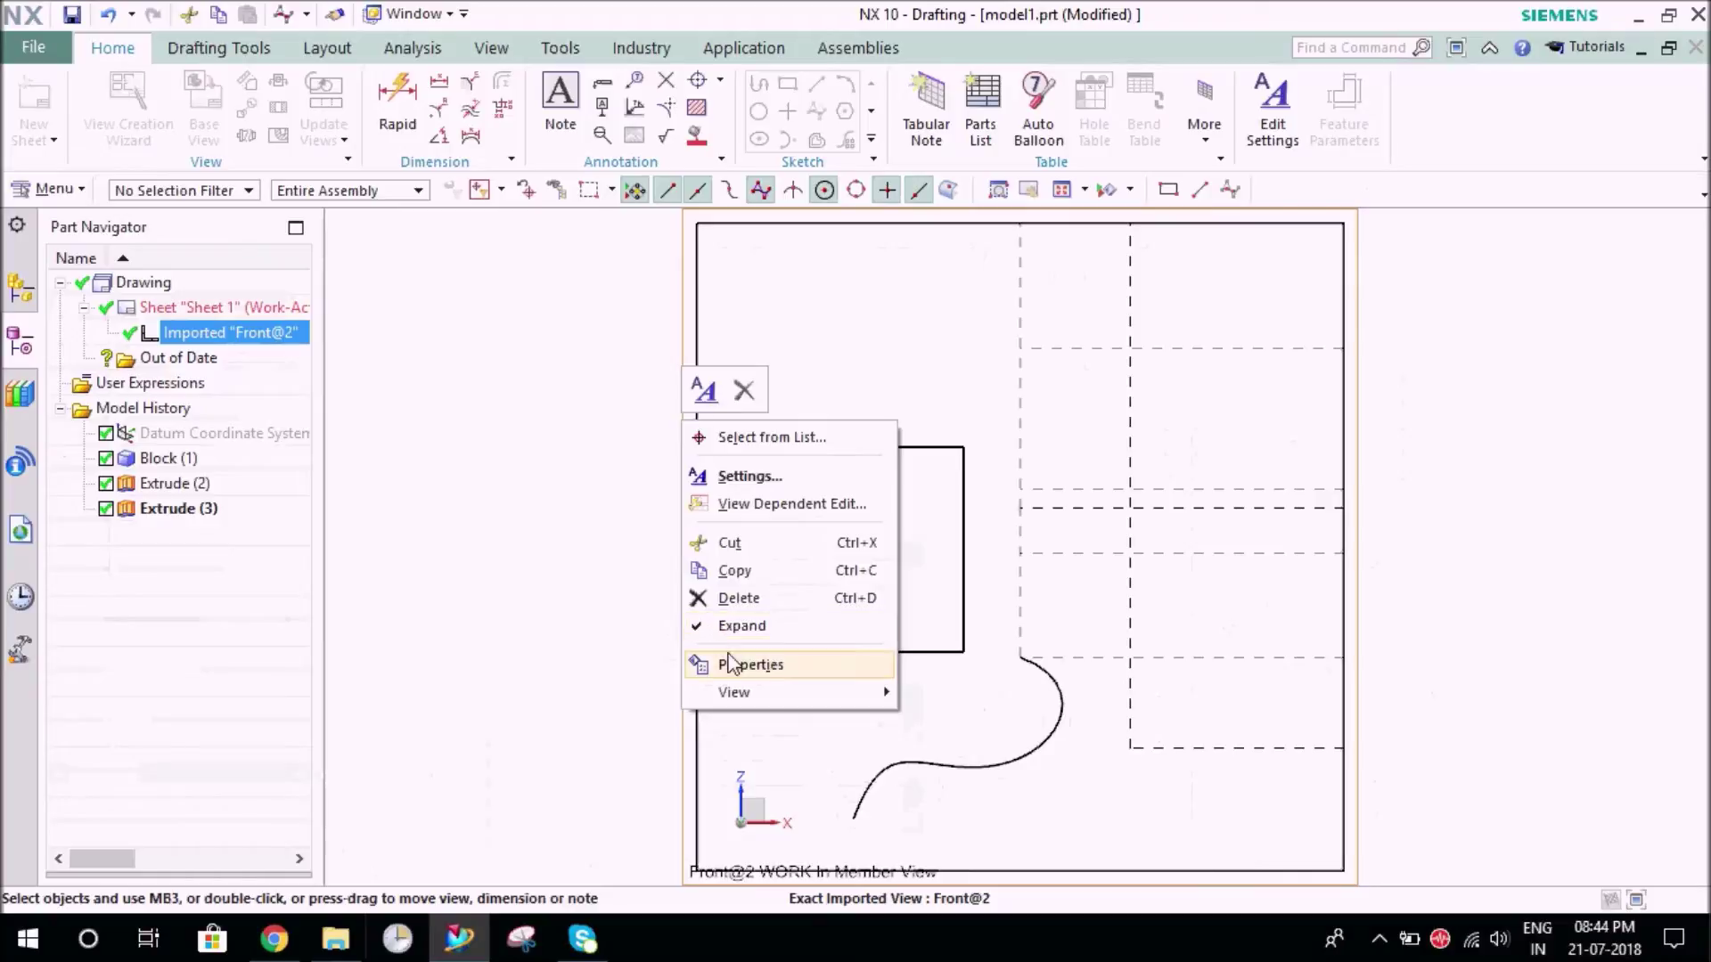
click(718, 627)
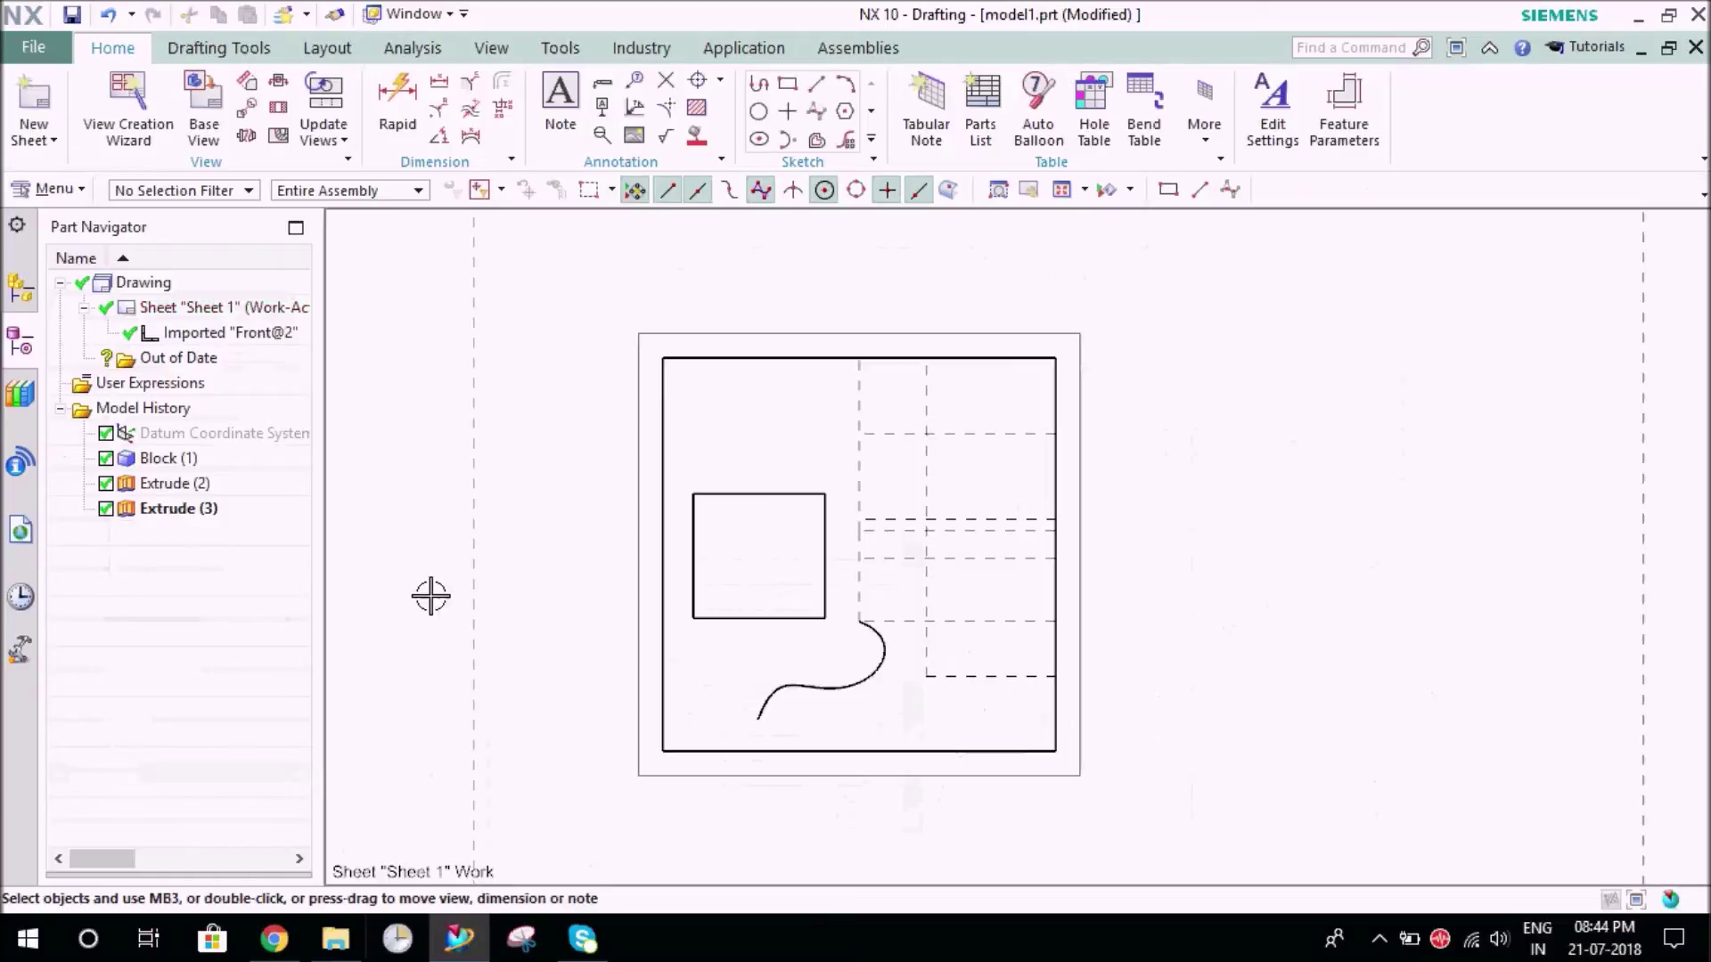
Convert the spline in the front view from view dependent to model with View Dependent Edit
right_click(631, 348)
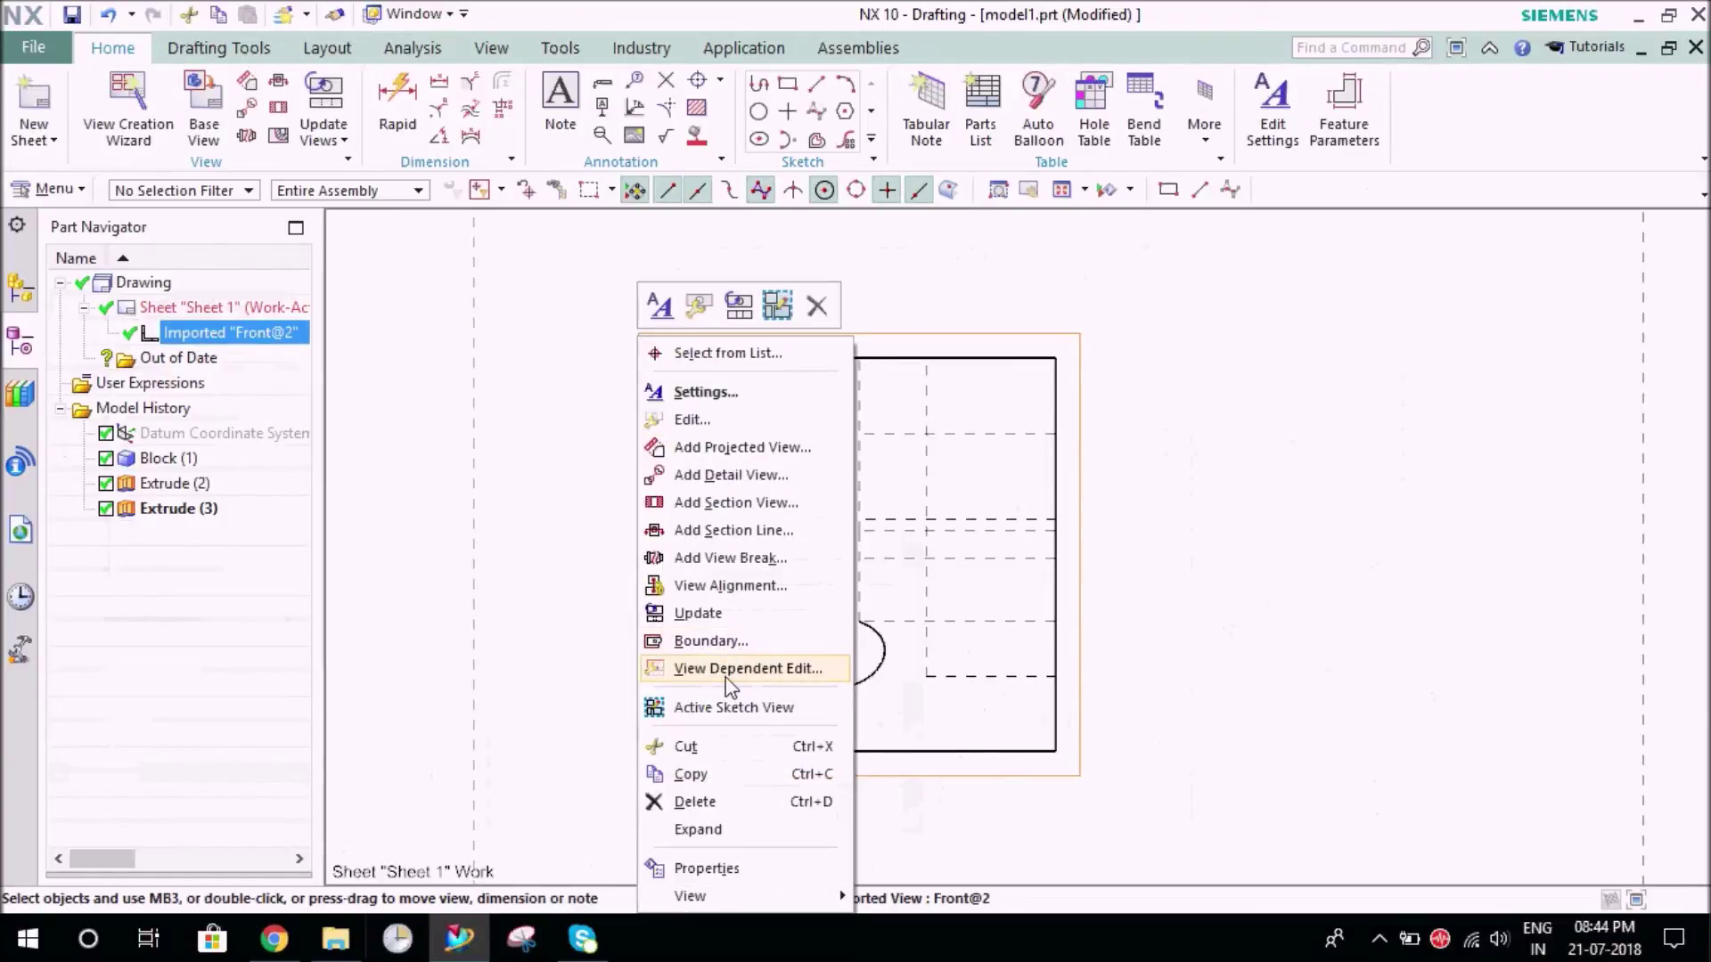
click(729, 675)
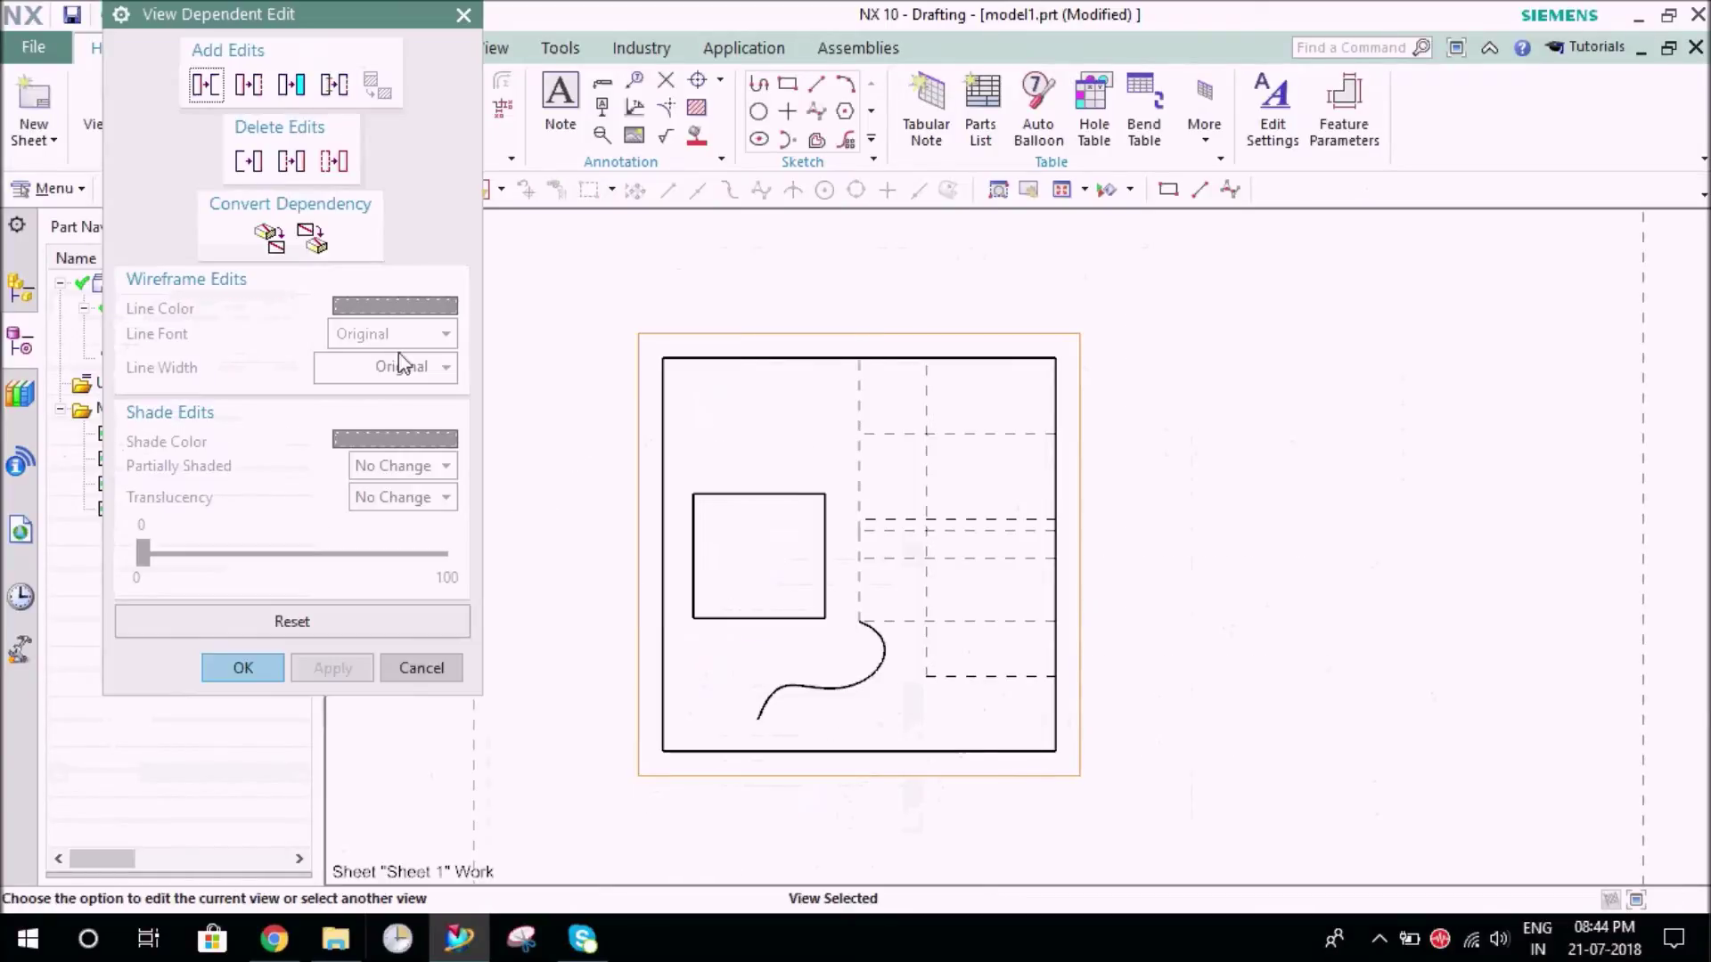
click(312, 241)
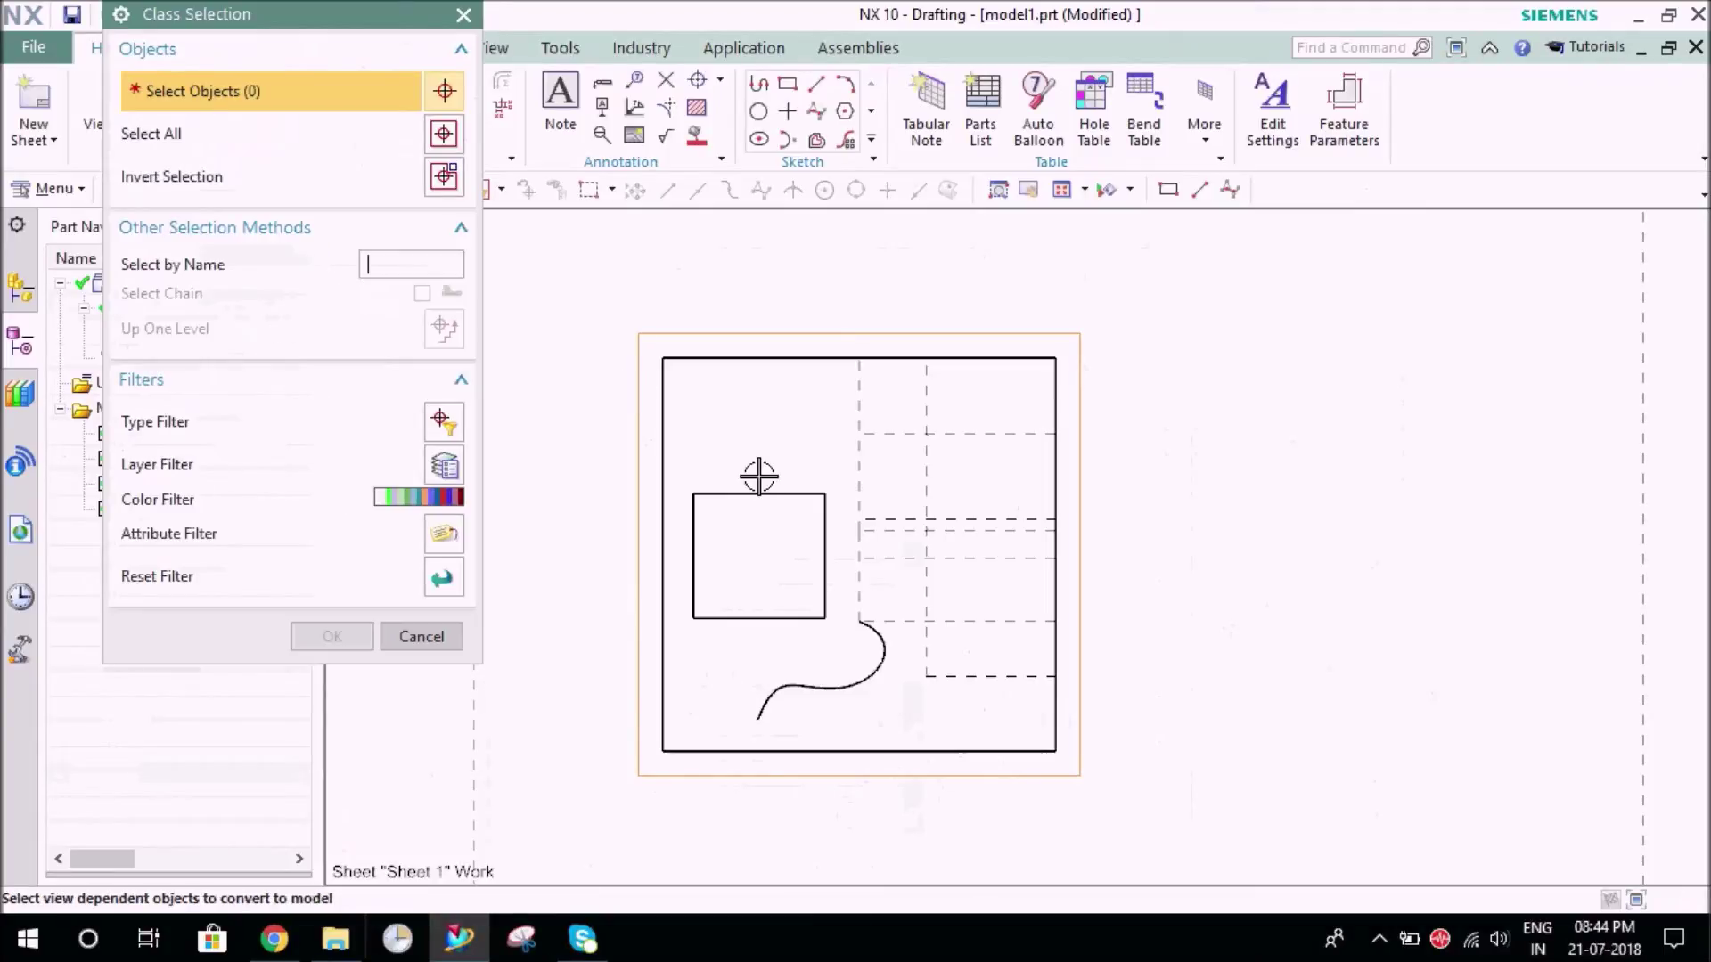
click(878, 650)
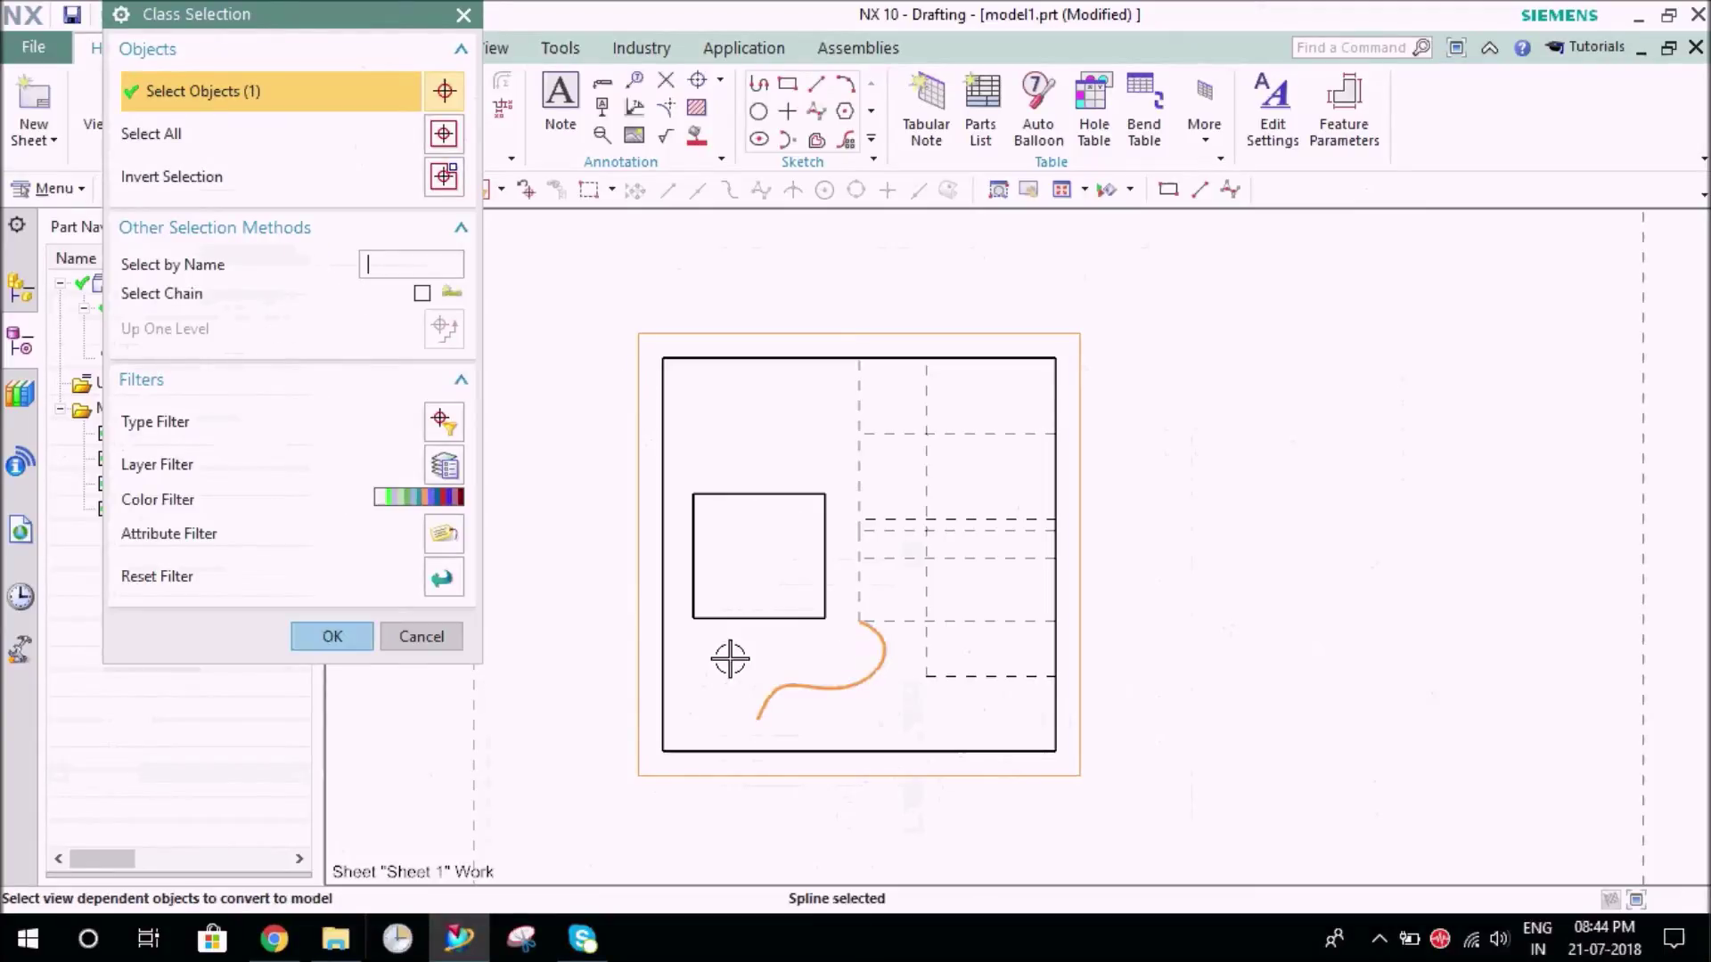
click(330, 636)
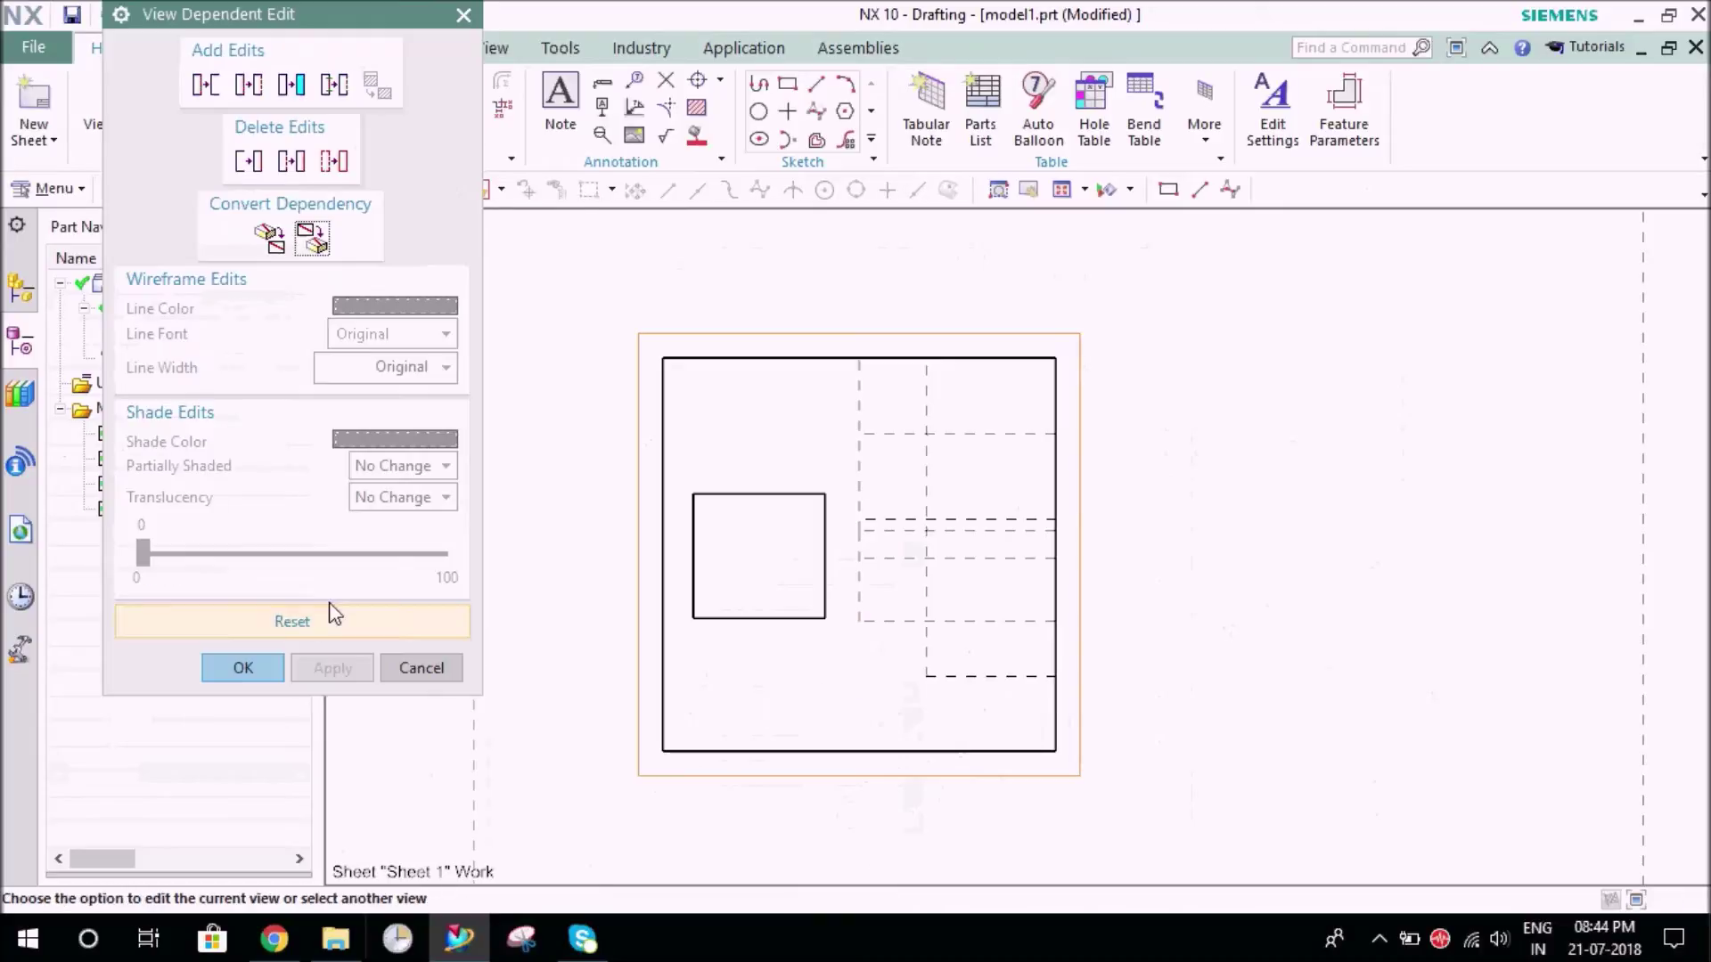
click(421, 669)
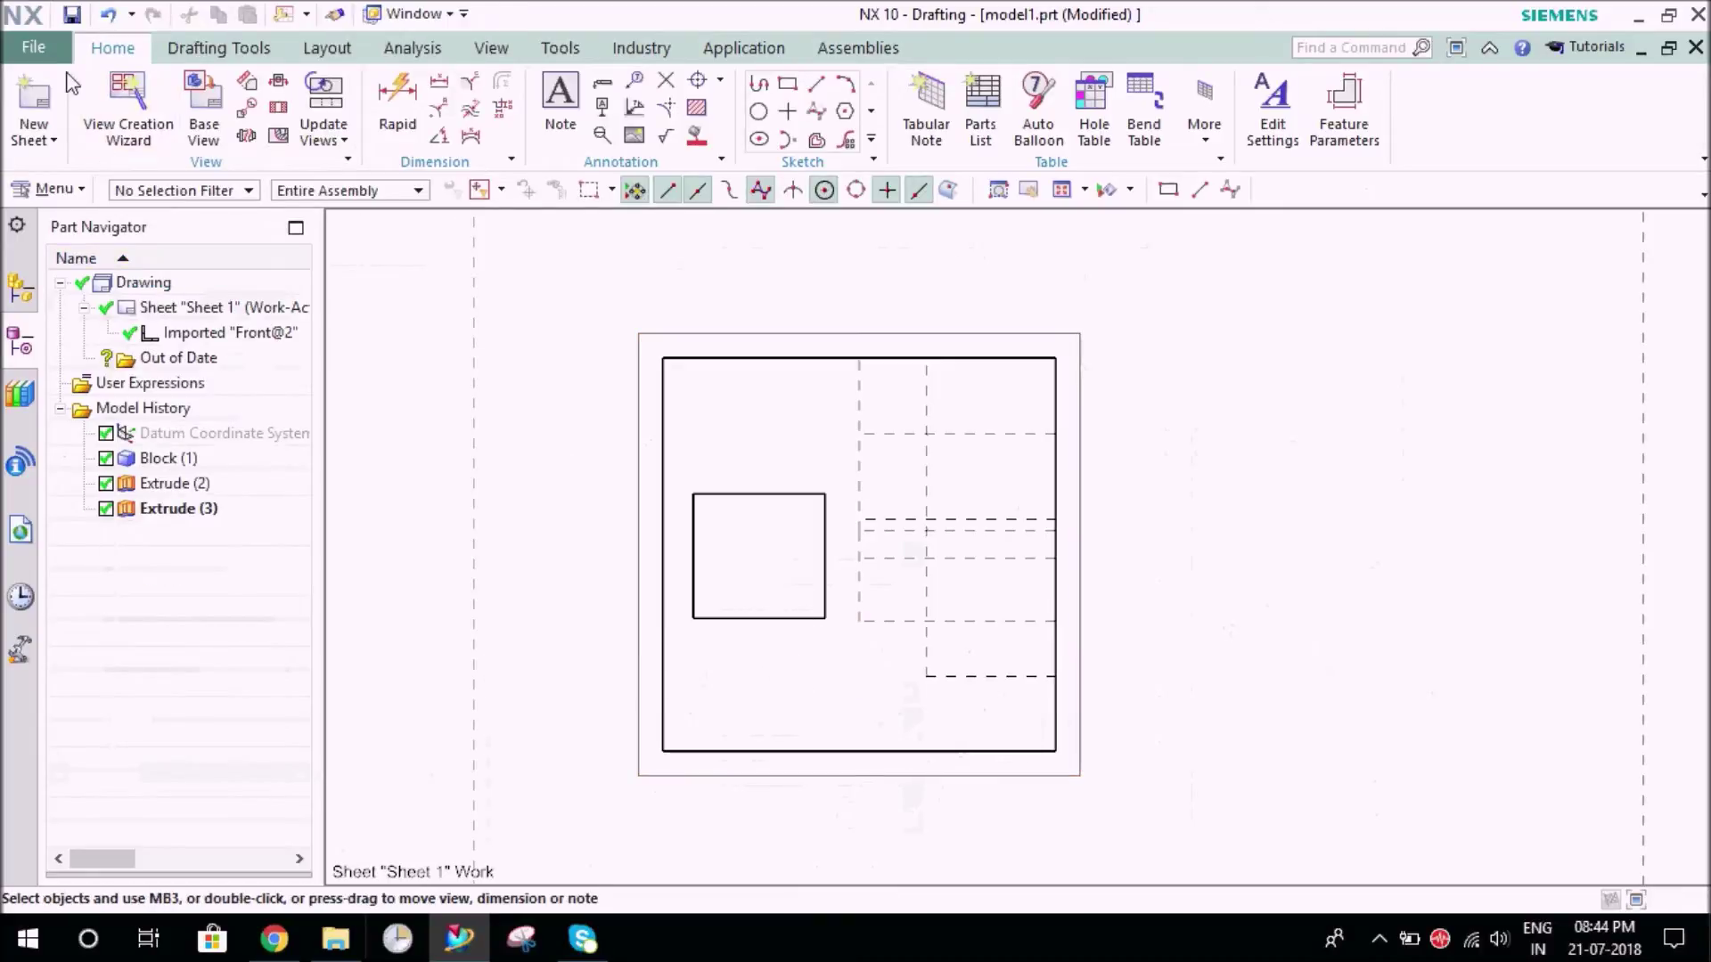
Switch to Modeling, examine the block's front face for the converted spline, and return to Drafting
click(32, 47)
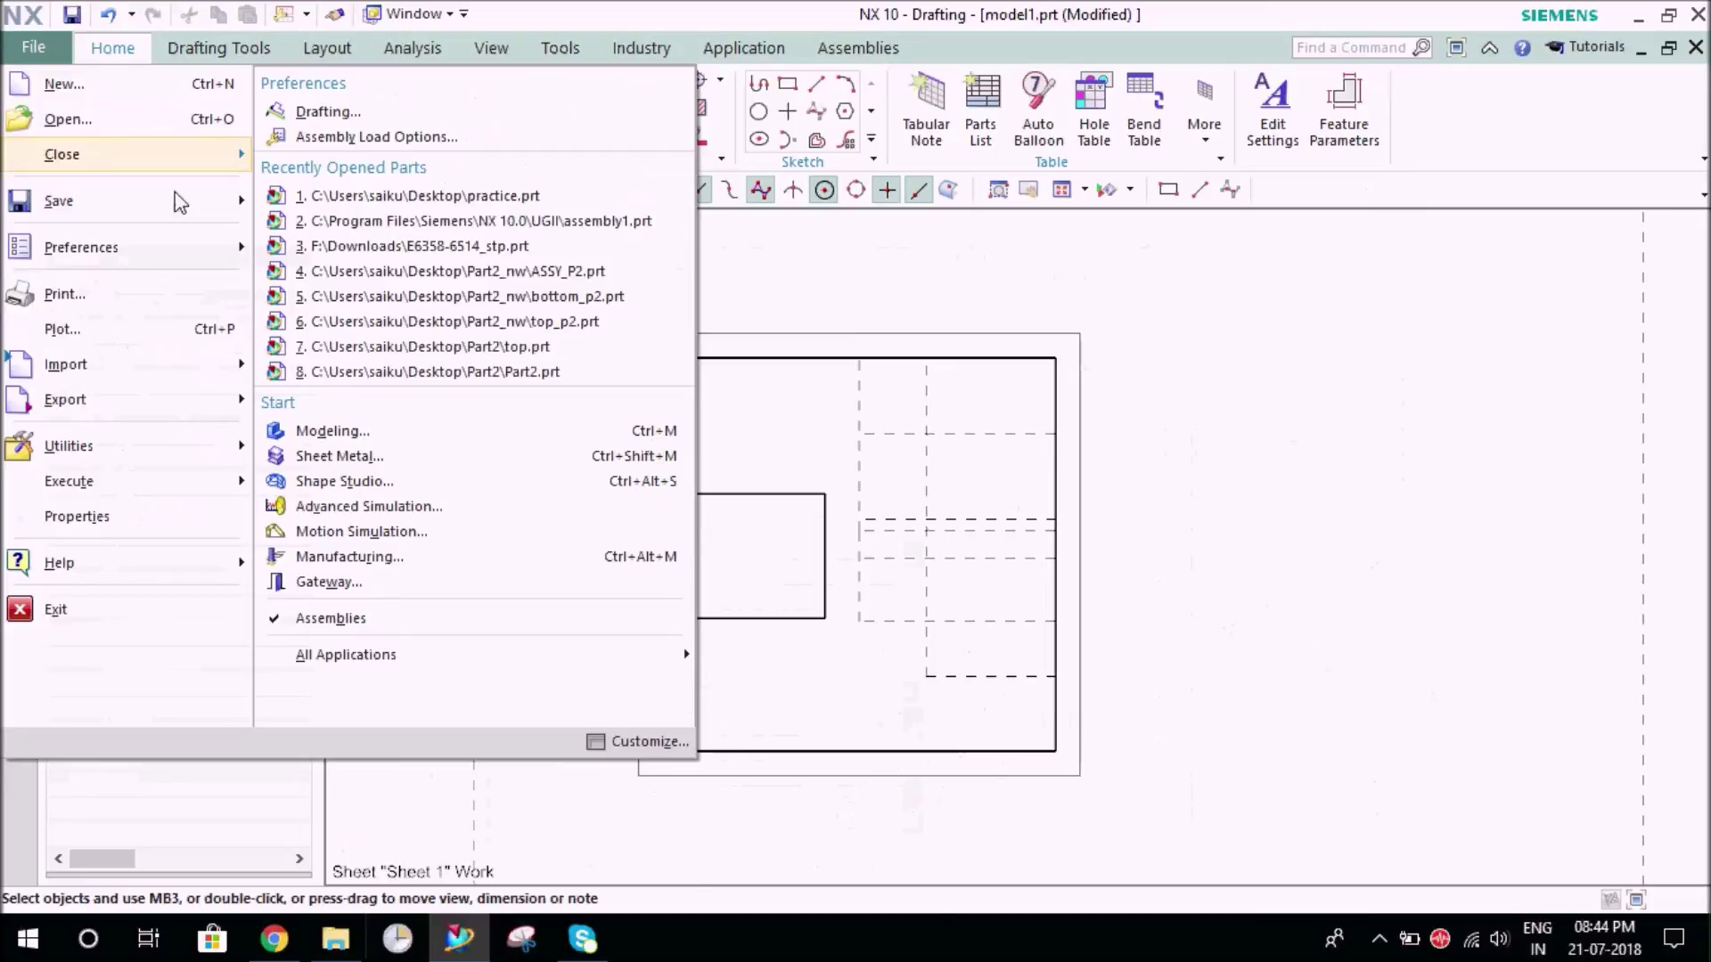
click(357, 431)
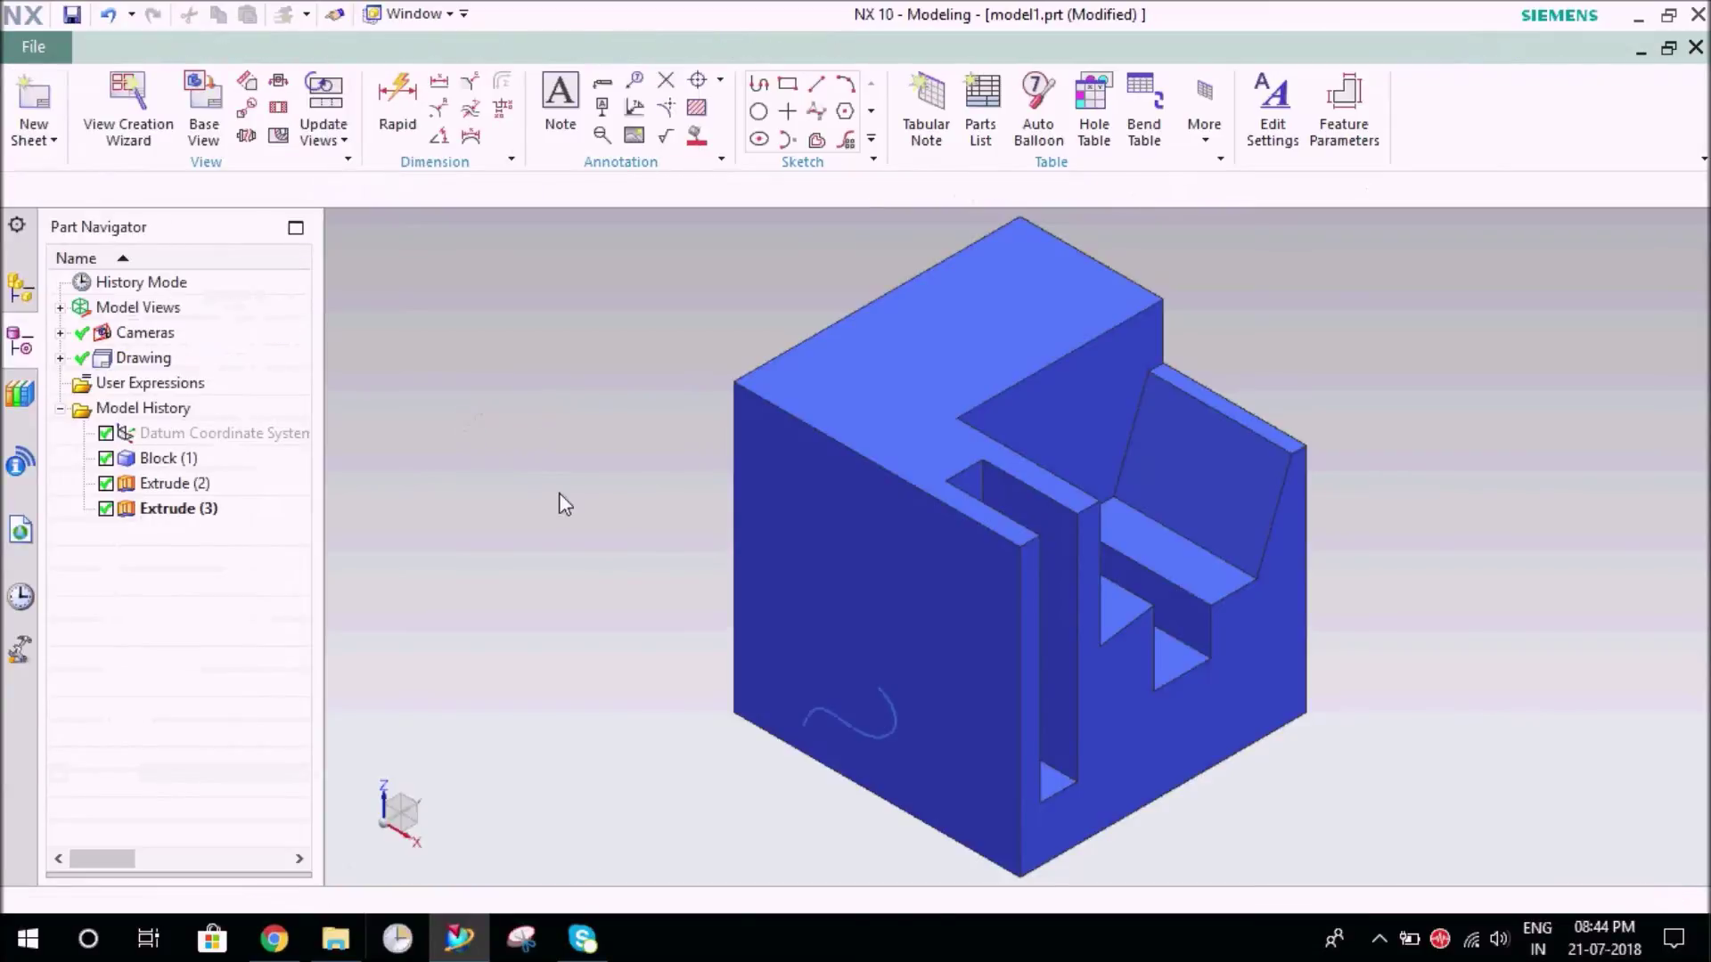
mouse_move(641, 713)
middle_down()
mouse_move(743, 636)
mouse_move(802, 676)
mouse_move(660, 669)
mouse_move(649, 692)
middle_up()
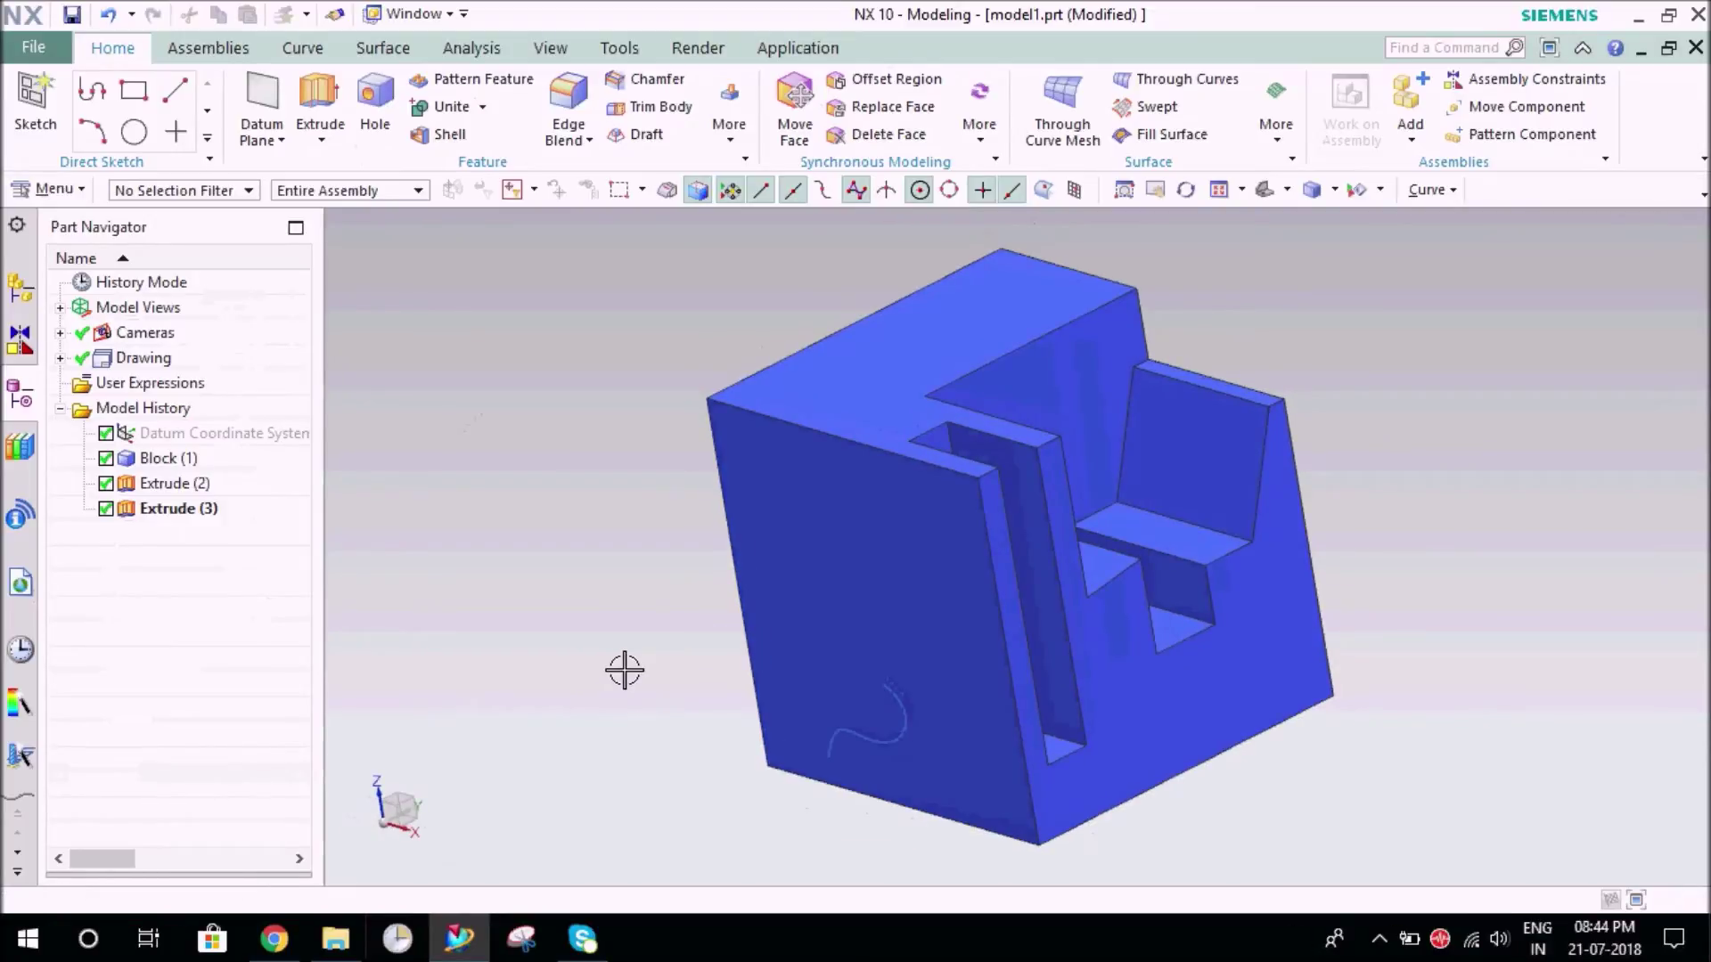
key(ctrl+shift+d)
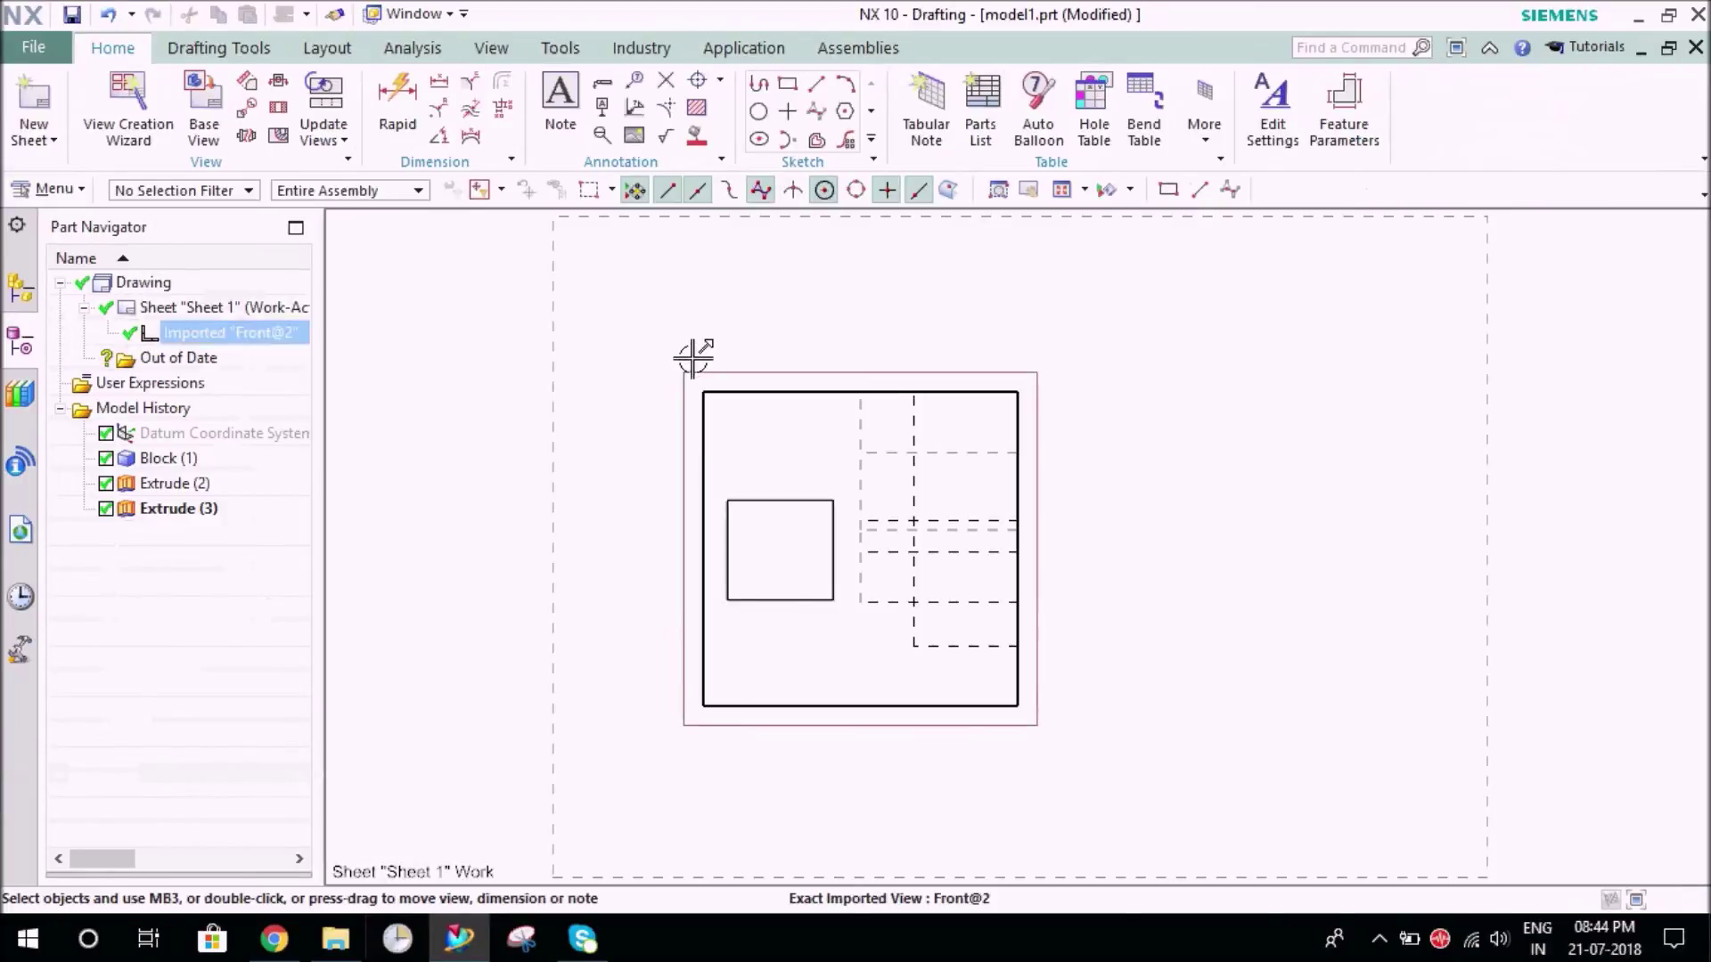
Convert the rectangle's four lines in the front view from view dependent to model with View Dependent Edit
right_click(693, 355)
click(781, 670)
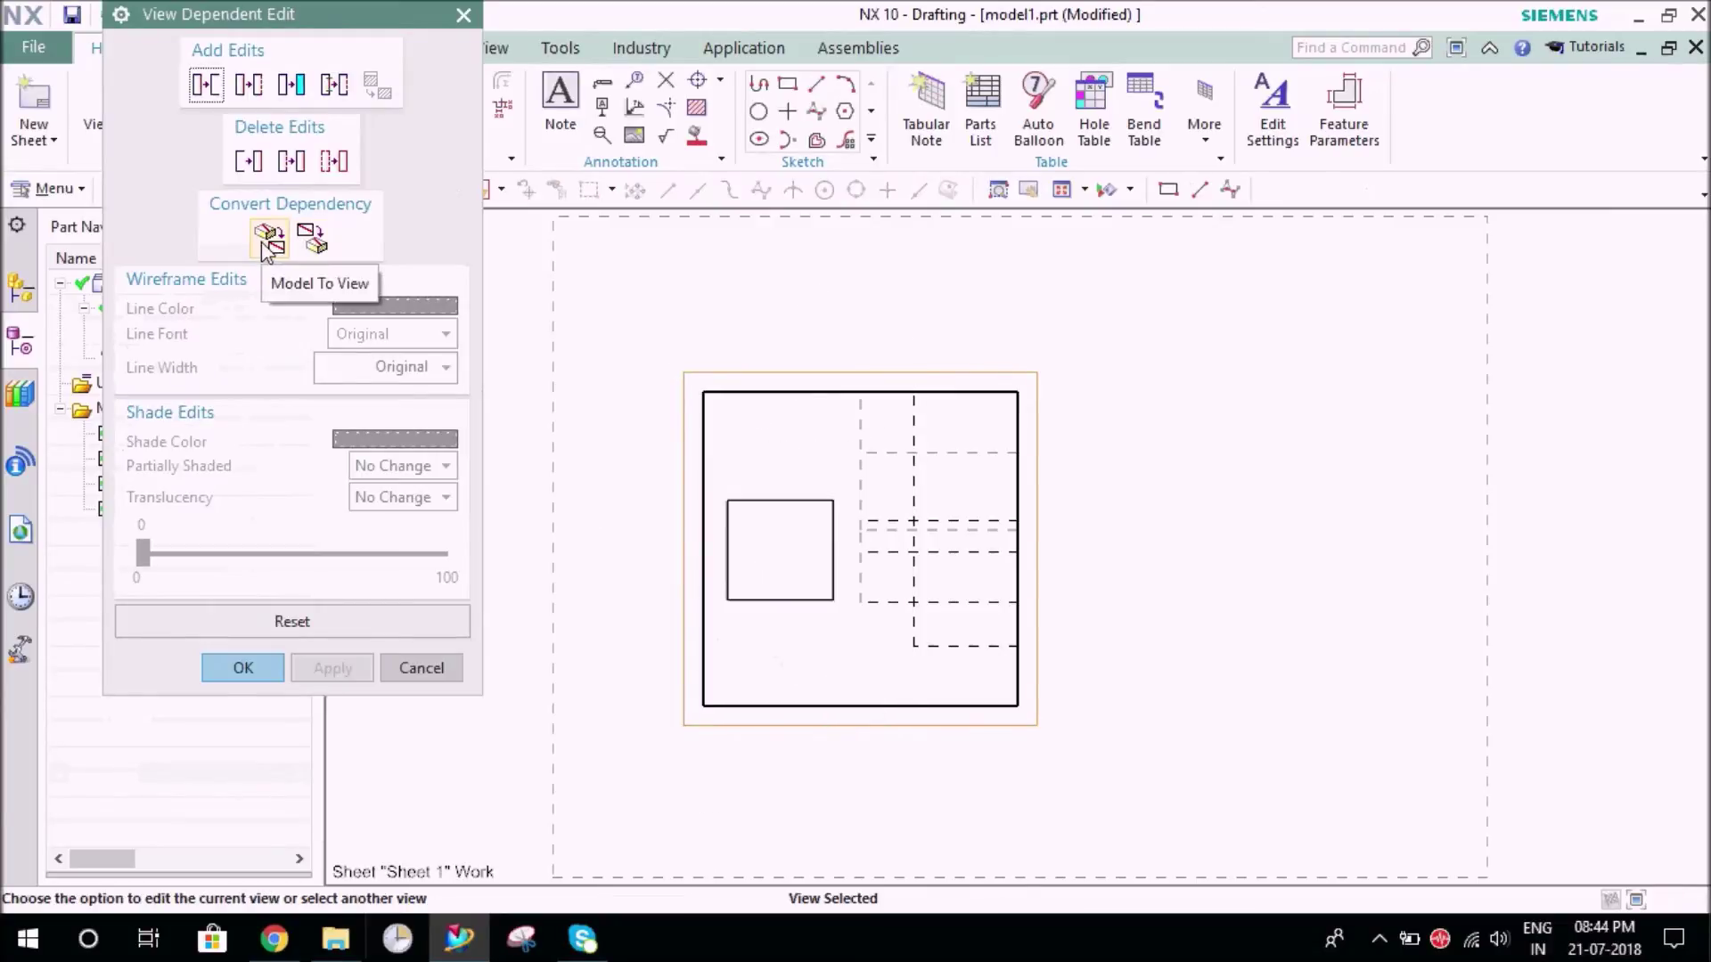
click(267, 240)
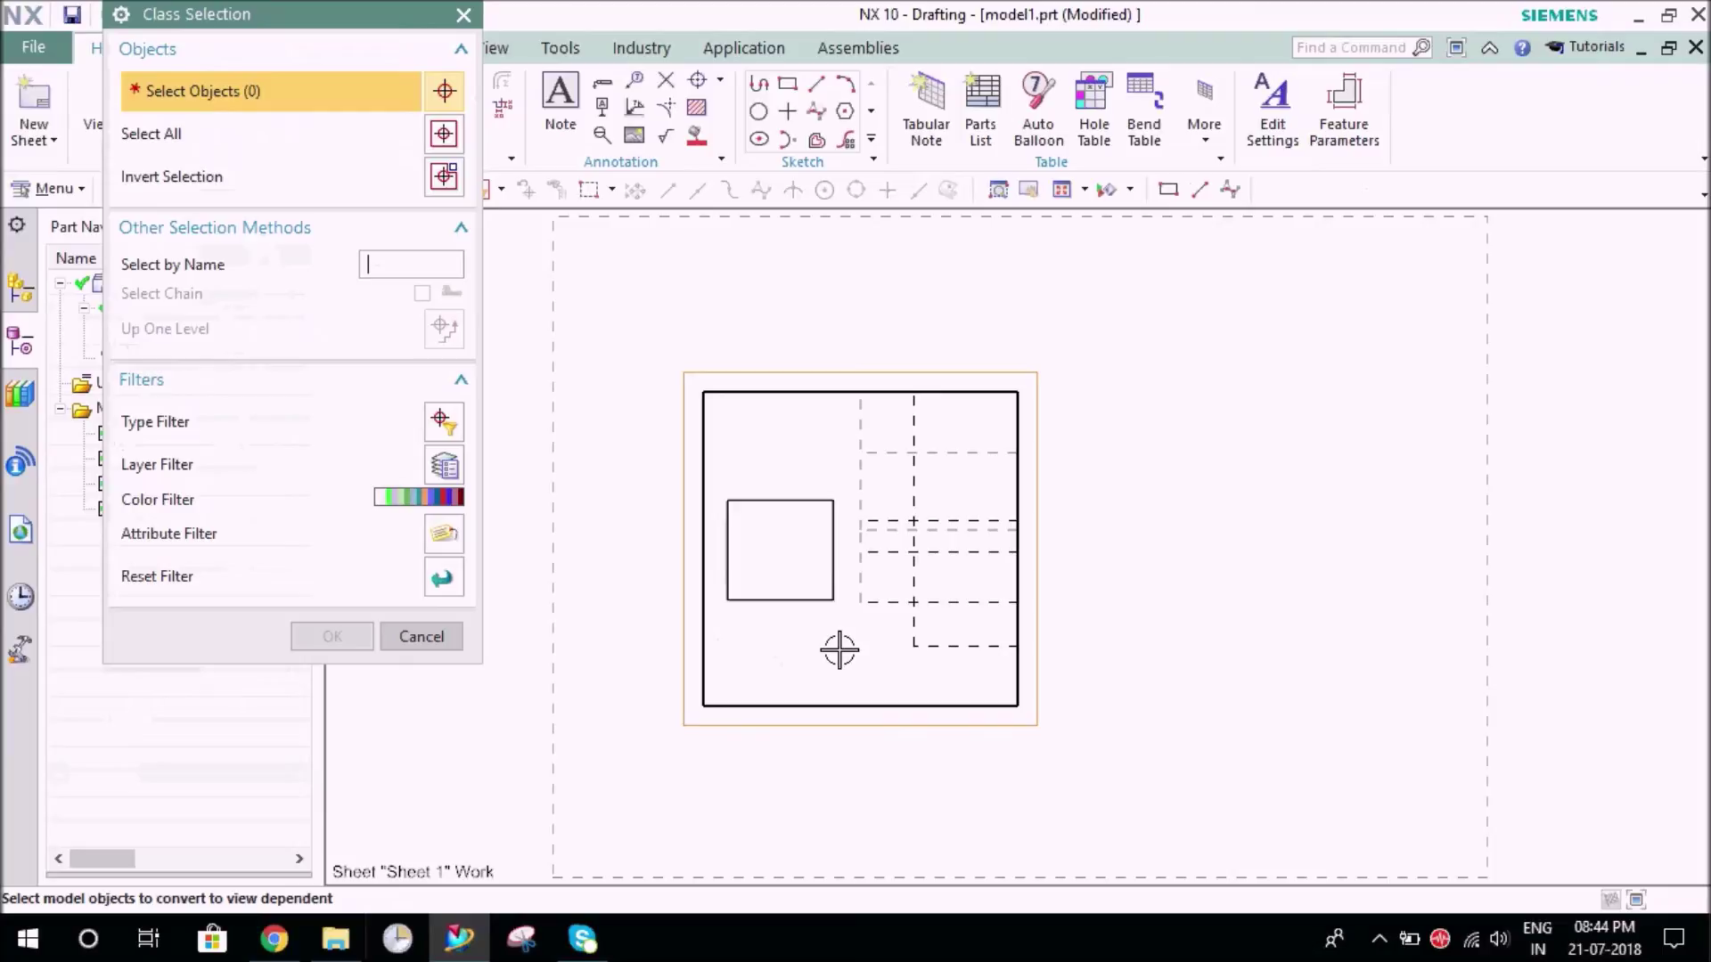
click(432, 638)
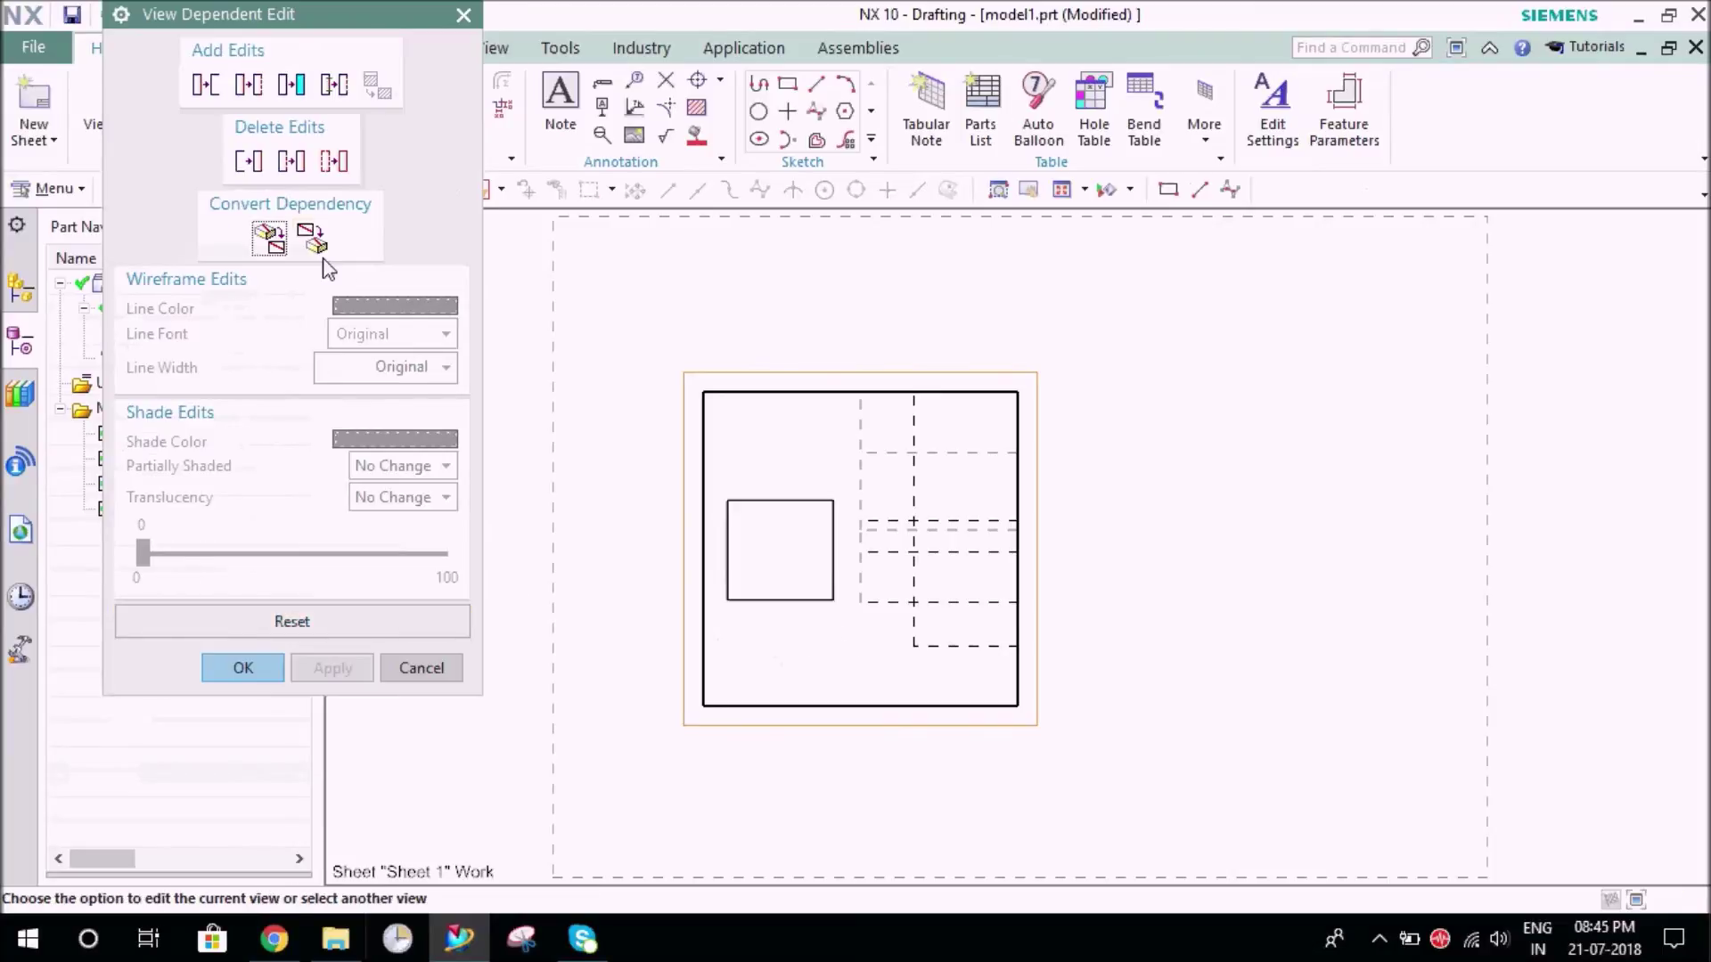
click(311, 239)
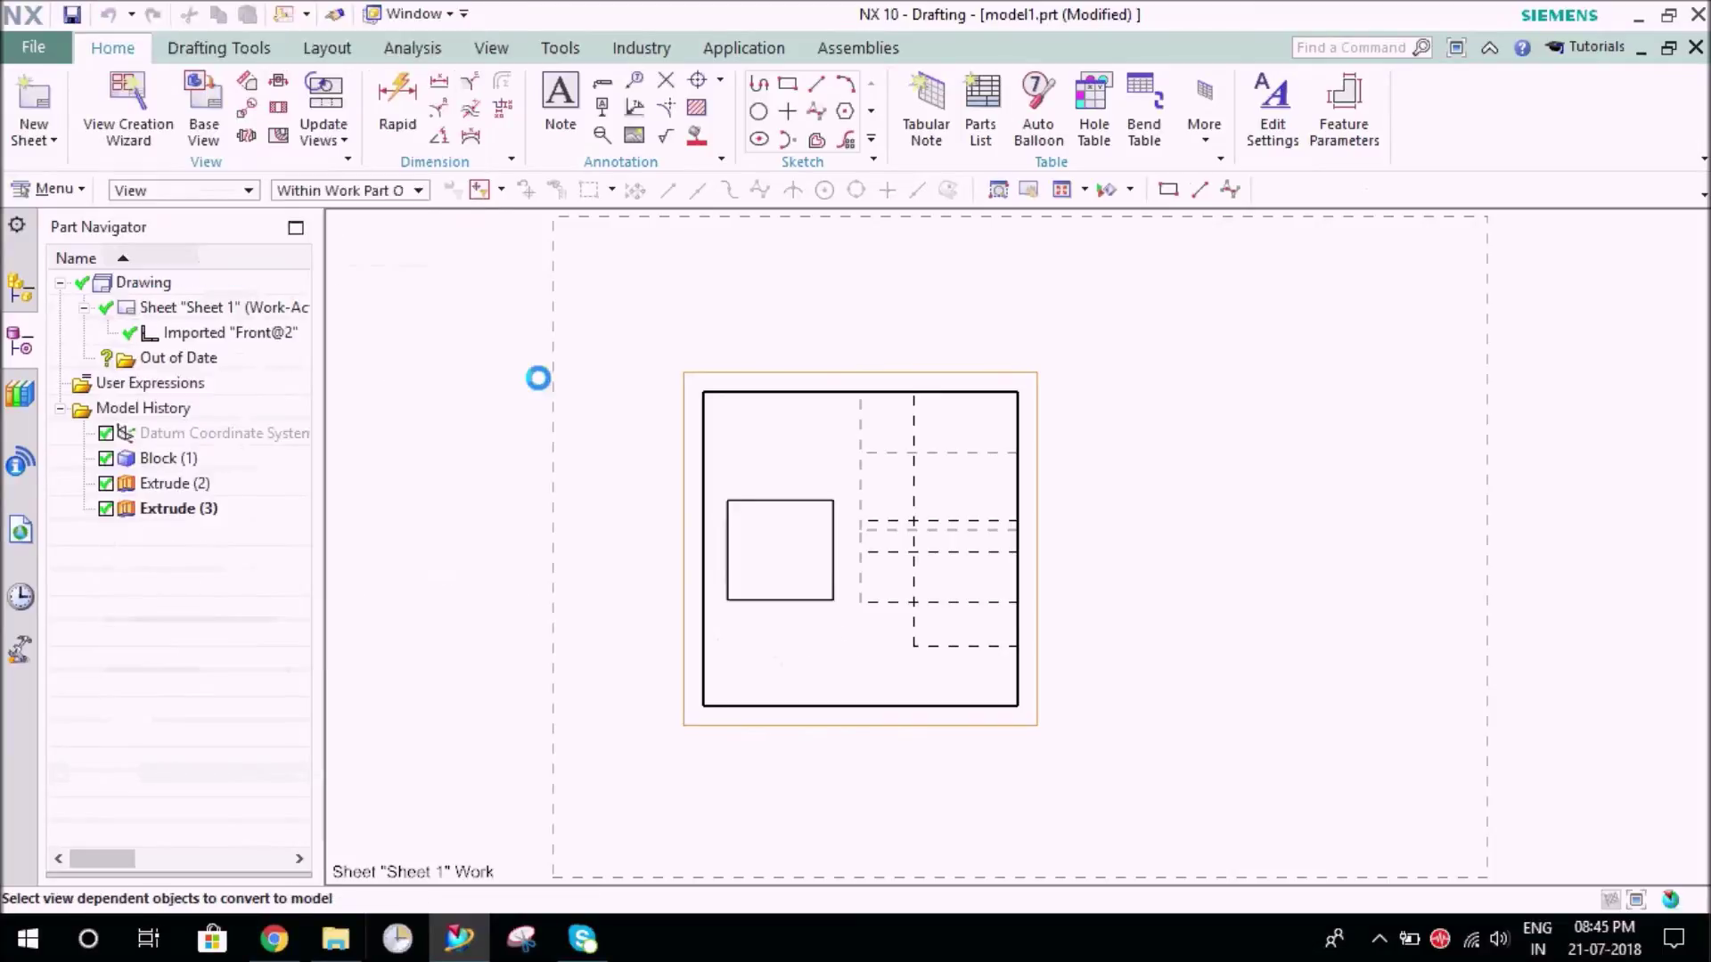
click(805, 501)
click(835, 541)
click(798, 599)
click(731, 544)
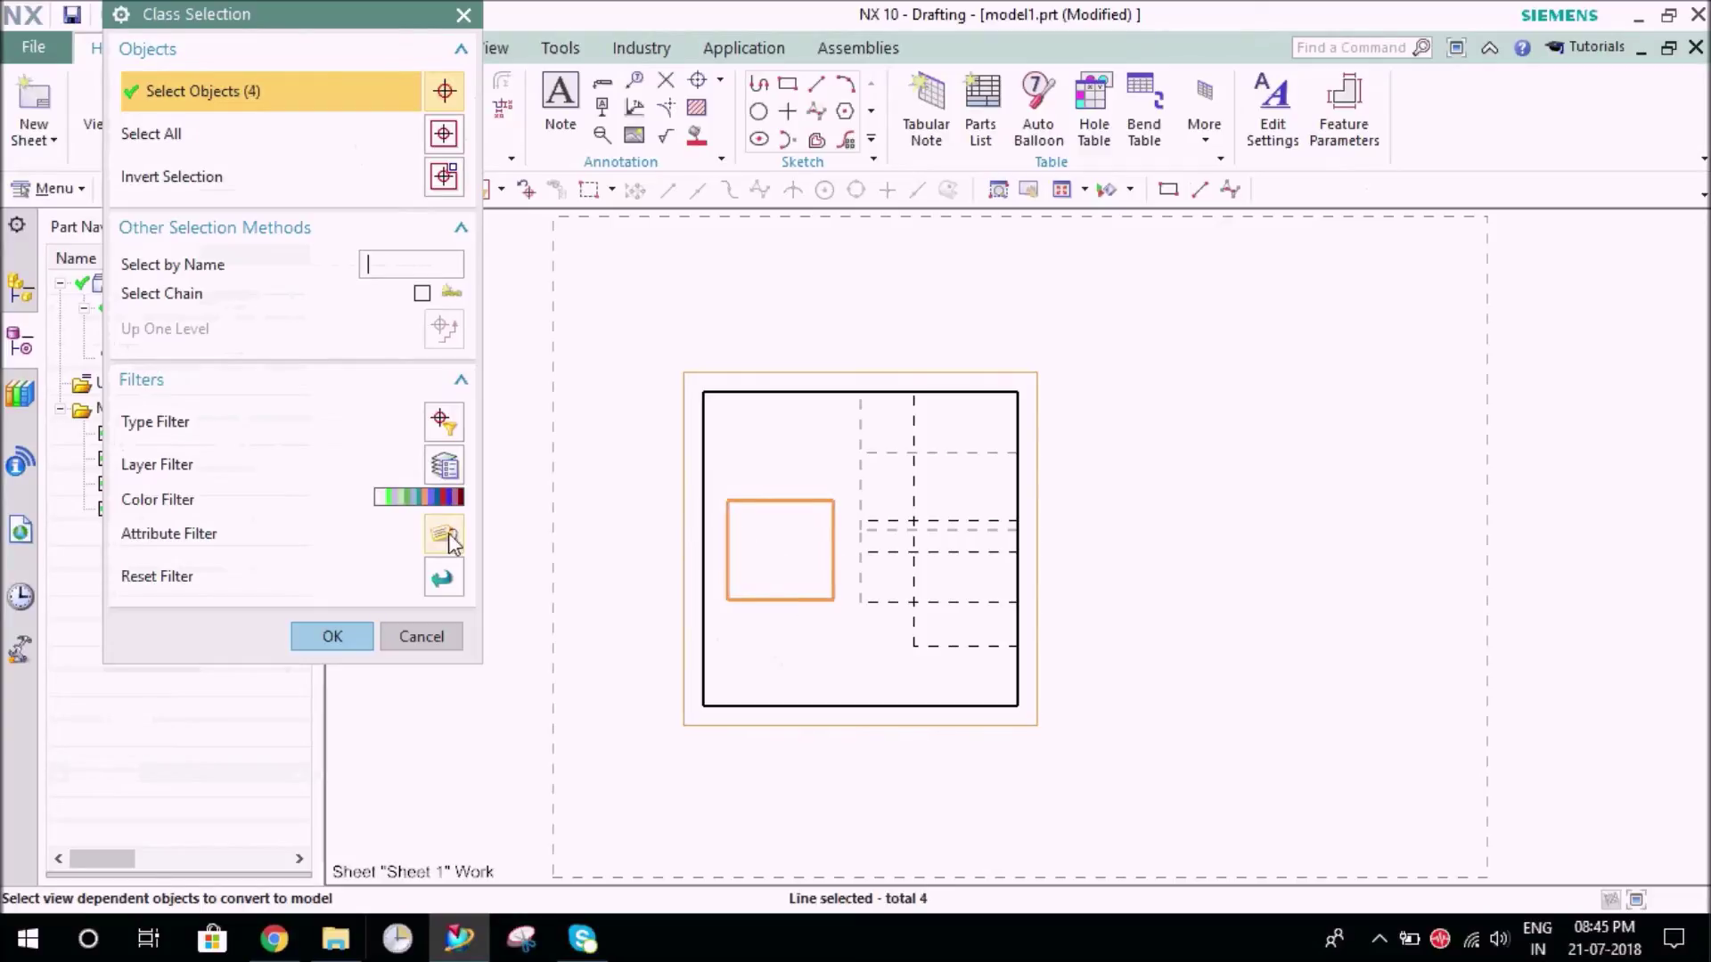
click(365, 638)
click(239, 667)
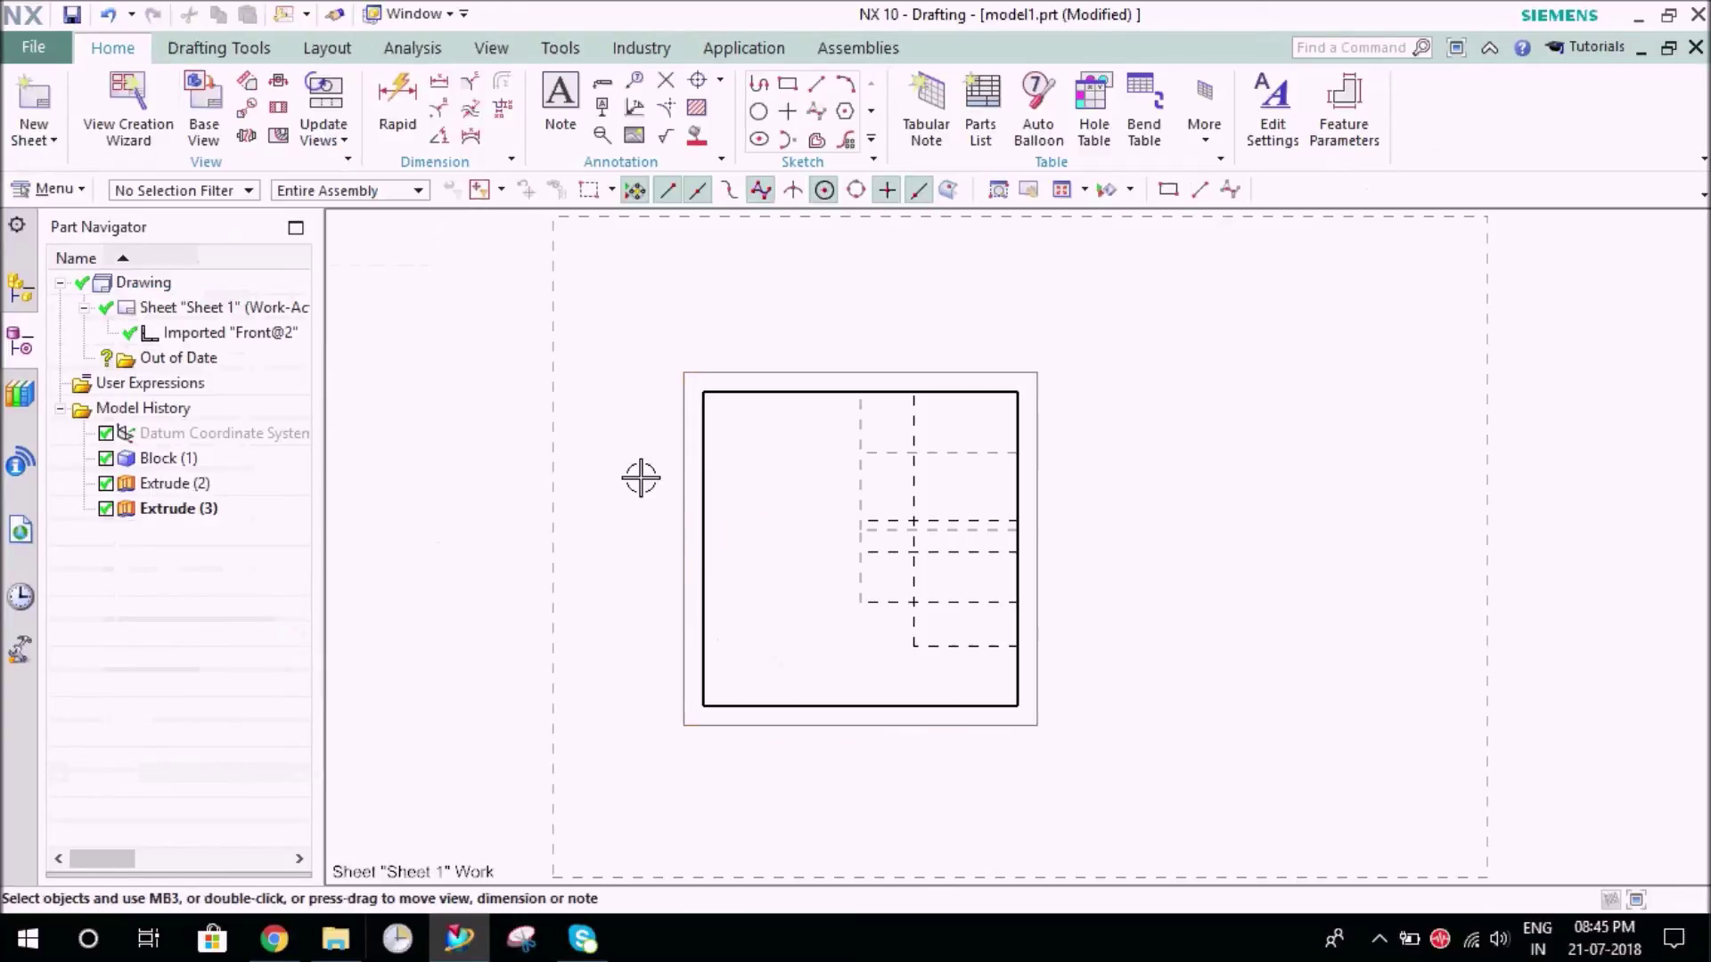
Update the front view and convert the rectangle's four lines from model to view dependent
click(719, 377)
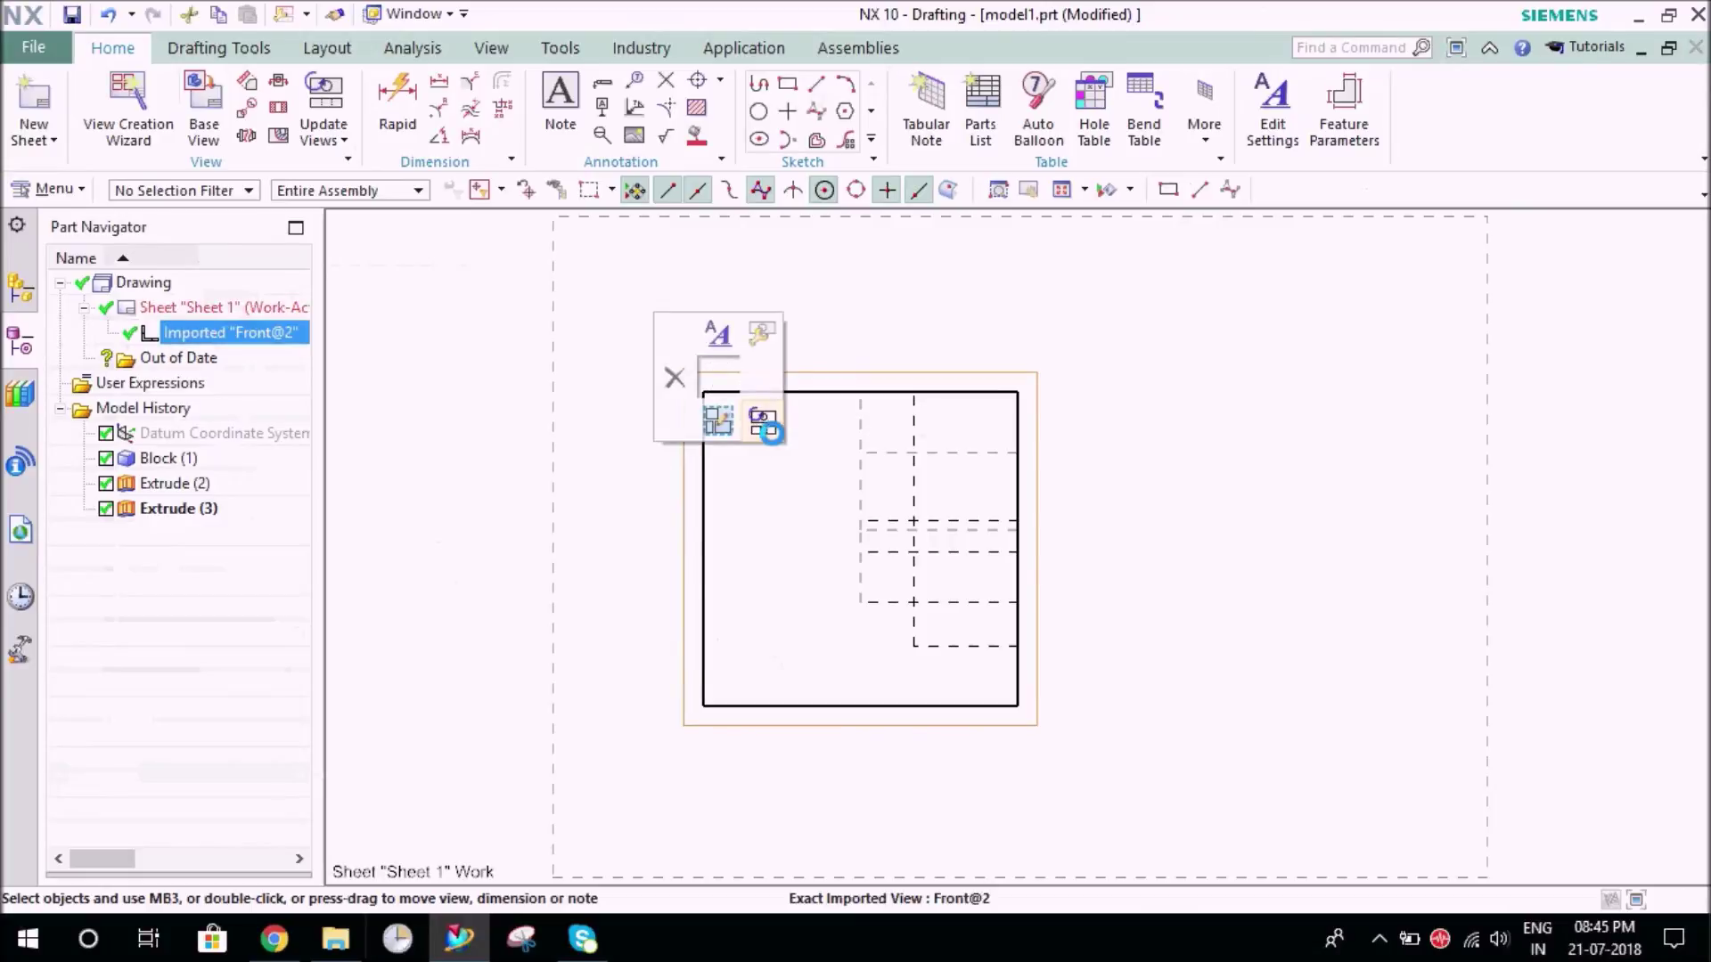
click(765, 424)
right_click(730, 377)
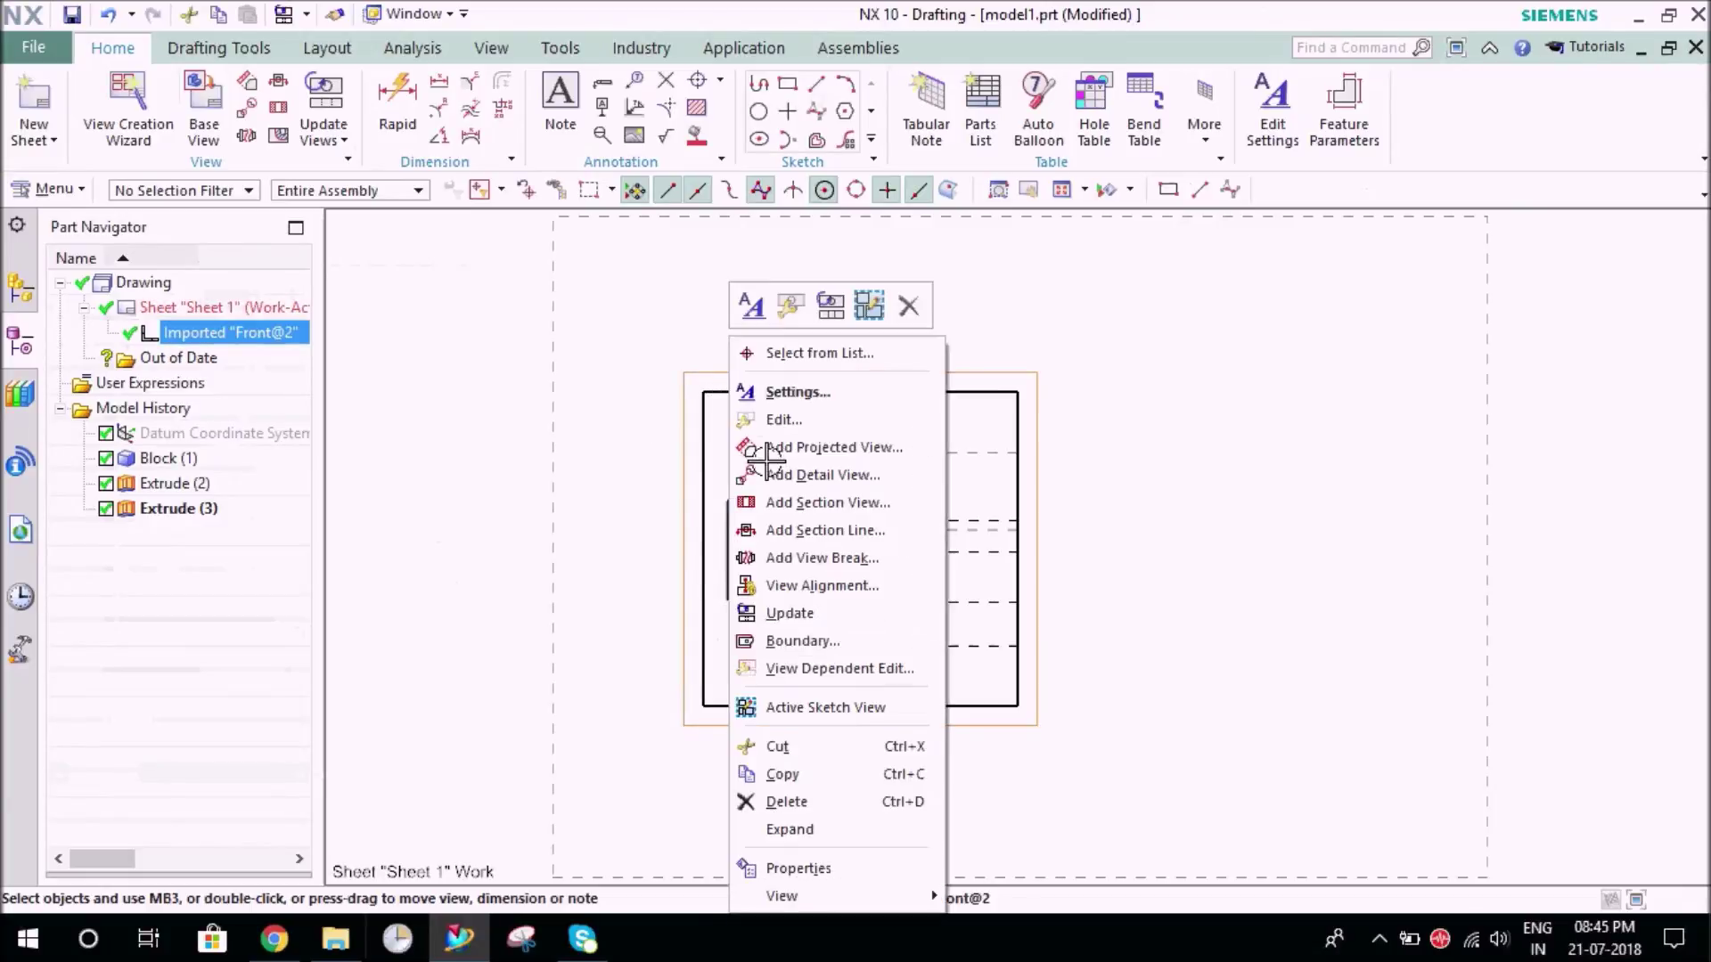
click(795, 670)
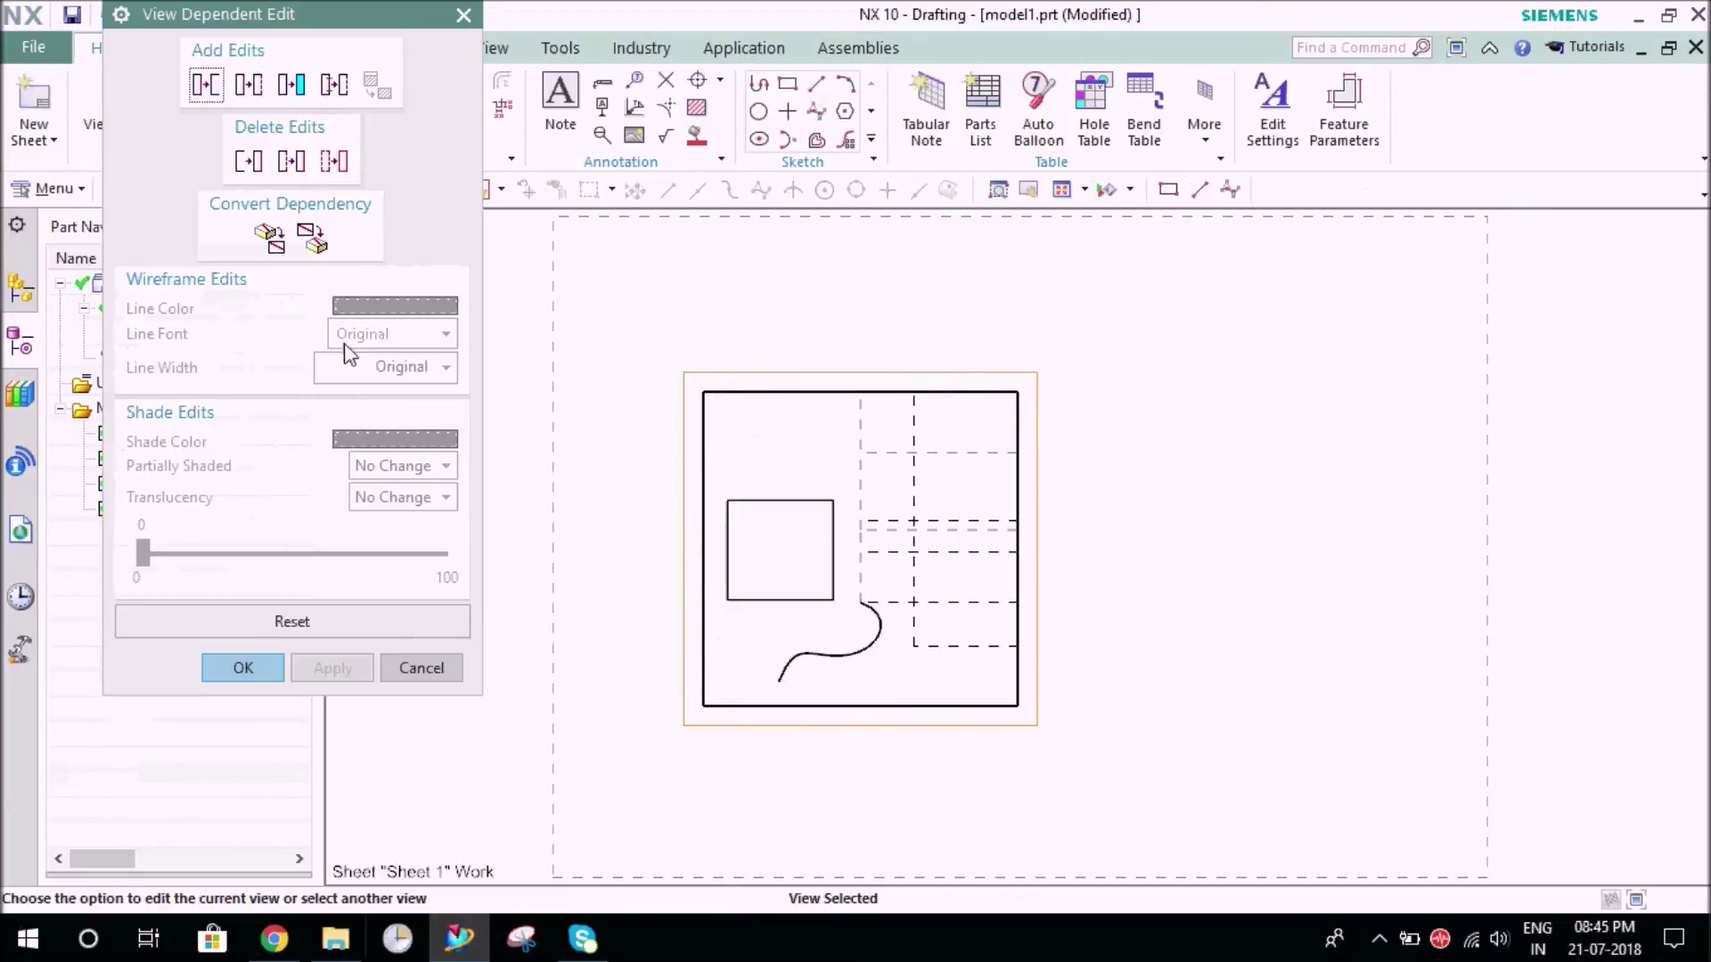
click(304, 256)
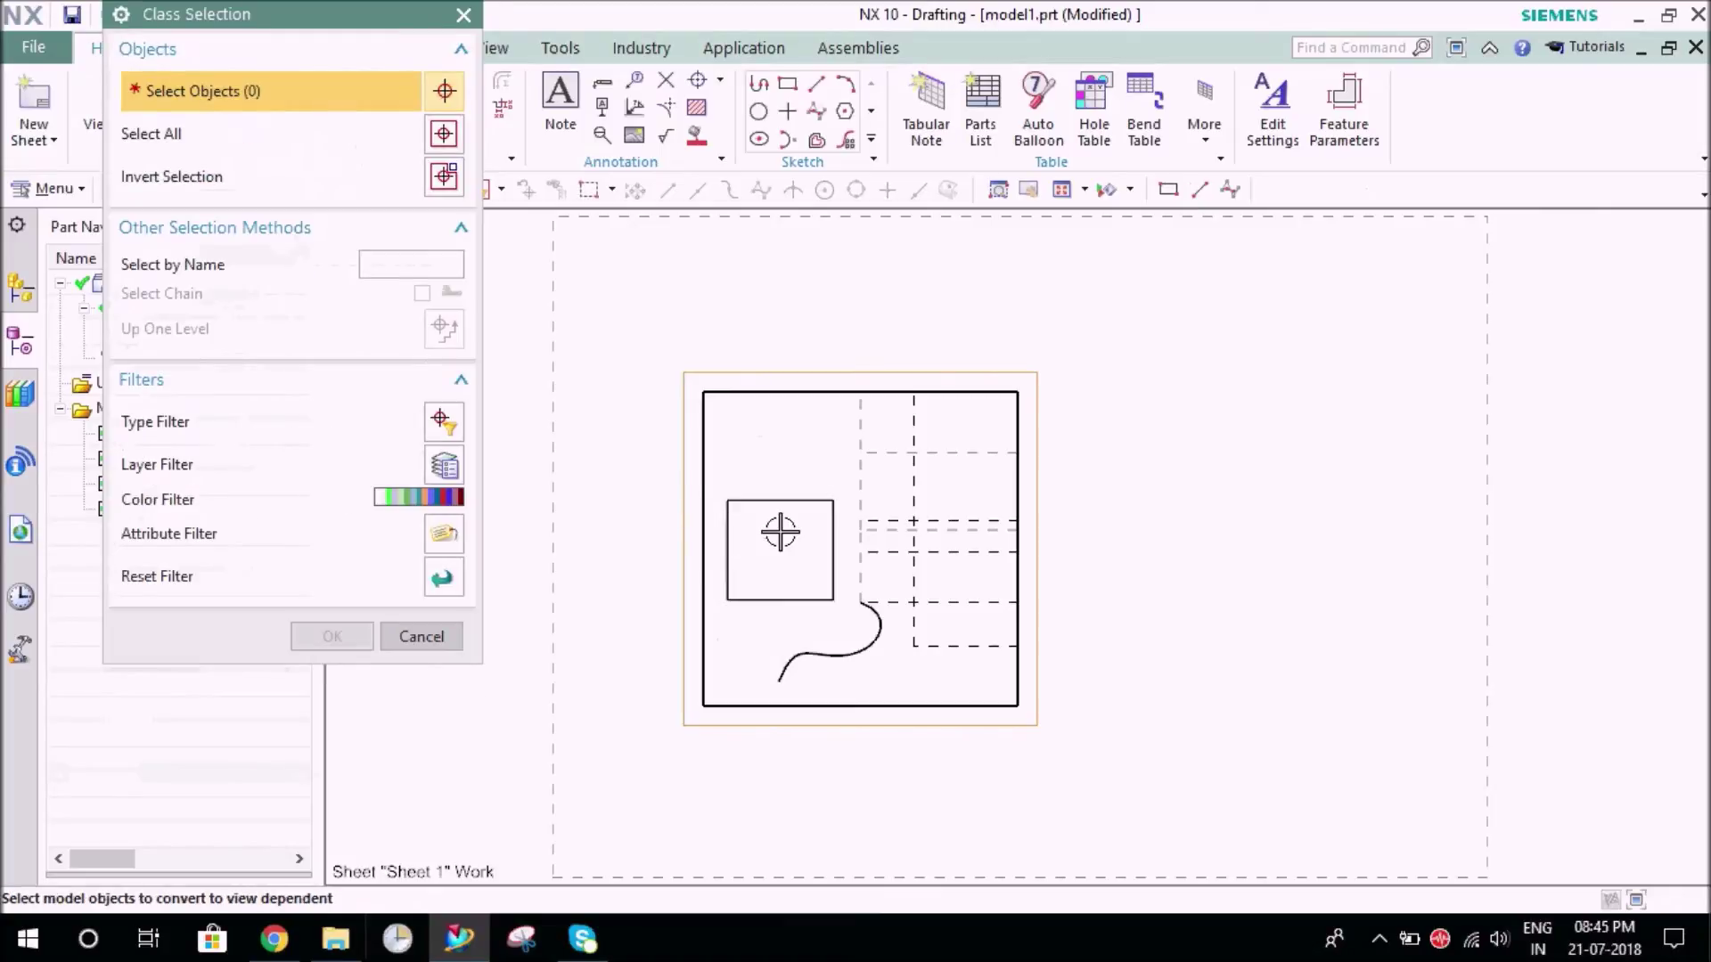
click(772, 499)
click(832, 550)
click(729, 531)
click(772, 599)
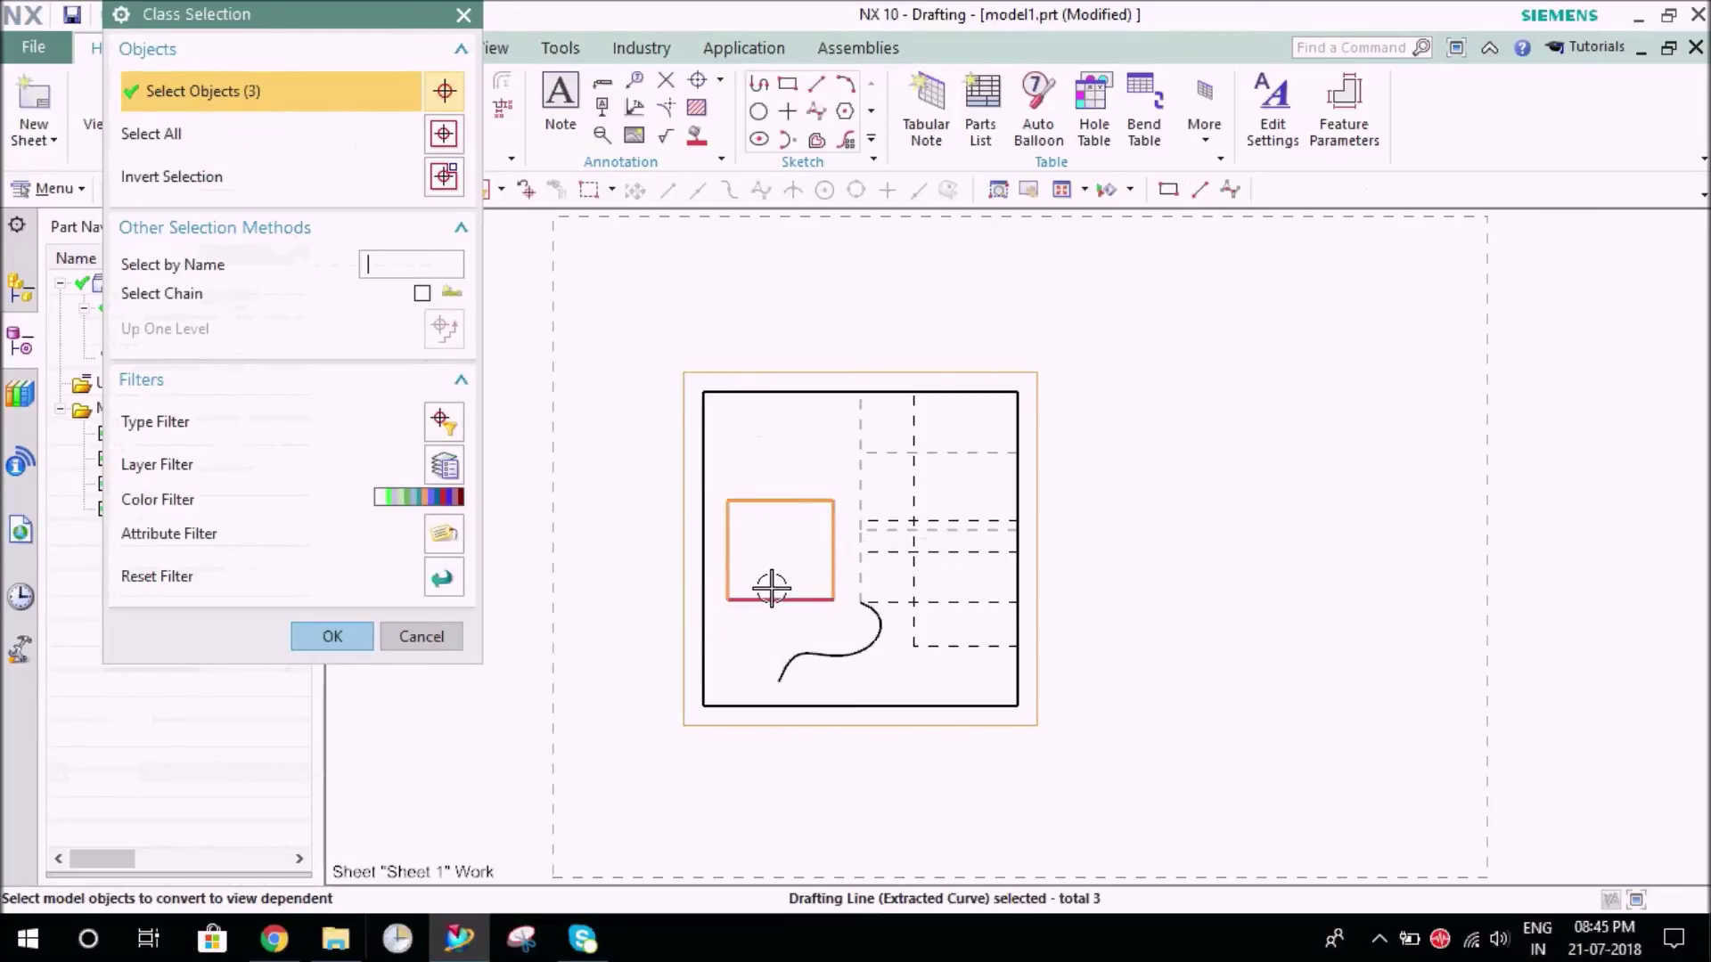
click(336, 640)
click(236, 666)
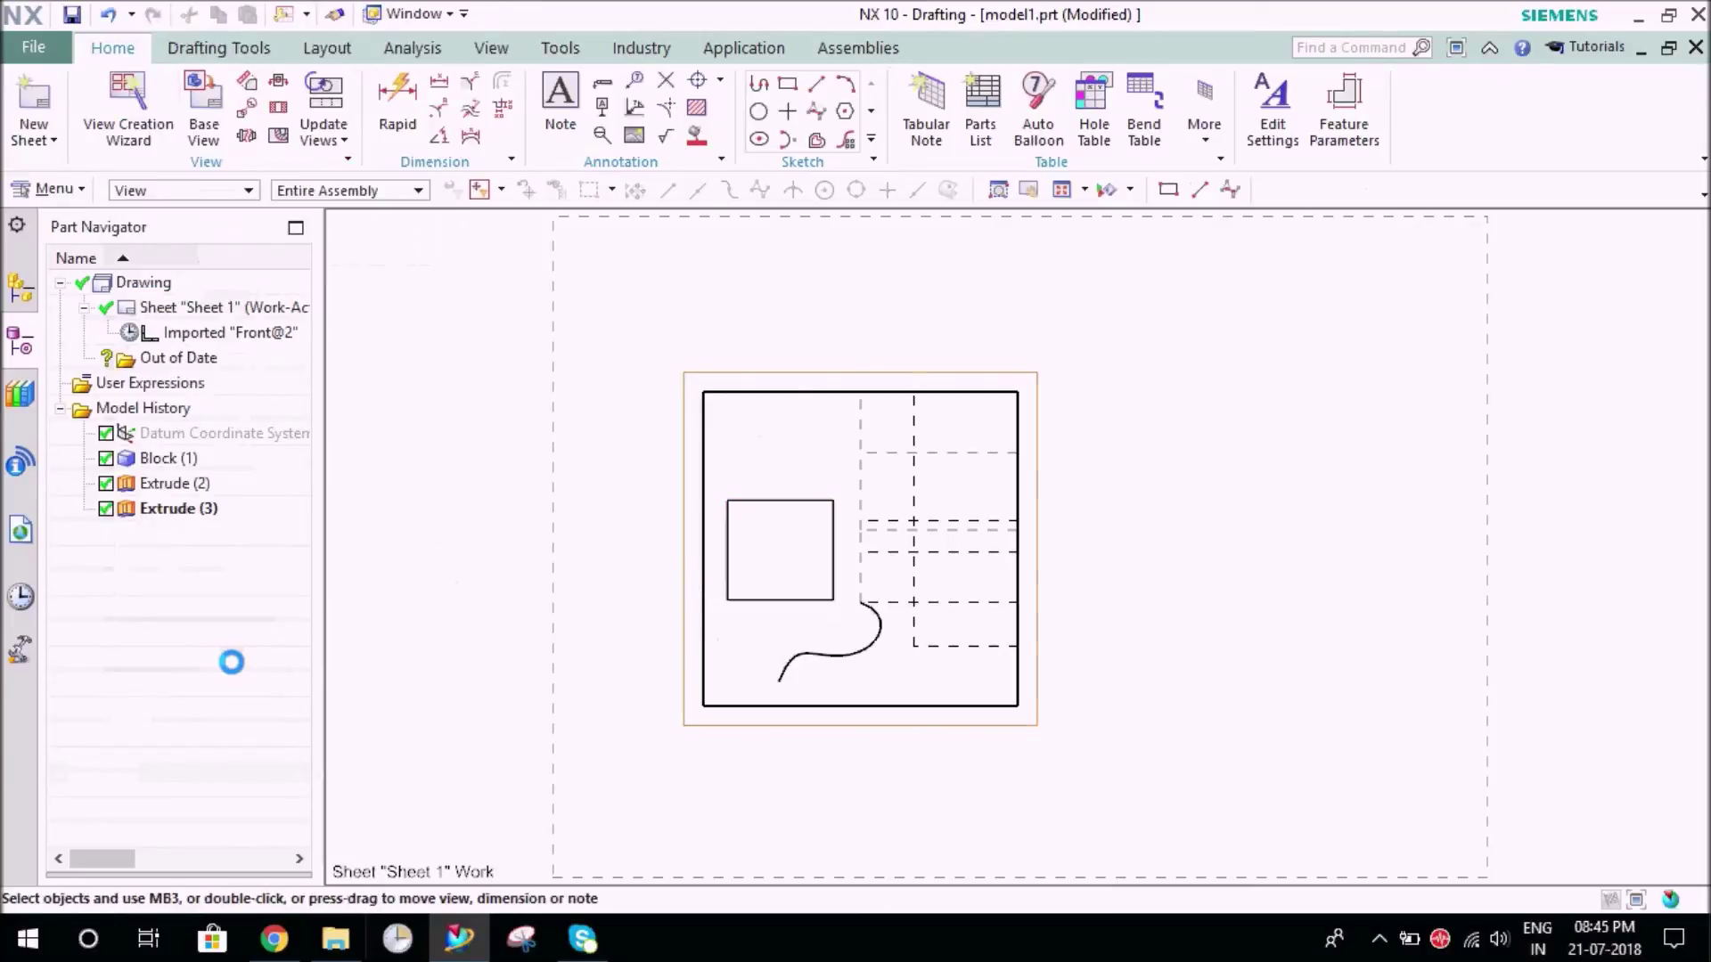
Check the block in Modeling, and convert the front view's spline from model to view dependent in Drafting
key(ctrl+m)
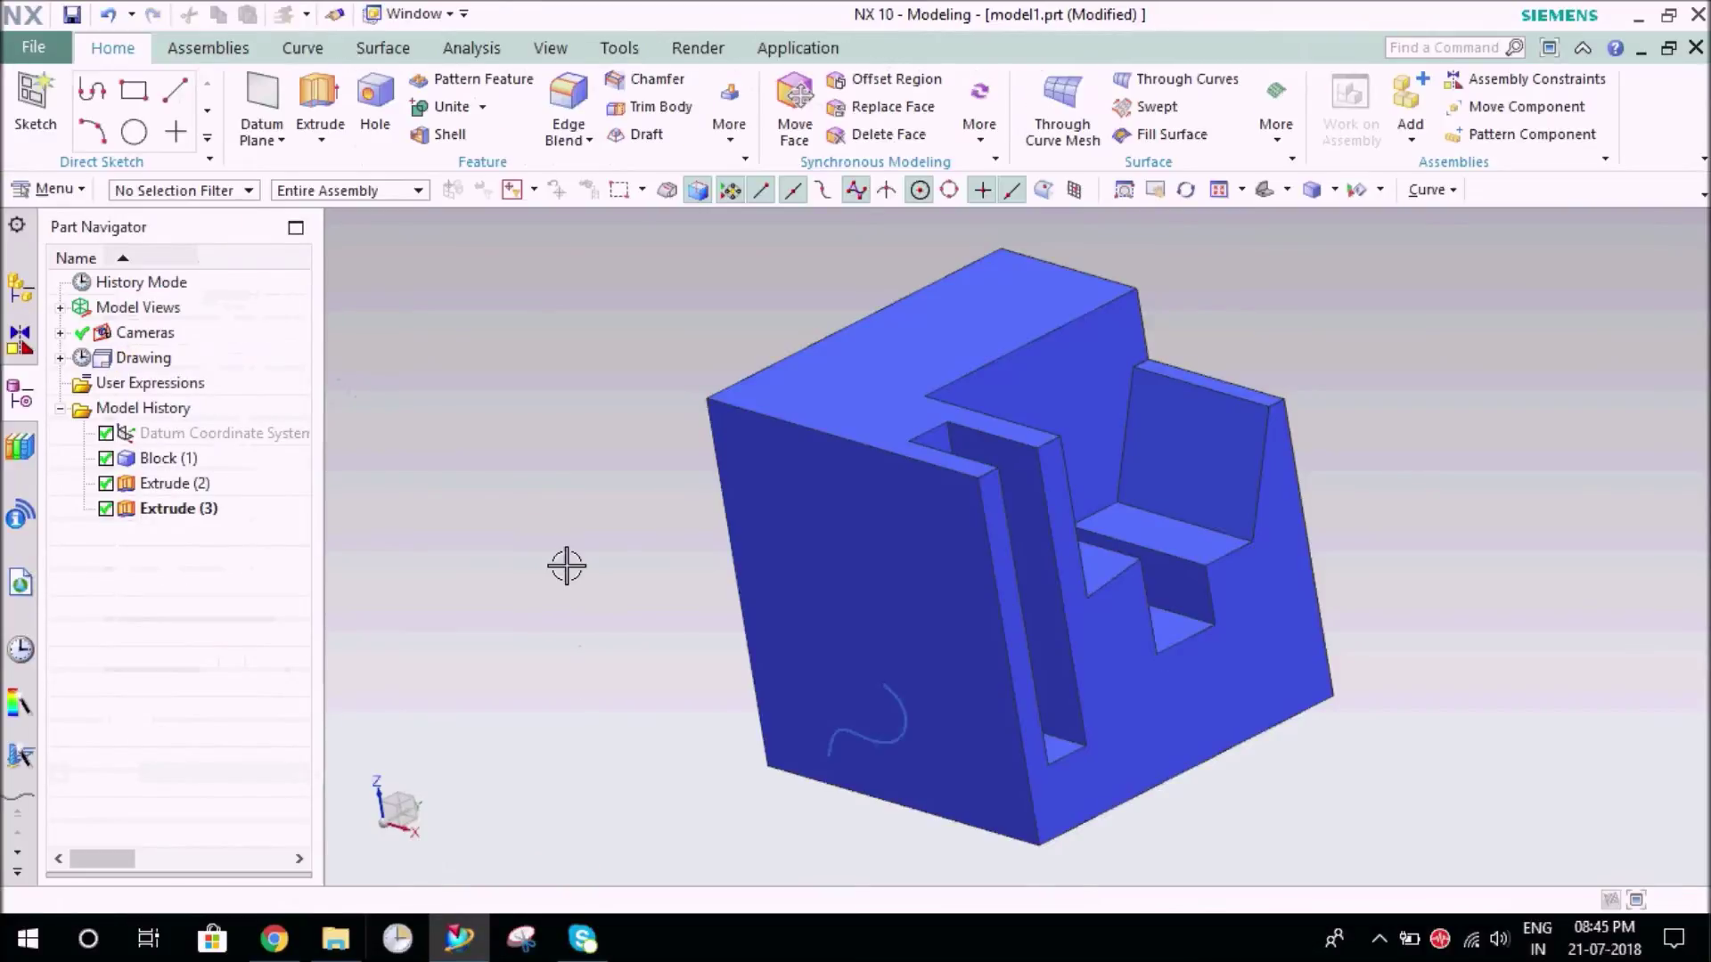
key(ctrl+shift+d)
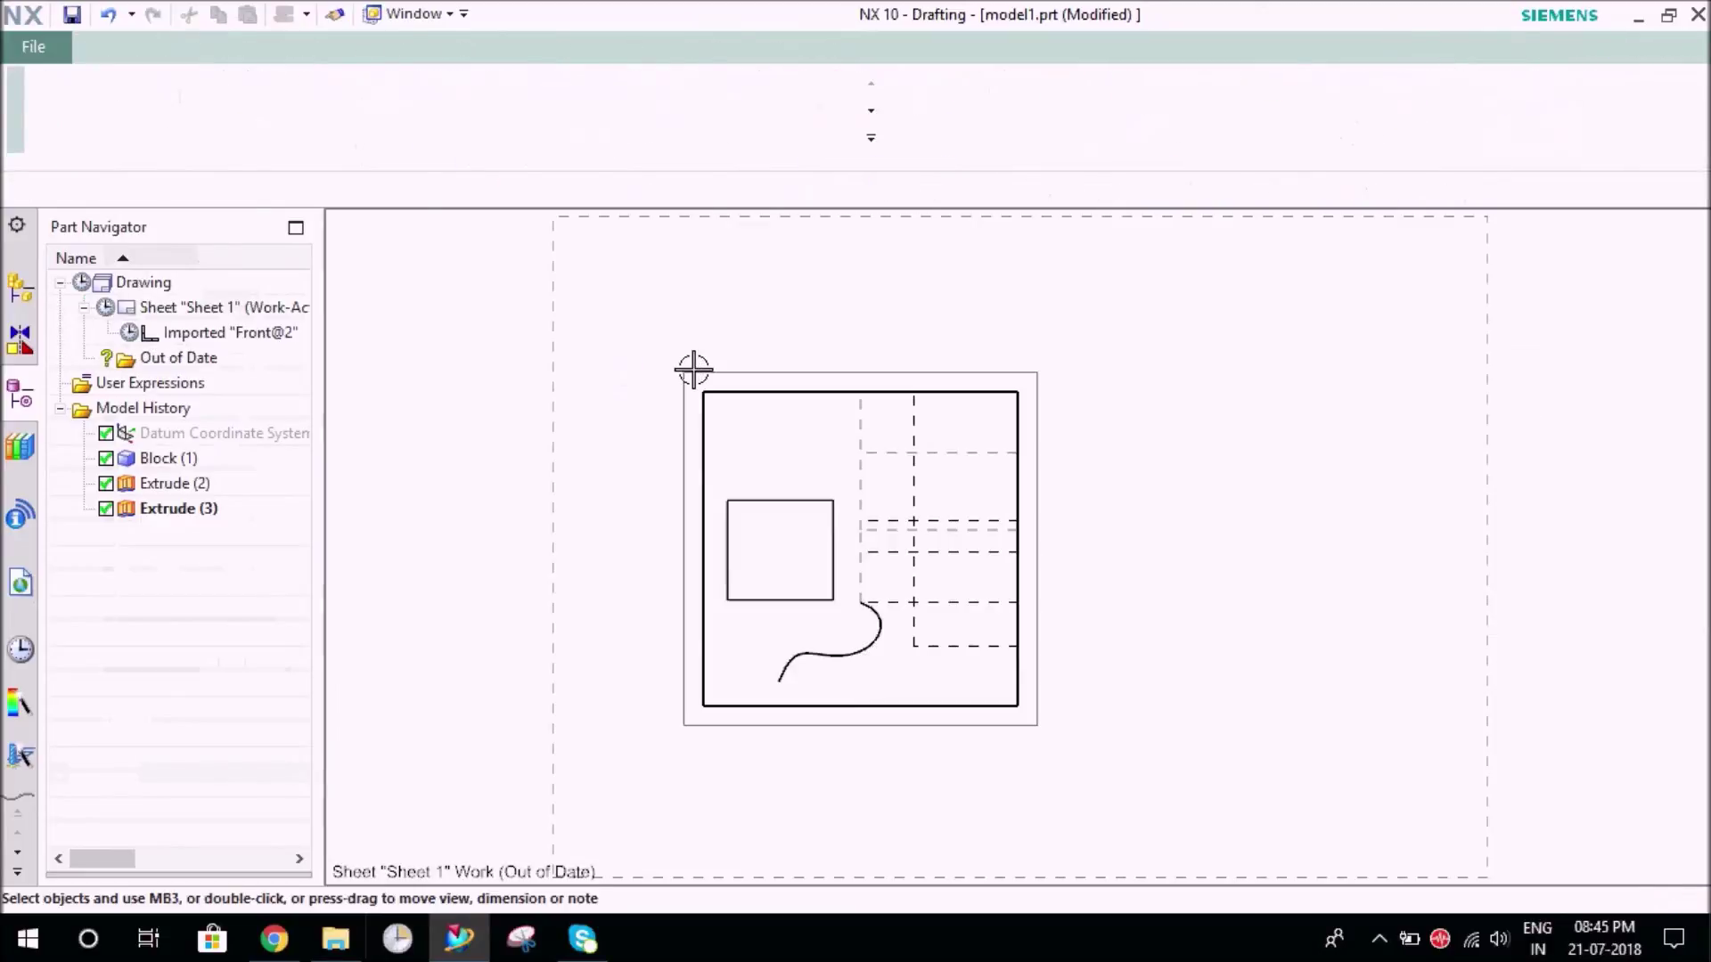
click(691, 367)
right_click(692, 366)
click(791, 670)
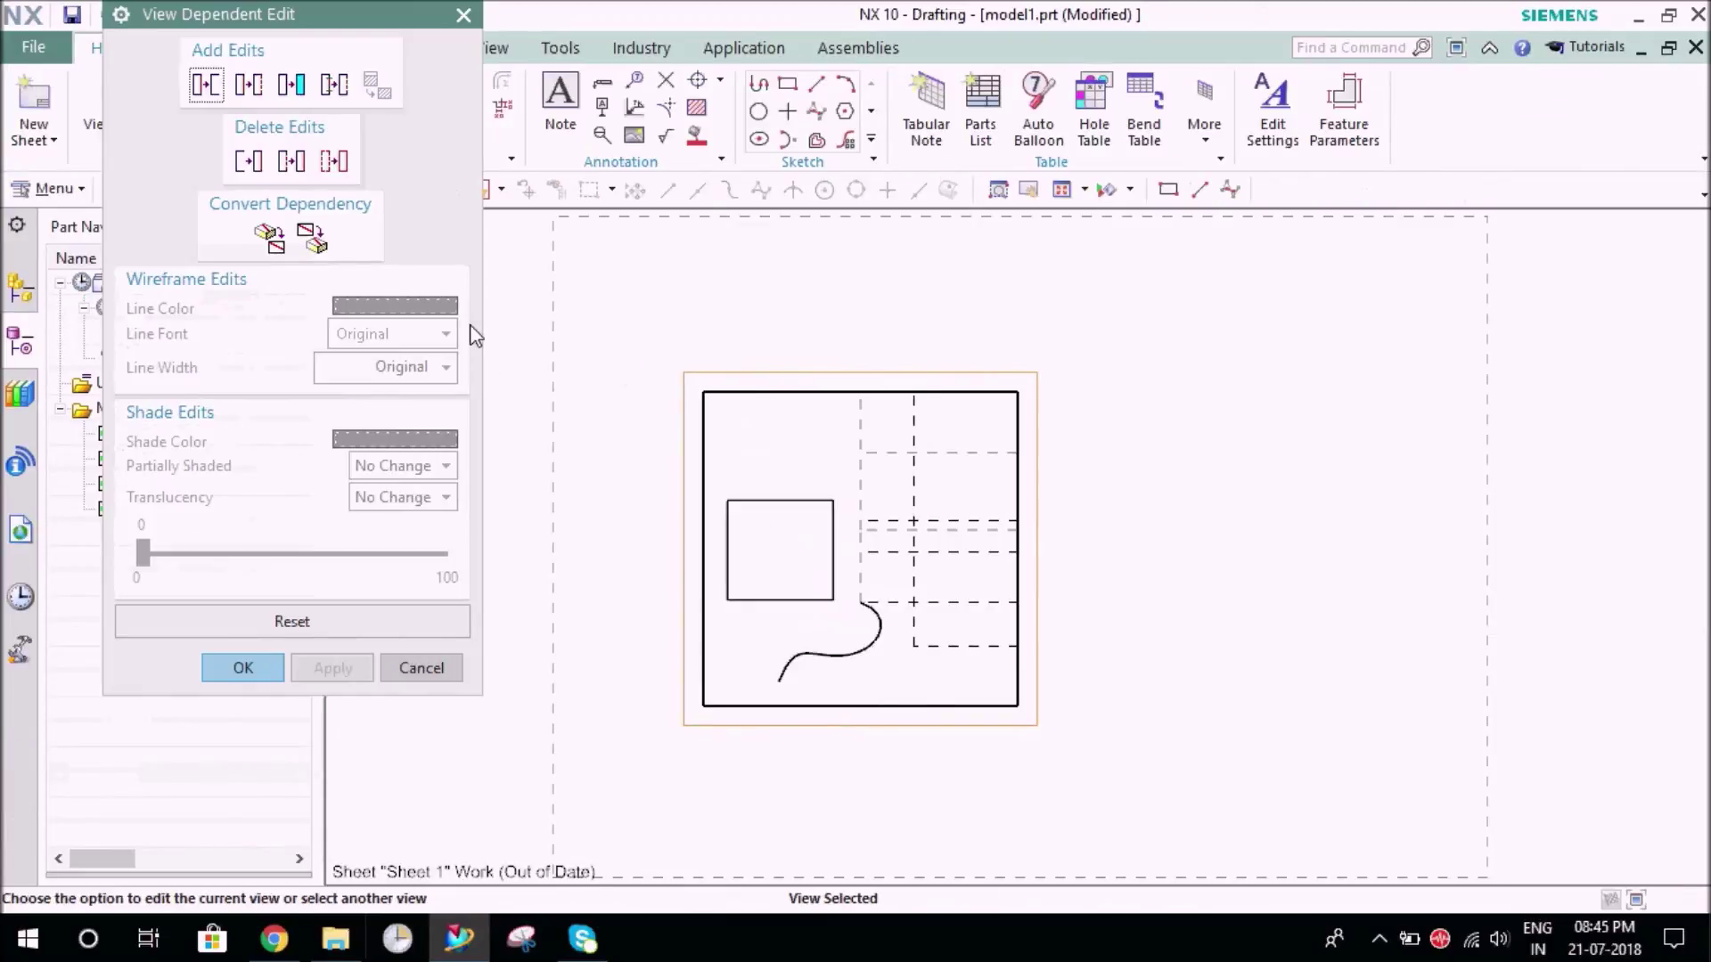
click(269, 237)
click(844, 661)
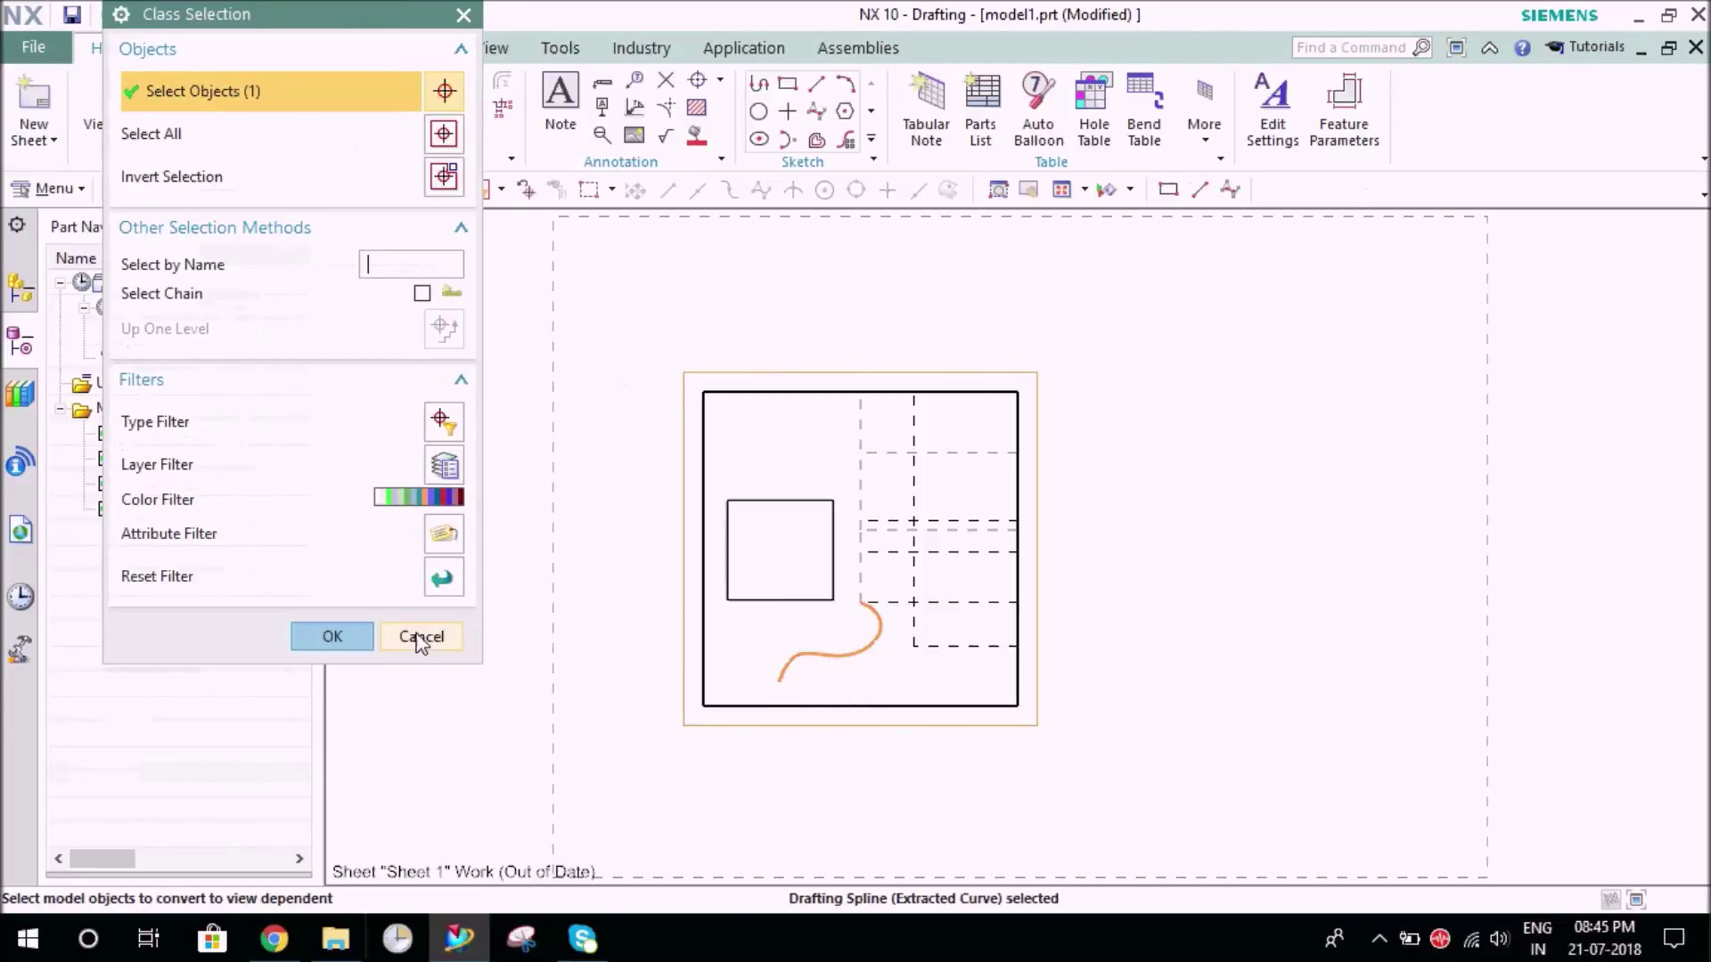
click(332, 636)
click(266, 671)
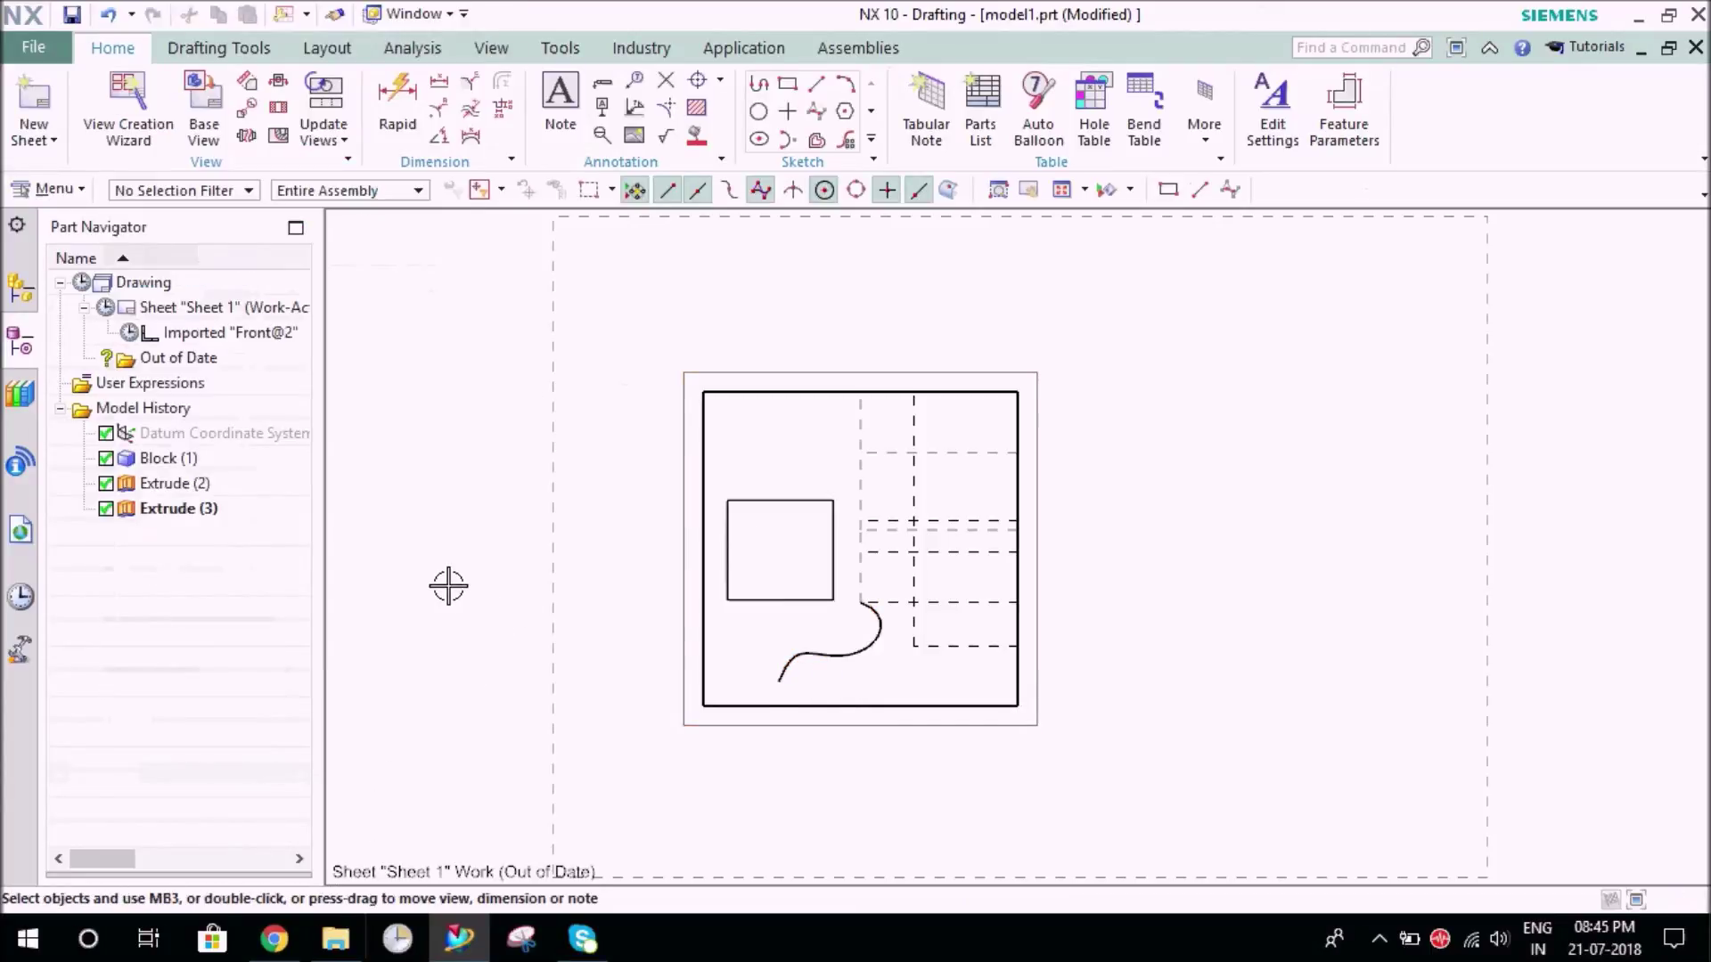
Examine the block in Modeling to see whether the spline is still on its front face, and return to Drafting
key(ctrl+m)
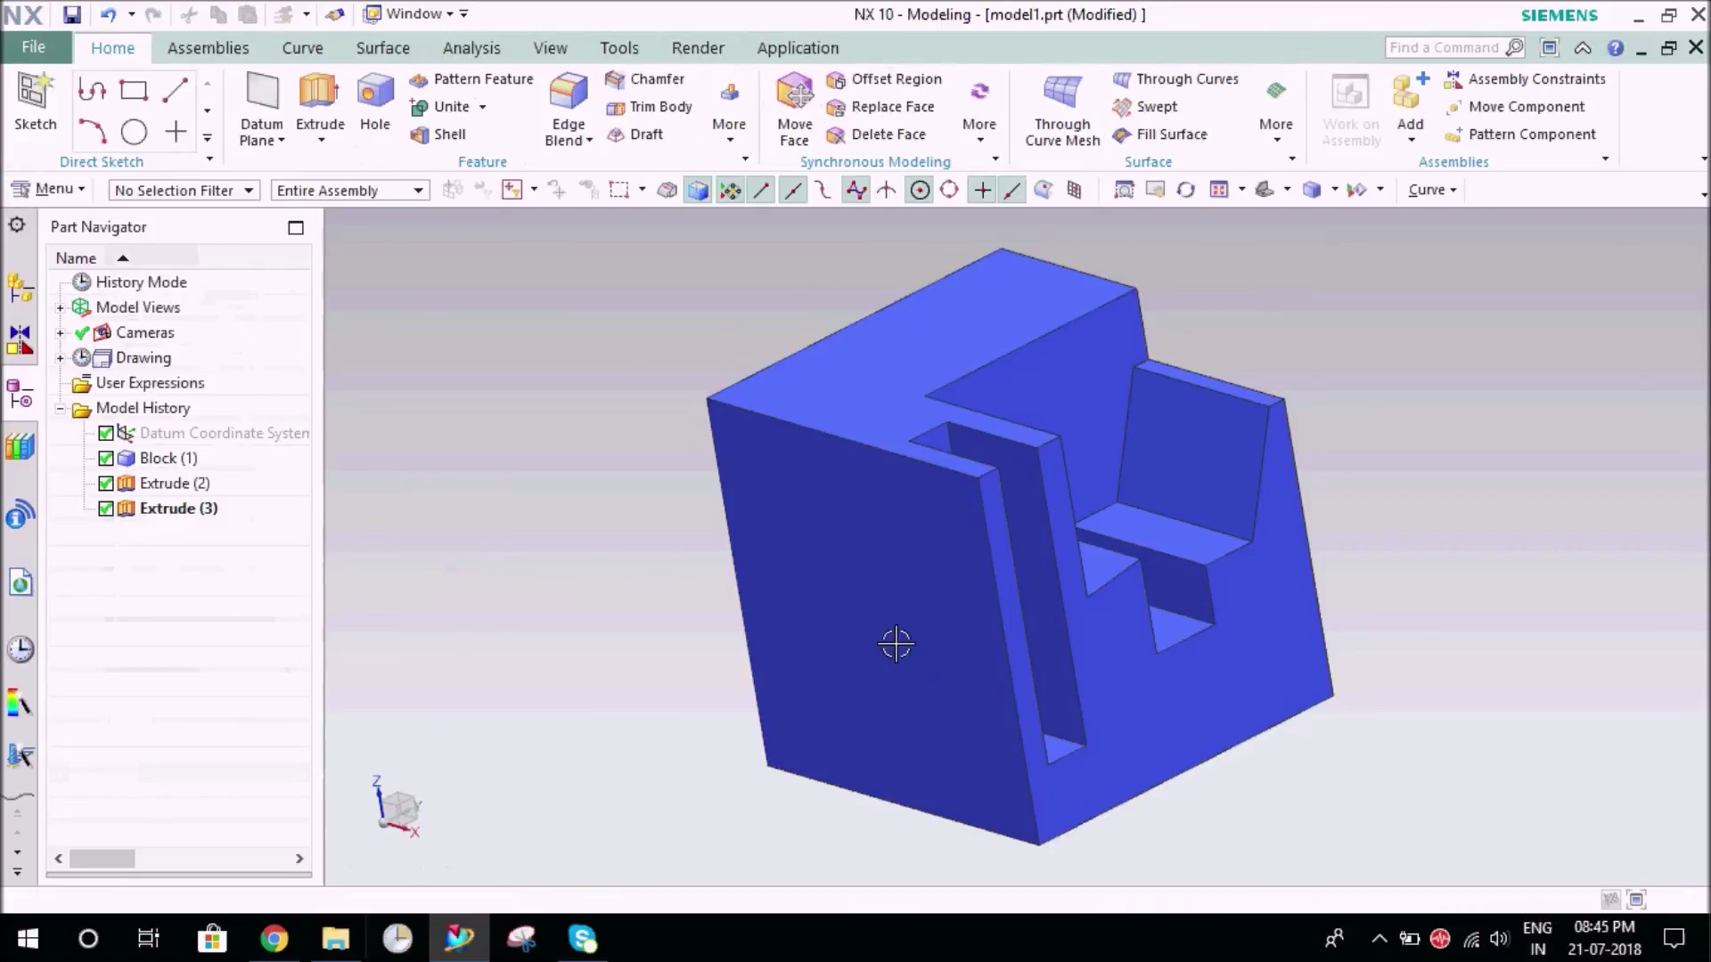
key(ctrl+shift+d)
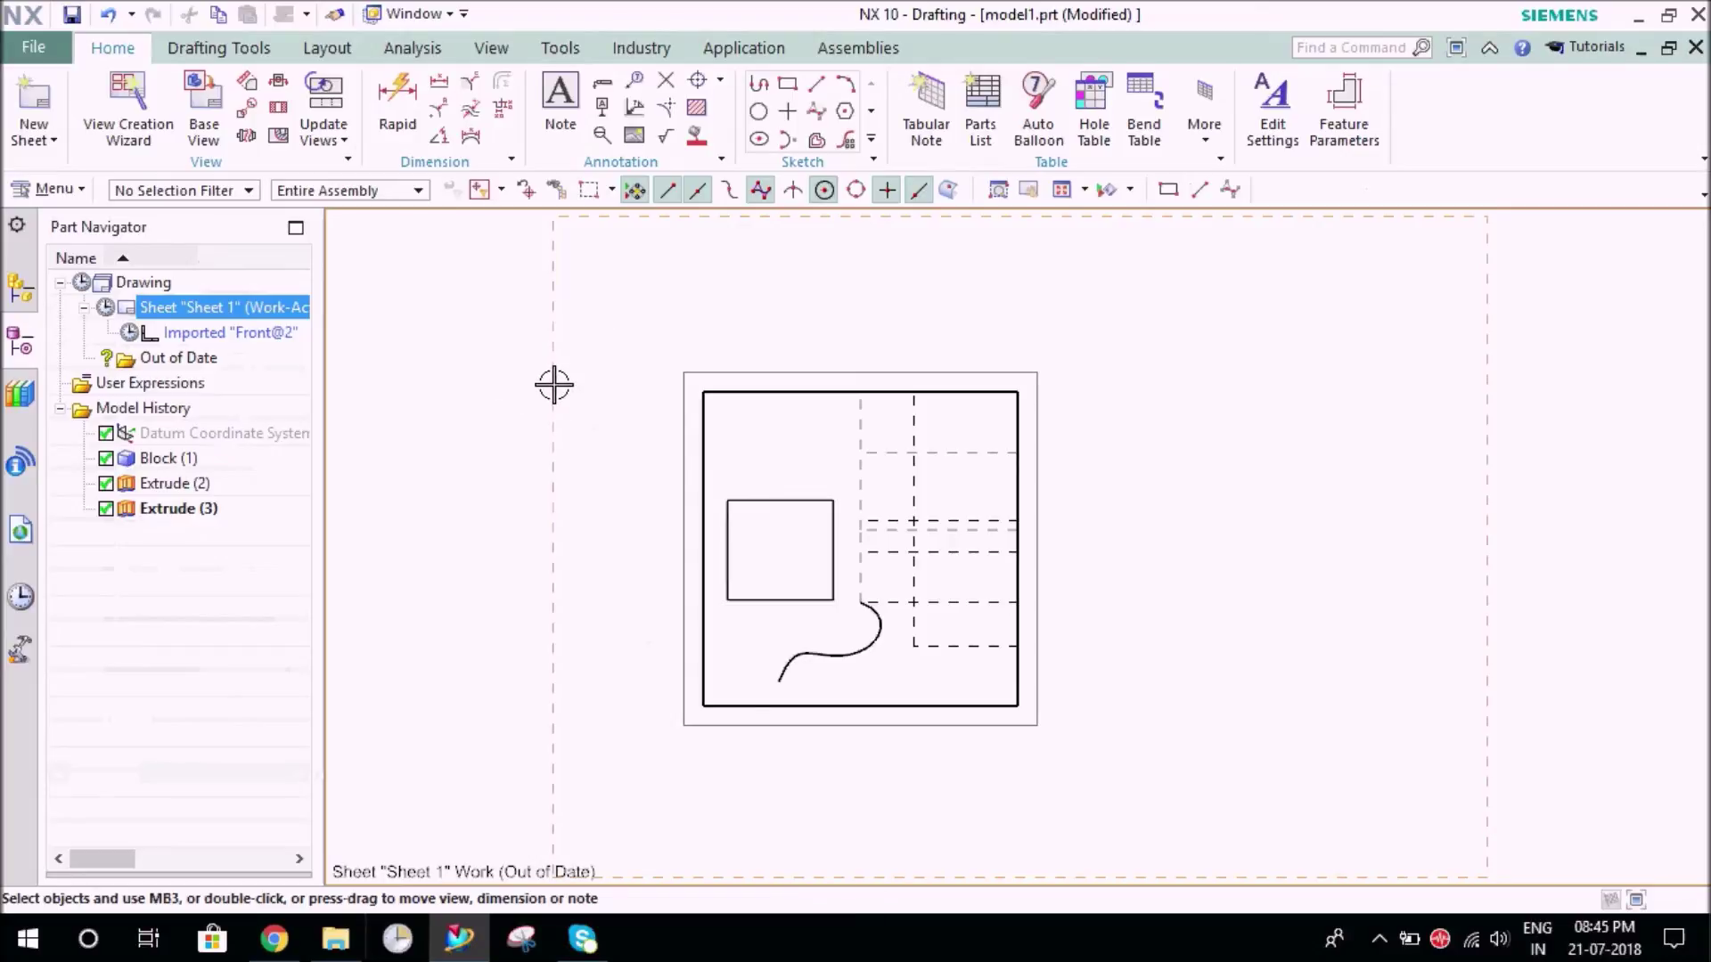
mouse_move(554, 385)
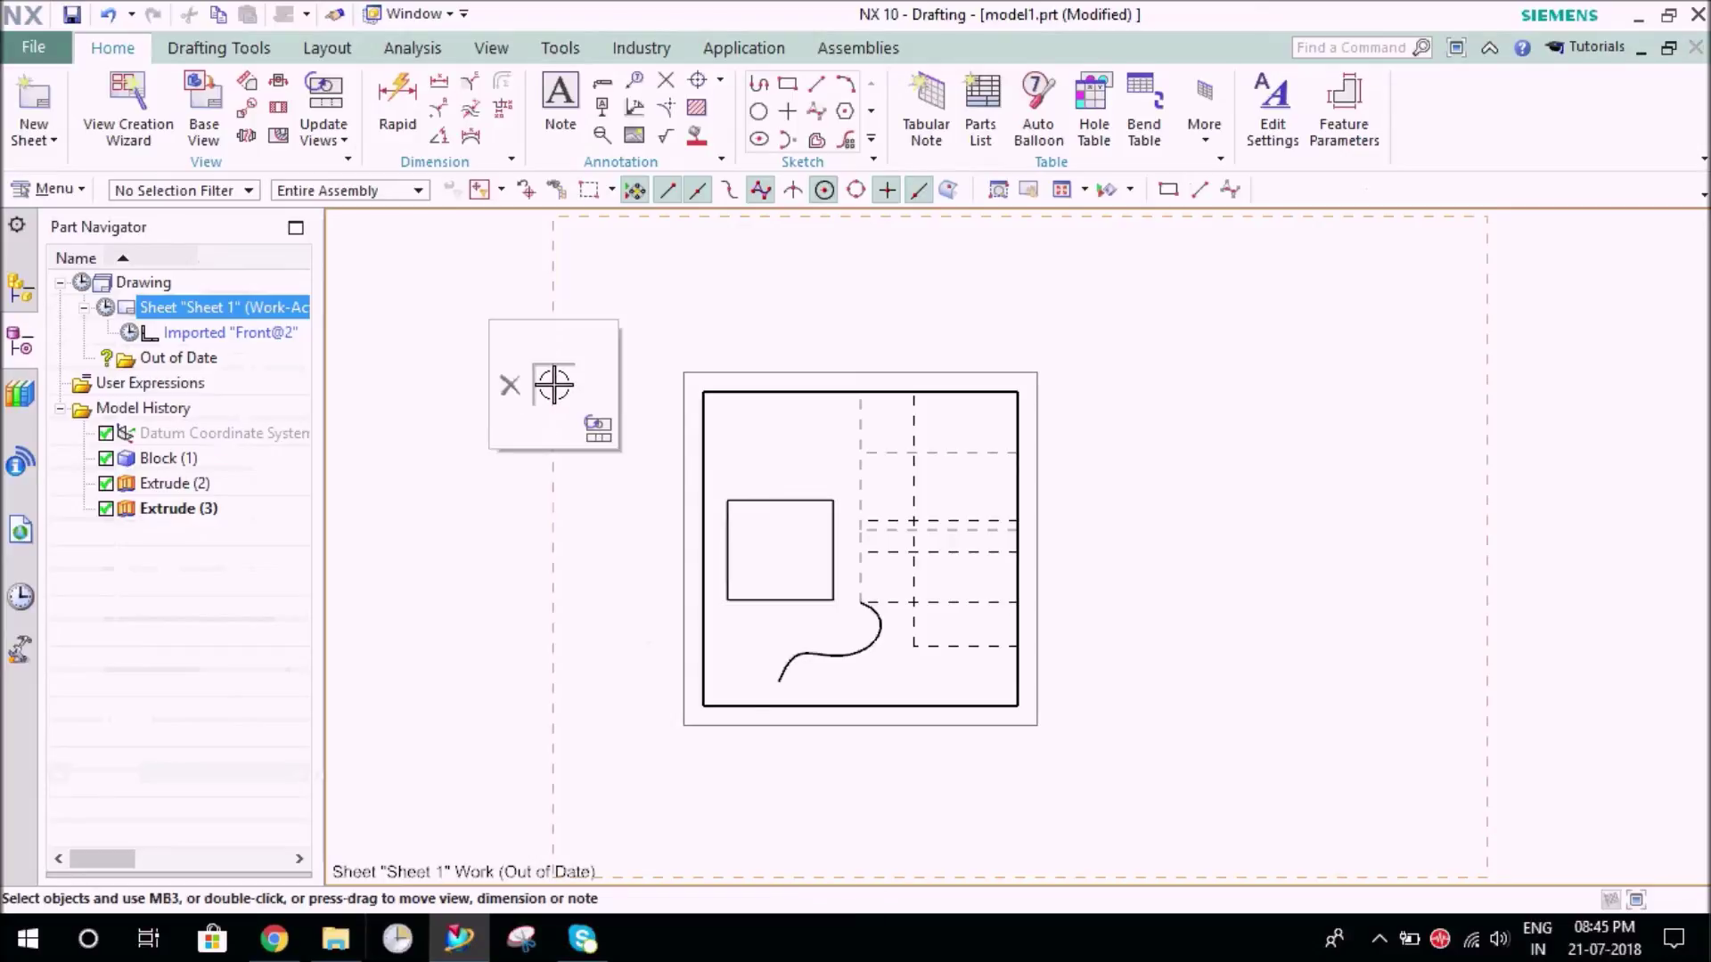
Update the out-of-date front view on the drawing sheet
click(598, 430)
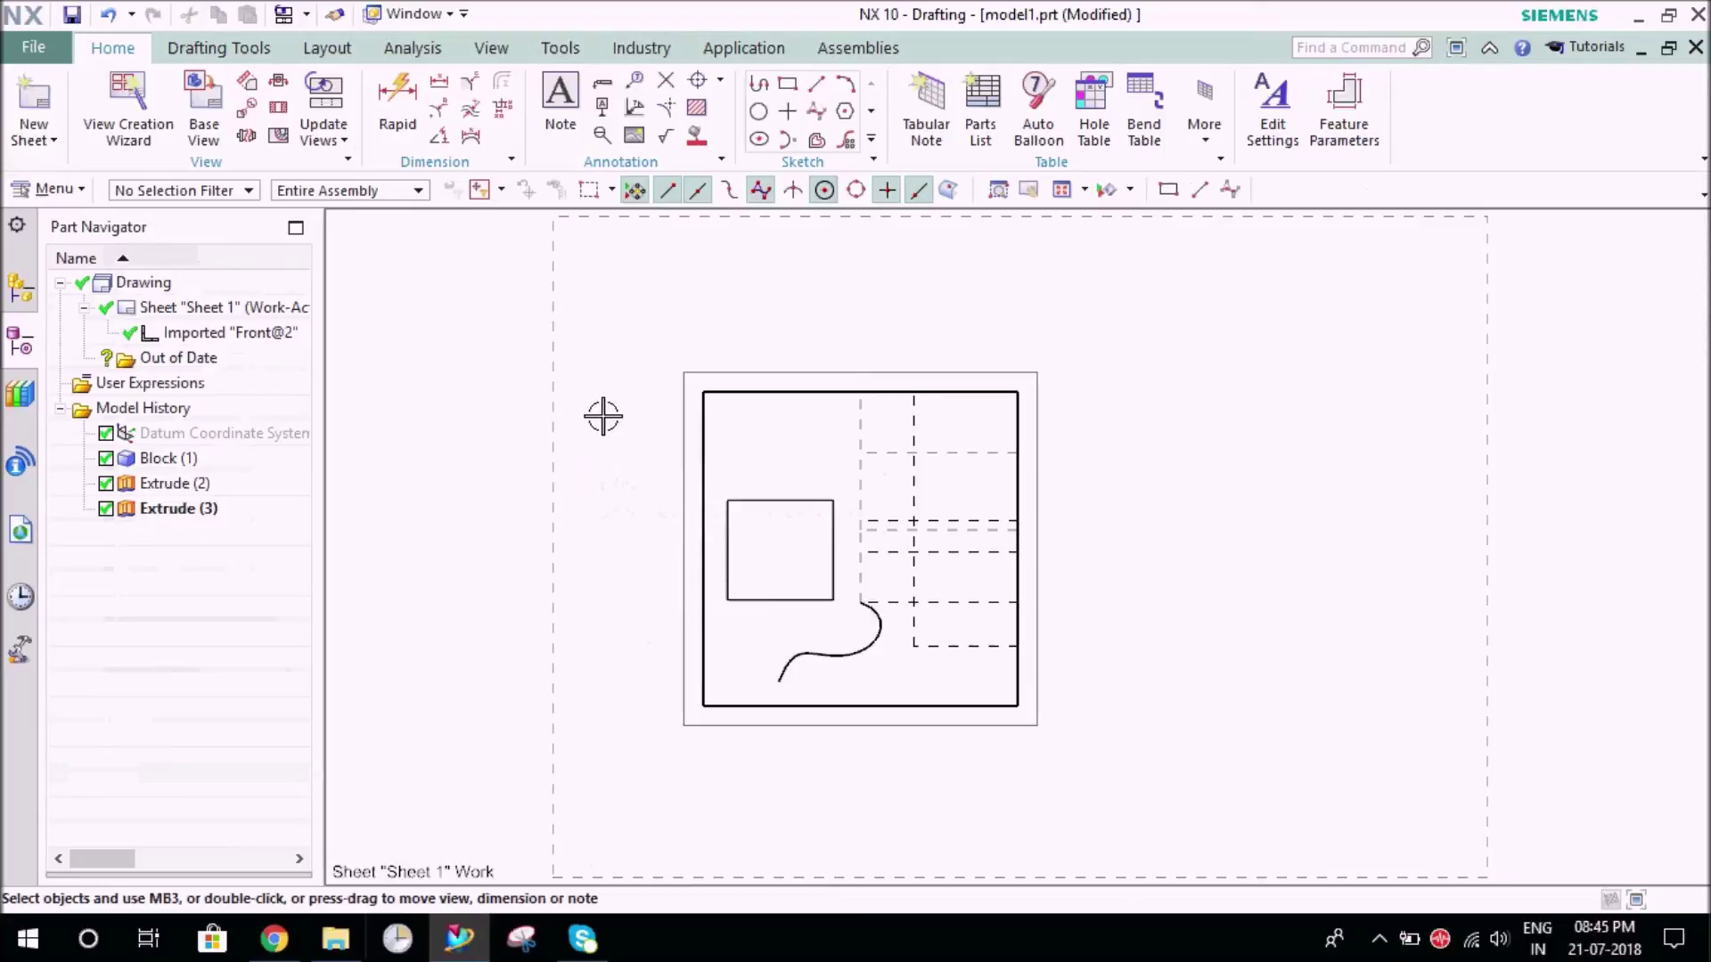
click(561, 47)
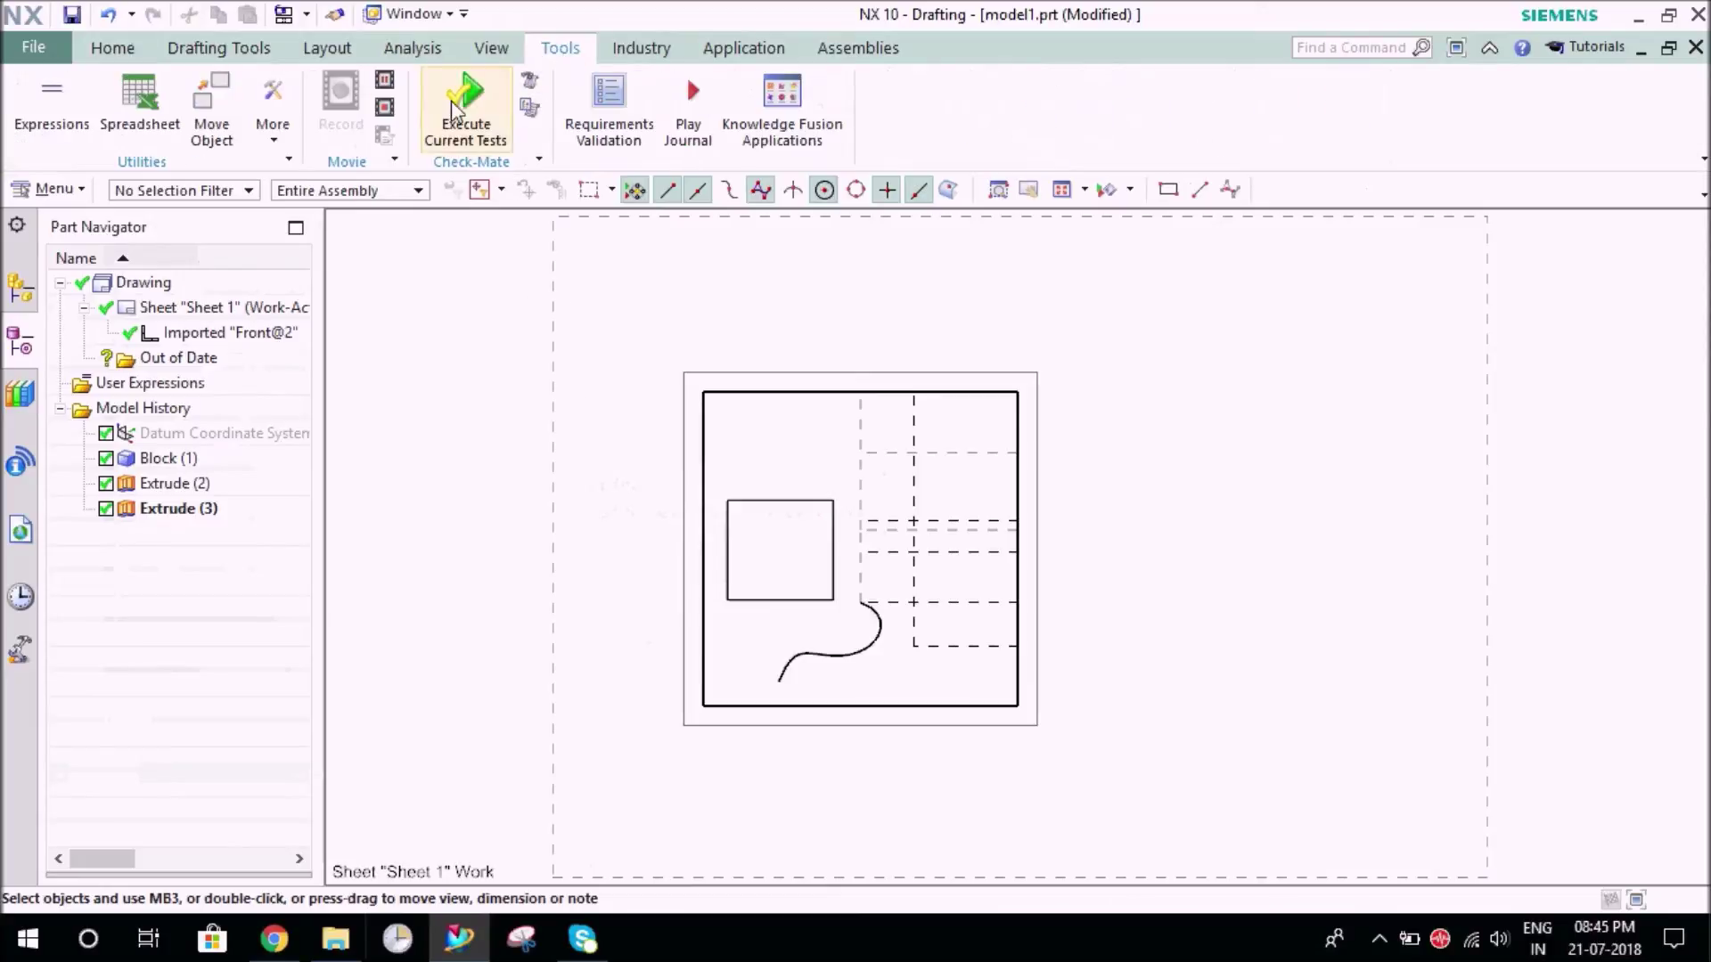
click(386, 106)
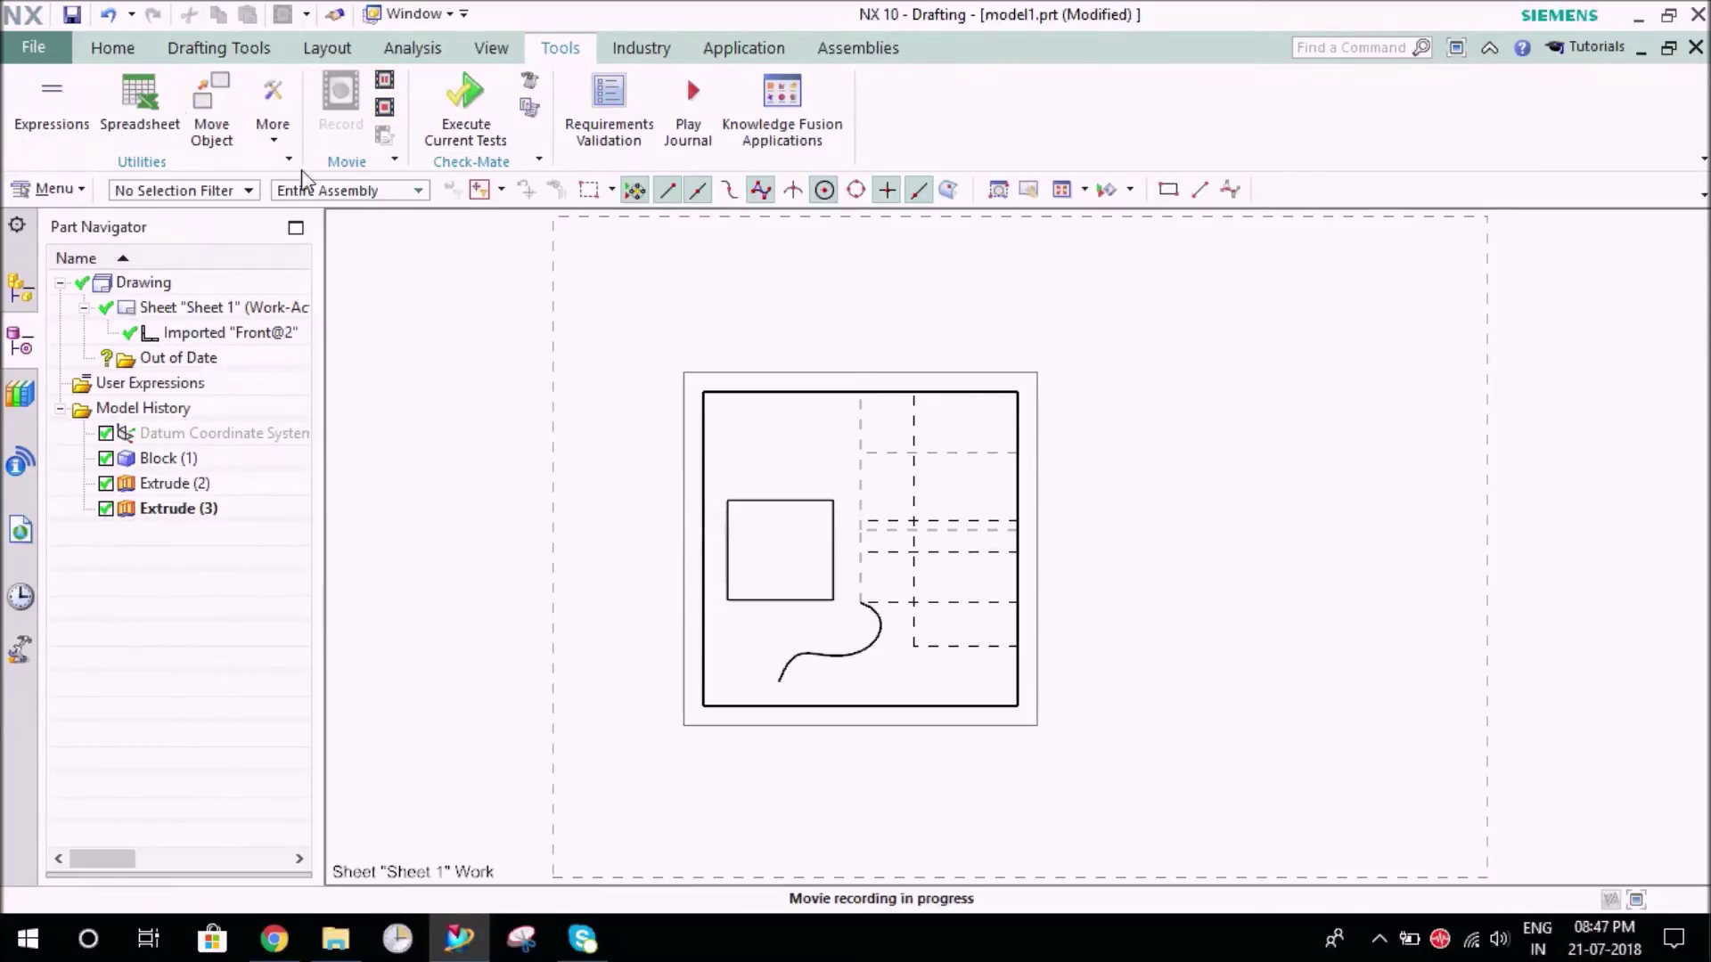
Add a circular detail view at scale 2:1 of the front view's upper-right corner, placed beside the front view
click(117, 52)
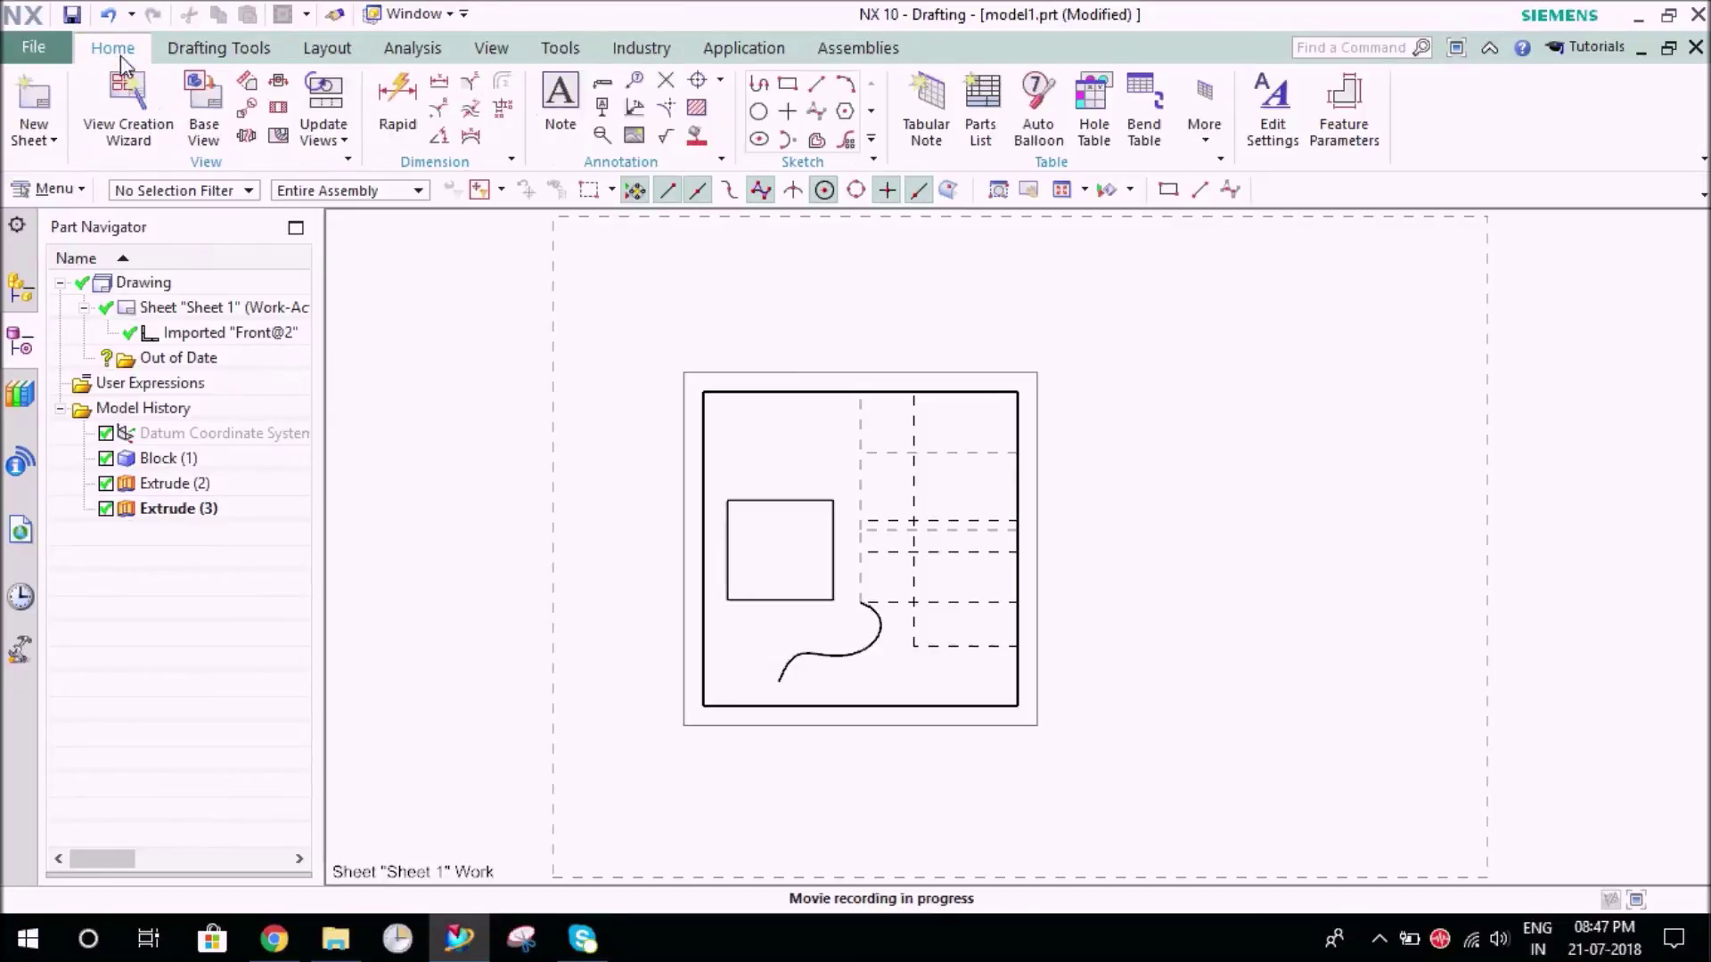
click(253, 108)
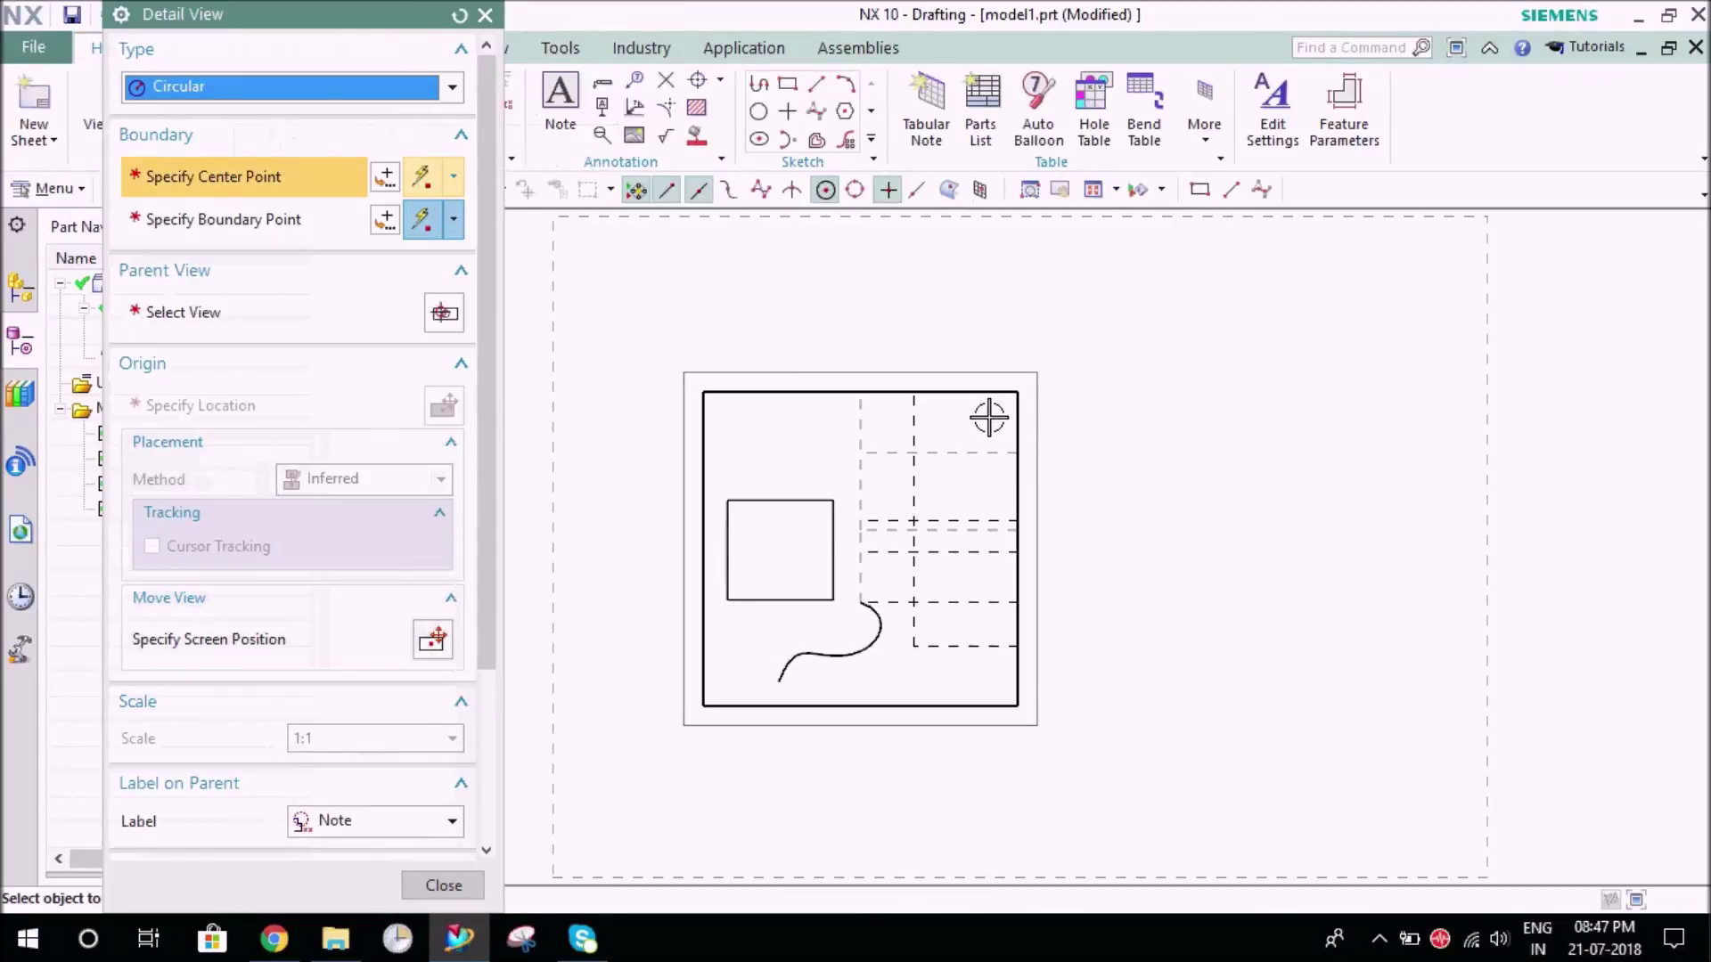
click(988, 414)
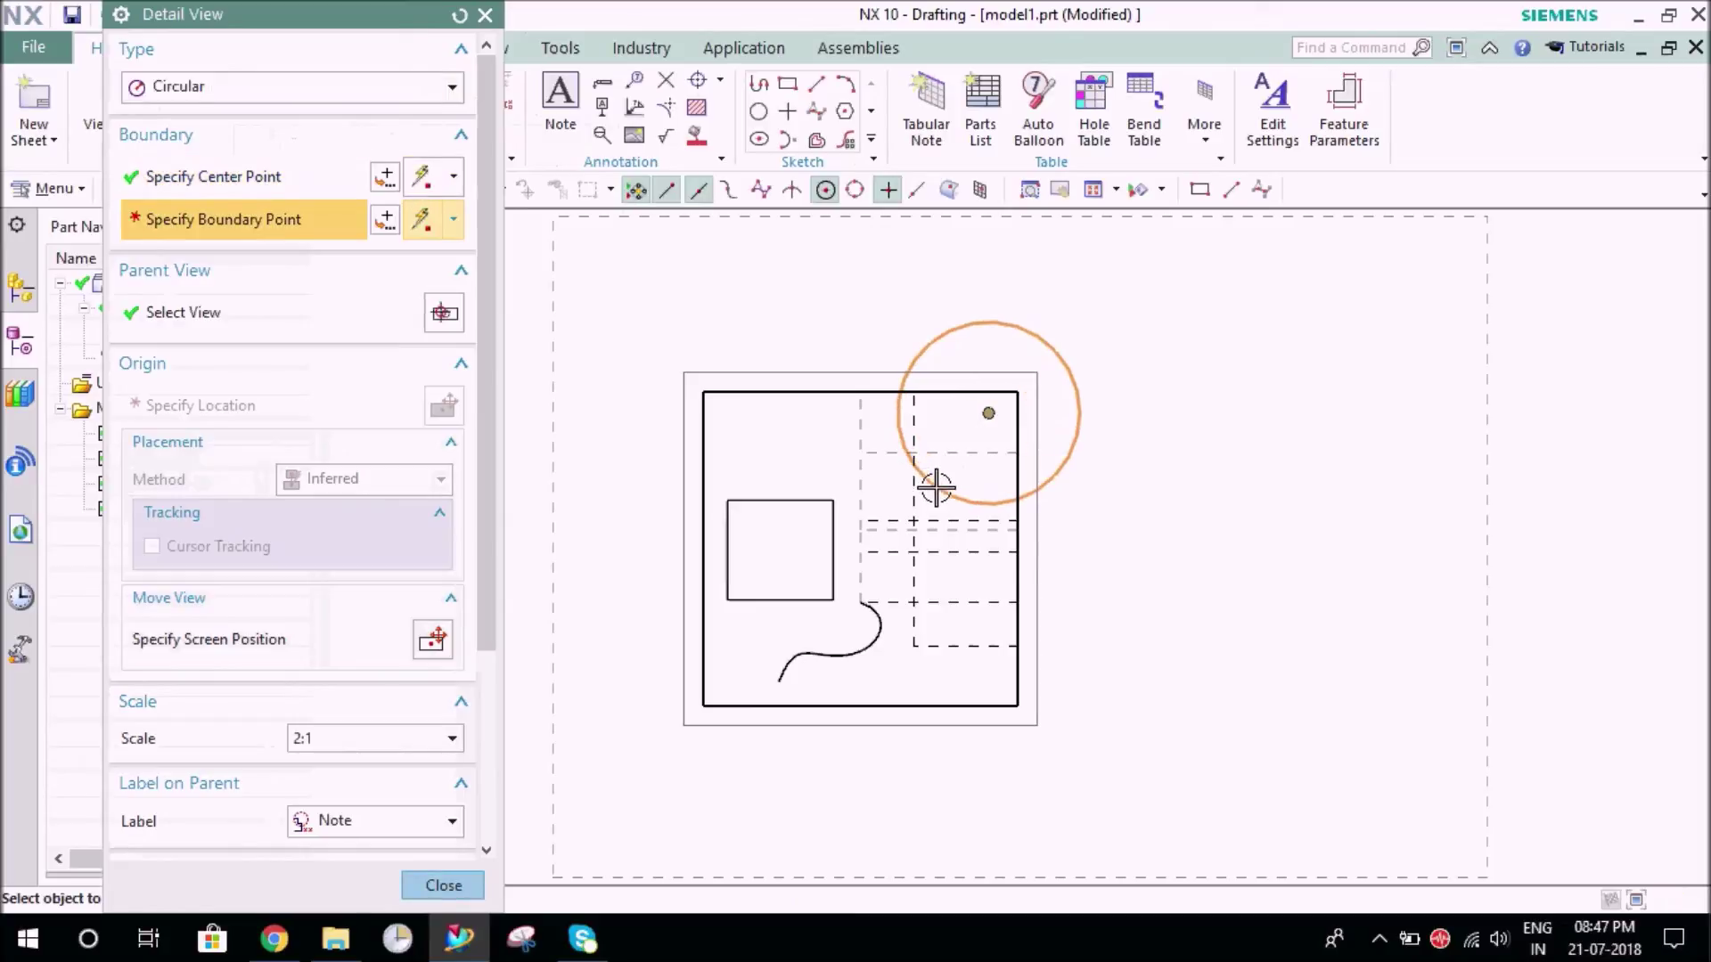
click(936, 487)
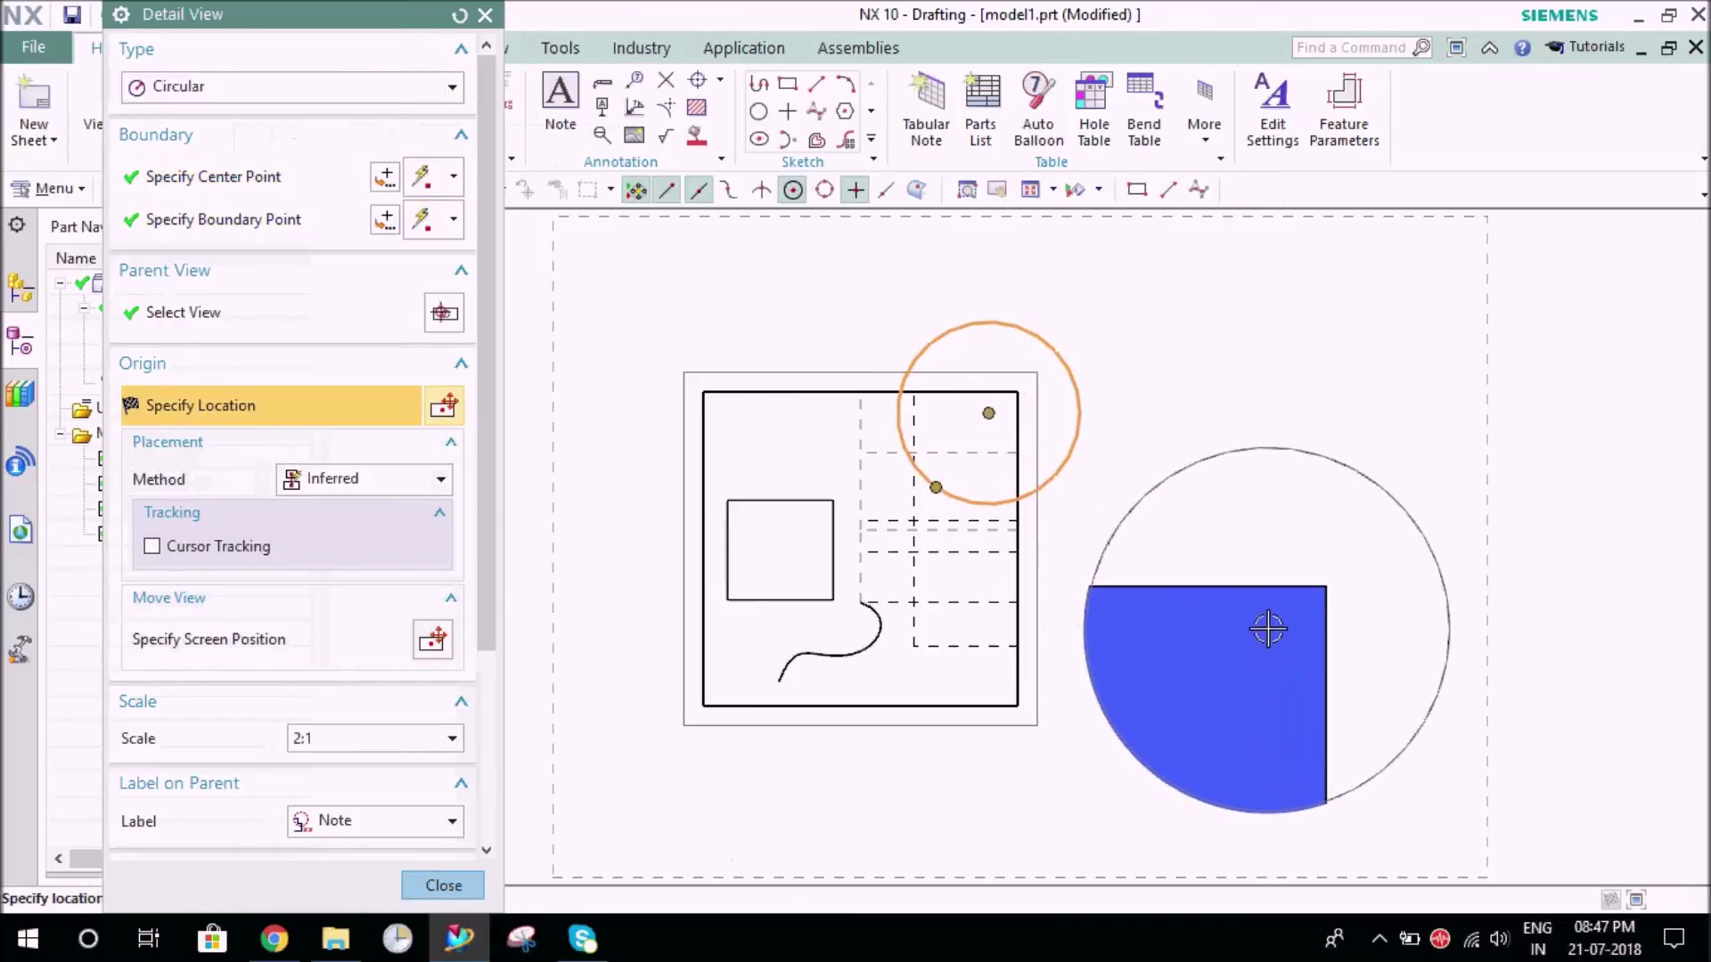
click(1268, 630)
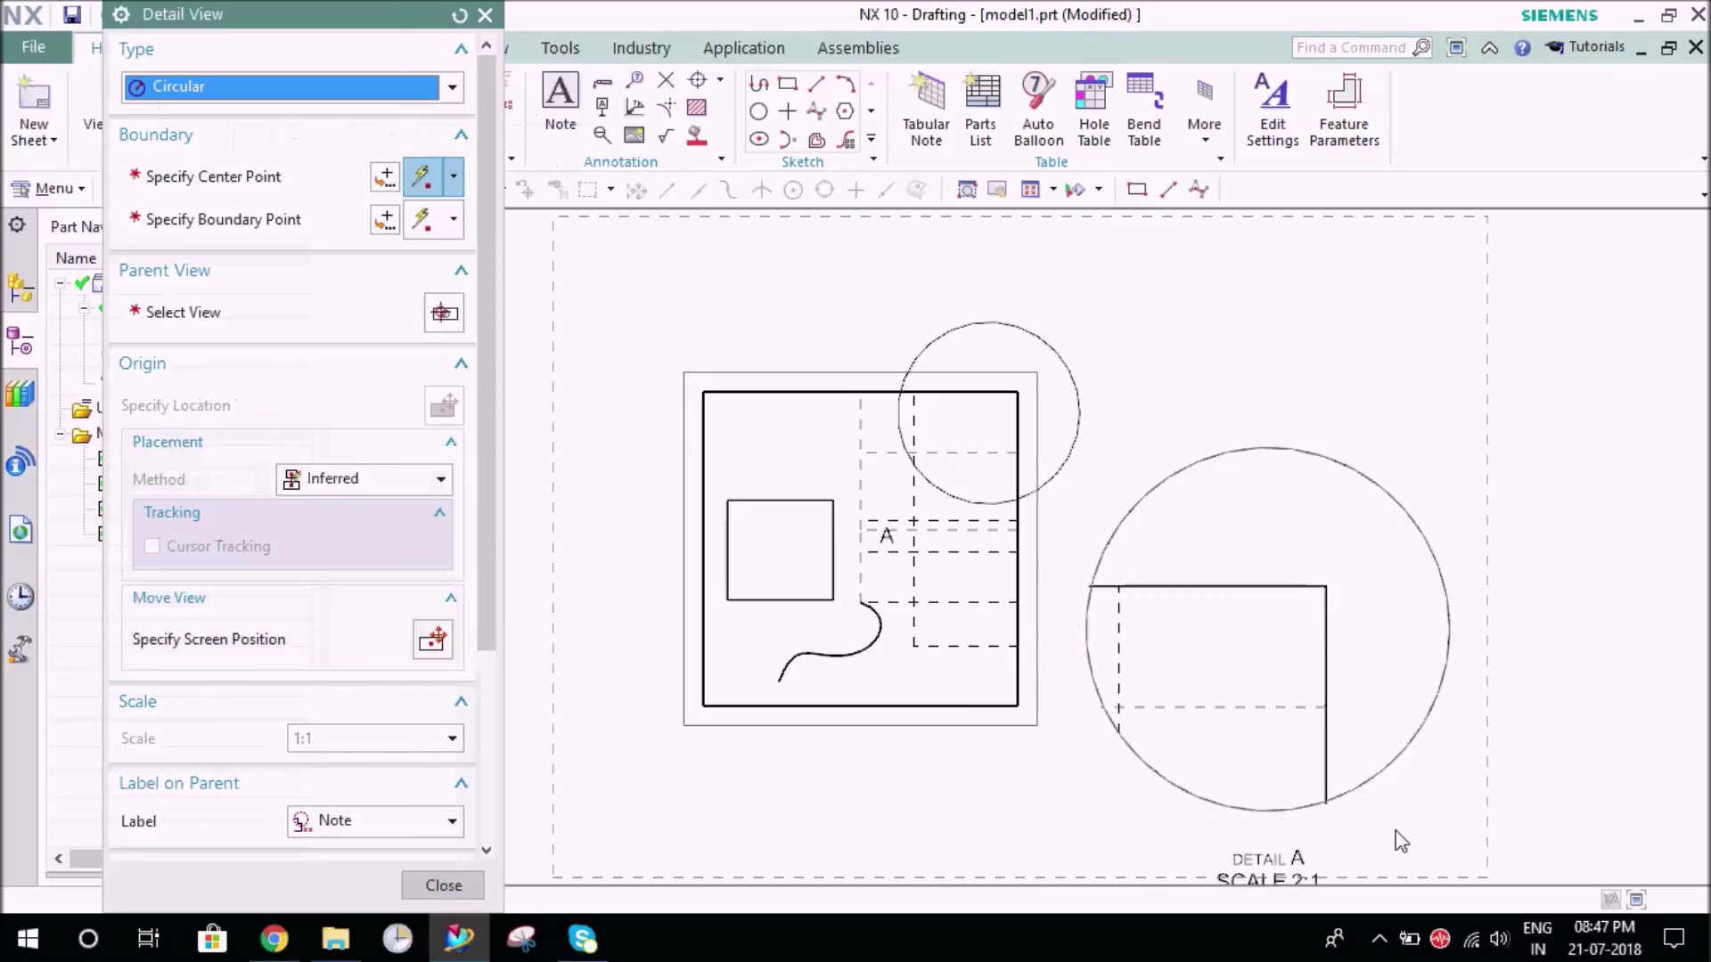
click(443, 885)
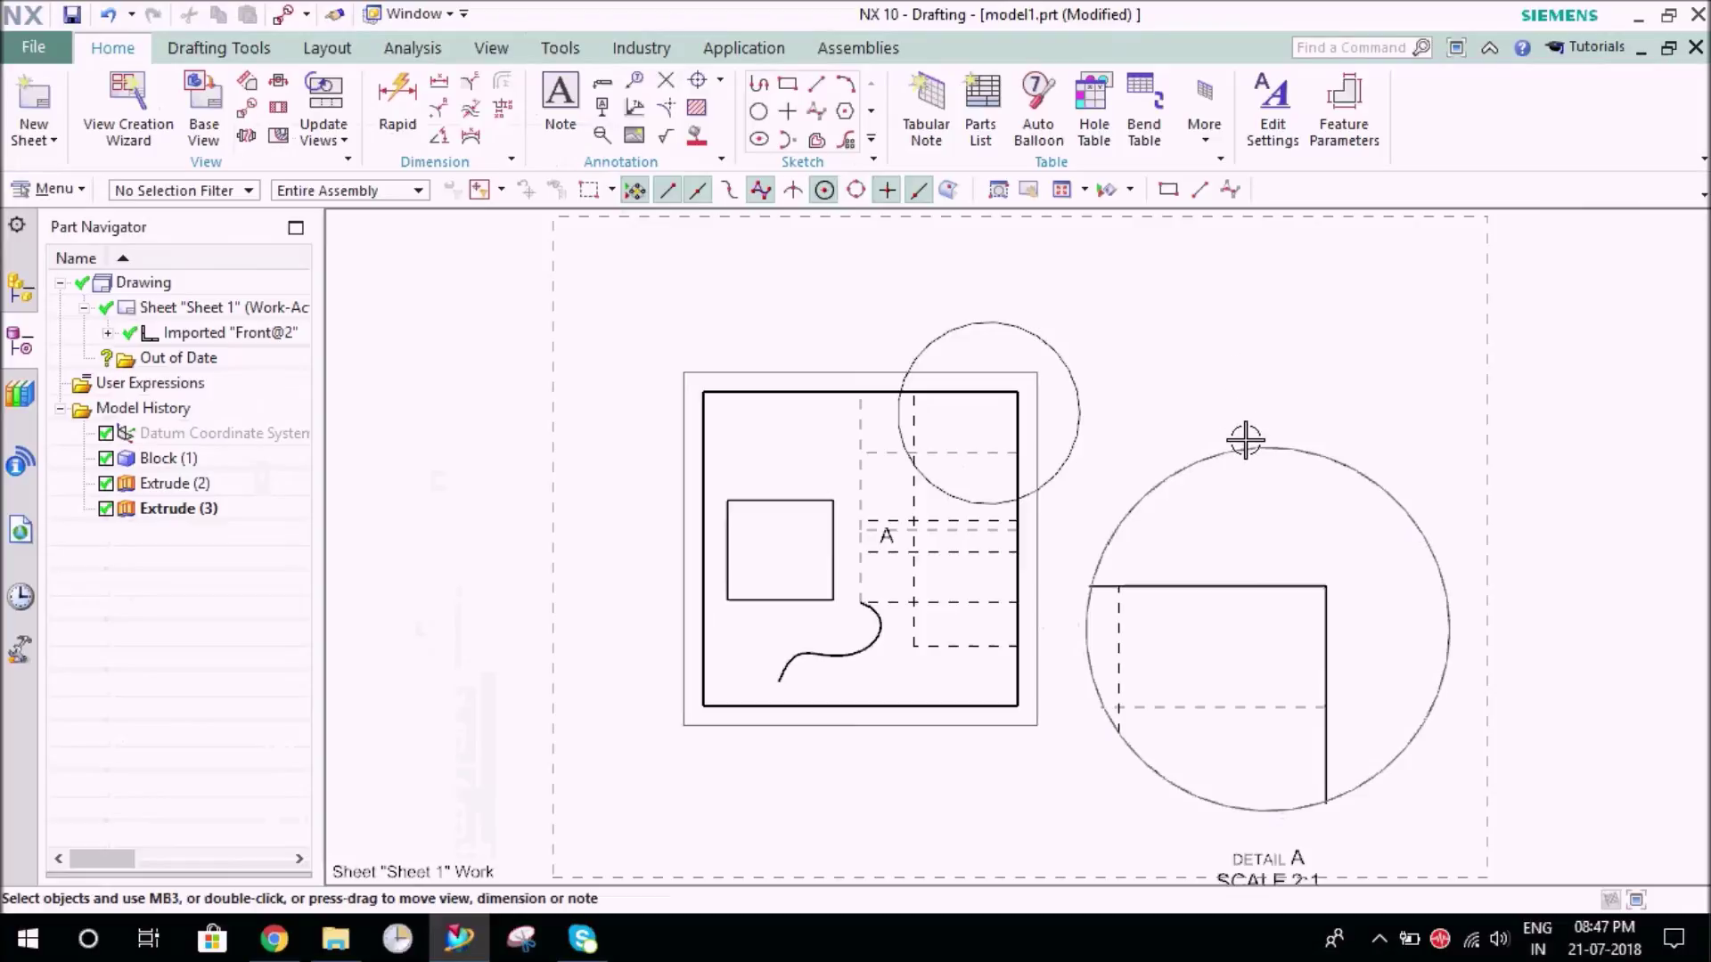
Move the detail view slightly up on the sheet and convert it to an independent detail
double_click(1270, 303)
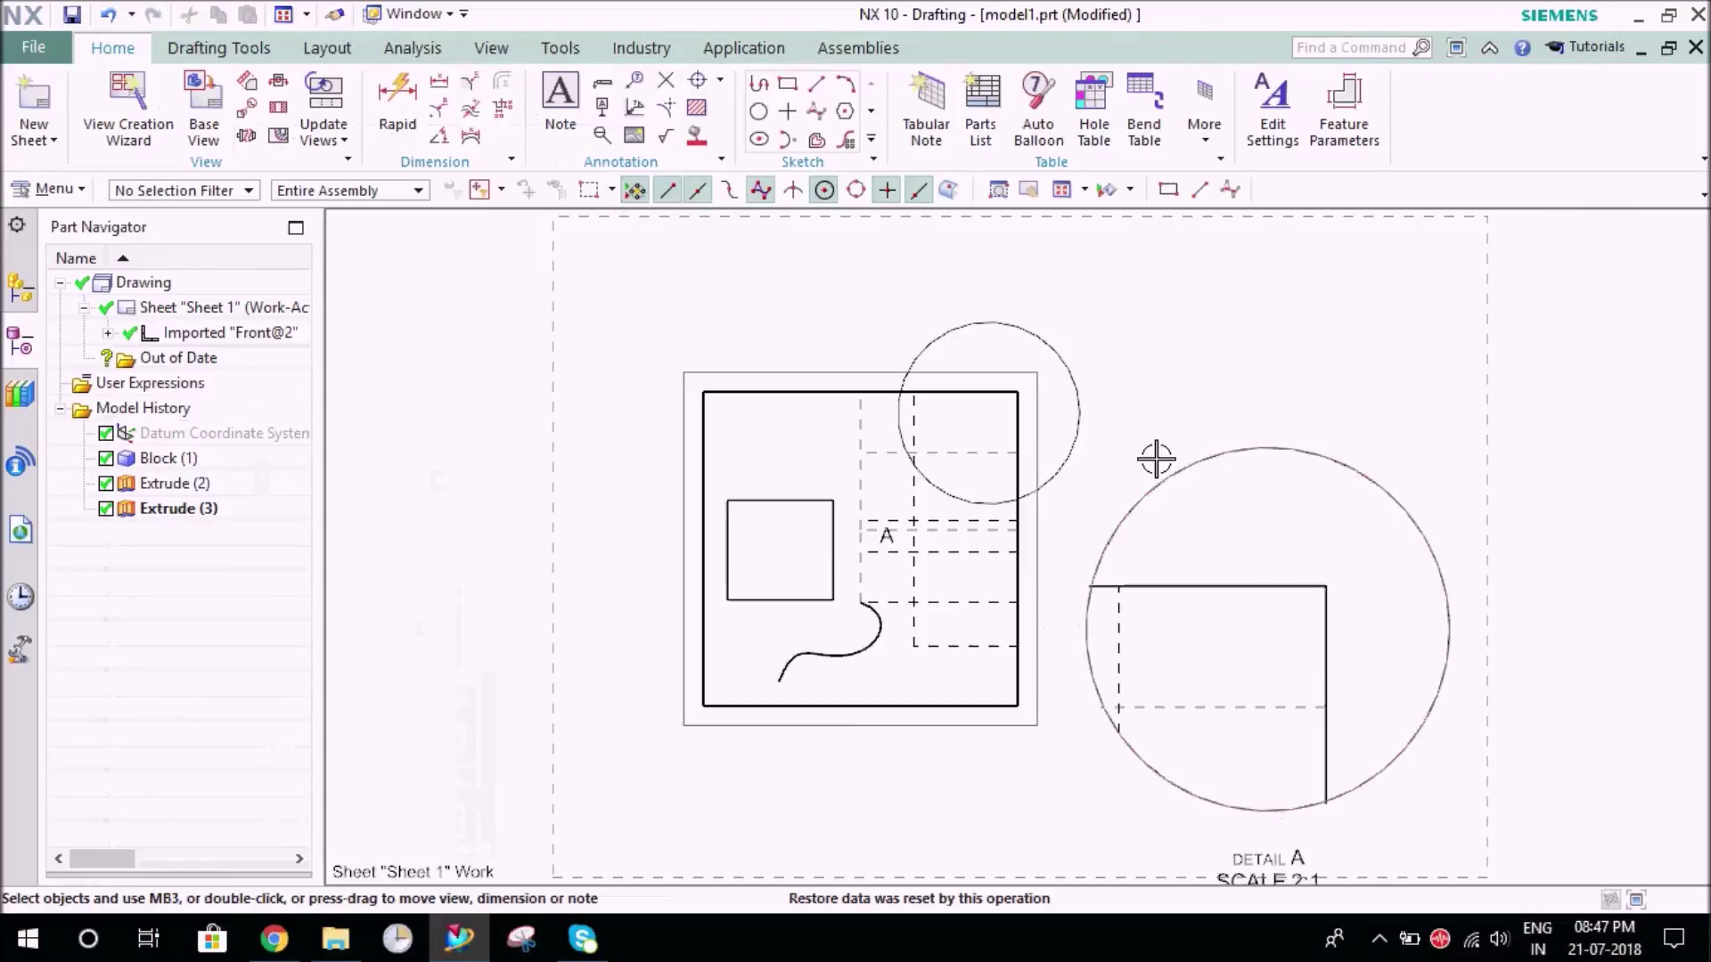
scroll(1239, 401, down, 4)
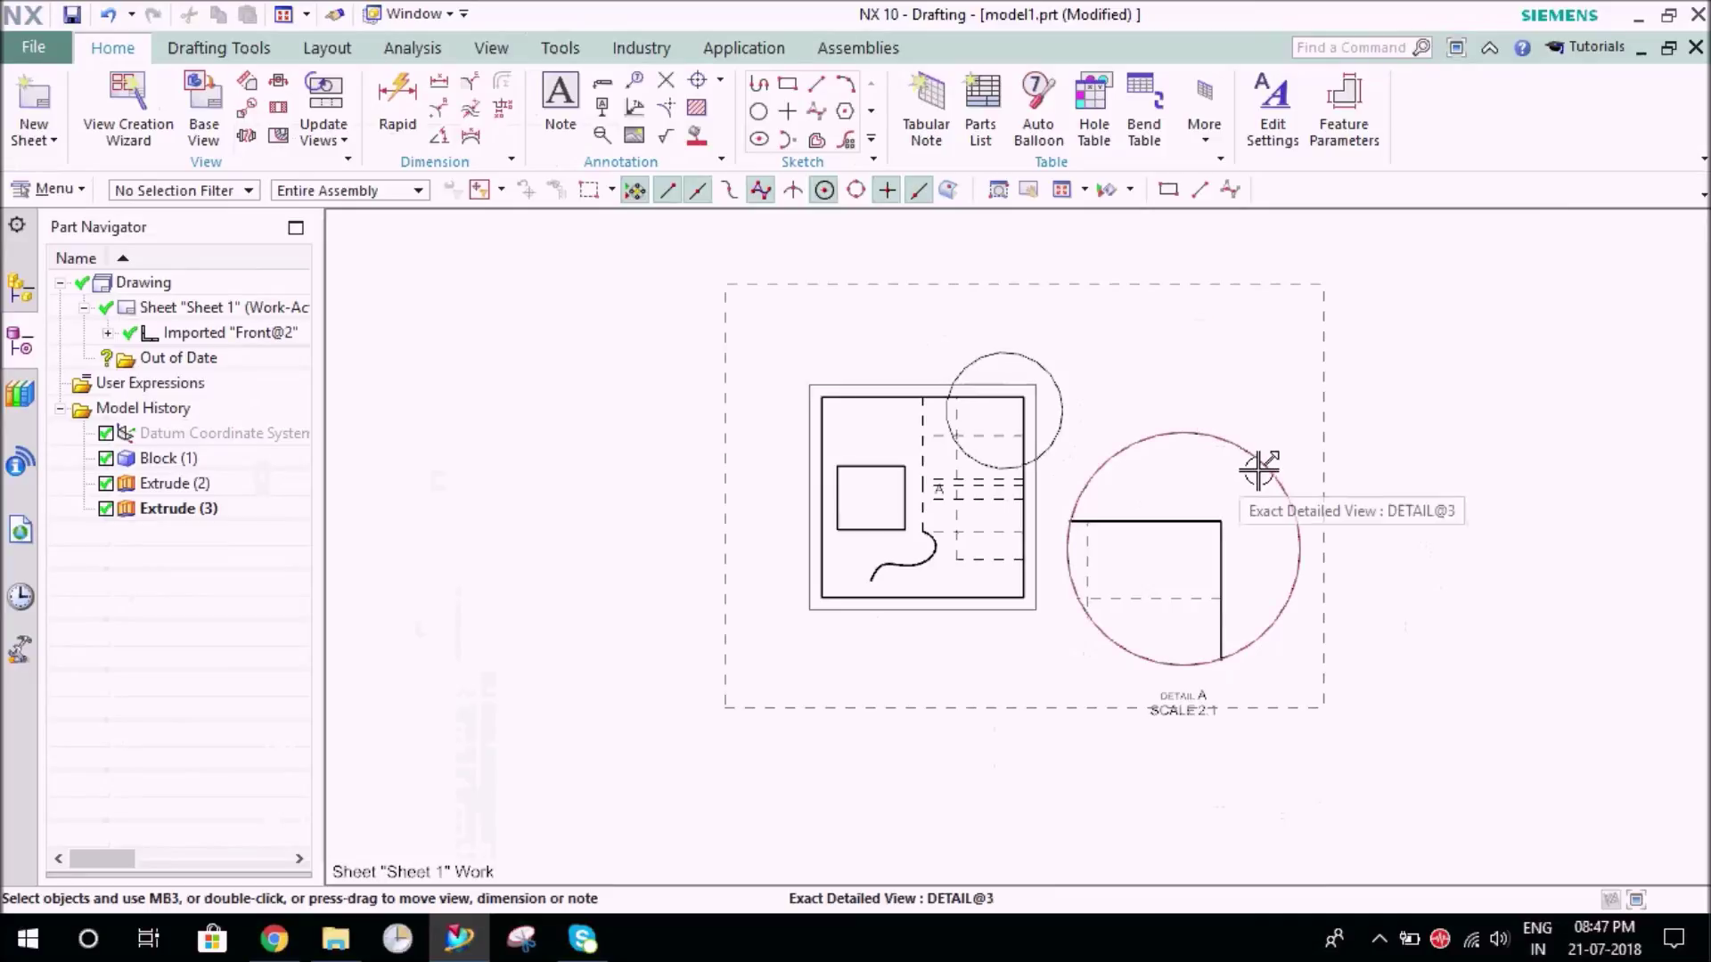
mouse_move(1260, 466)
mouse_down()
mouse_move(1221, 409)
mouse_move(1256, 434)
mouse_up()
right_click(1256, 435)
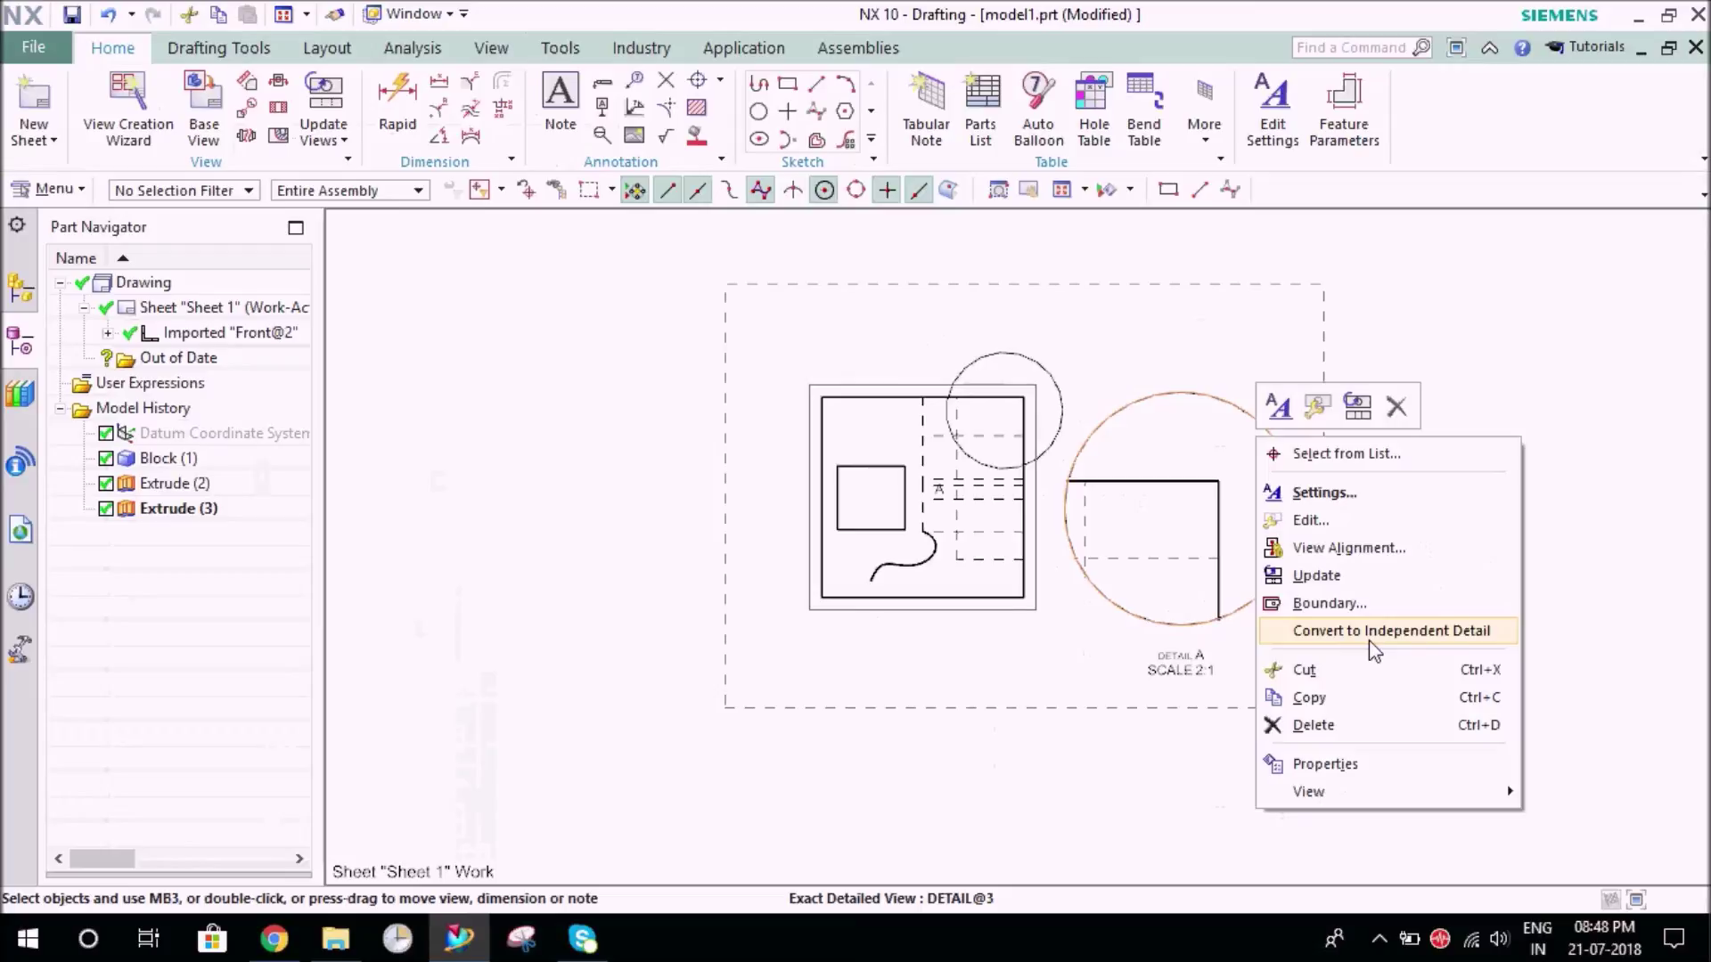
click(1346, 633)
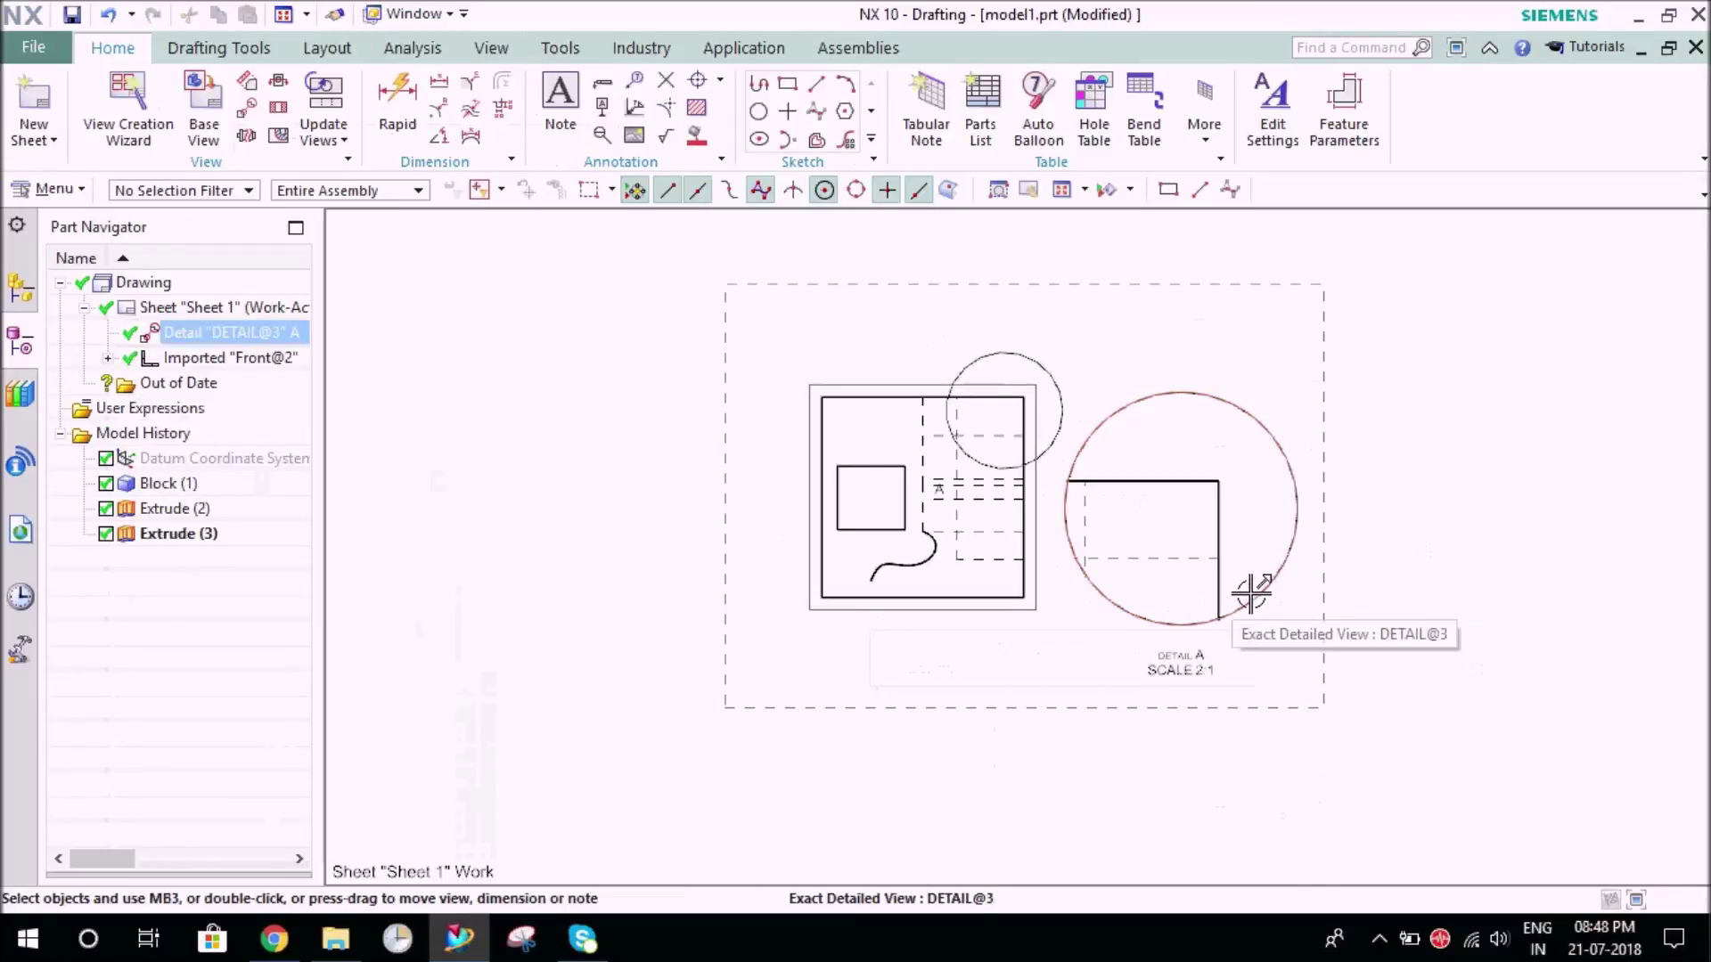
Hide the block's top edge in the detail view with View Dependent Edit, editing object segments with the Invisible line font
right_click(1251, 593)
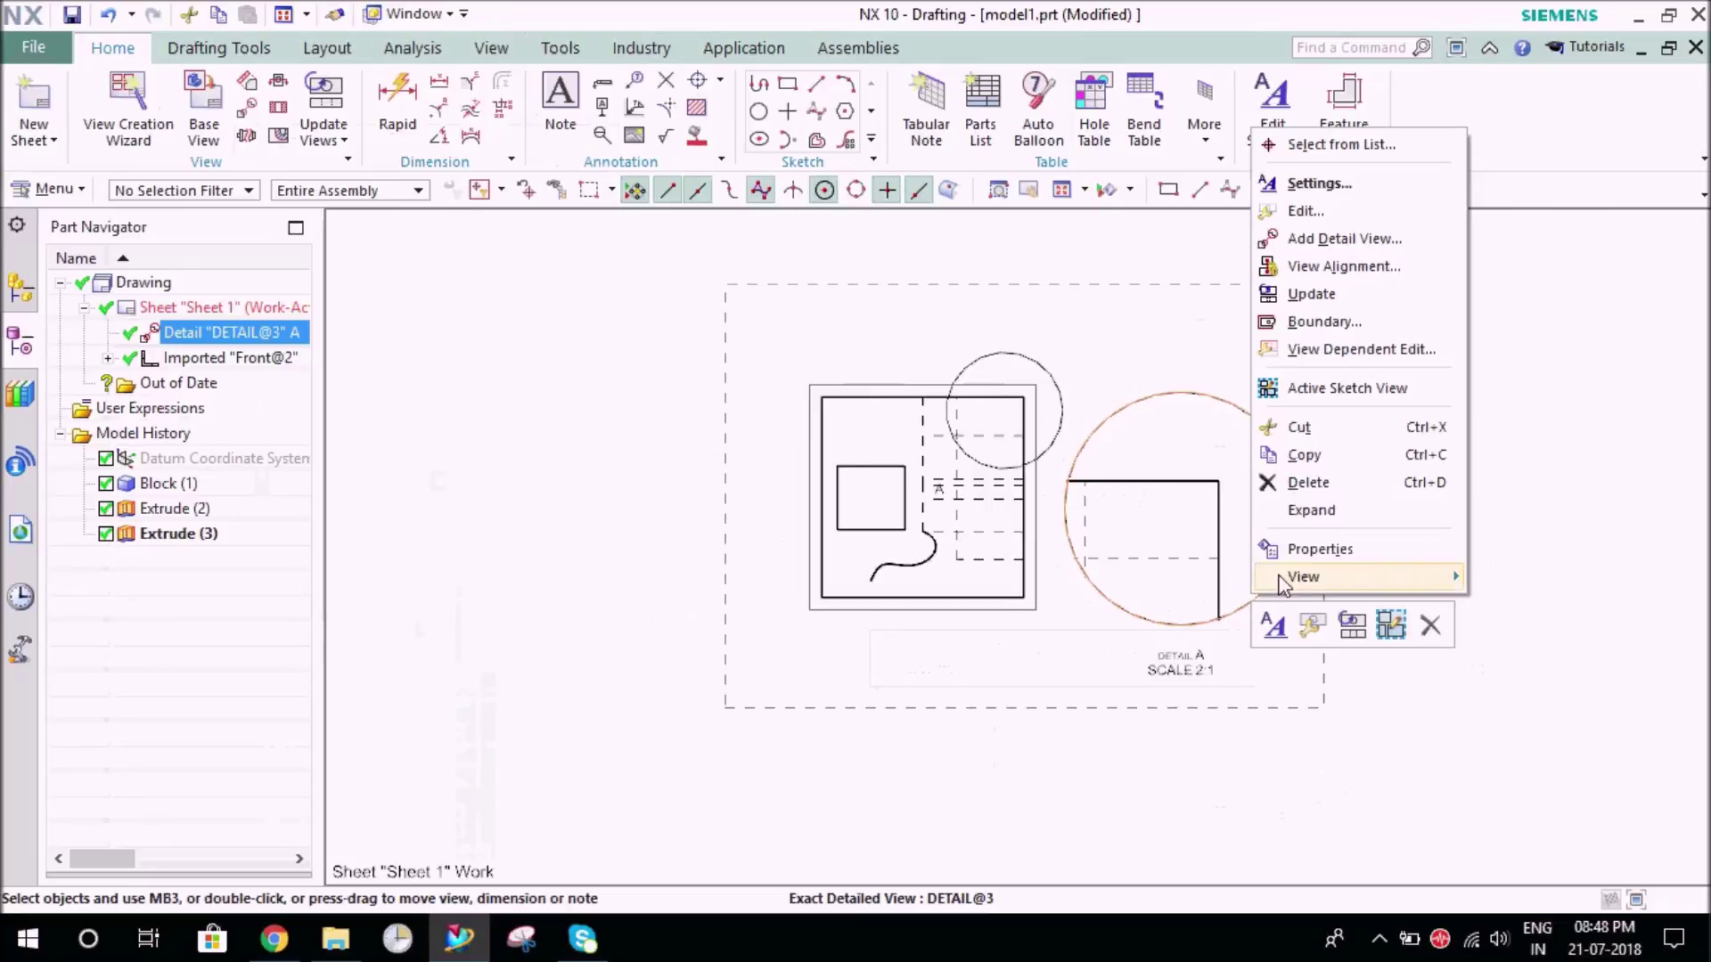
click(1411, 352)
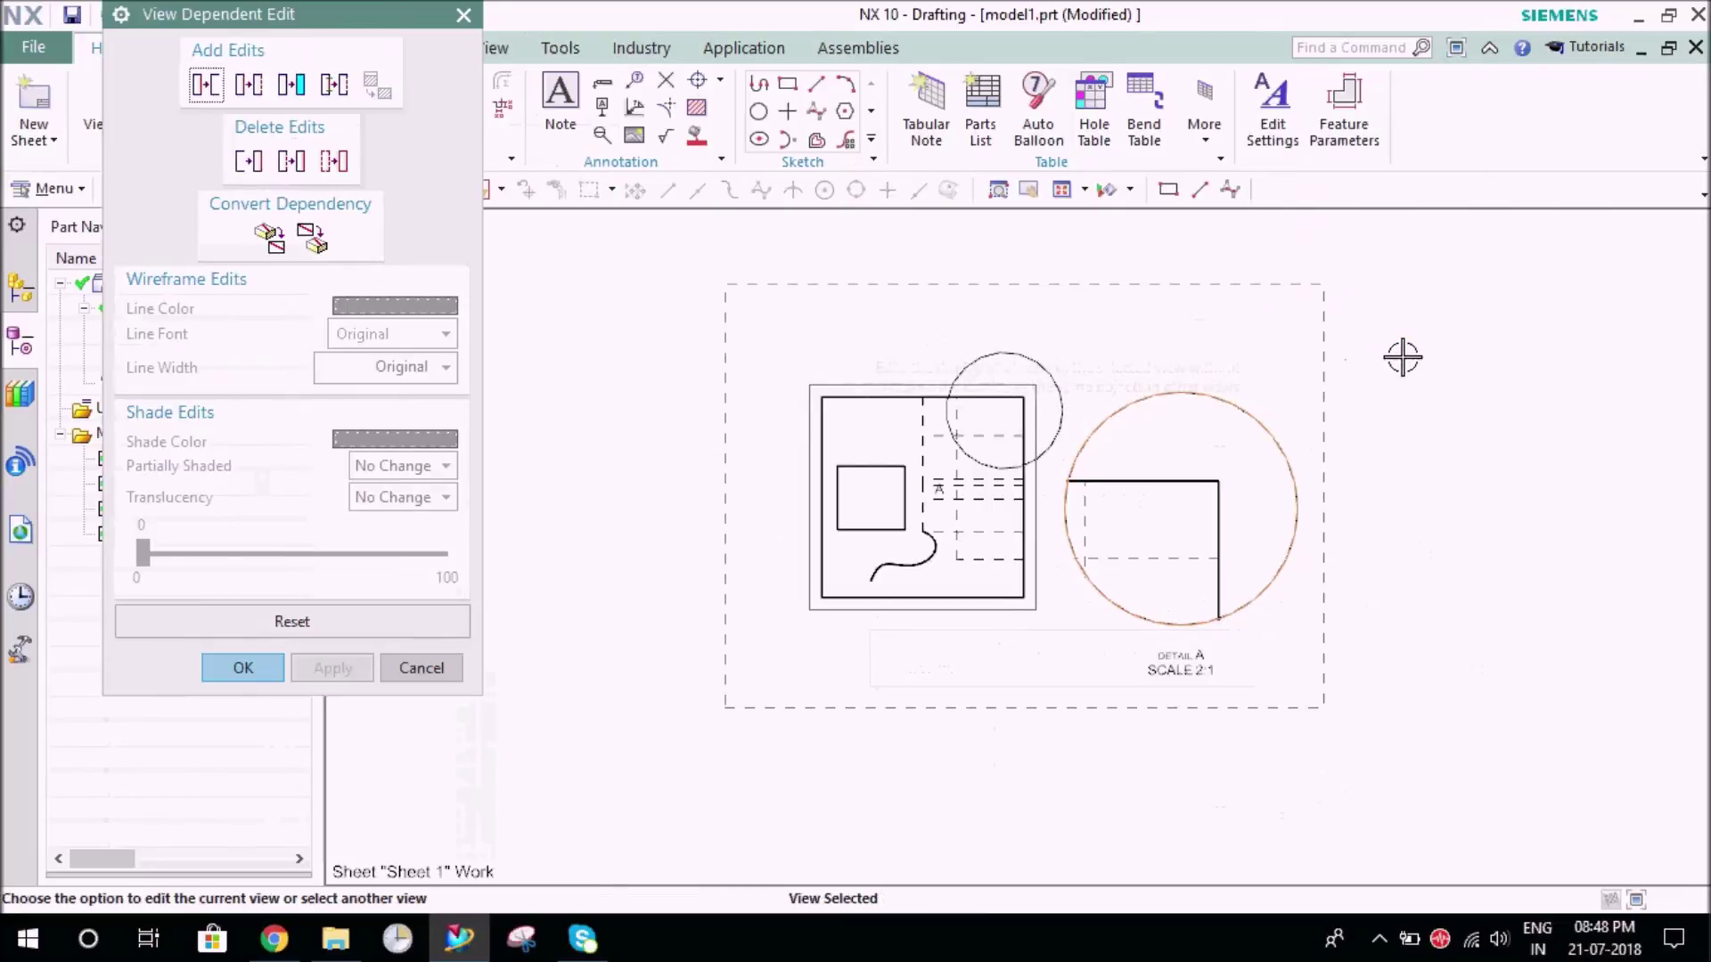
click(329, 86)
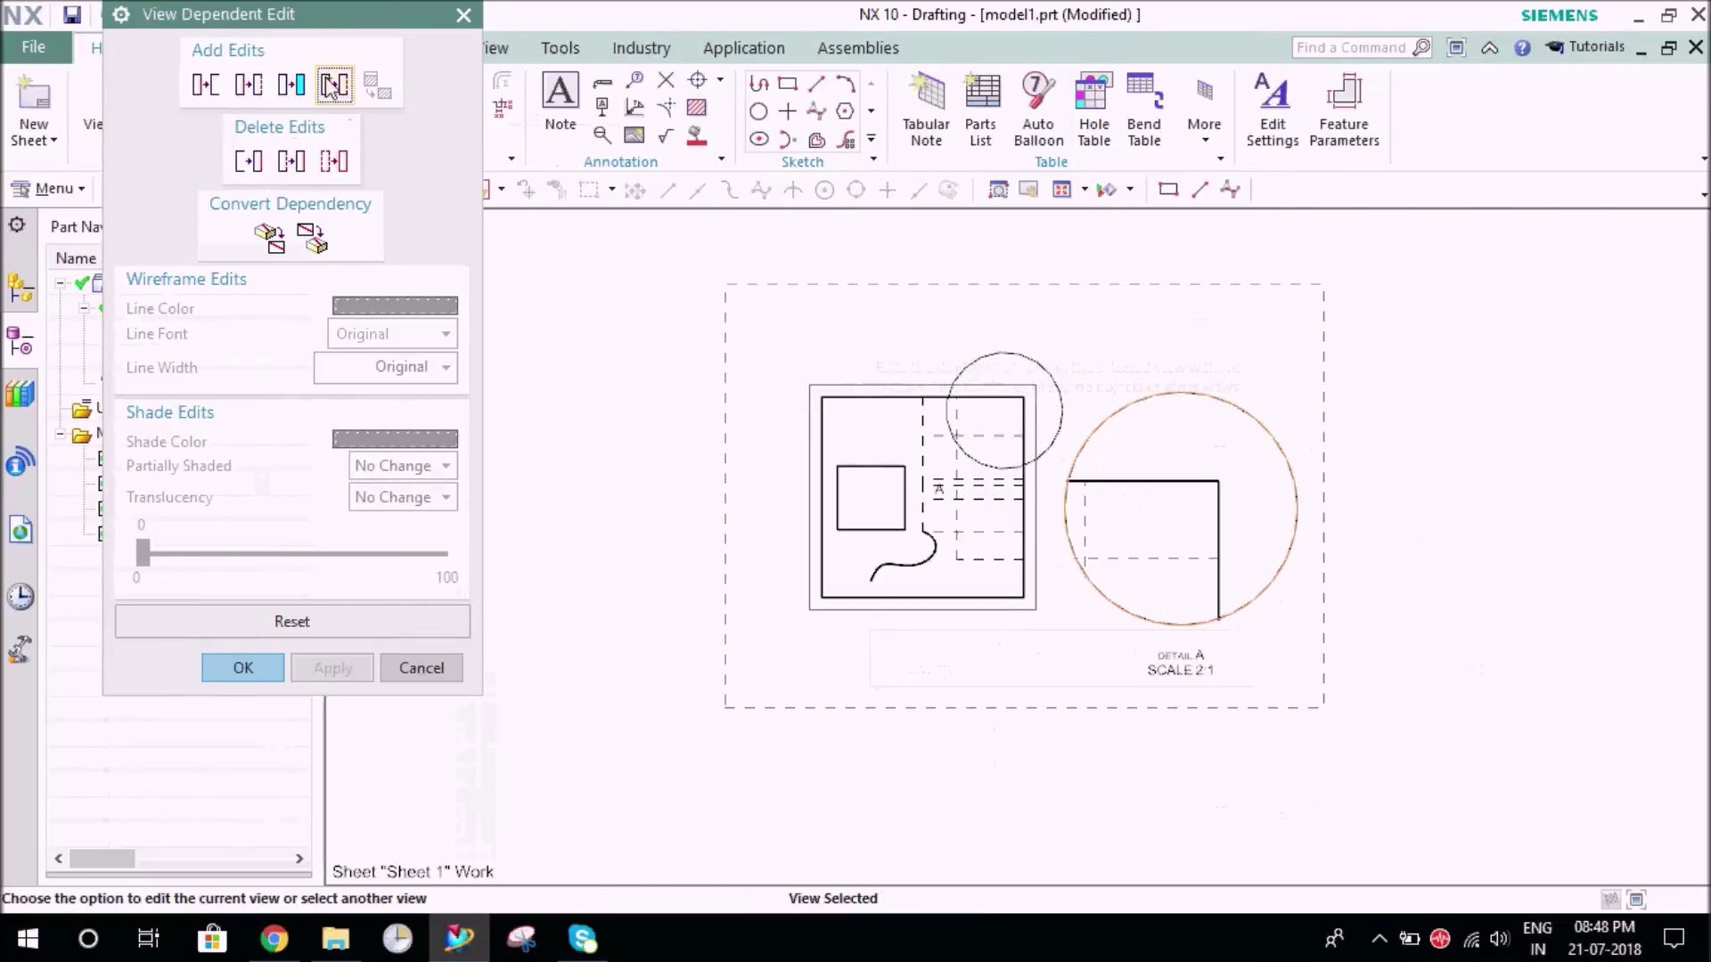
click(434, 333)
click(418, 363)
click(332, 669)
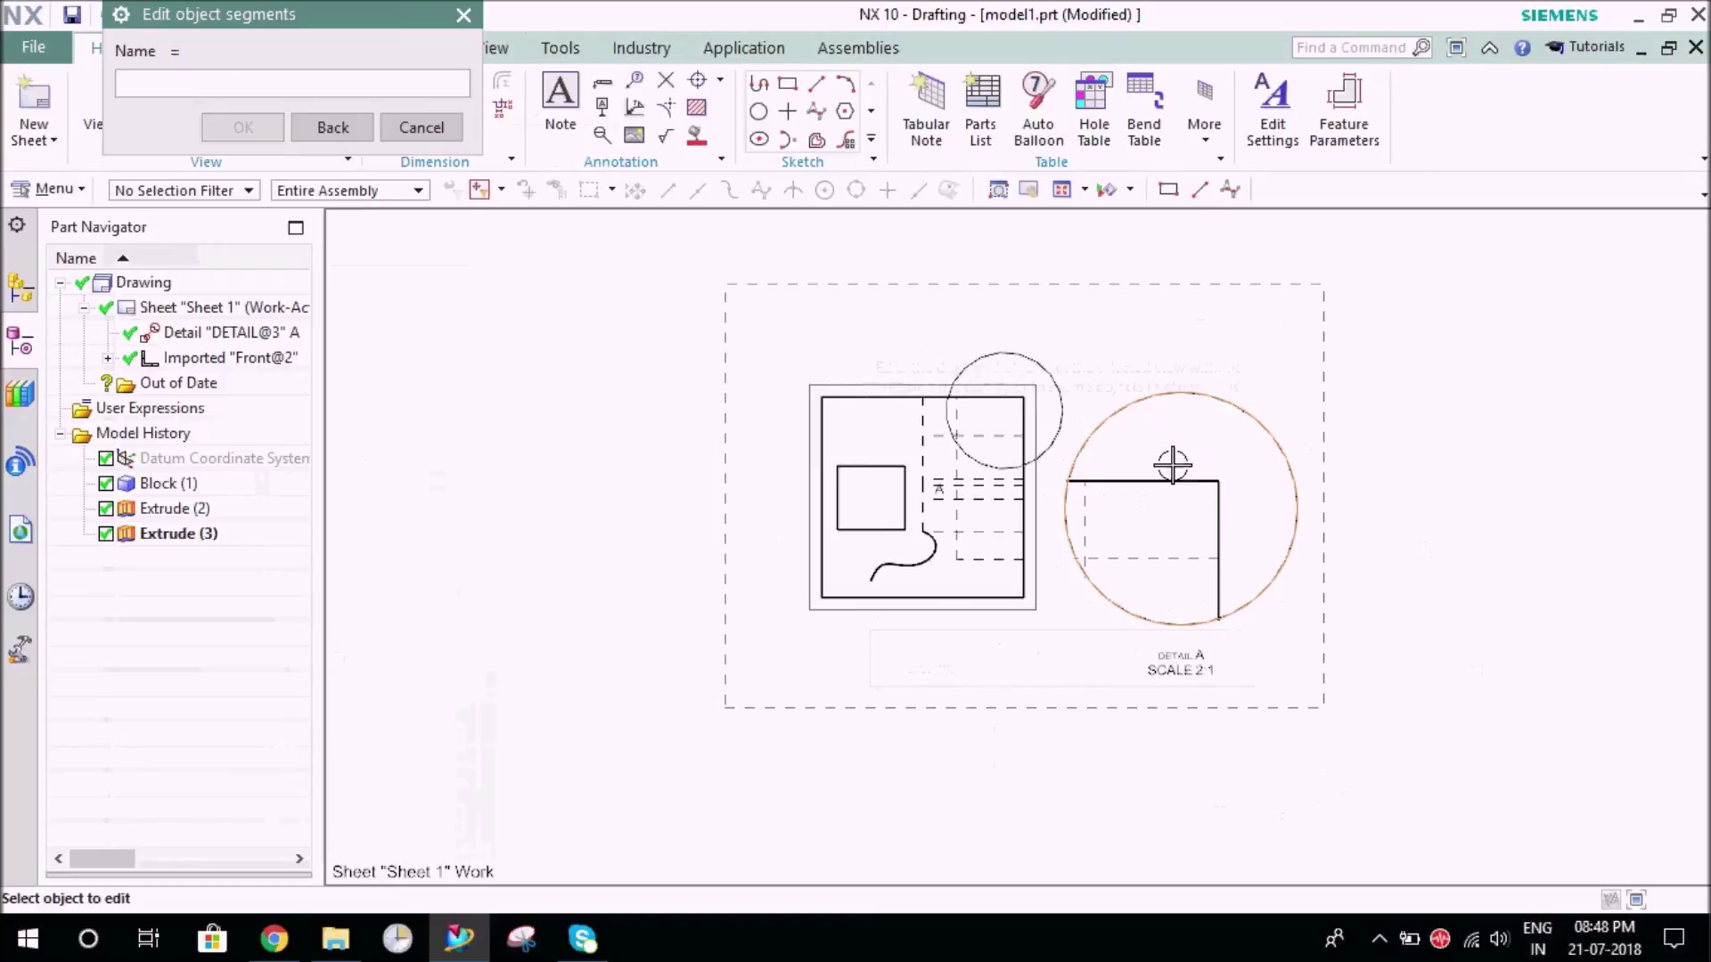
click(1087, 481)
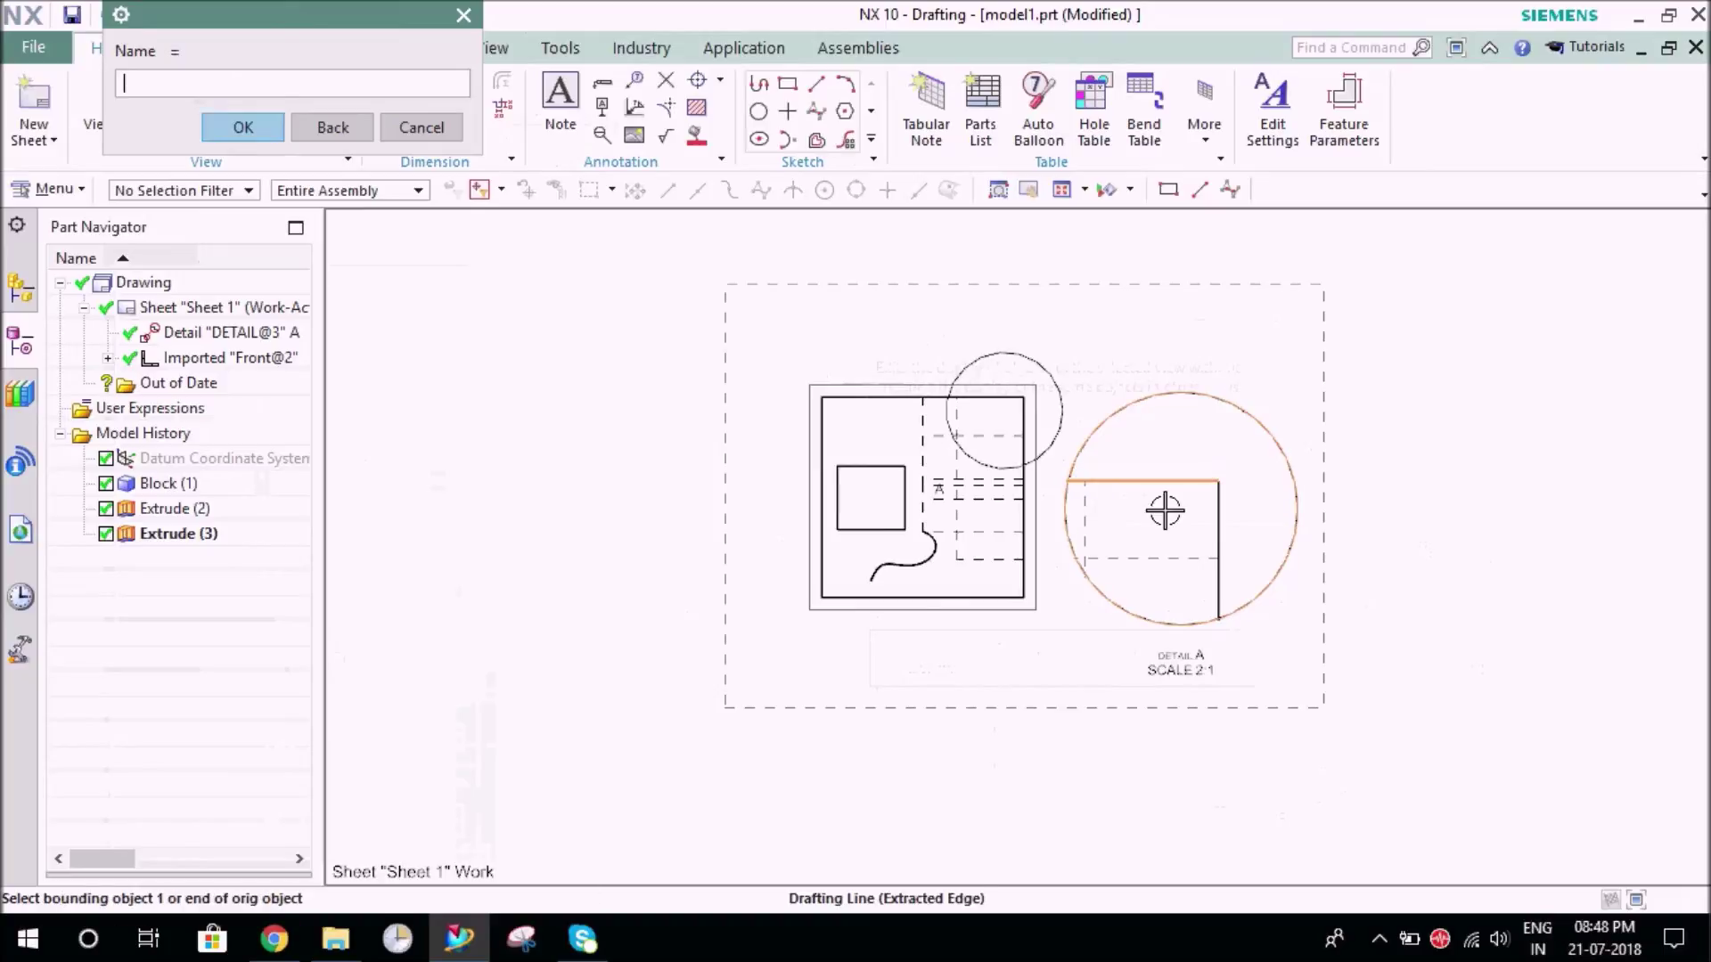
click(1218, 590)
click(244, 127)
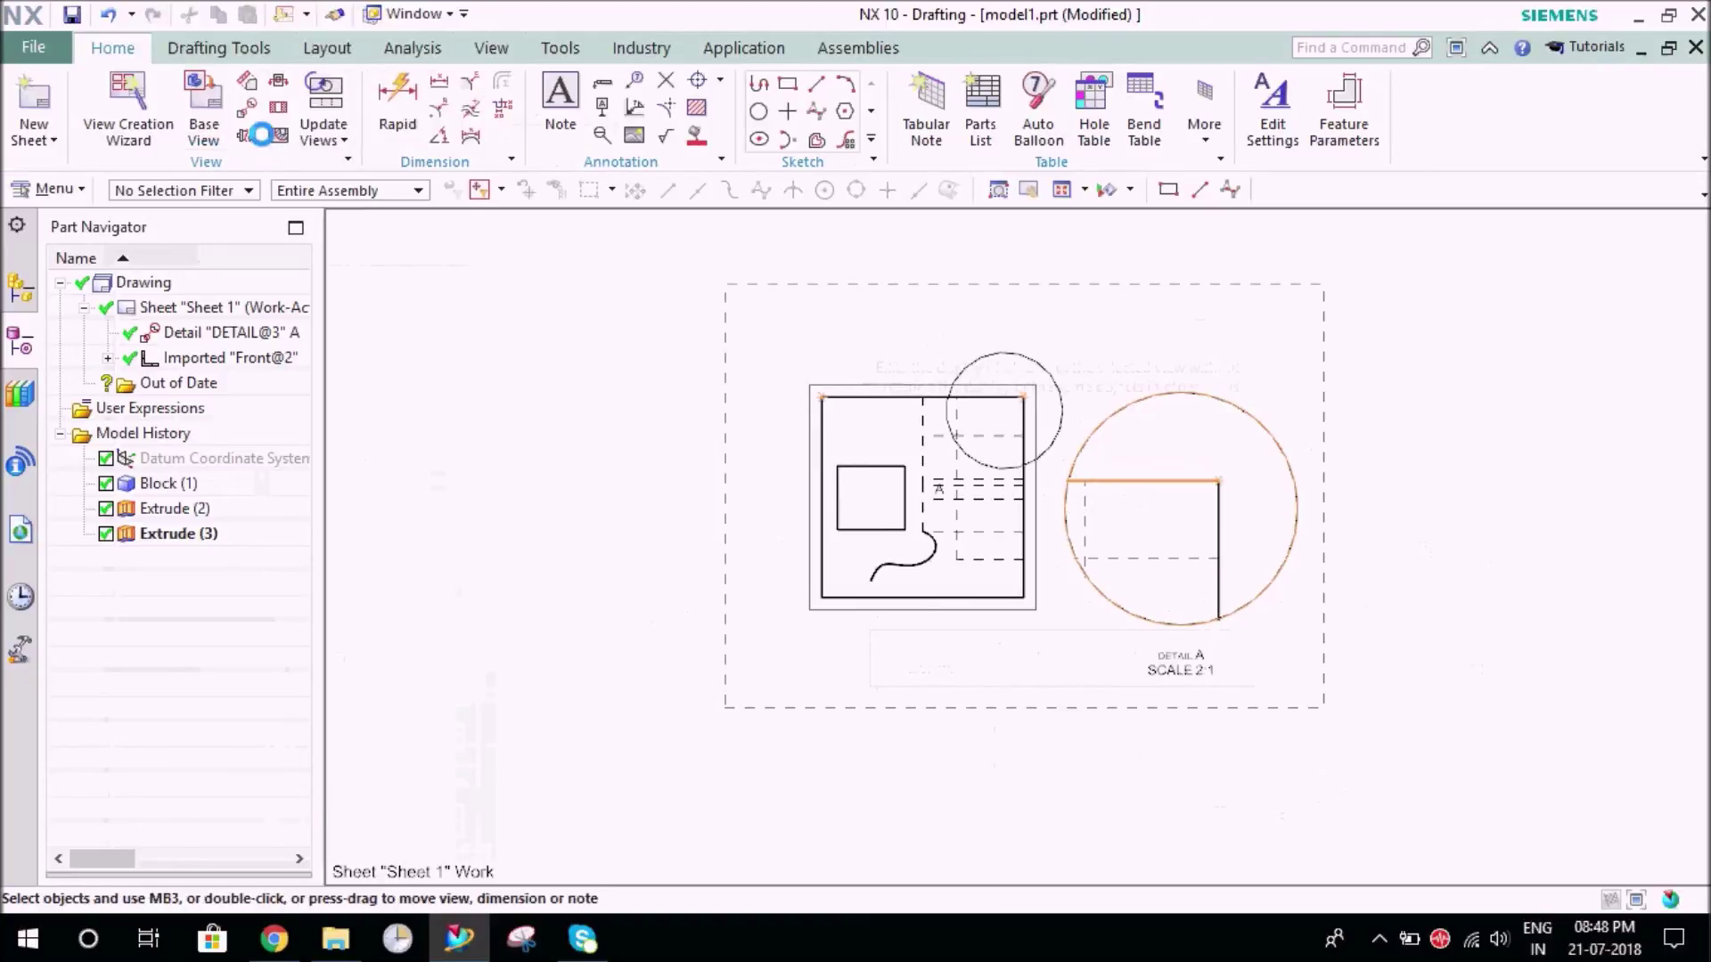
click(362, 126)
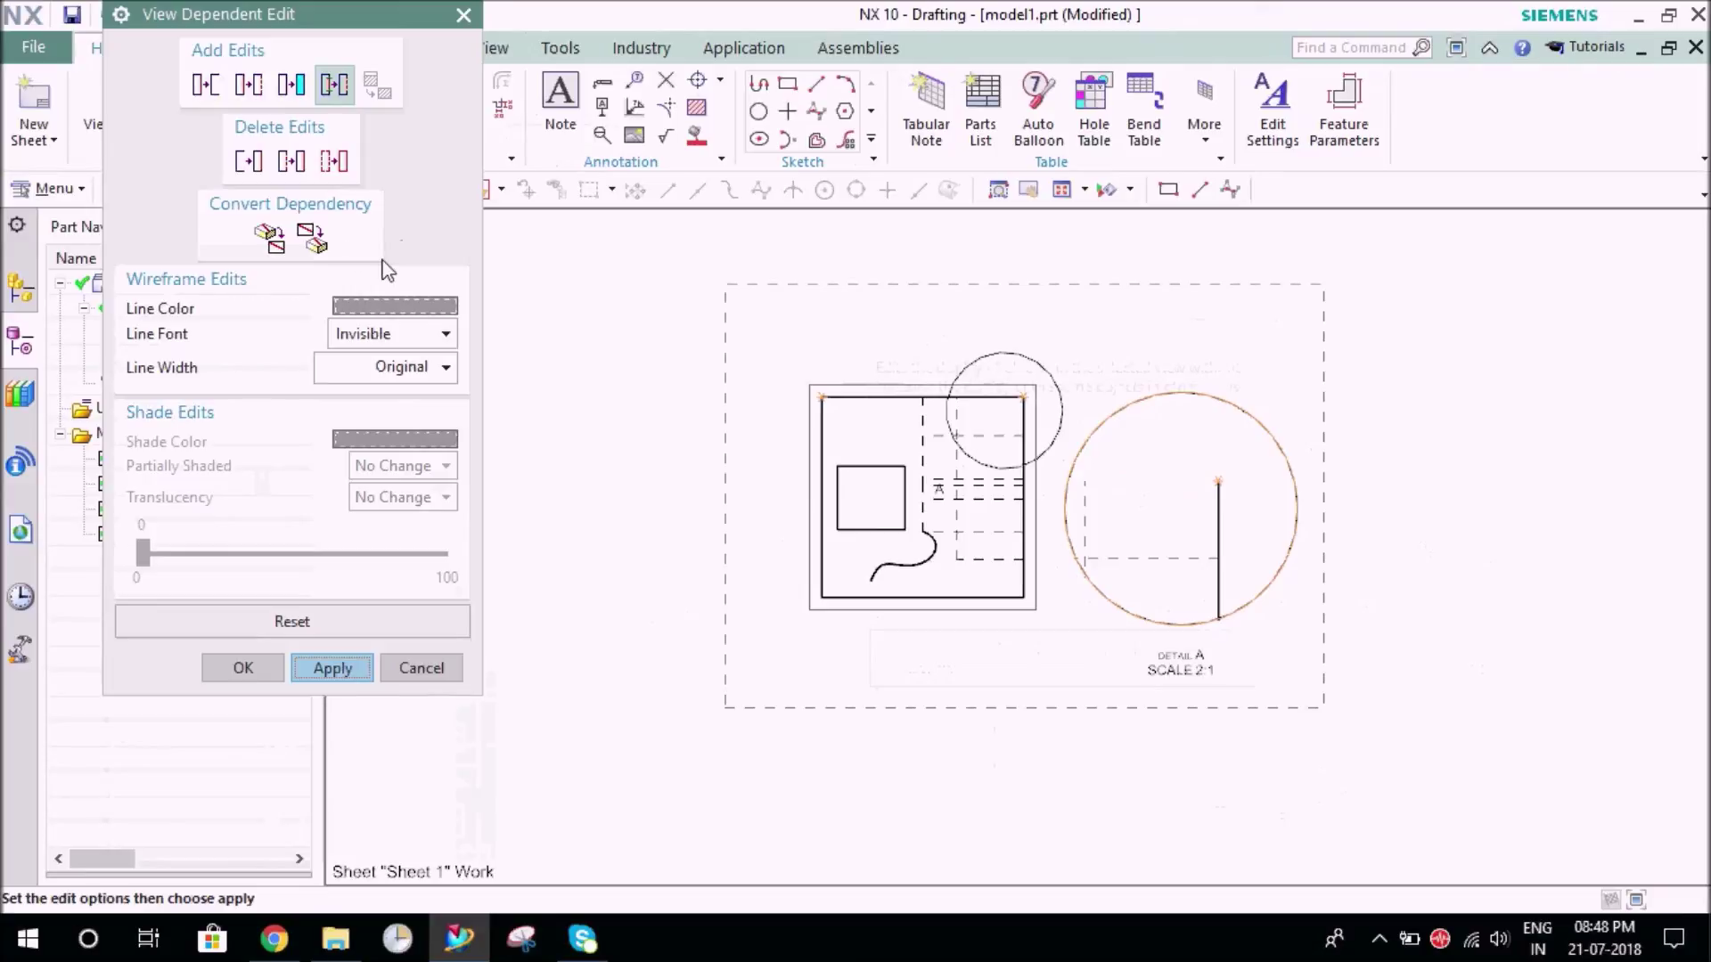
Delete all view dependent edits from the detail view
click(332, 171)
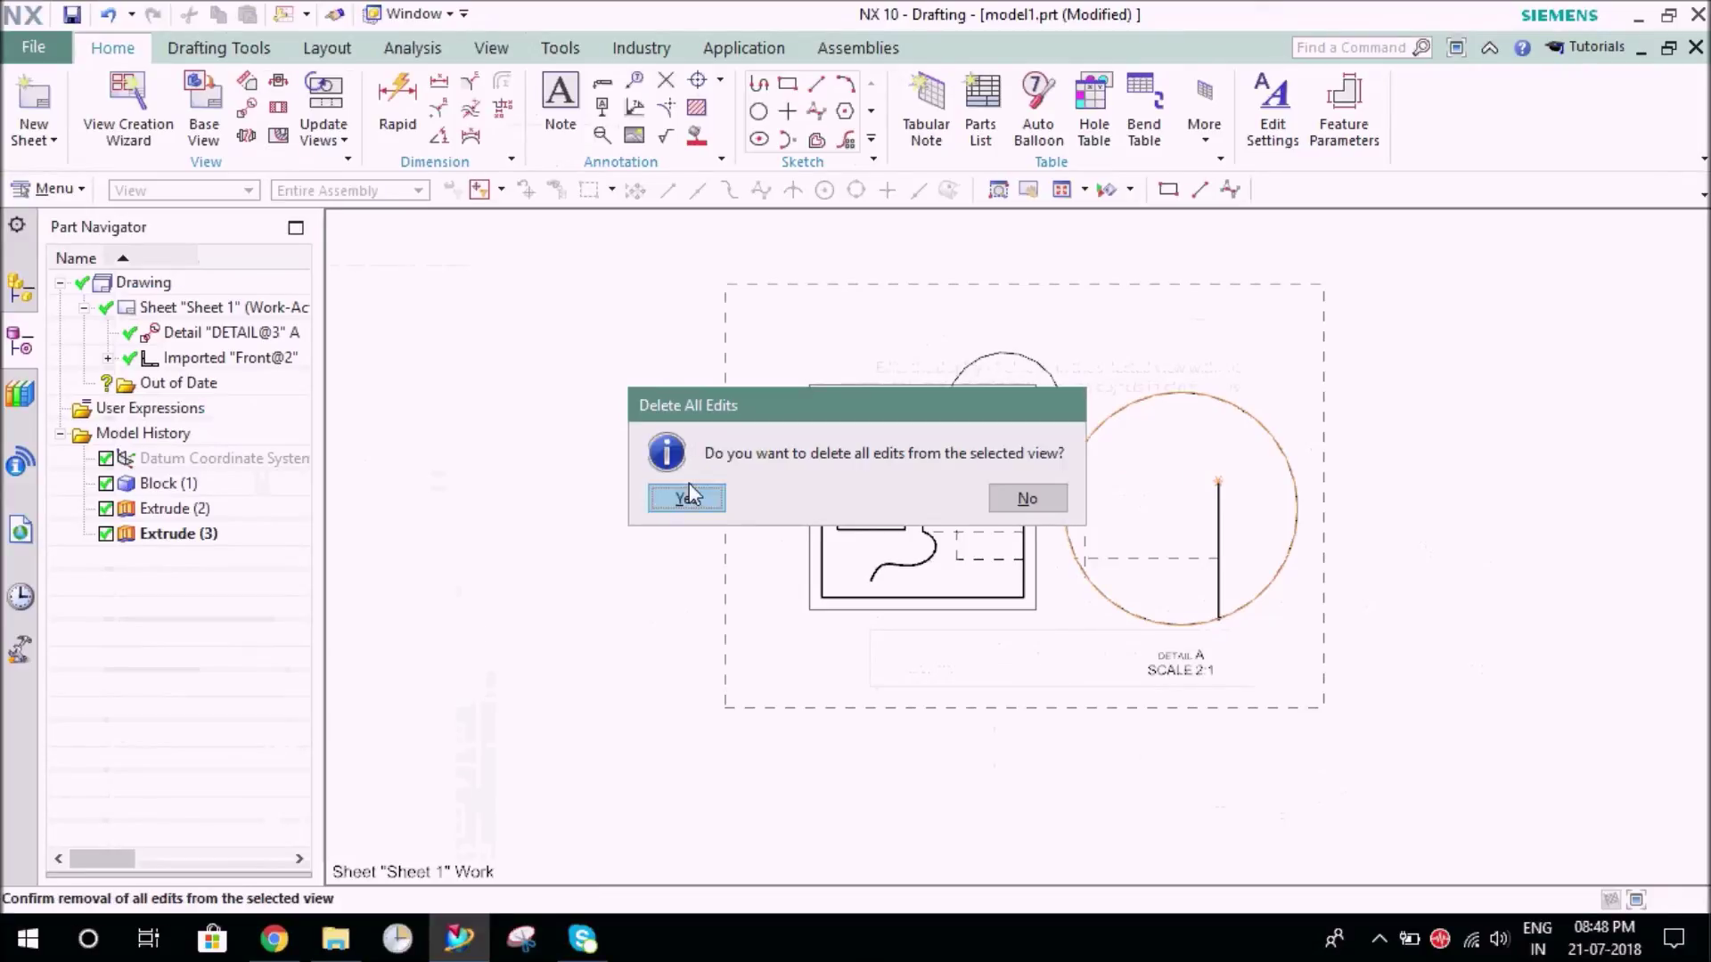
click(686, 497)
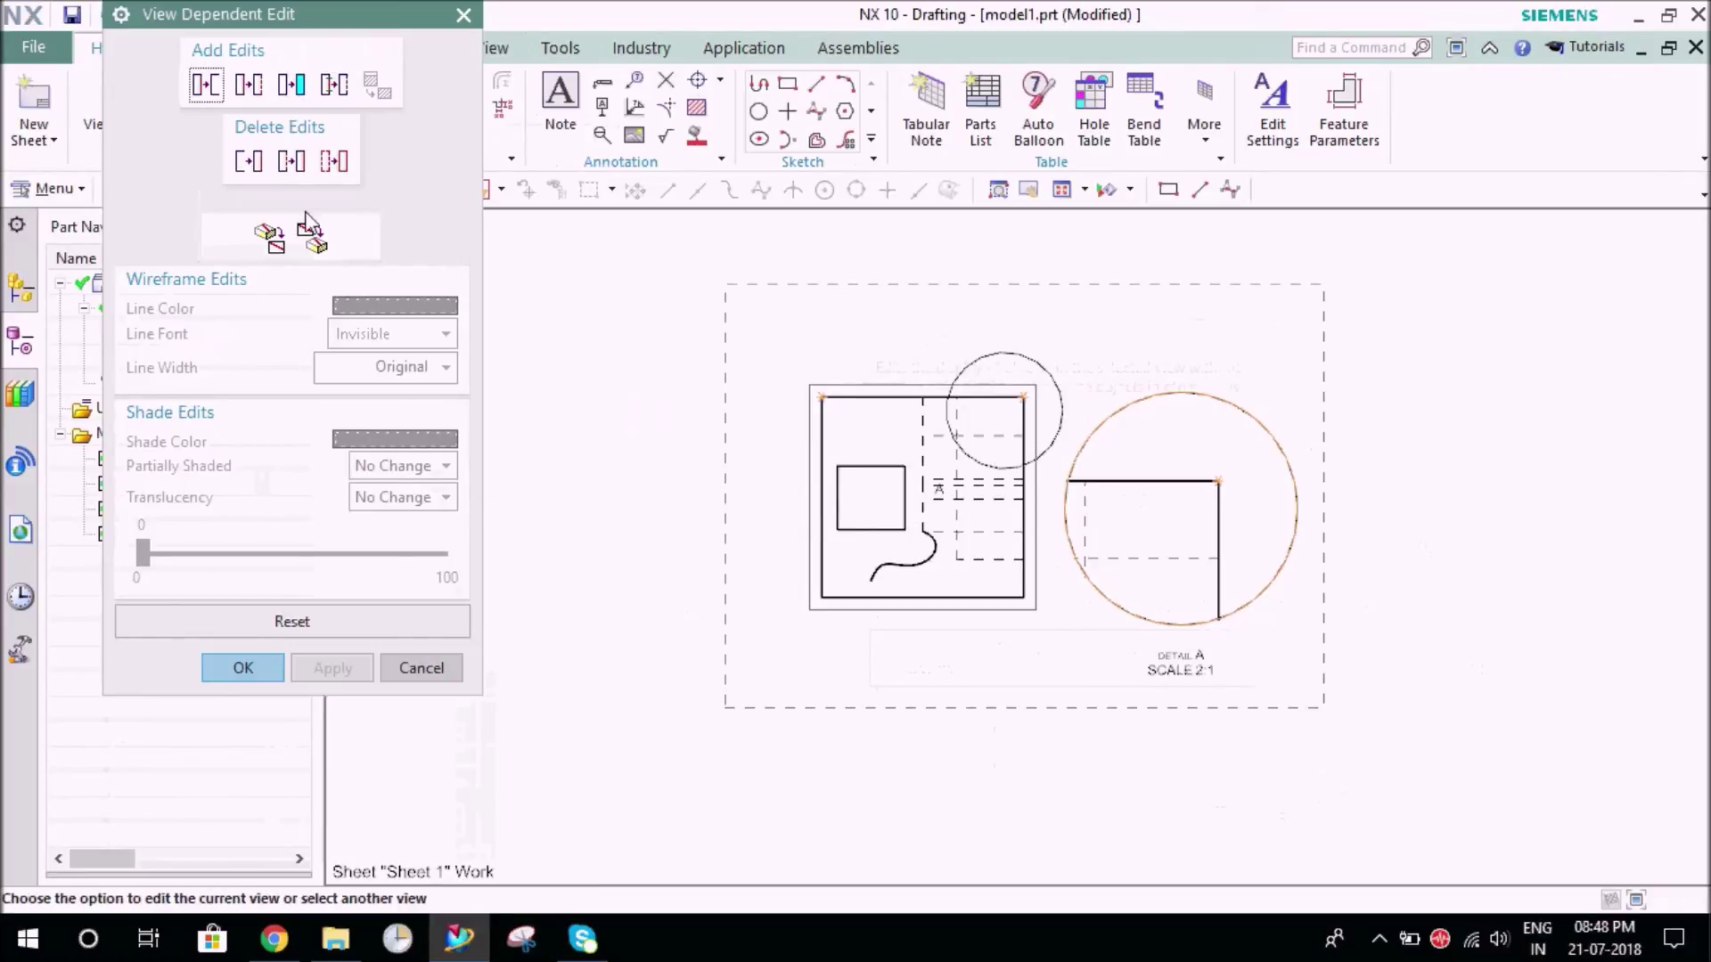
Try to hide the detail boundary circle's segment between the block's top and right edges, using the Invisible line font and Original width
click(334, 84)
click(443, 337)
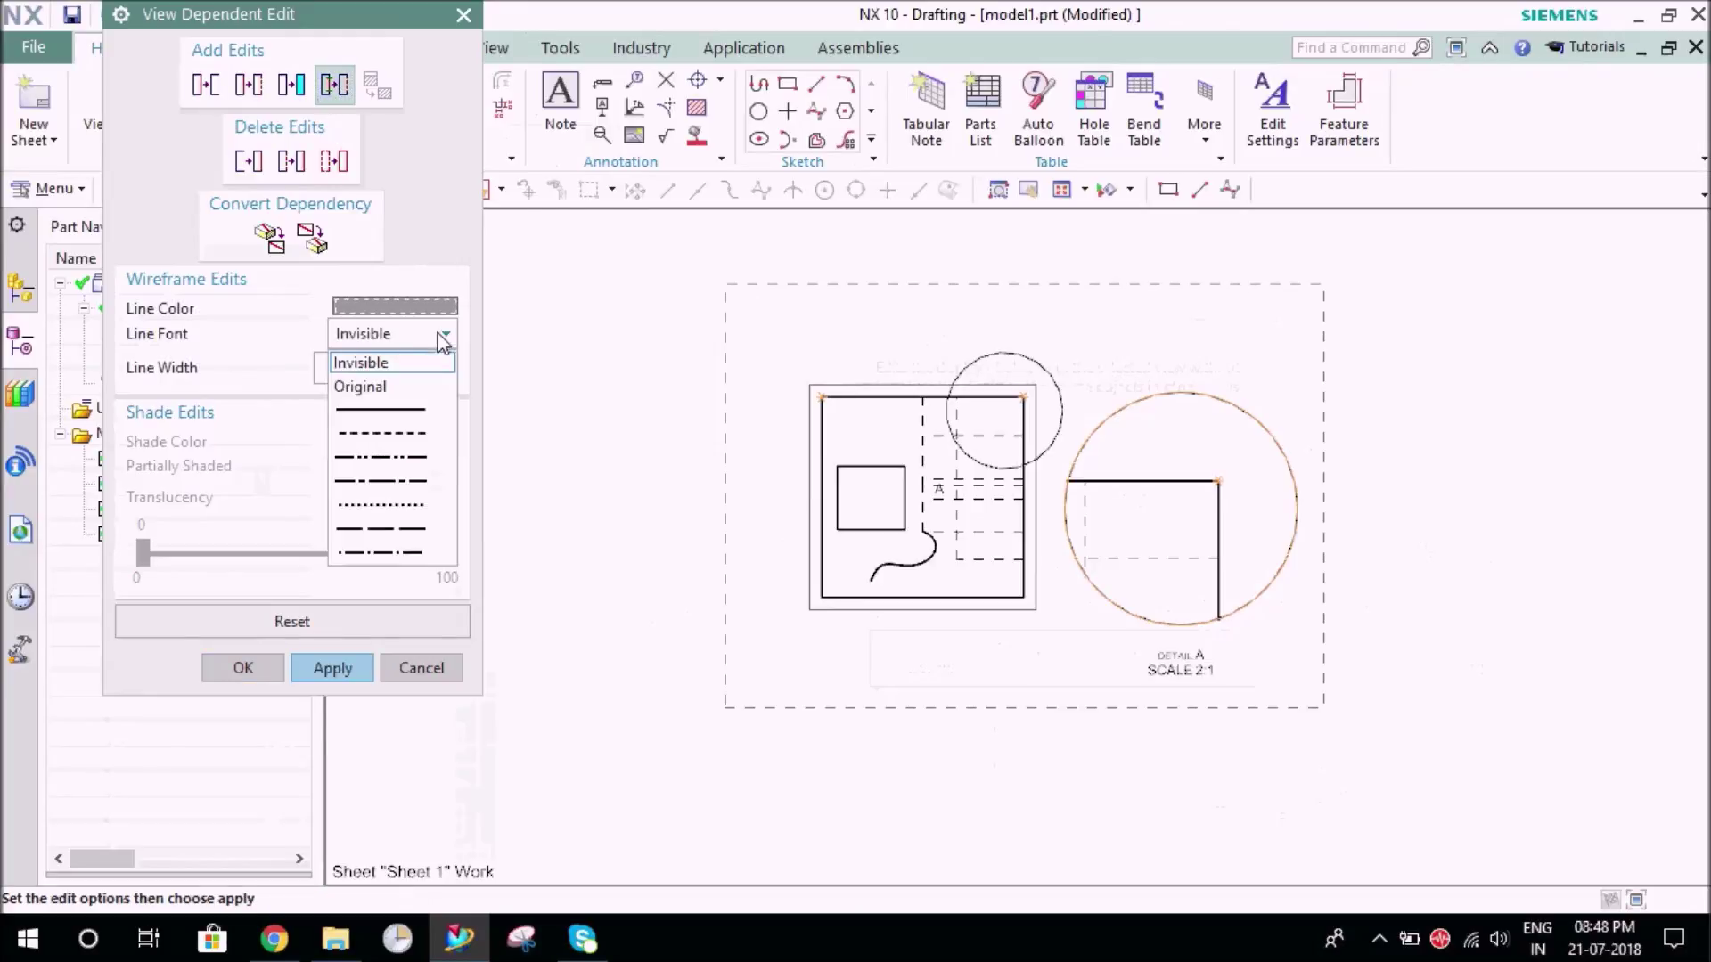
click(415, 366)
click(409, 378)
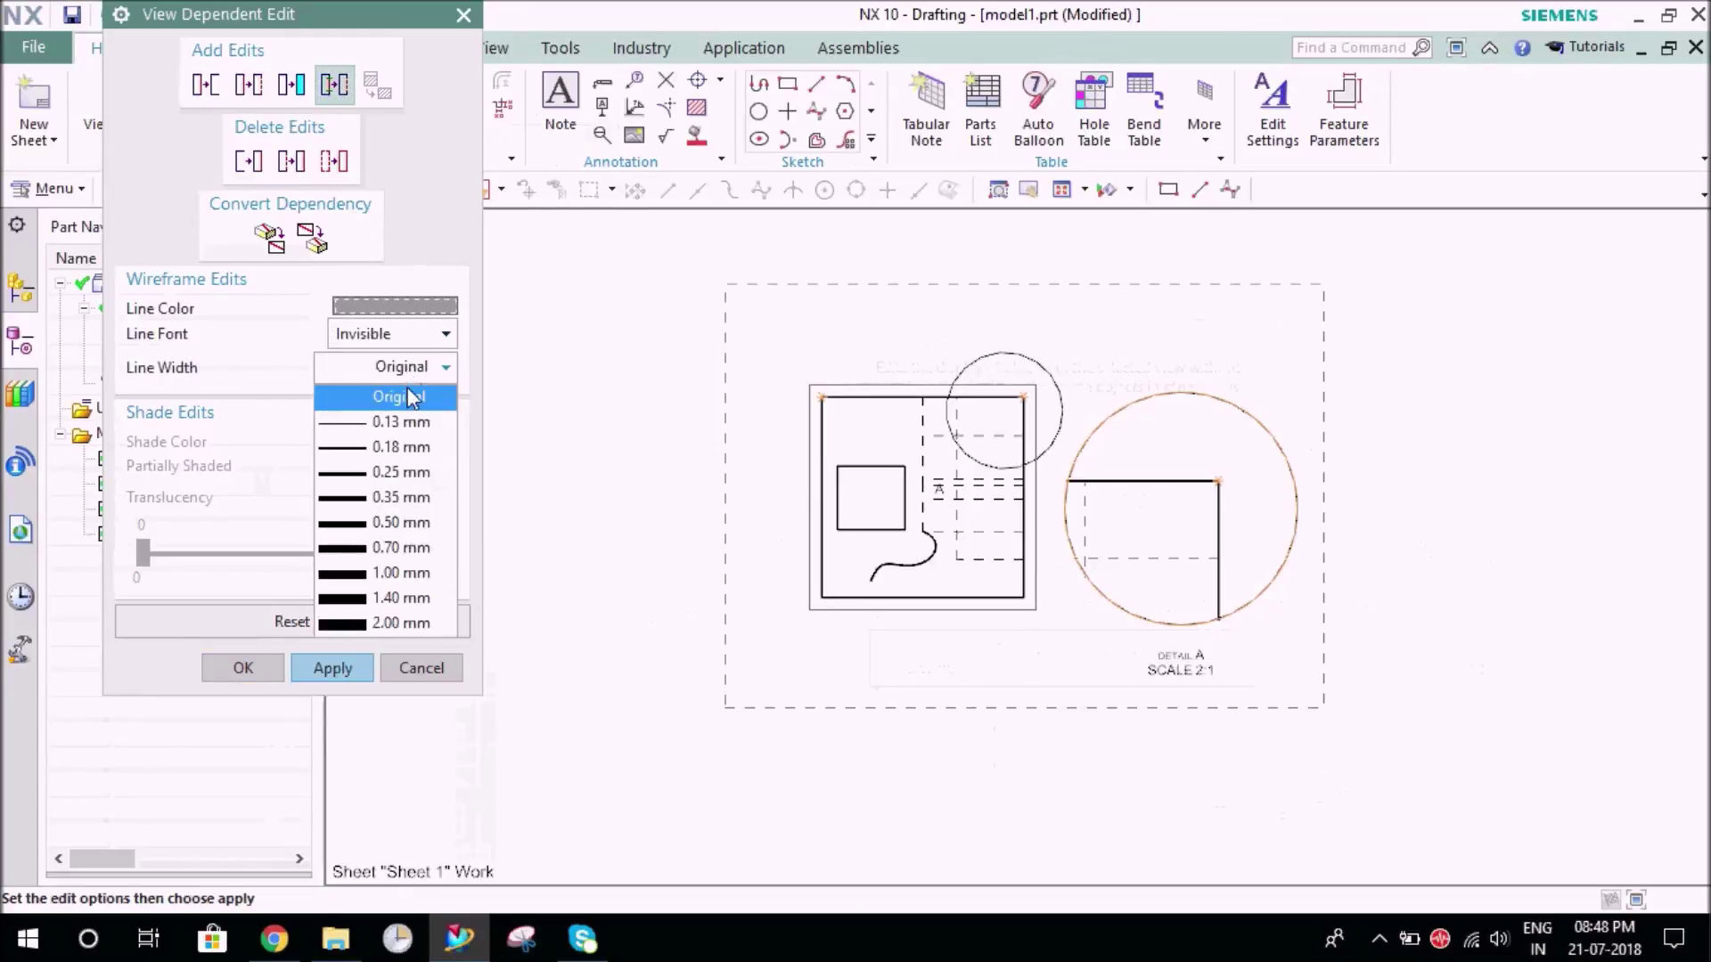
click(391, 394)
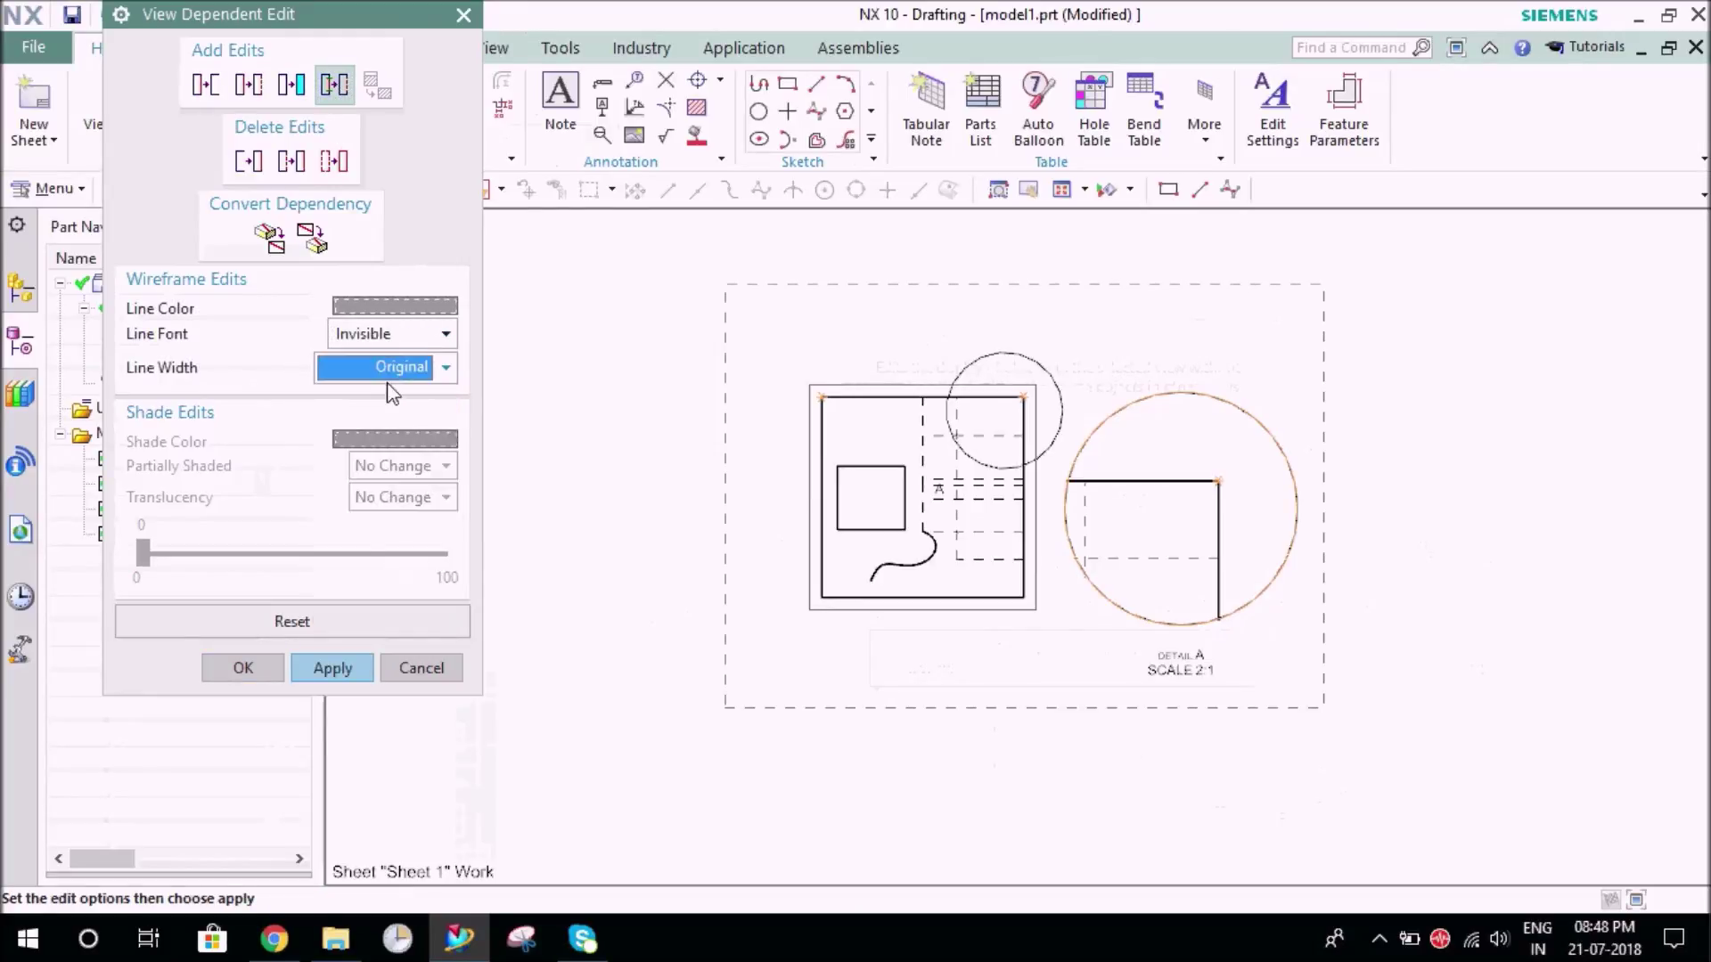
click(334, 667)
click(1203, 403)
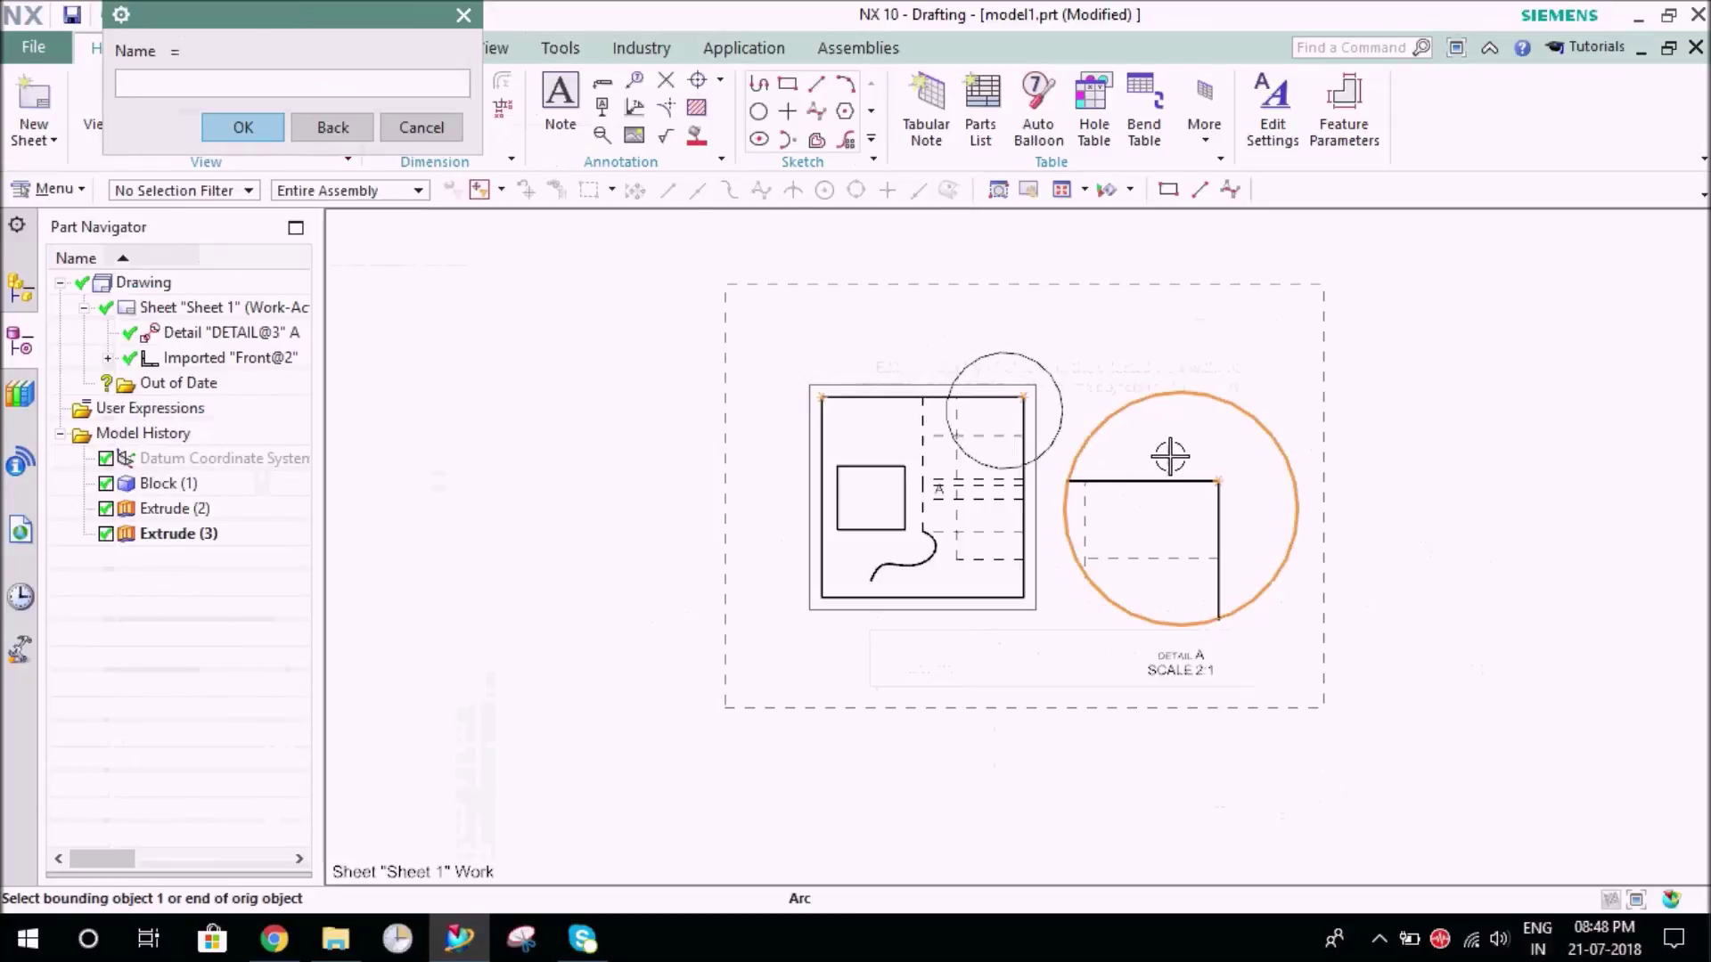
click(1114, 482)
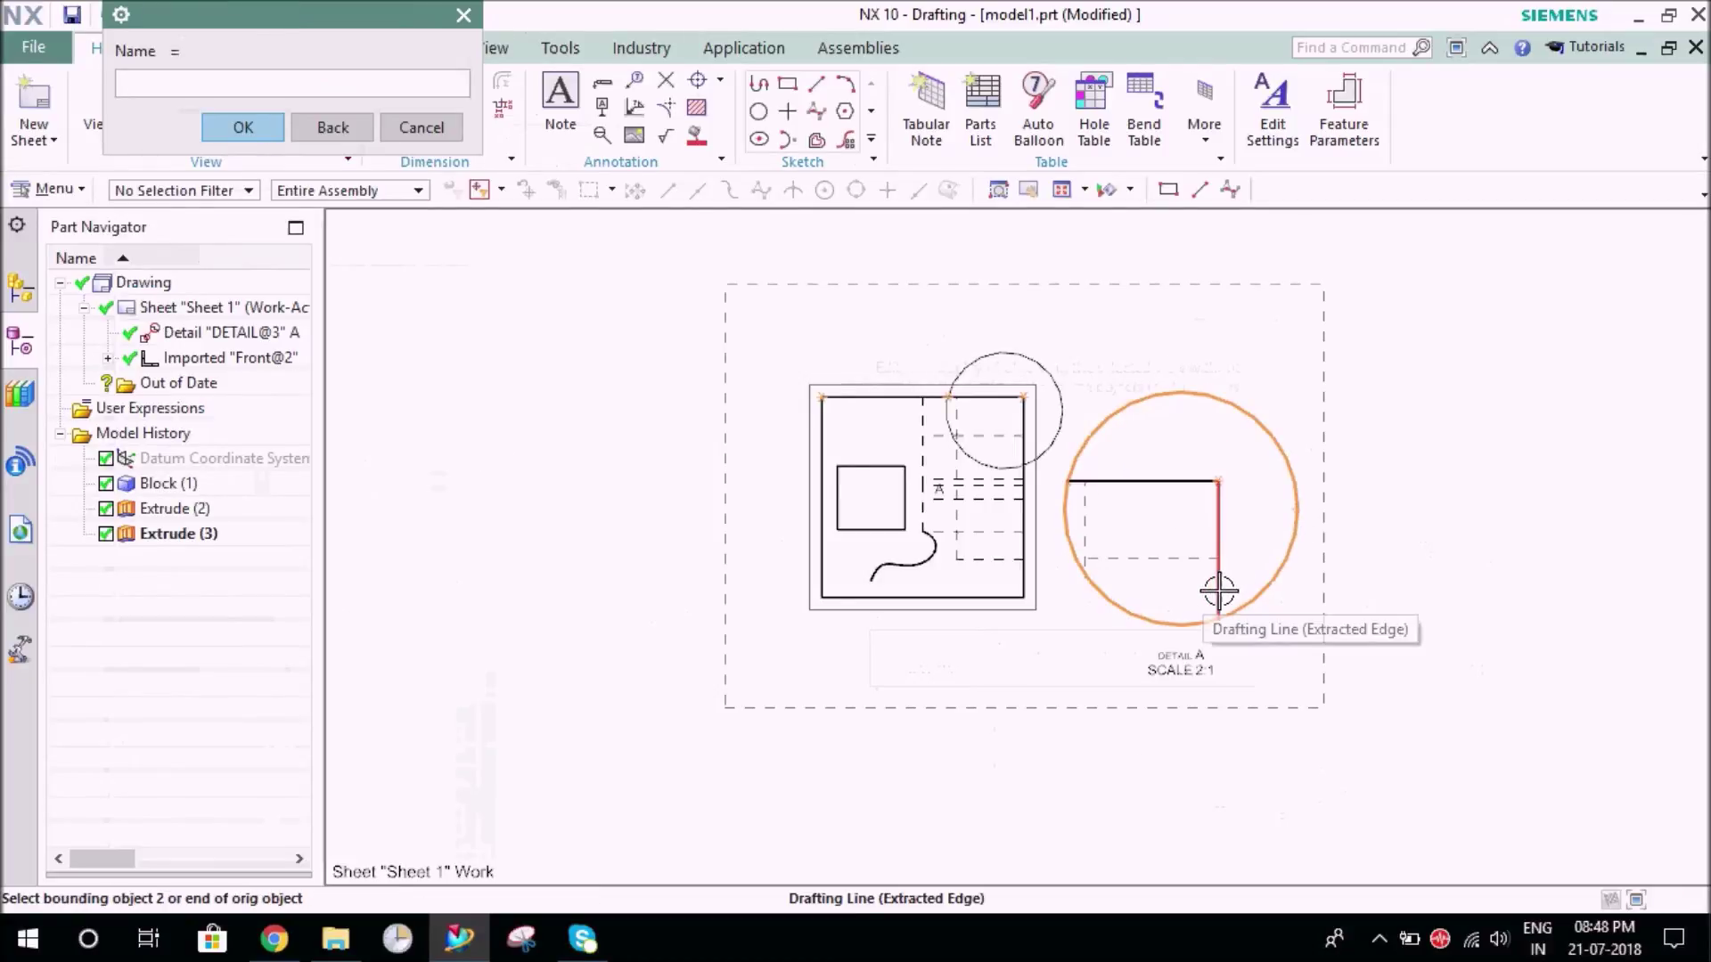
click(1220, 591)
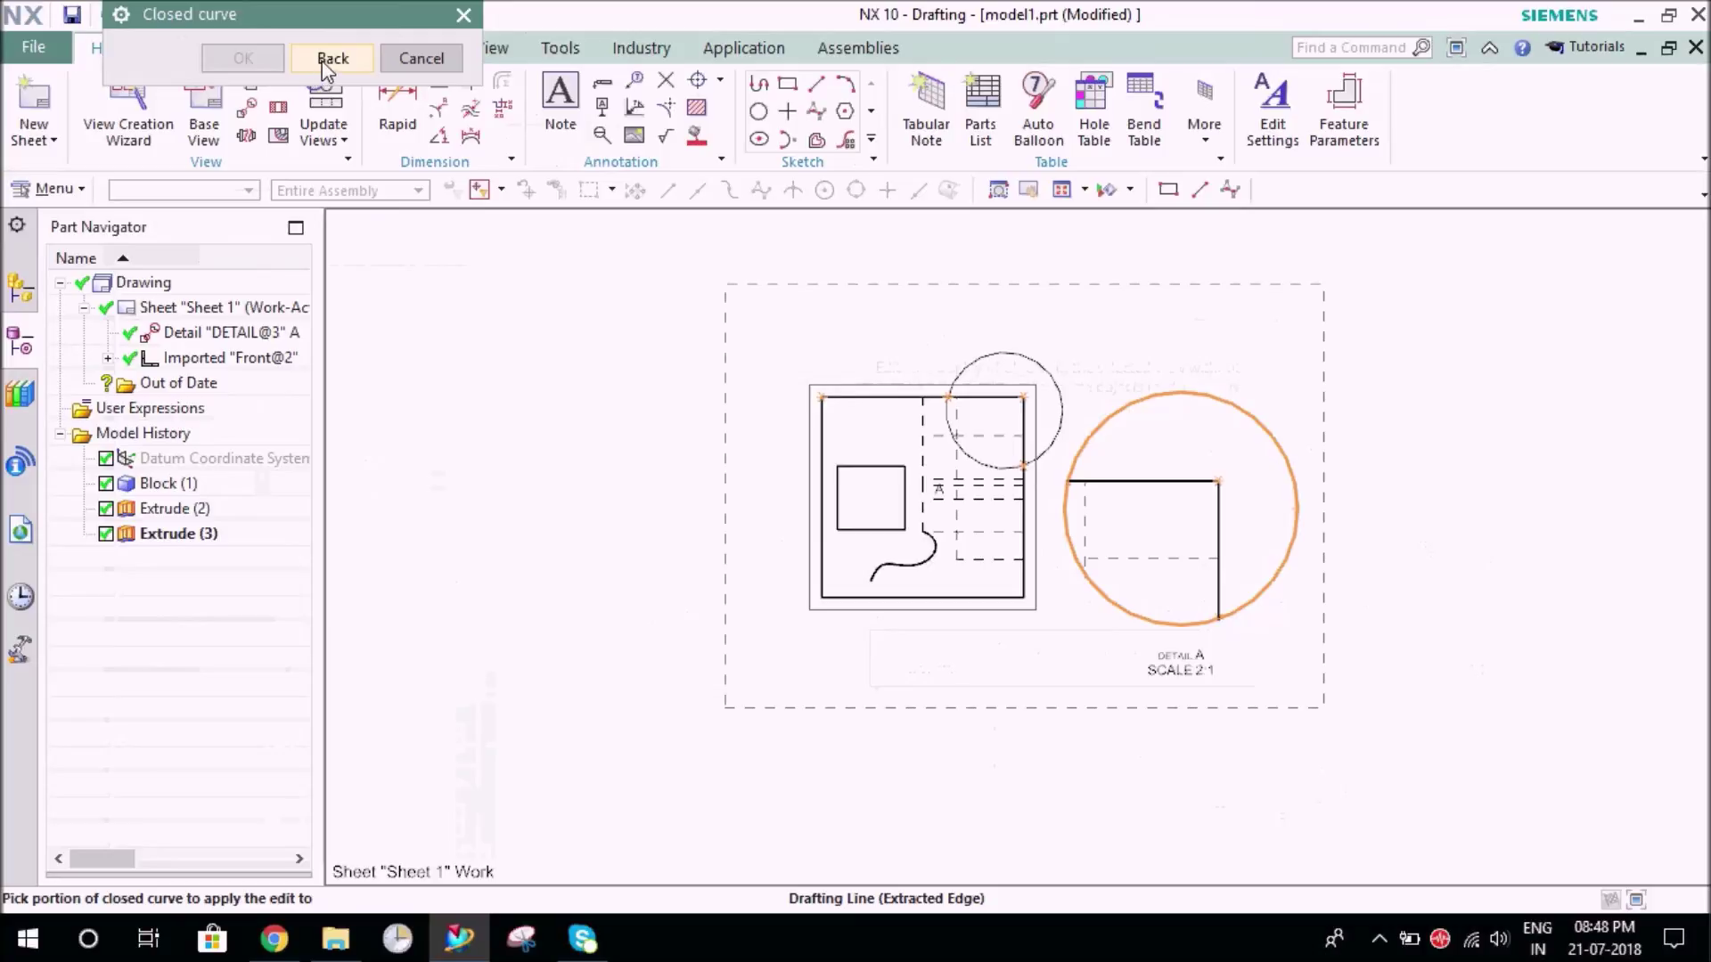
click(1272, 434)
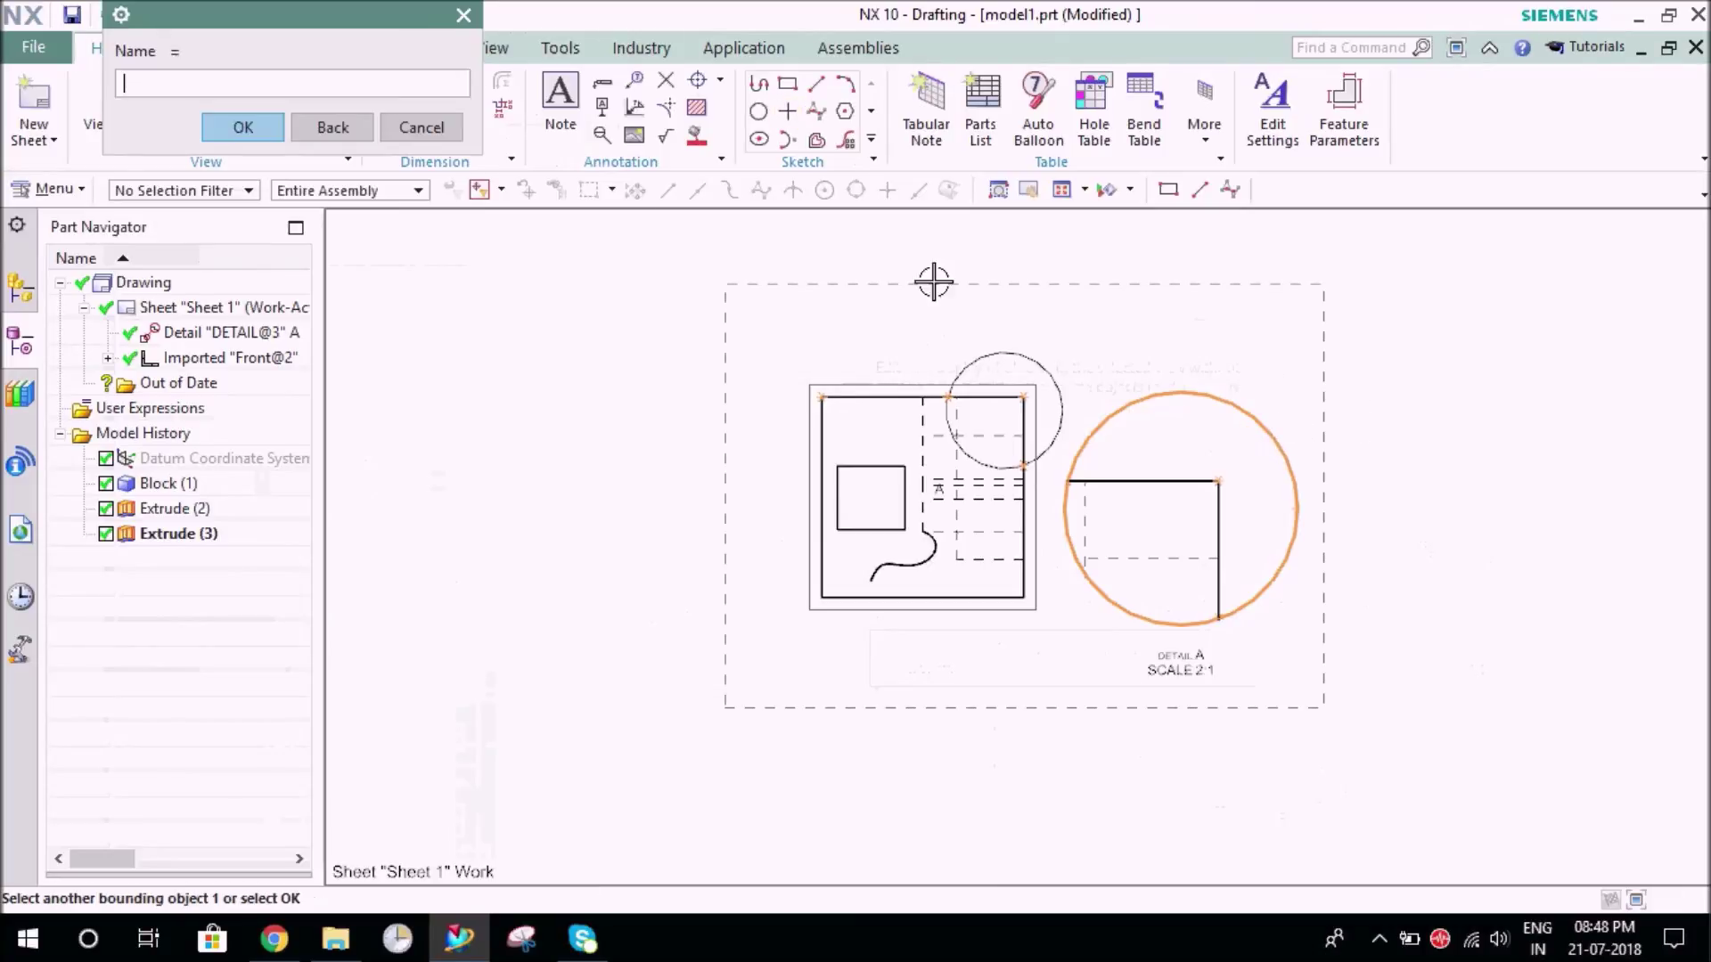
click(250, 126)
click(421, 127)
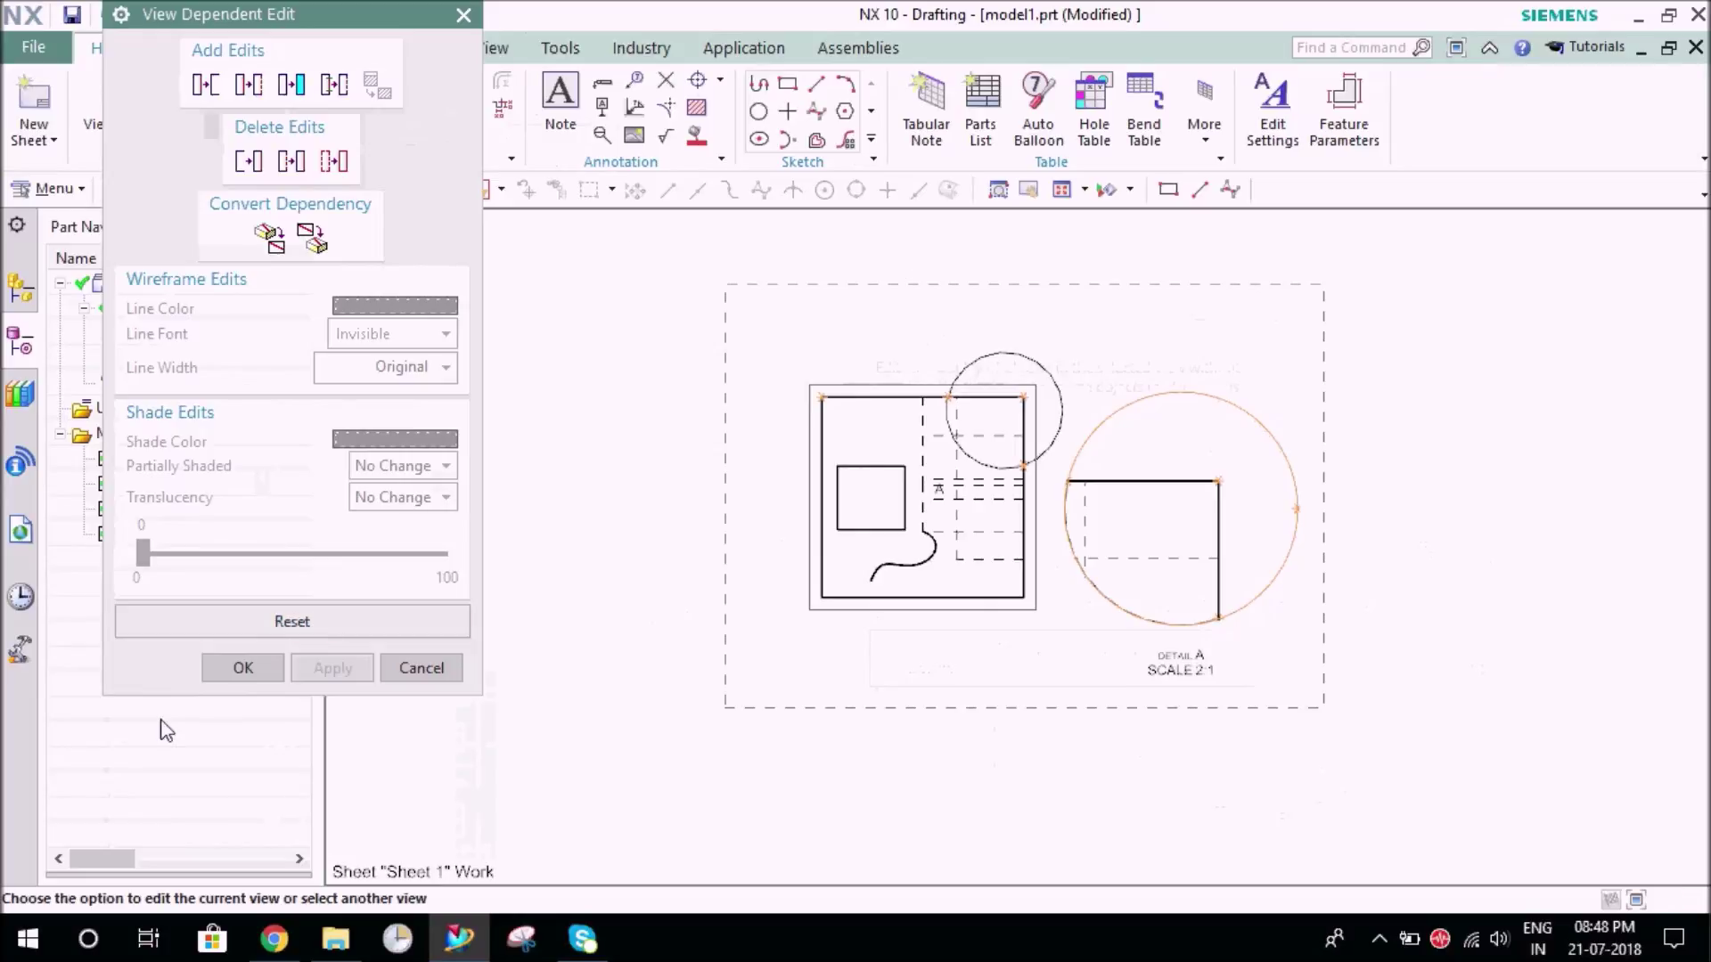
click(241, 668)
Undo the recent edits back to the state before the detail view was added
scroll(1258, 383, up, 4)
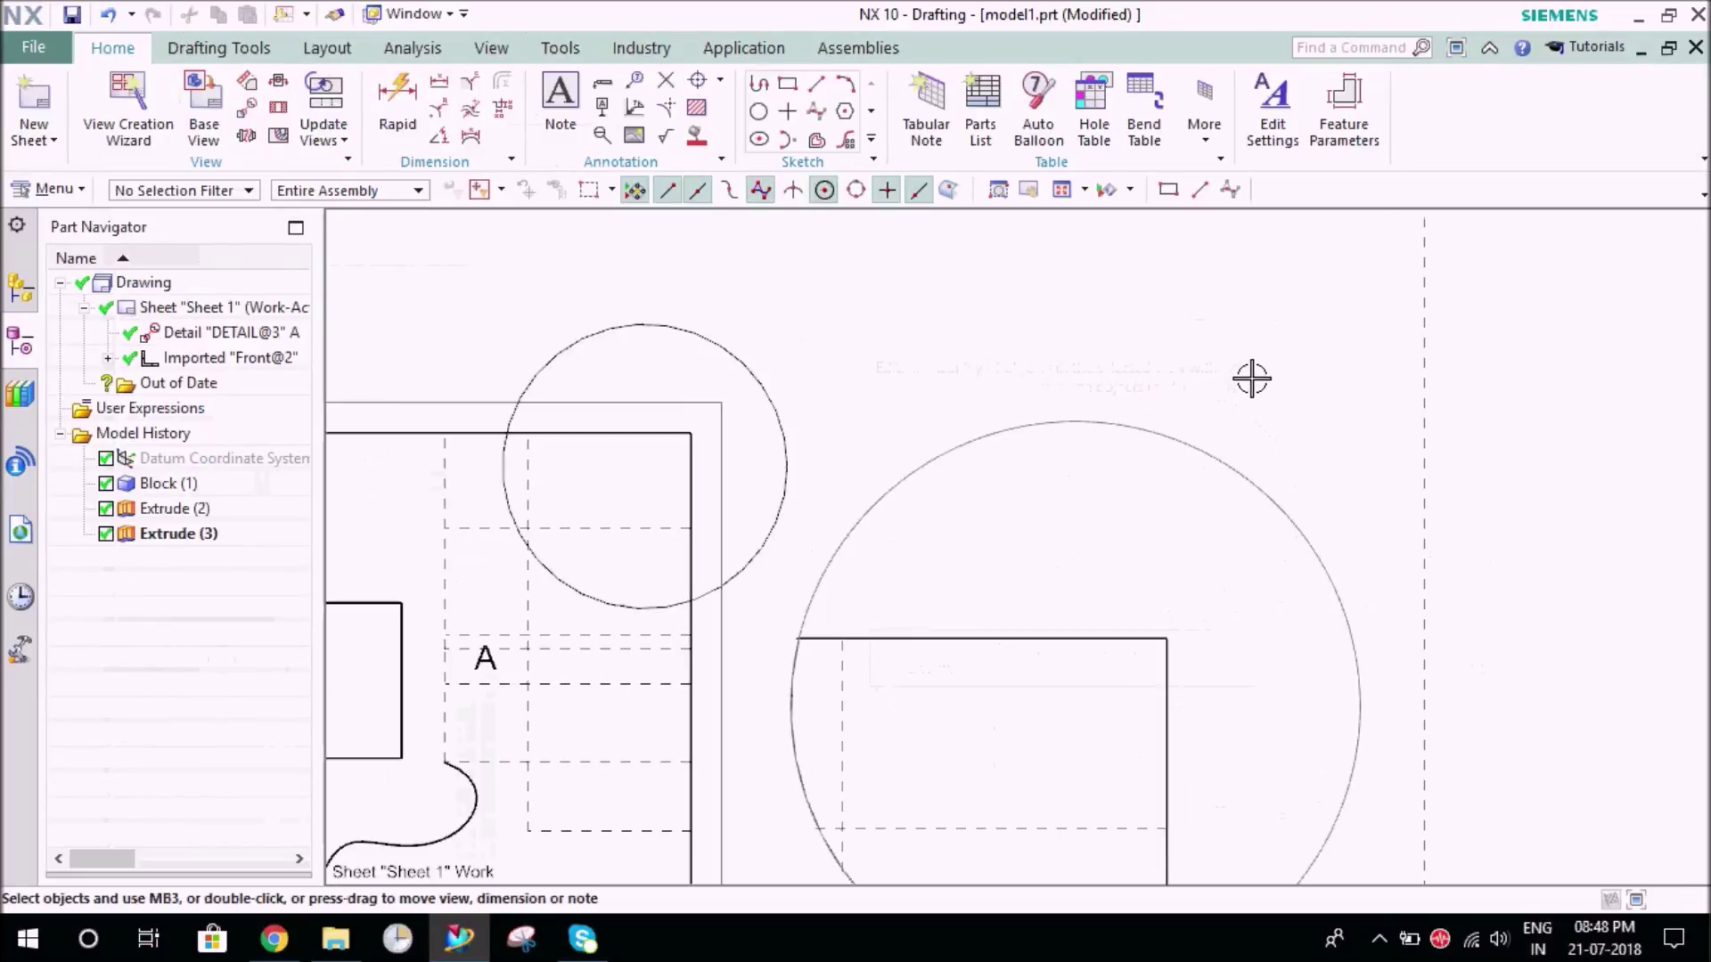
scroll(1237, 336, down, 1)
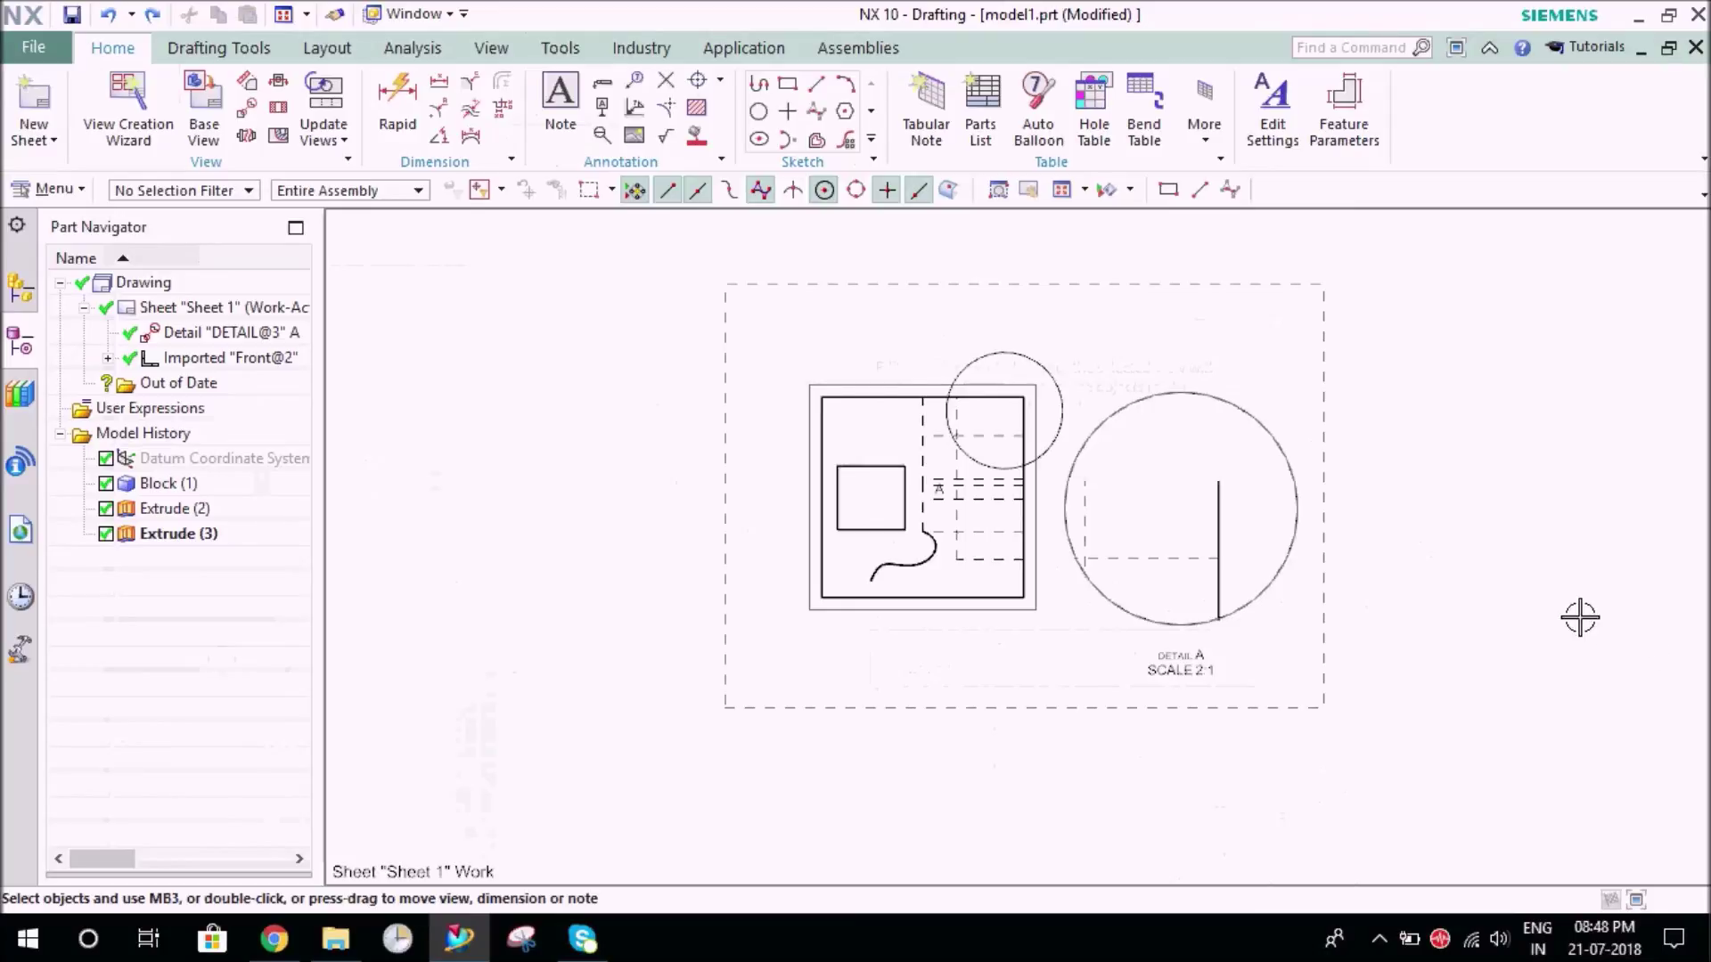
key(ctrl+z)
key(ctrl+z)
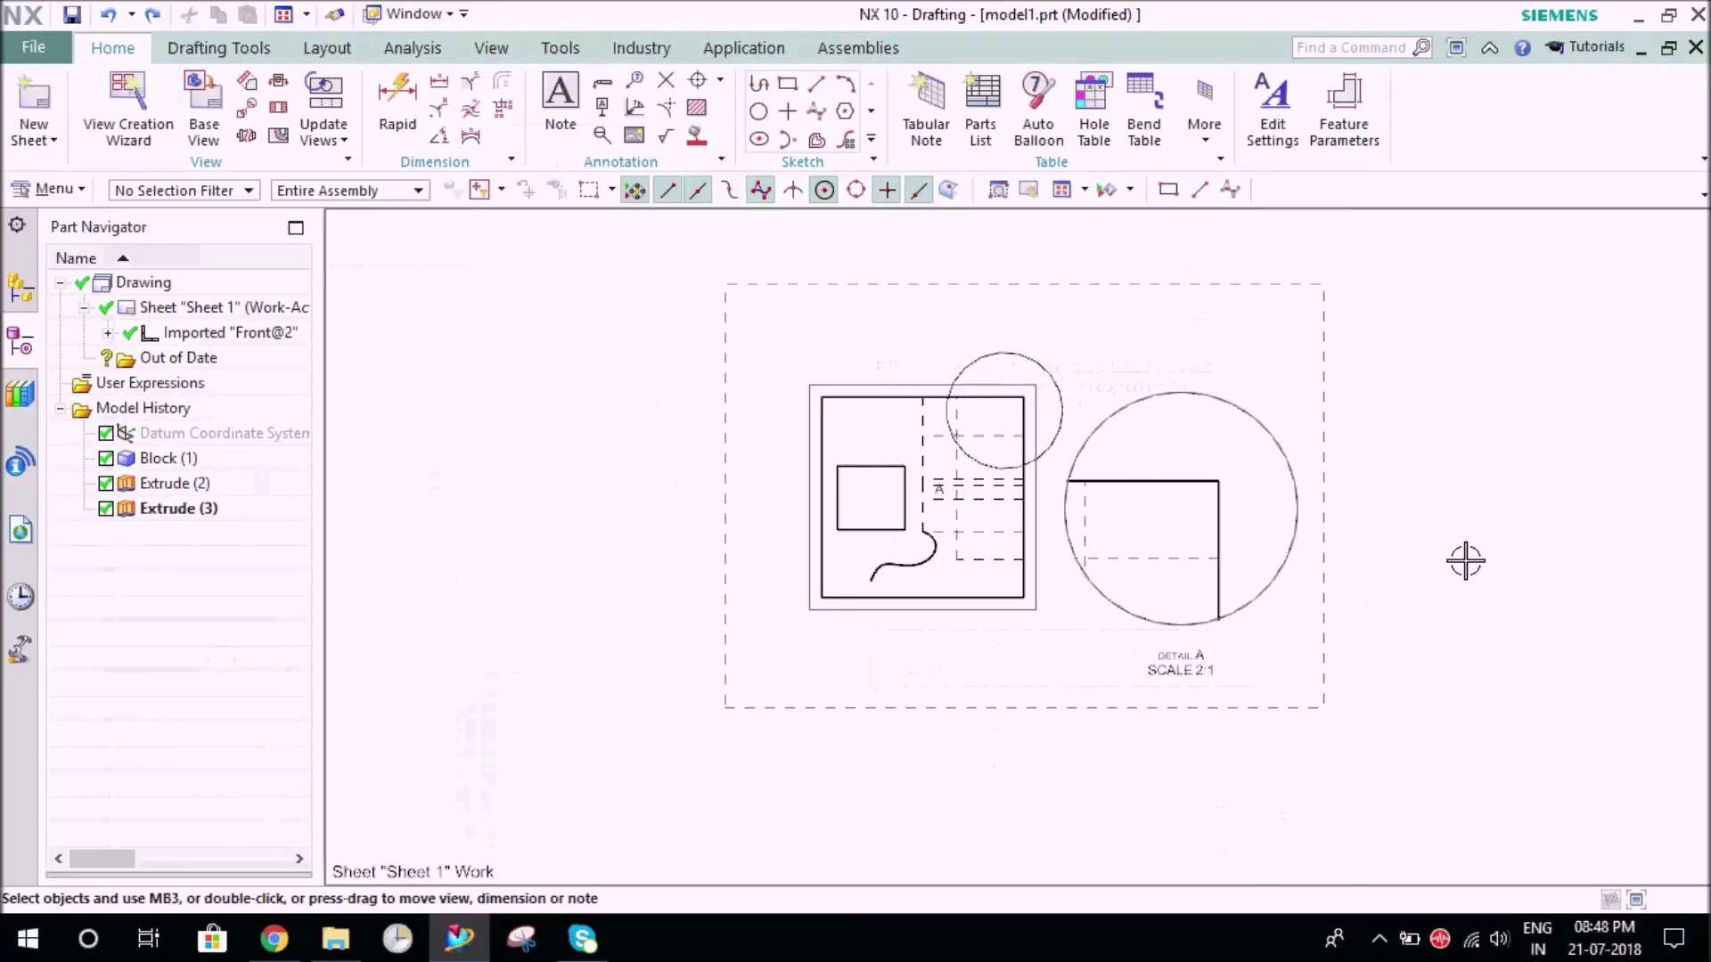
key(ctrl+z)
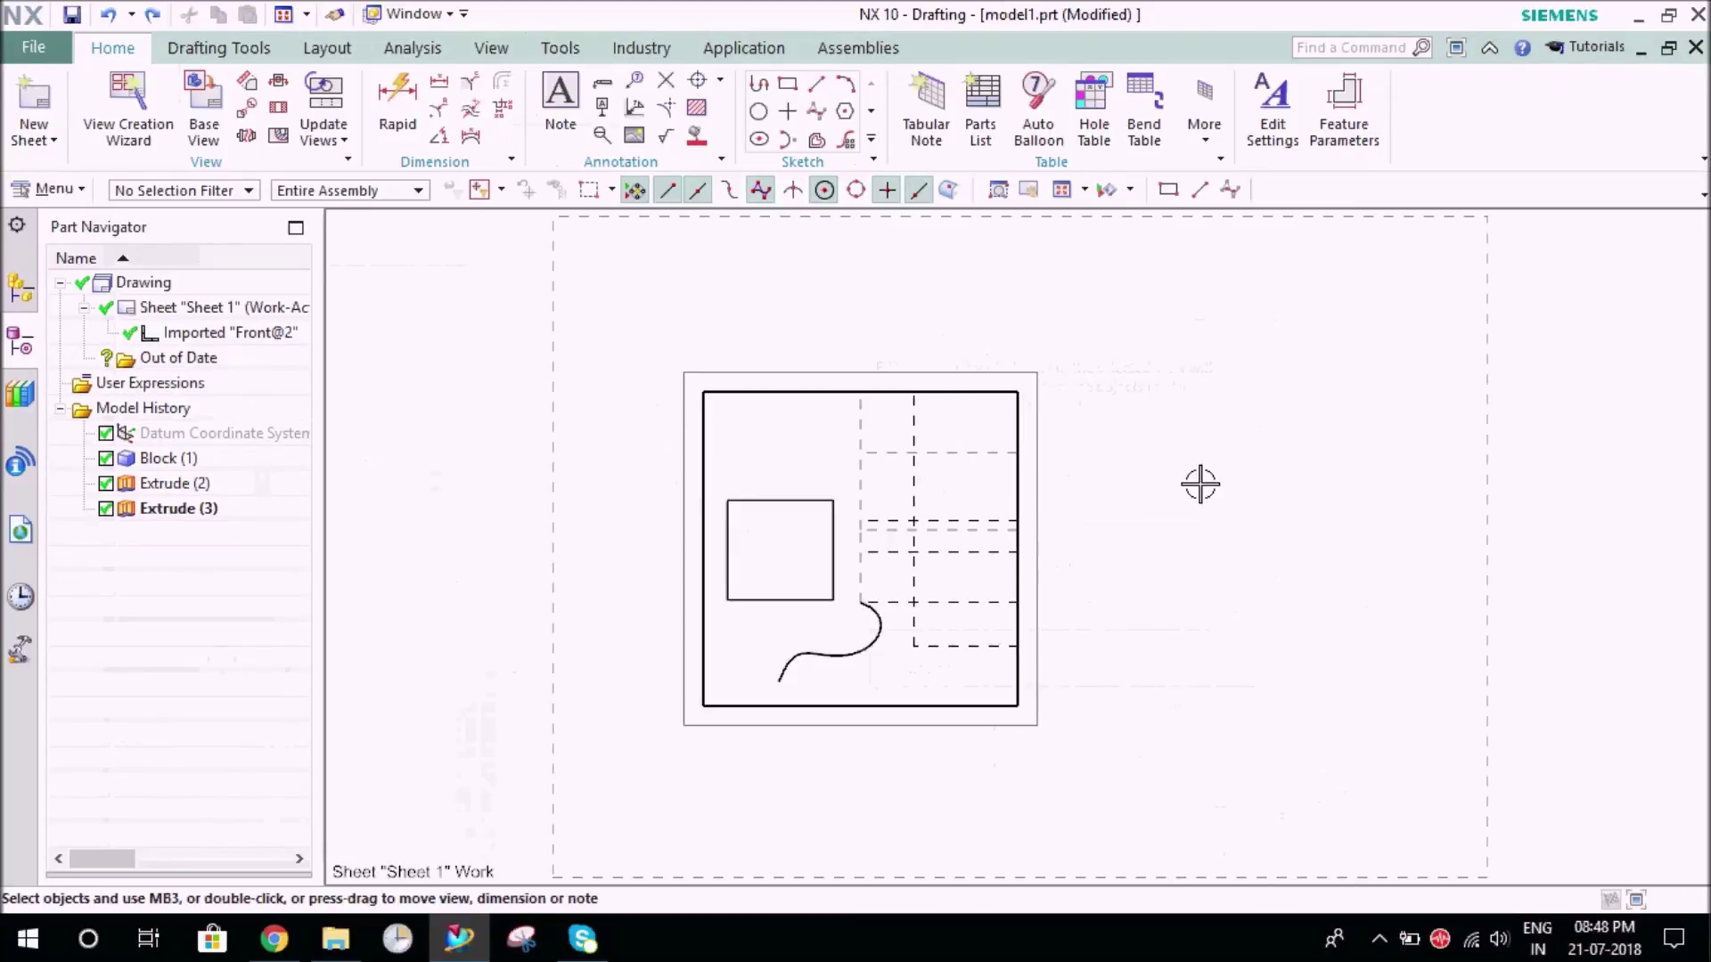
Add a circular 2:1 detail view of the block's upper-right corner beside the front view and convert it to an independent detail
click(278, 82)
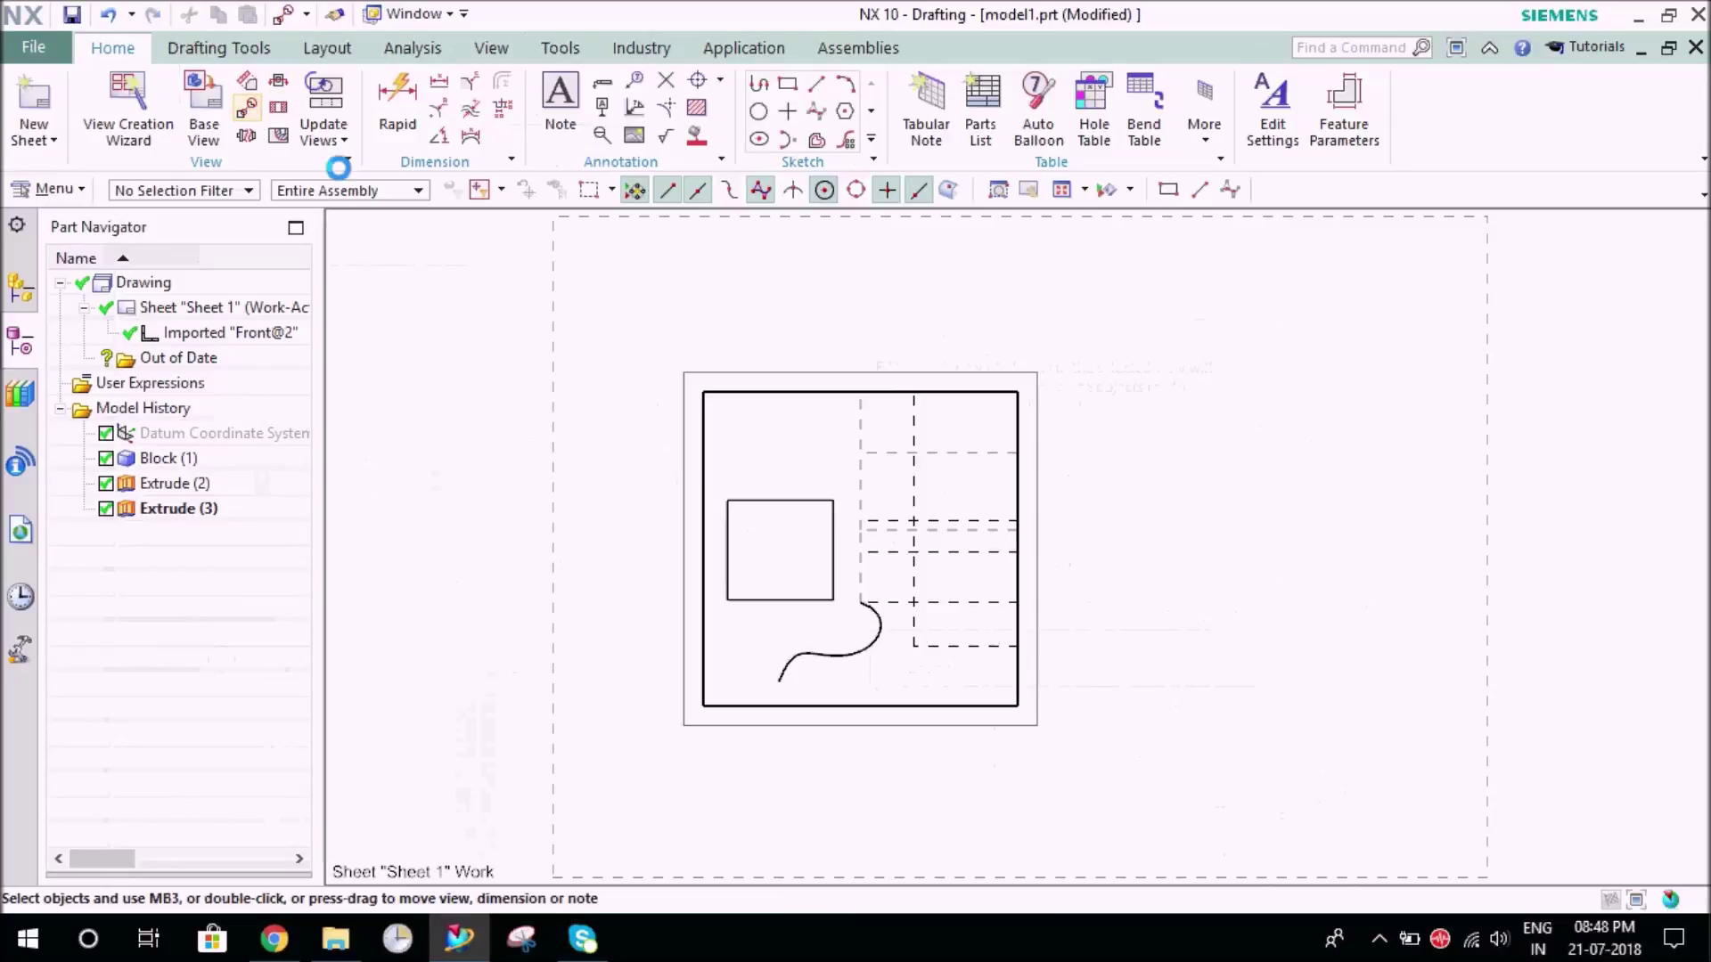
click(975, 421)
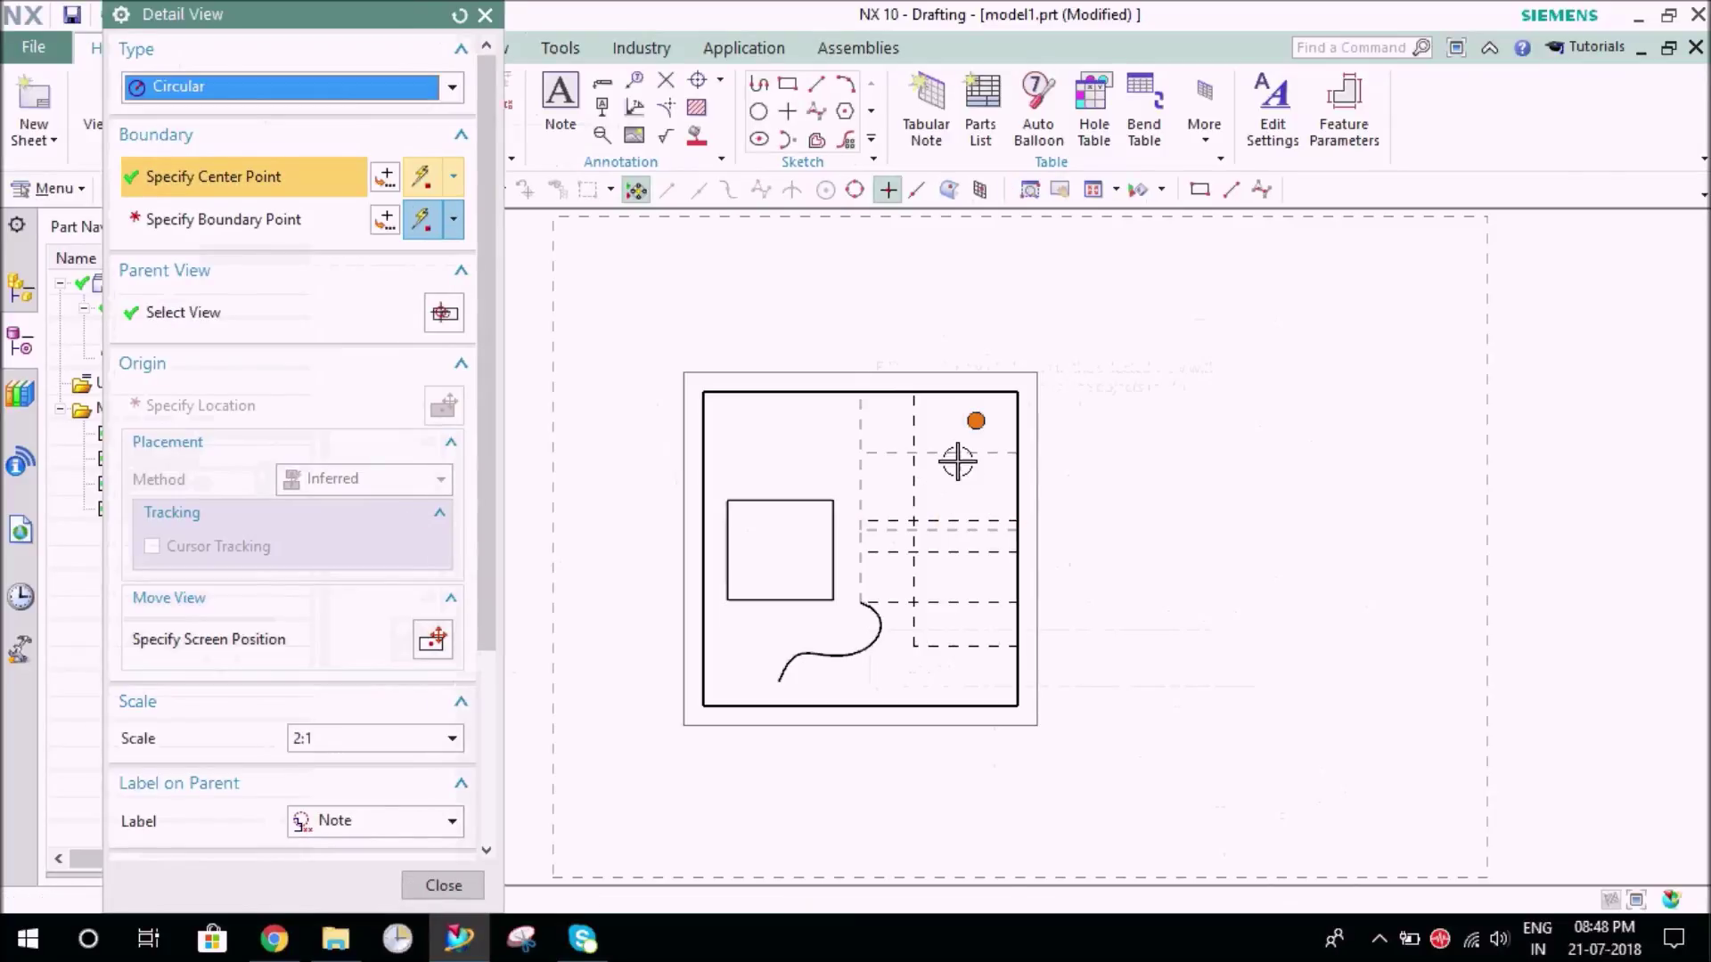
click(939, 487)
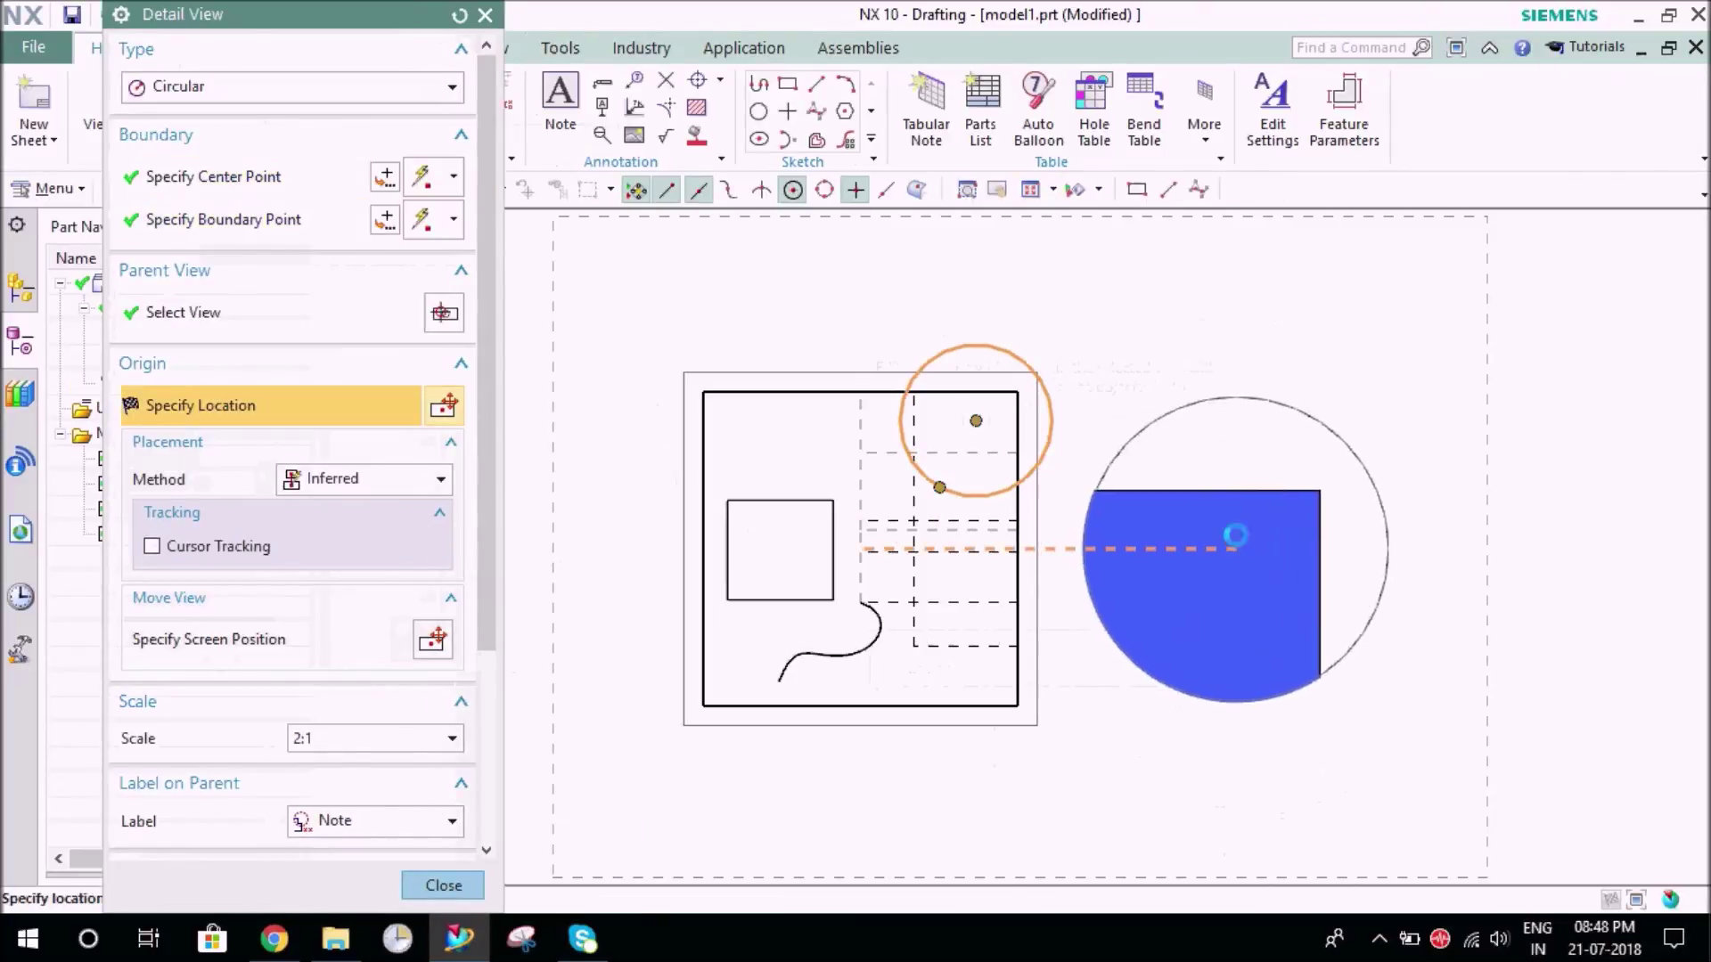
click(1236, 549)
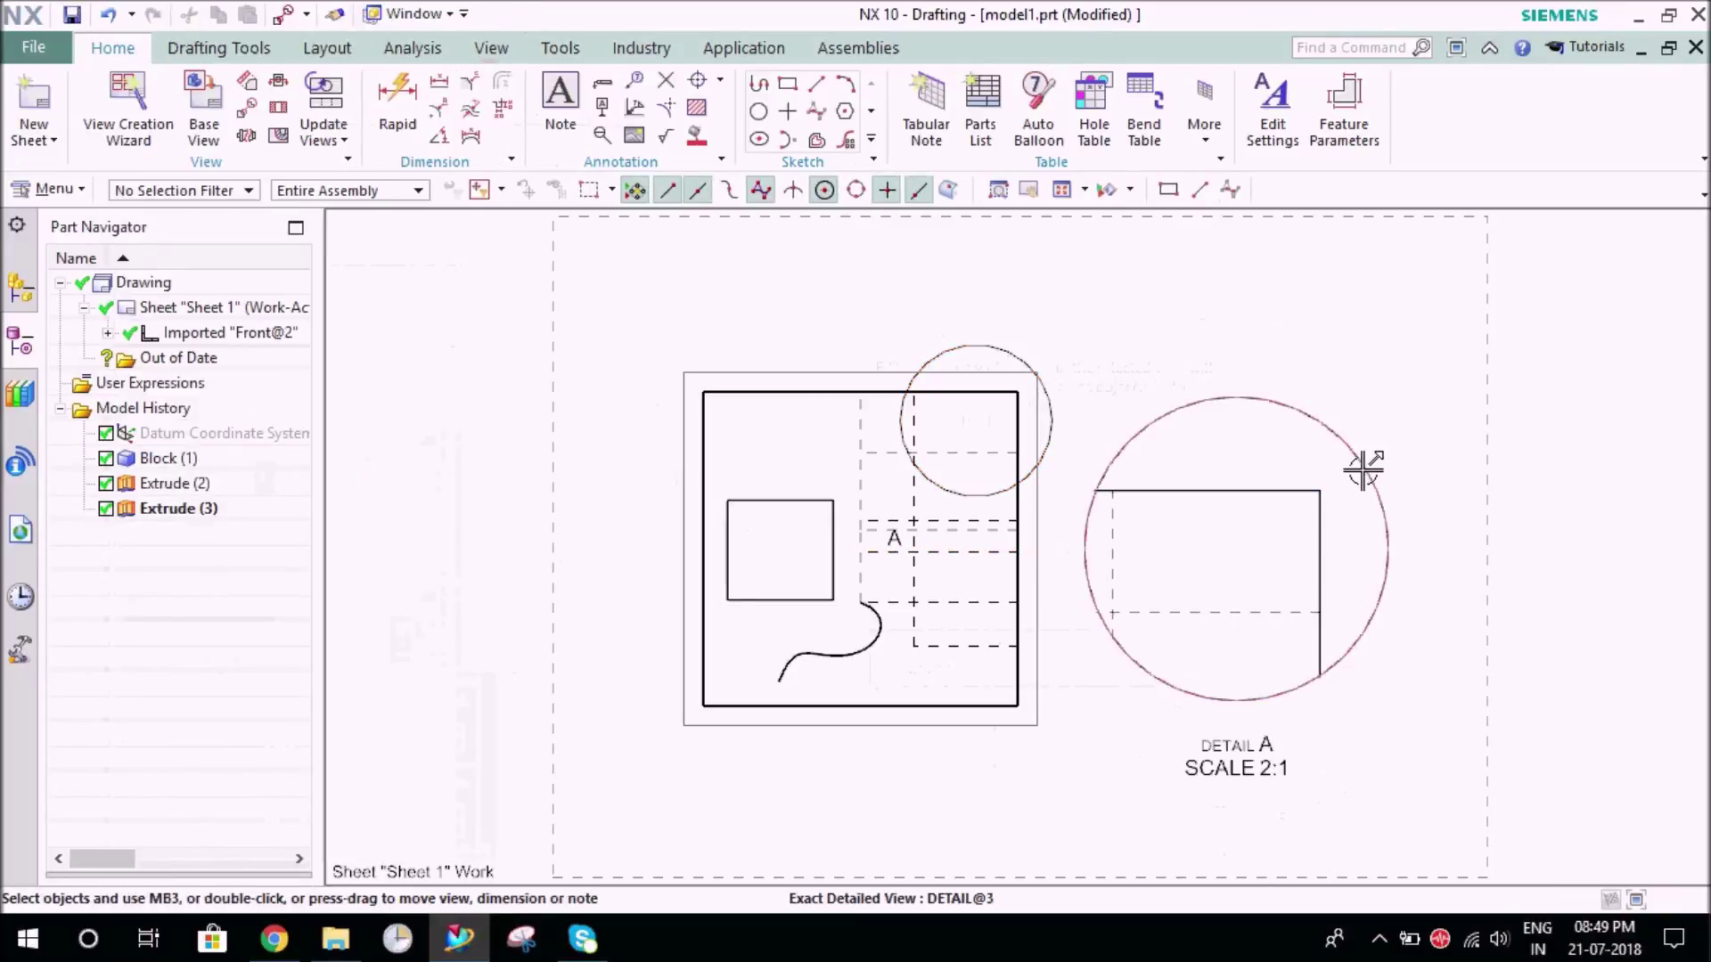
right_click(1363, 469)
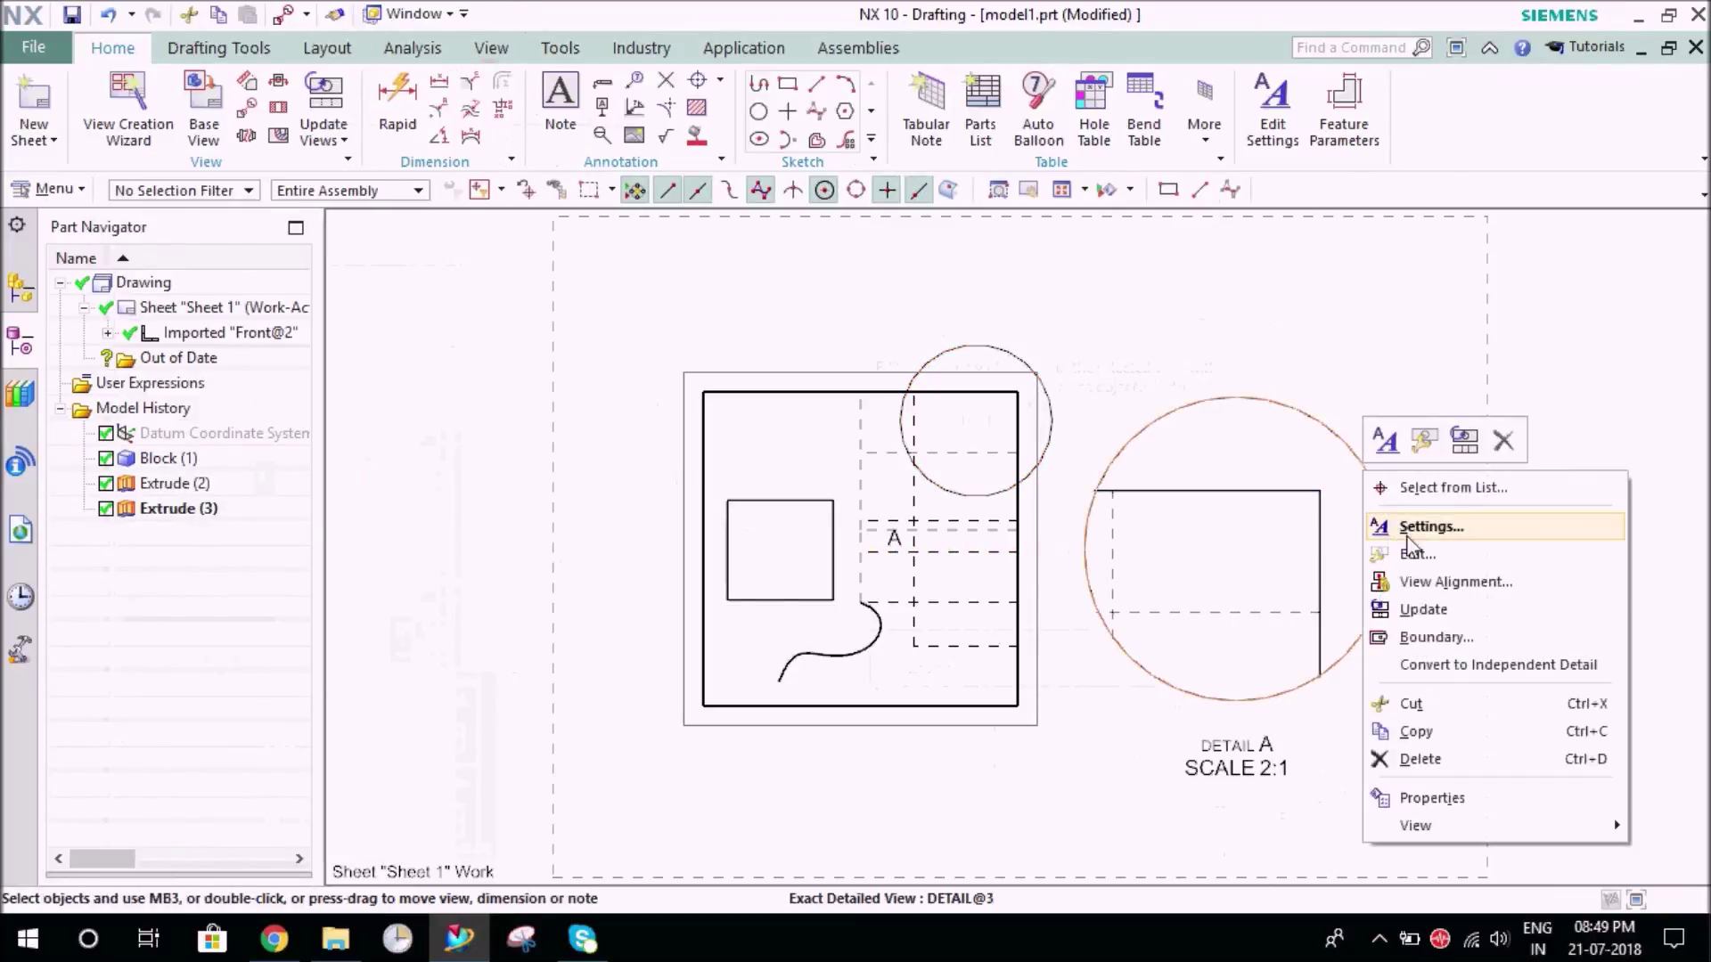
click(1444, 669)
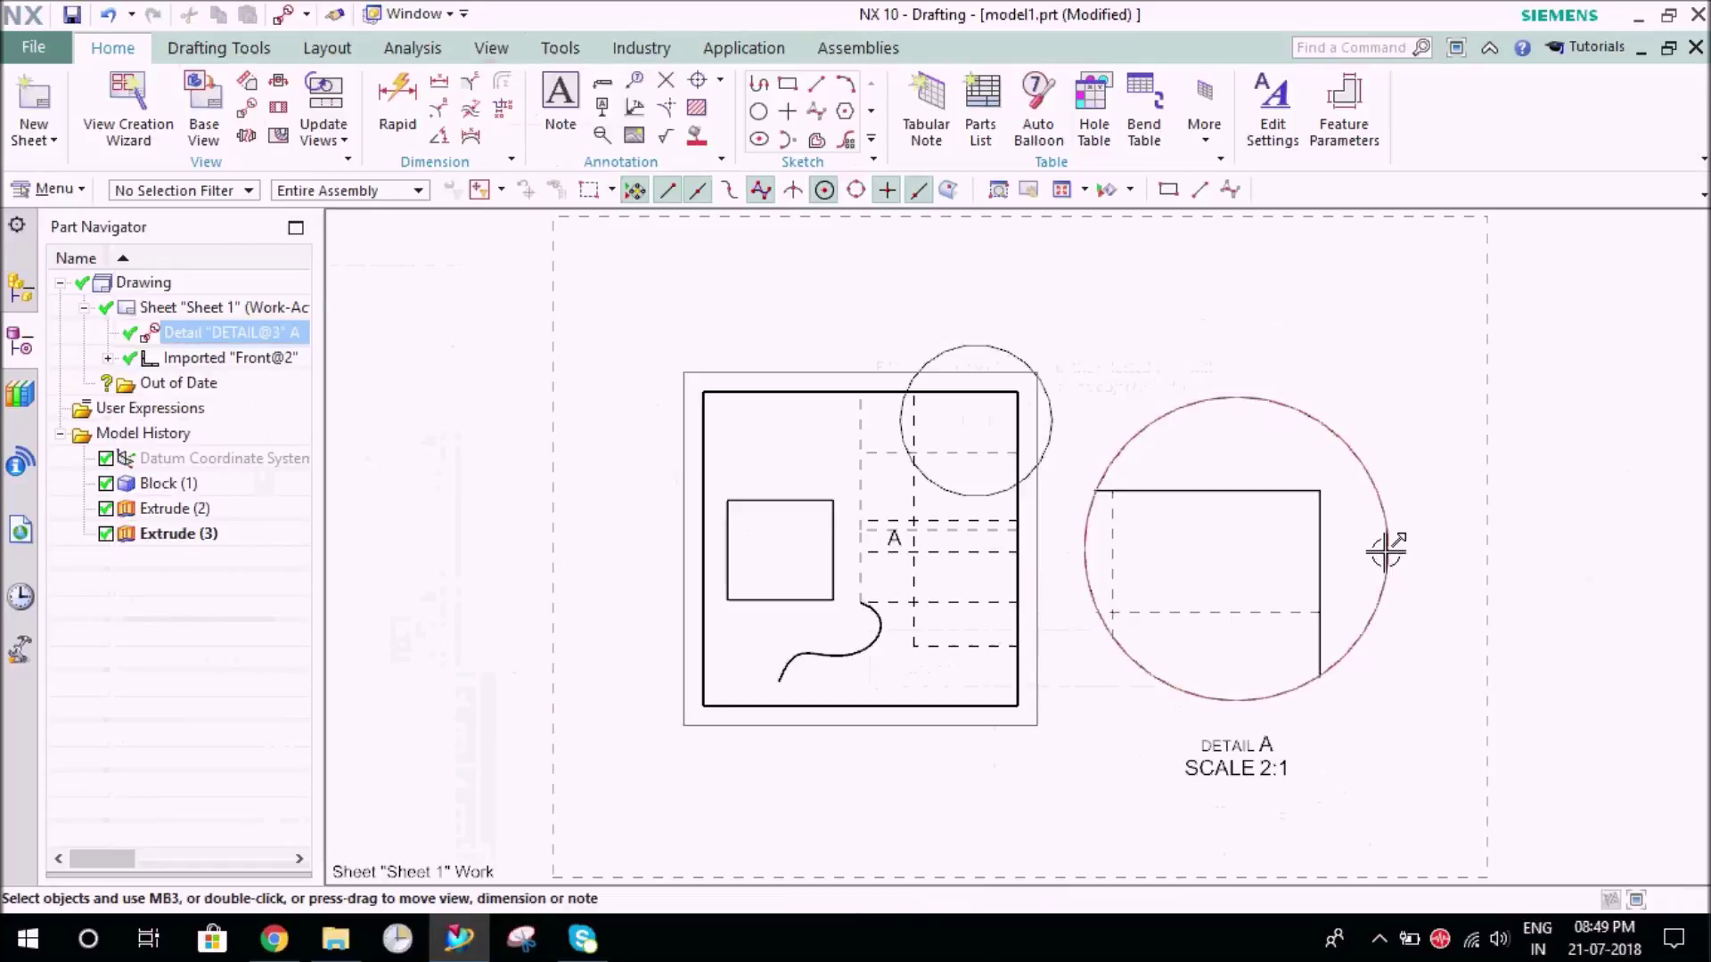
Start a View Dependent Edit of object segments in the detail view with the Invisible line font and 0.13 mm line width
right_click(1384, 549)
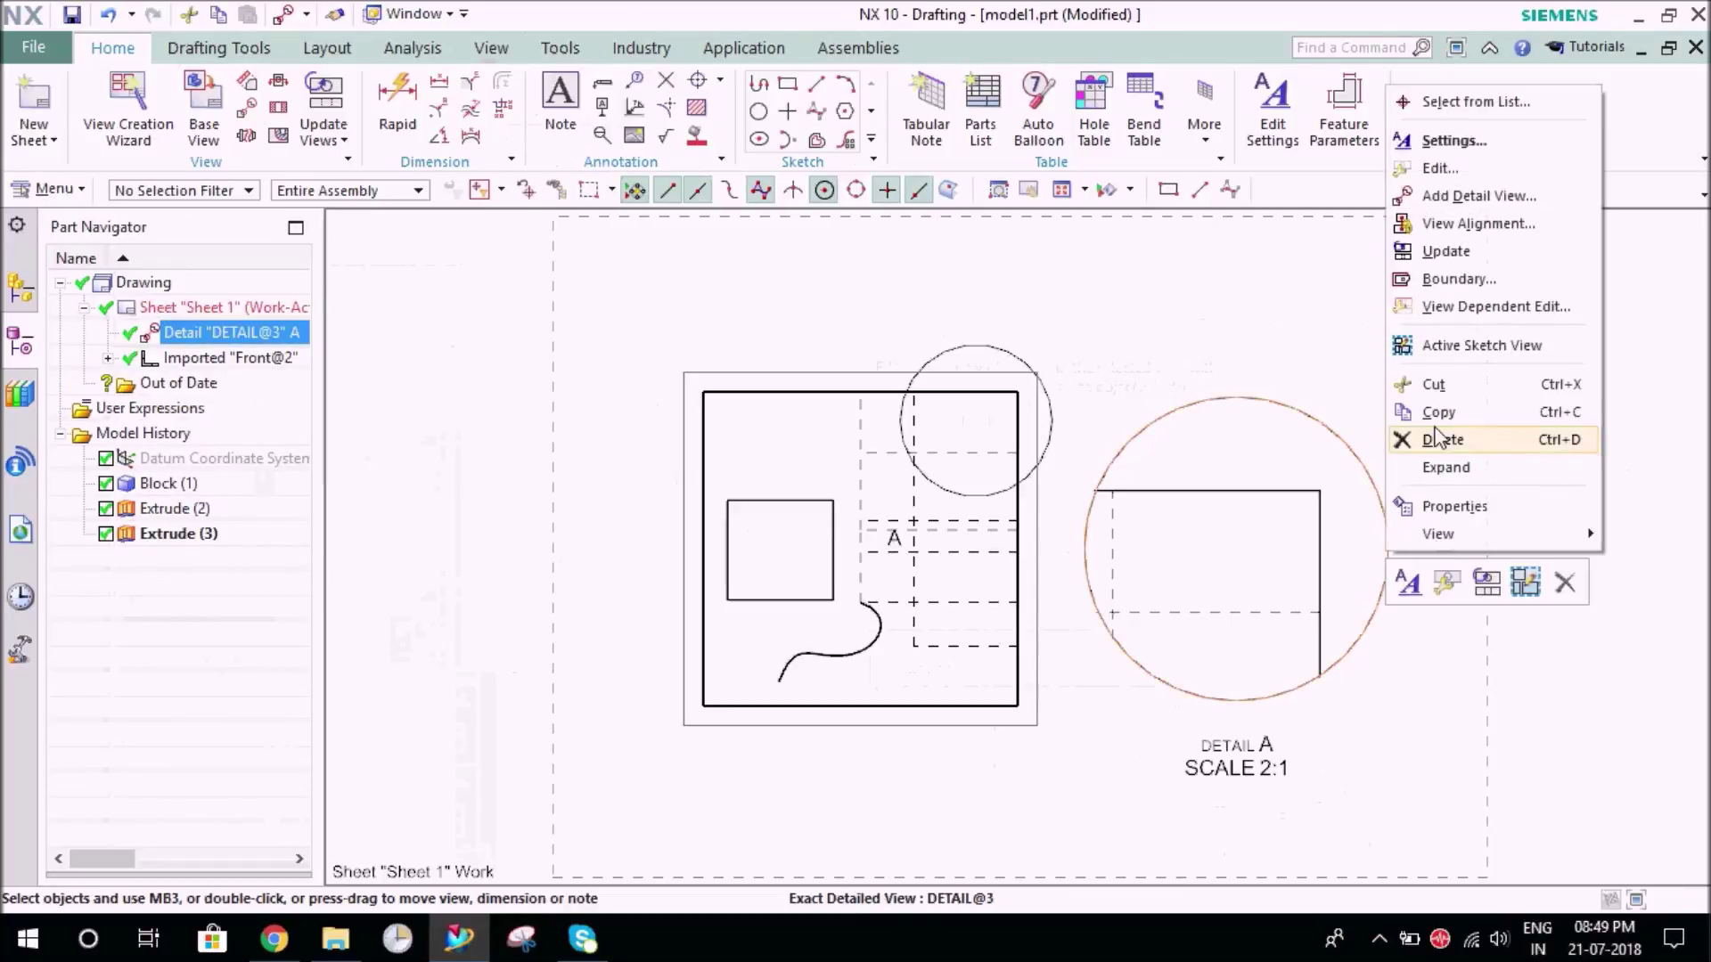
click(1453, 306)
click(337, 86)
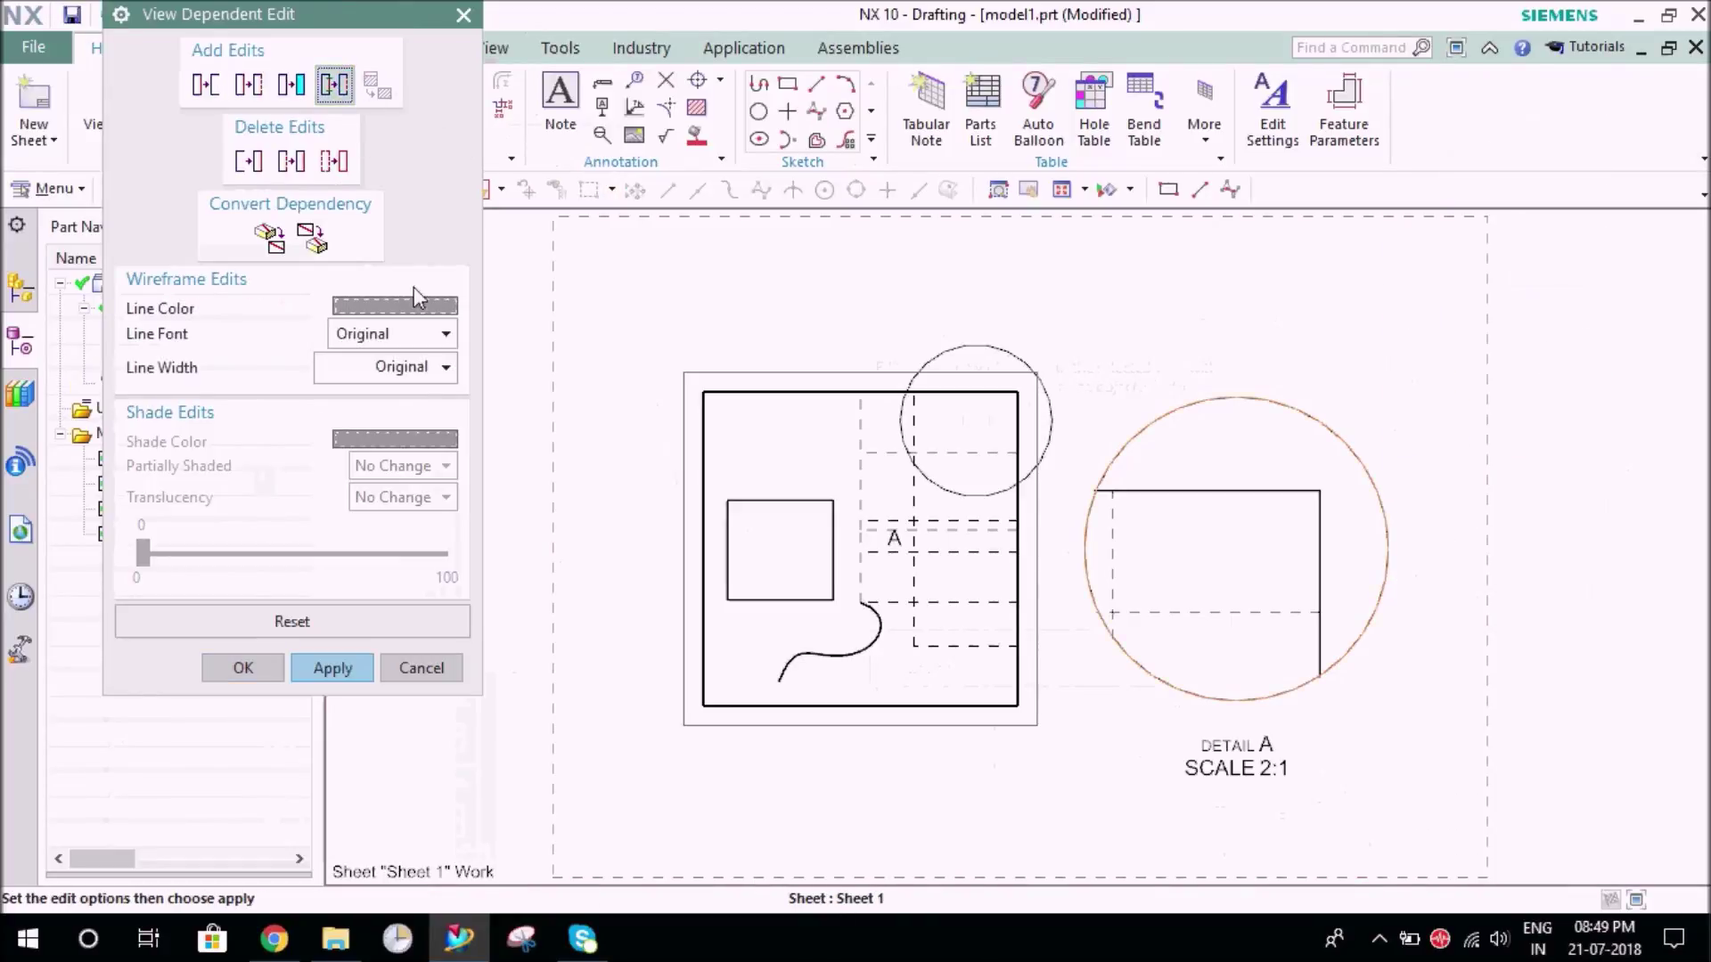
click(414, 334)
click(417, 365)
click(414, 371)
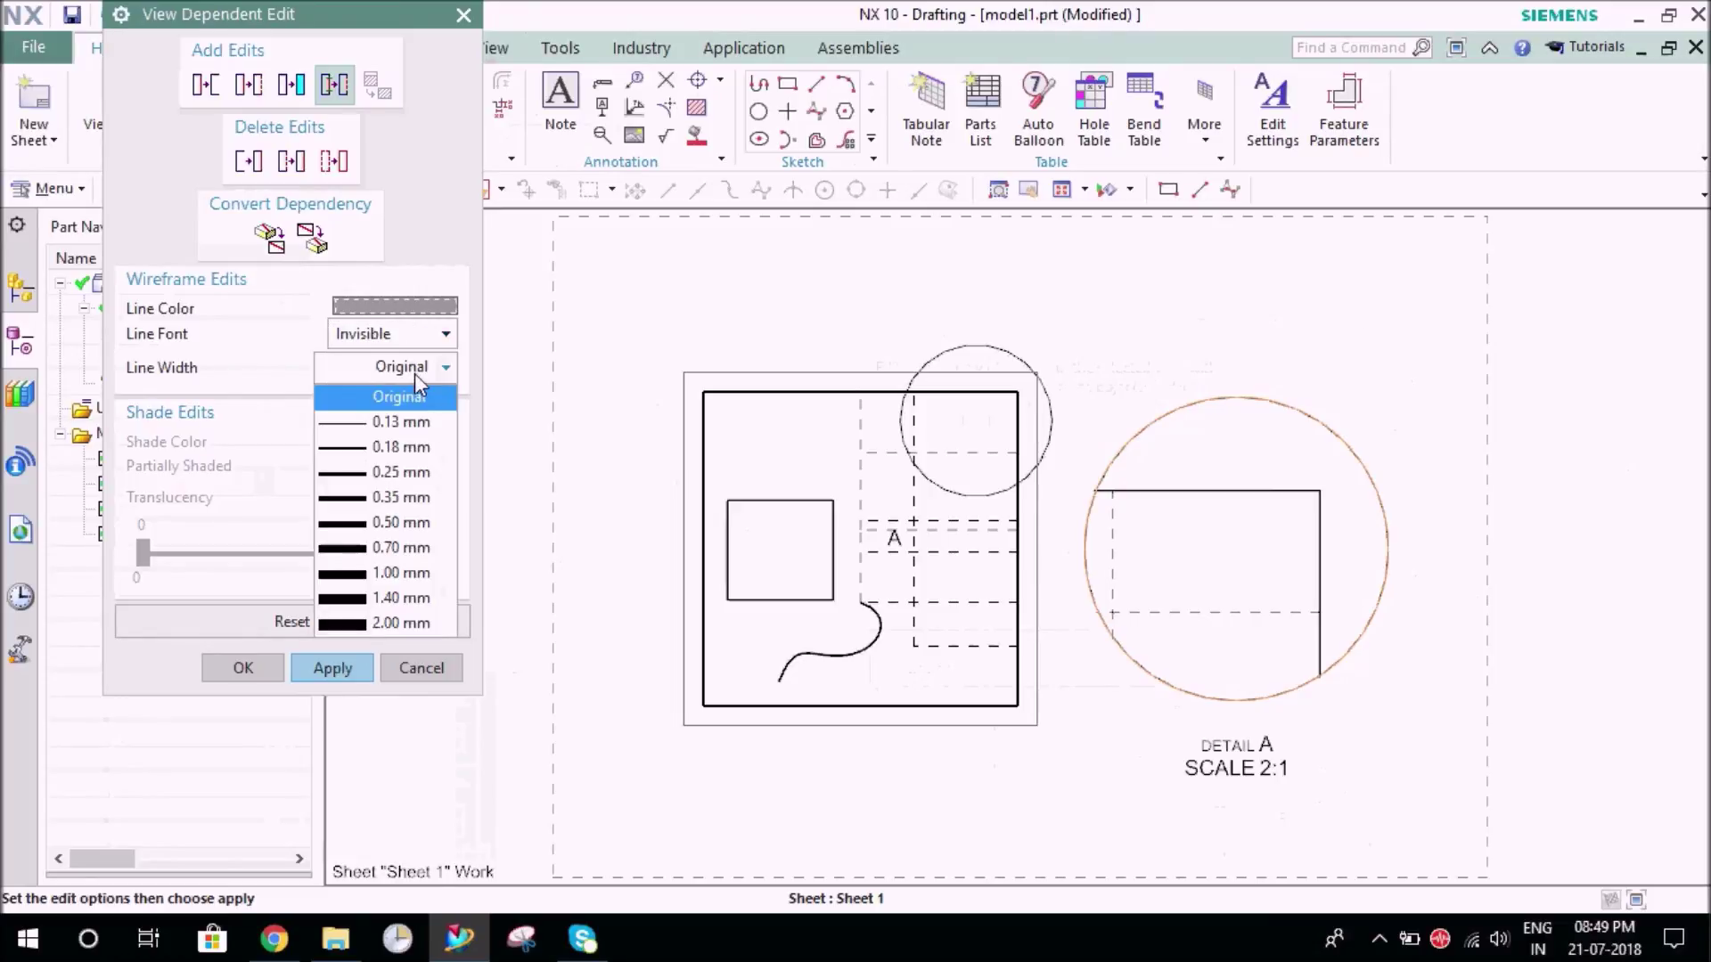
click(401, 423)
click(332, 668)
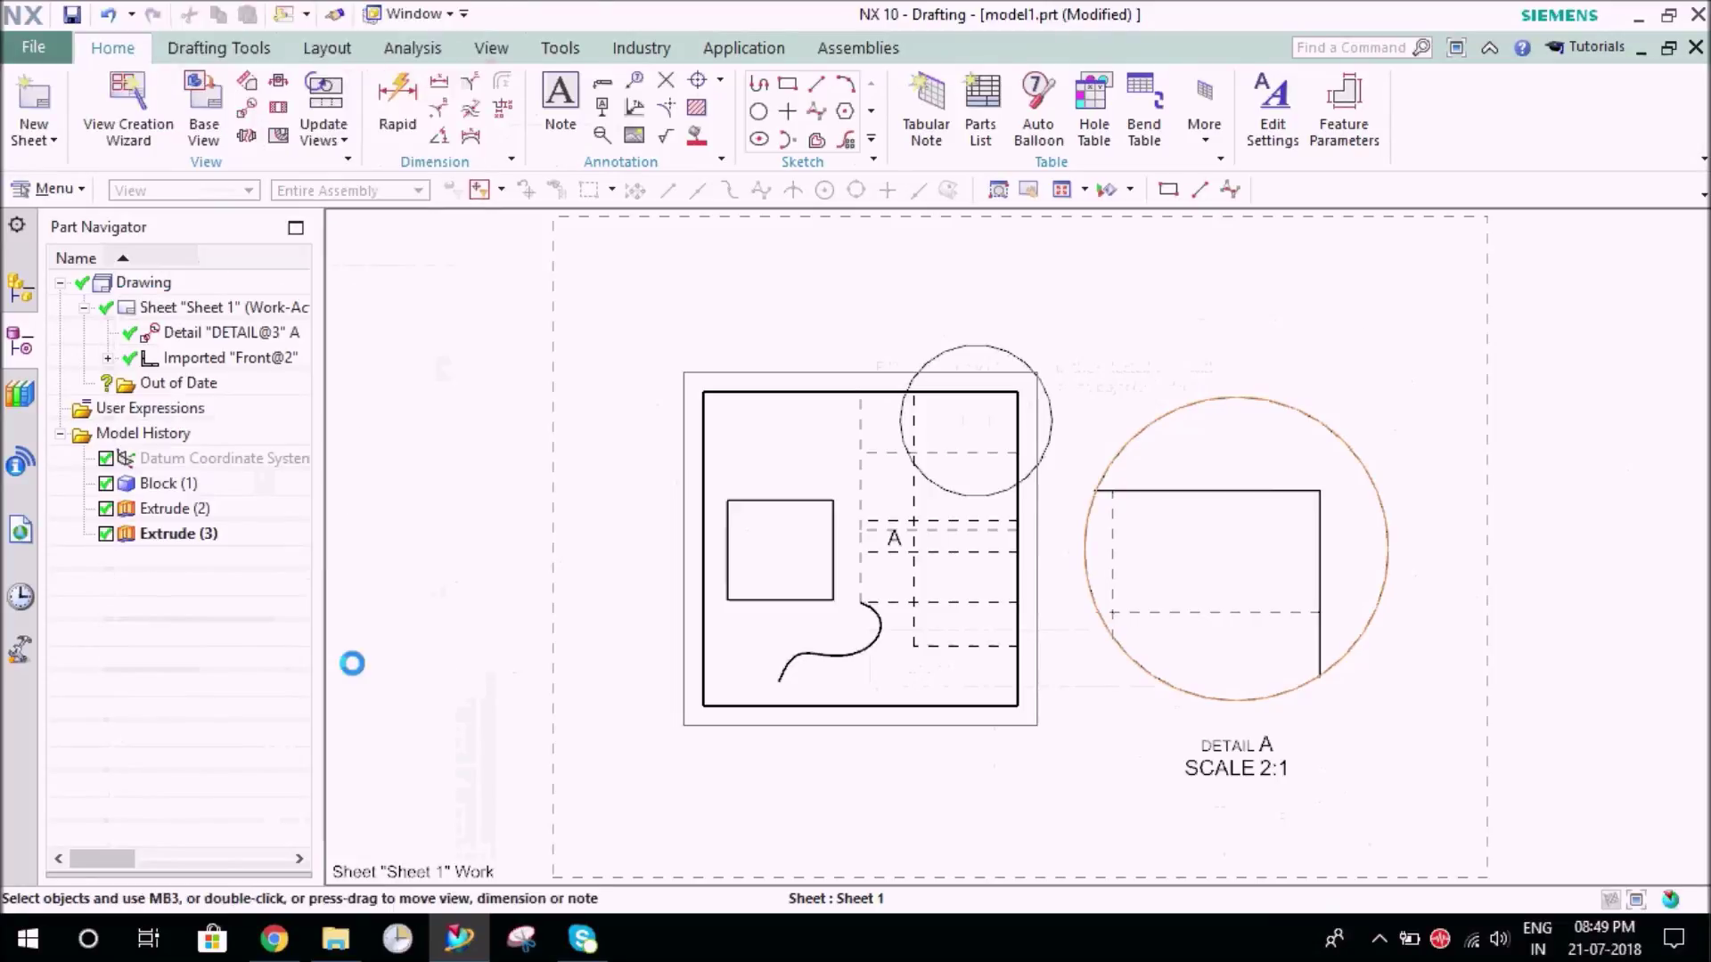
Apply the segment edit to the detail boundary circle, bounded by the block's top and right edges
click(1294, 413)
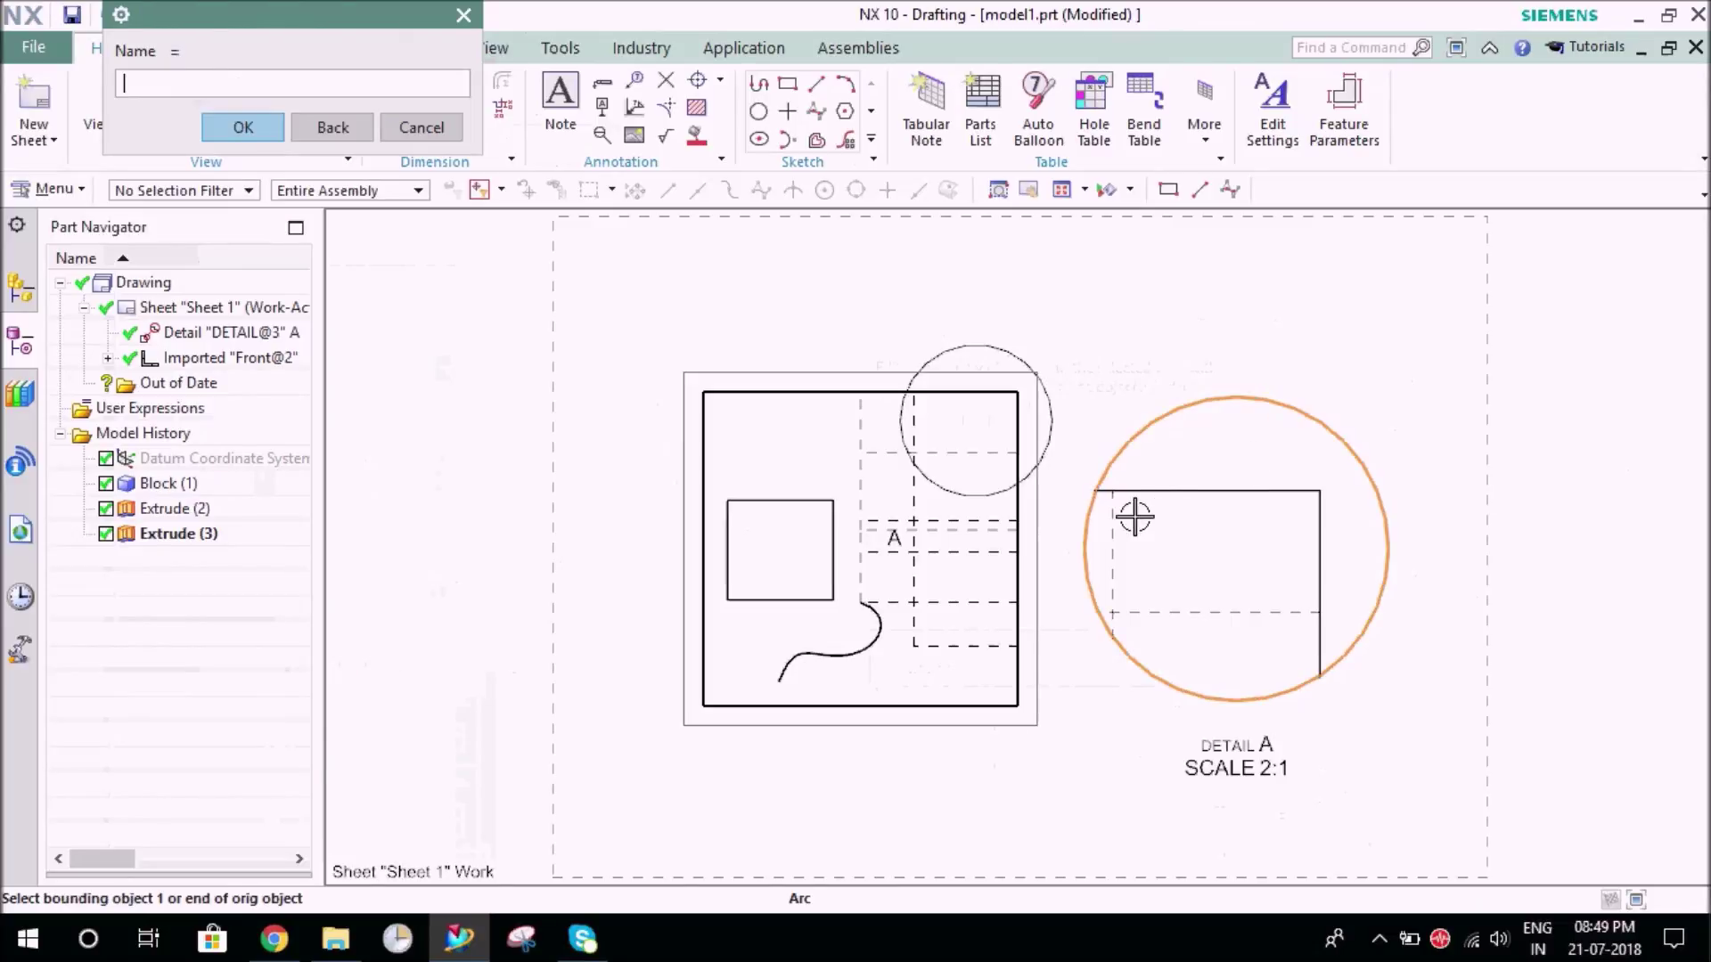
click(1117, 495)
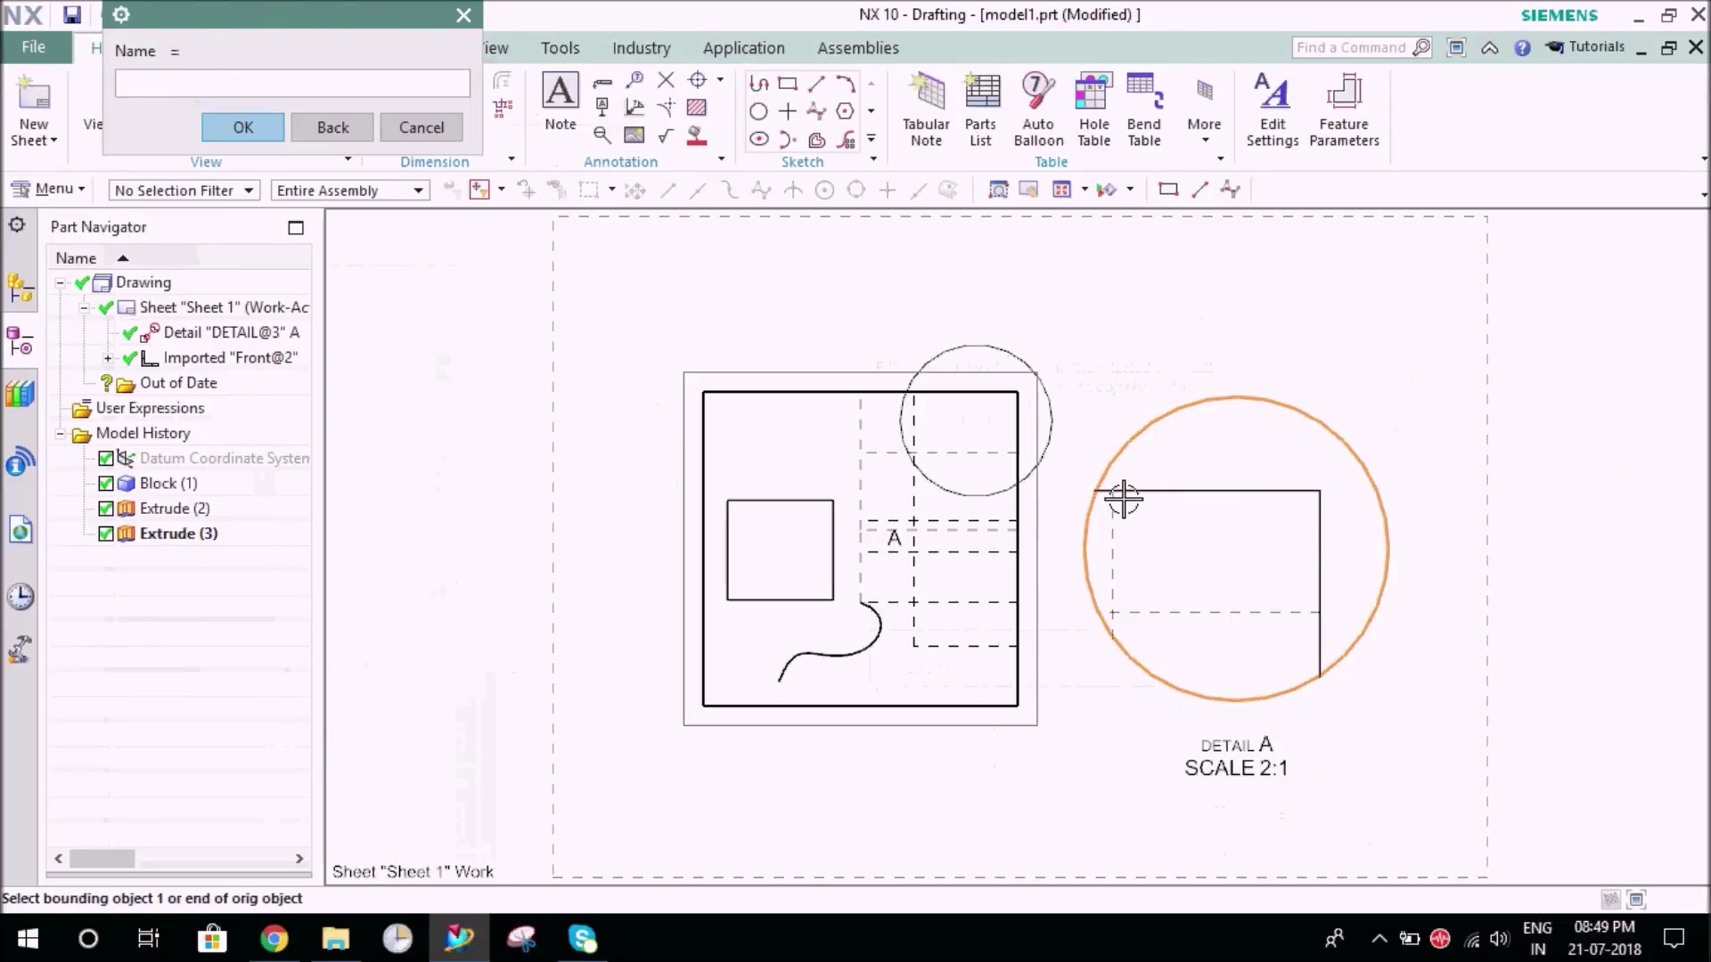
click(1315, 655)
click(1326, 435)
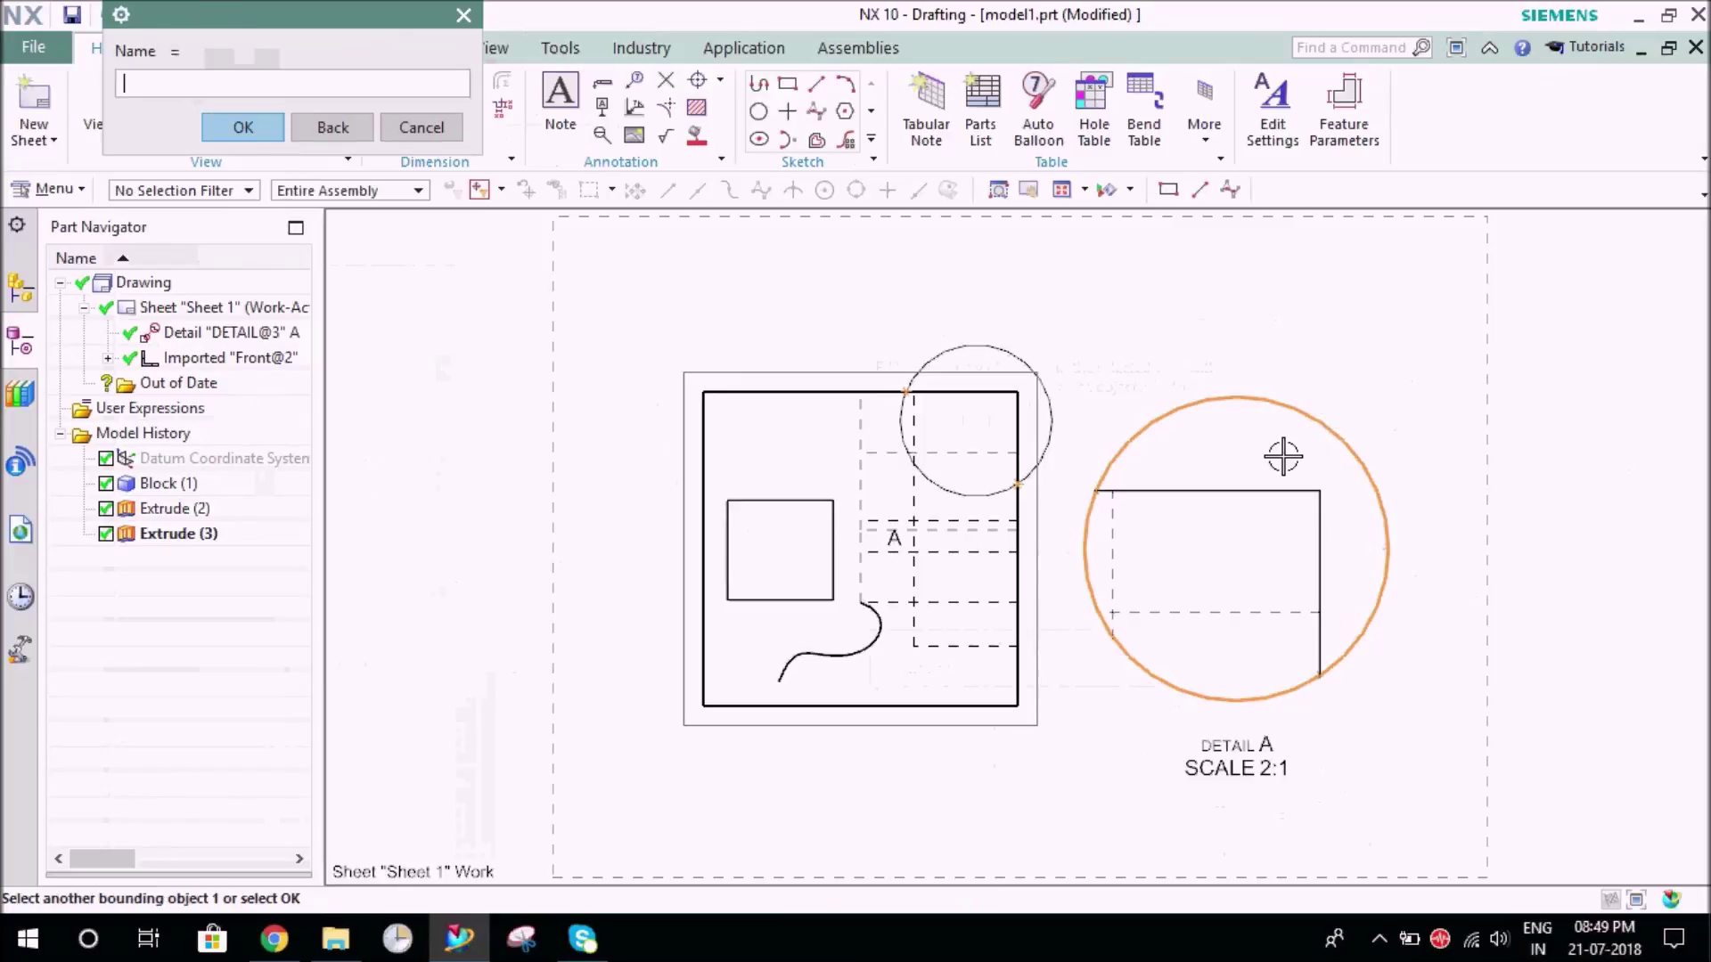
click(265, 119)
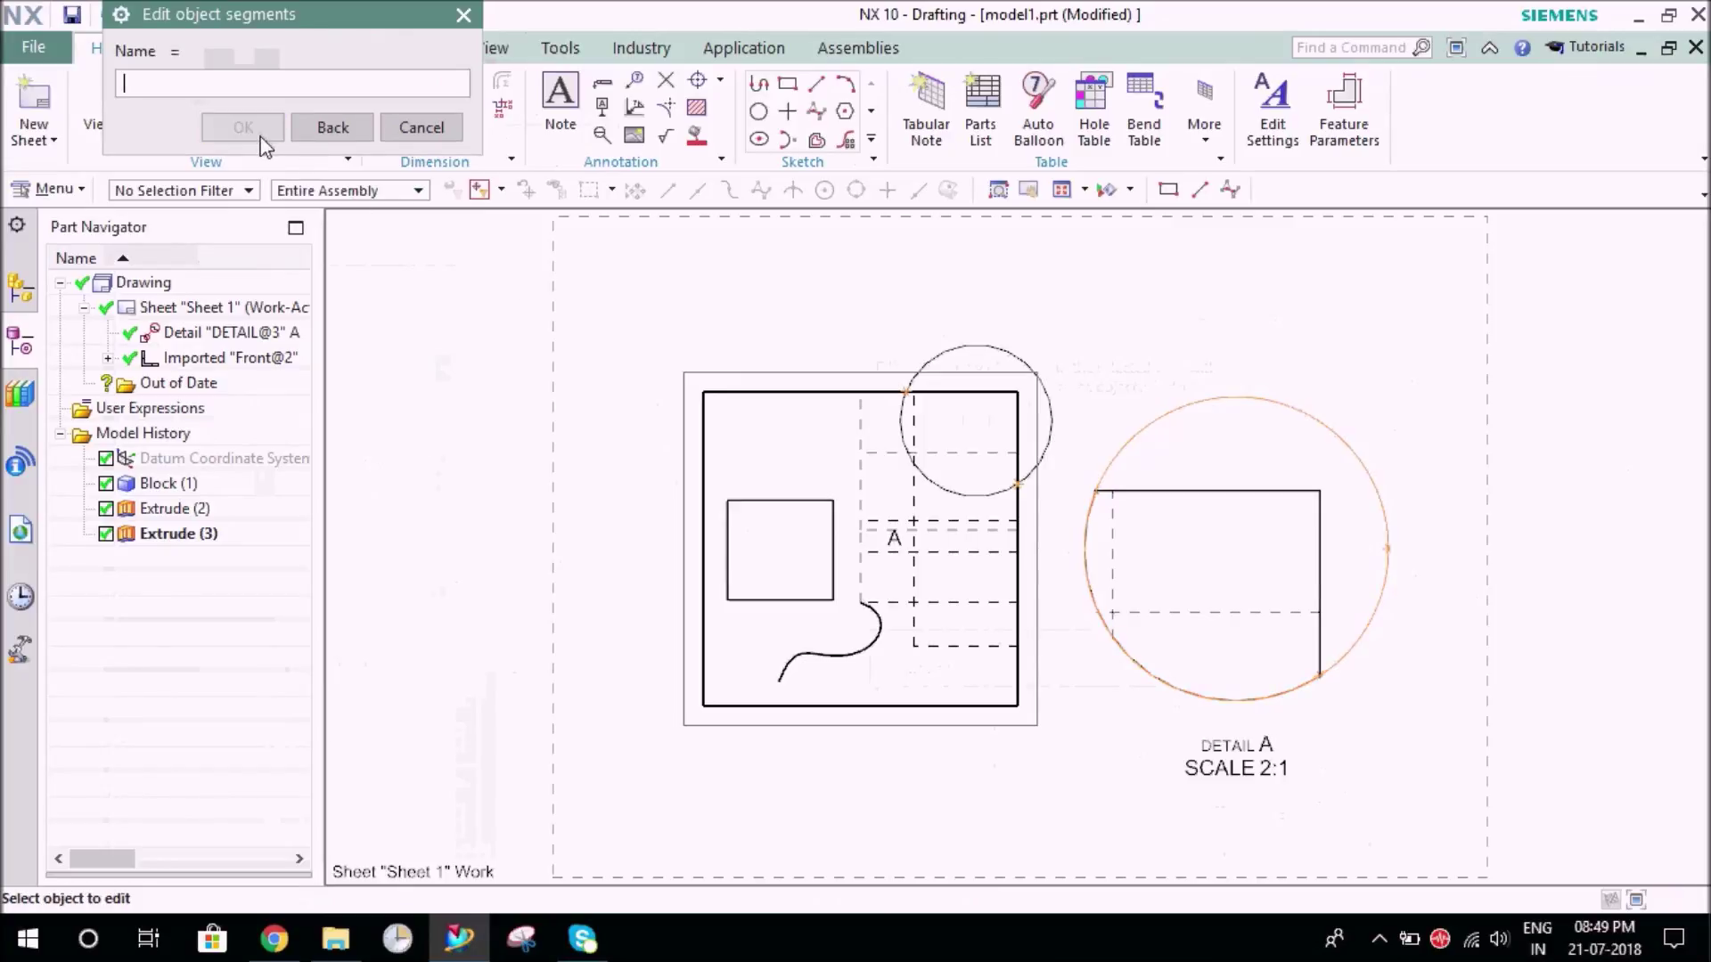
click(410, 133)
click(237, 667)
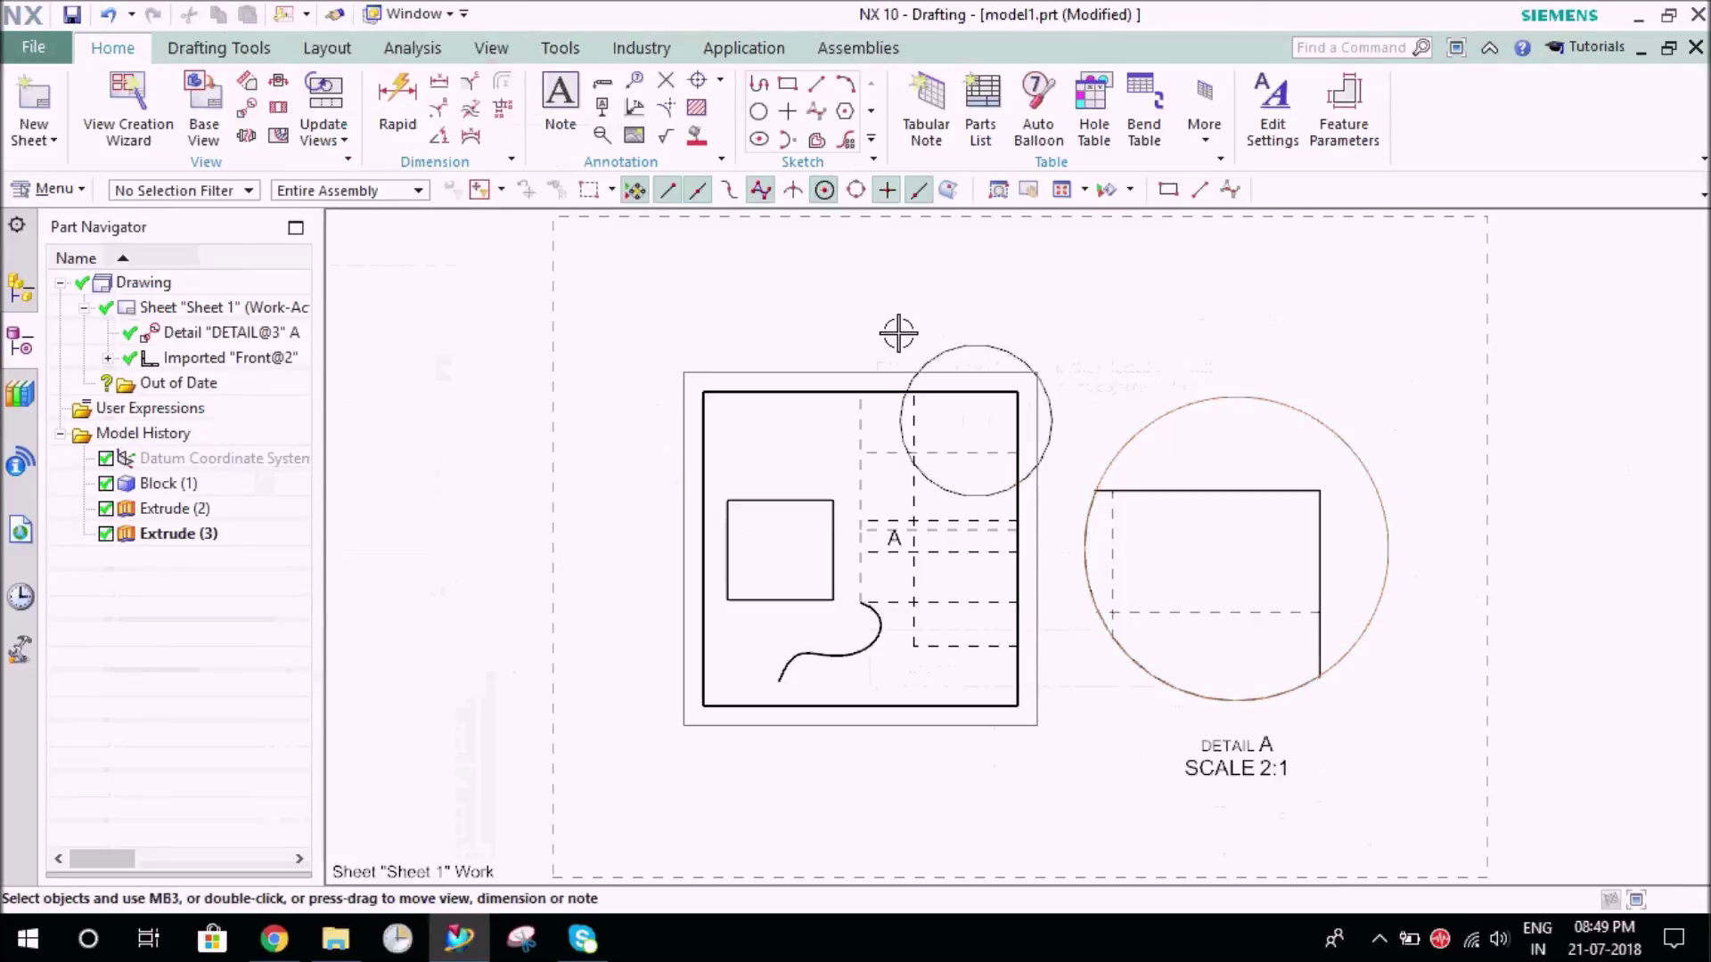
click(1486, 376)
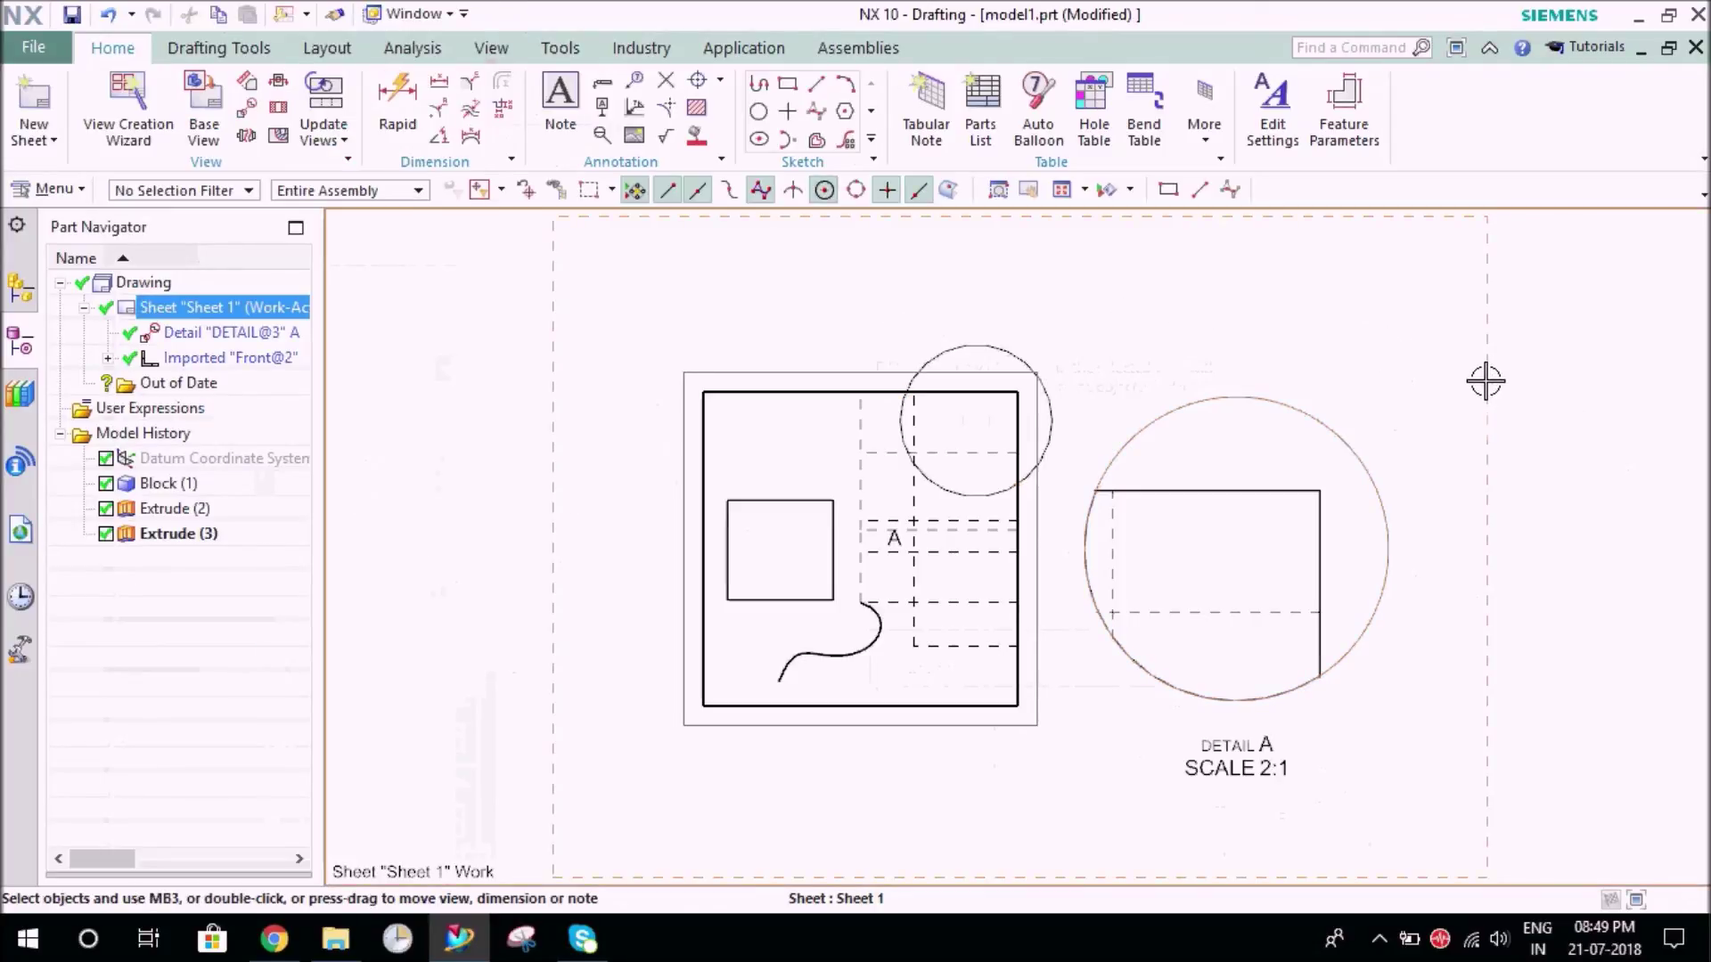
key(Escape)
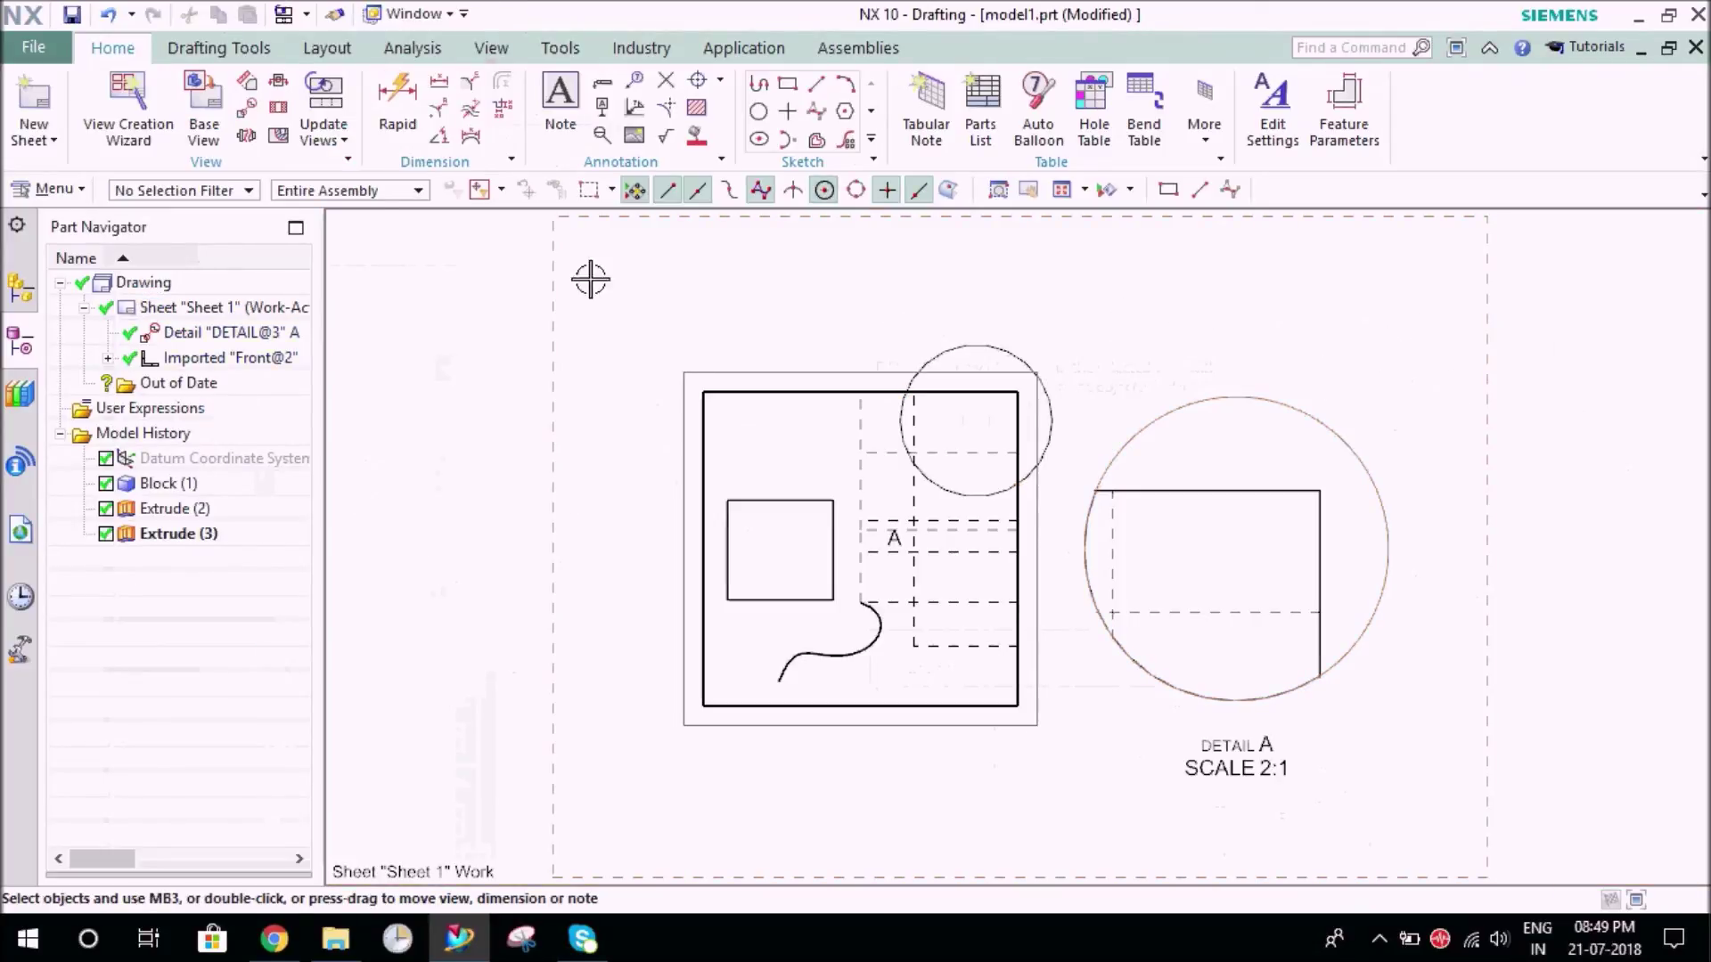
Turn off the view border display in the Drafting Preferences view workflow settings
click(52, 189)
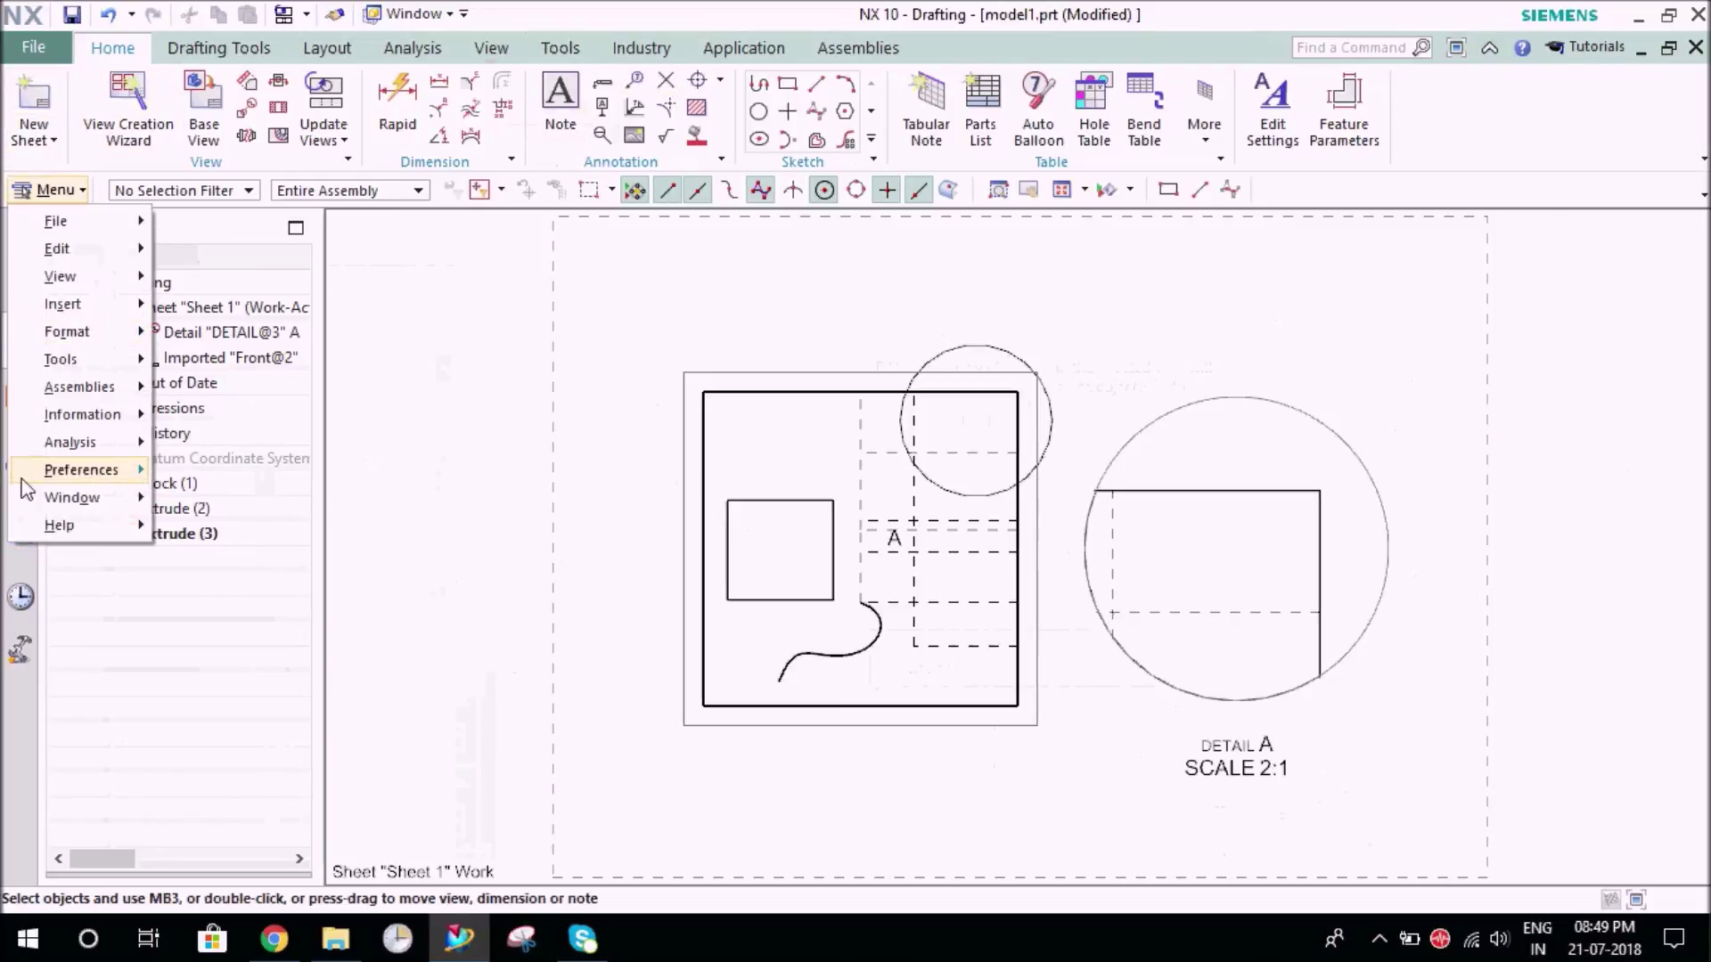
click(73, 472)
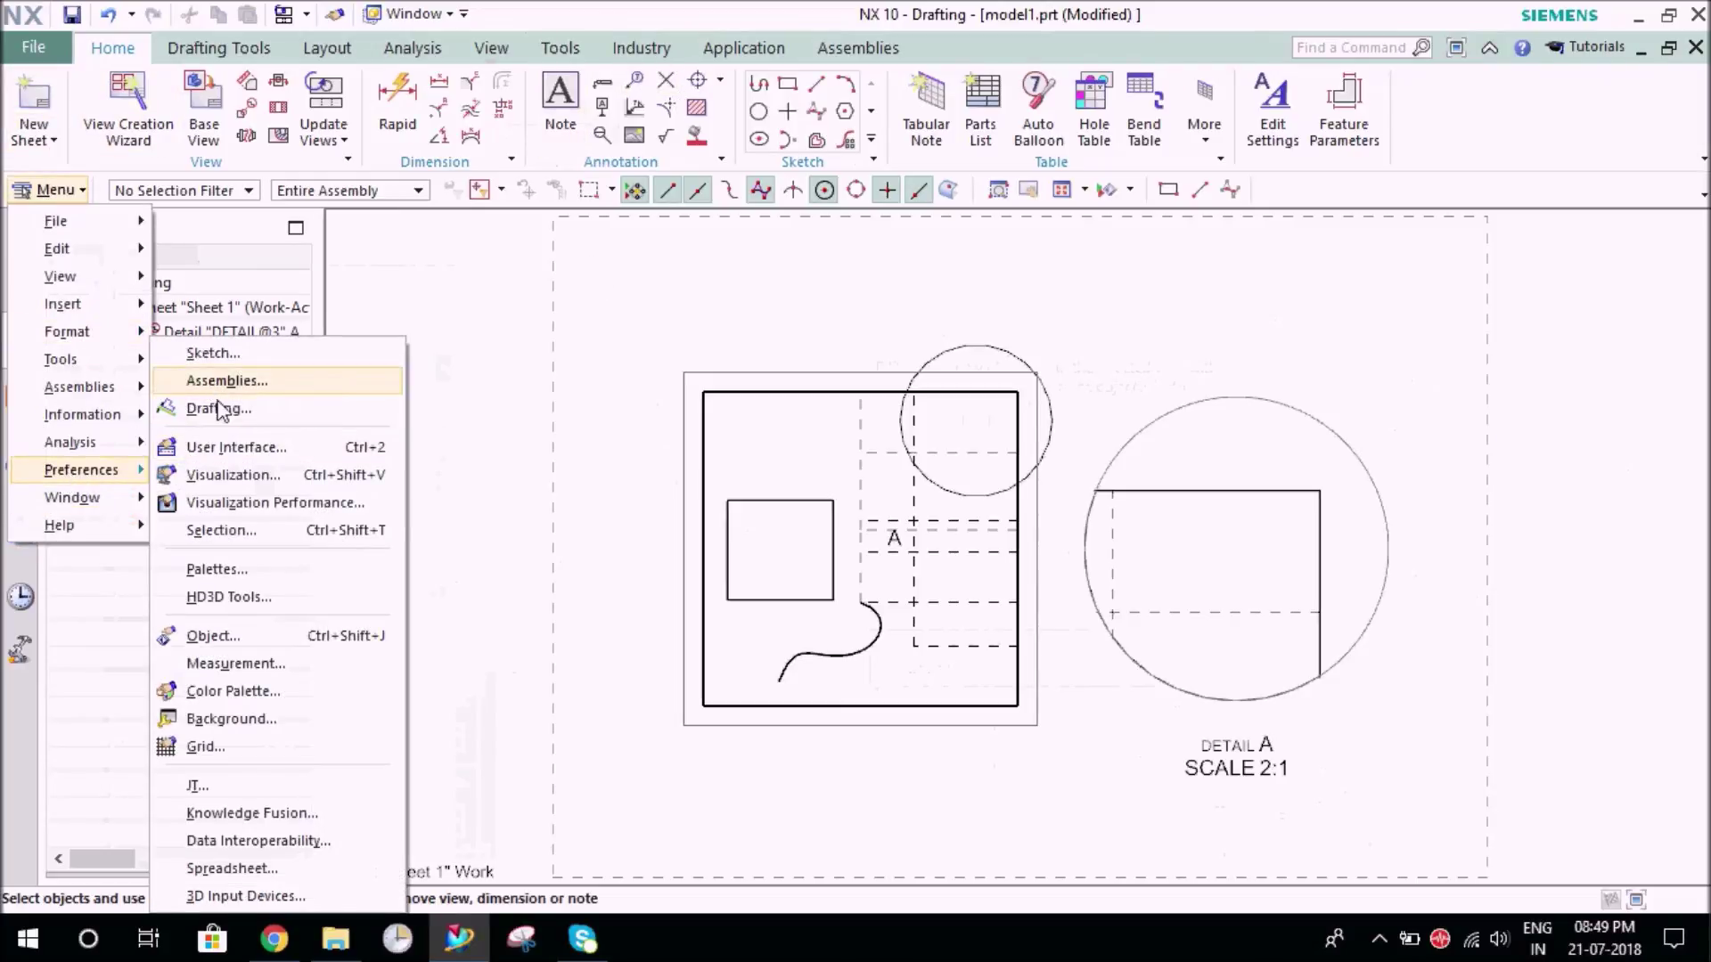
click(223, 409)
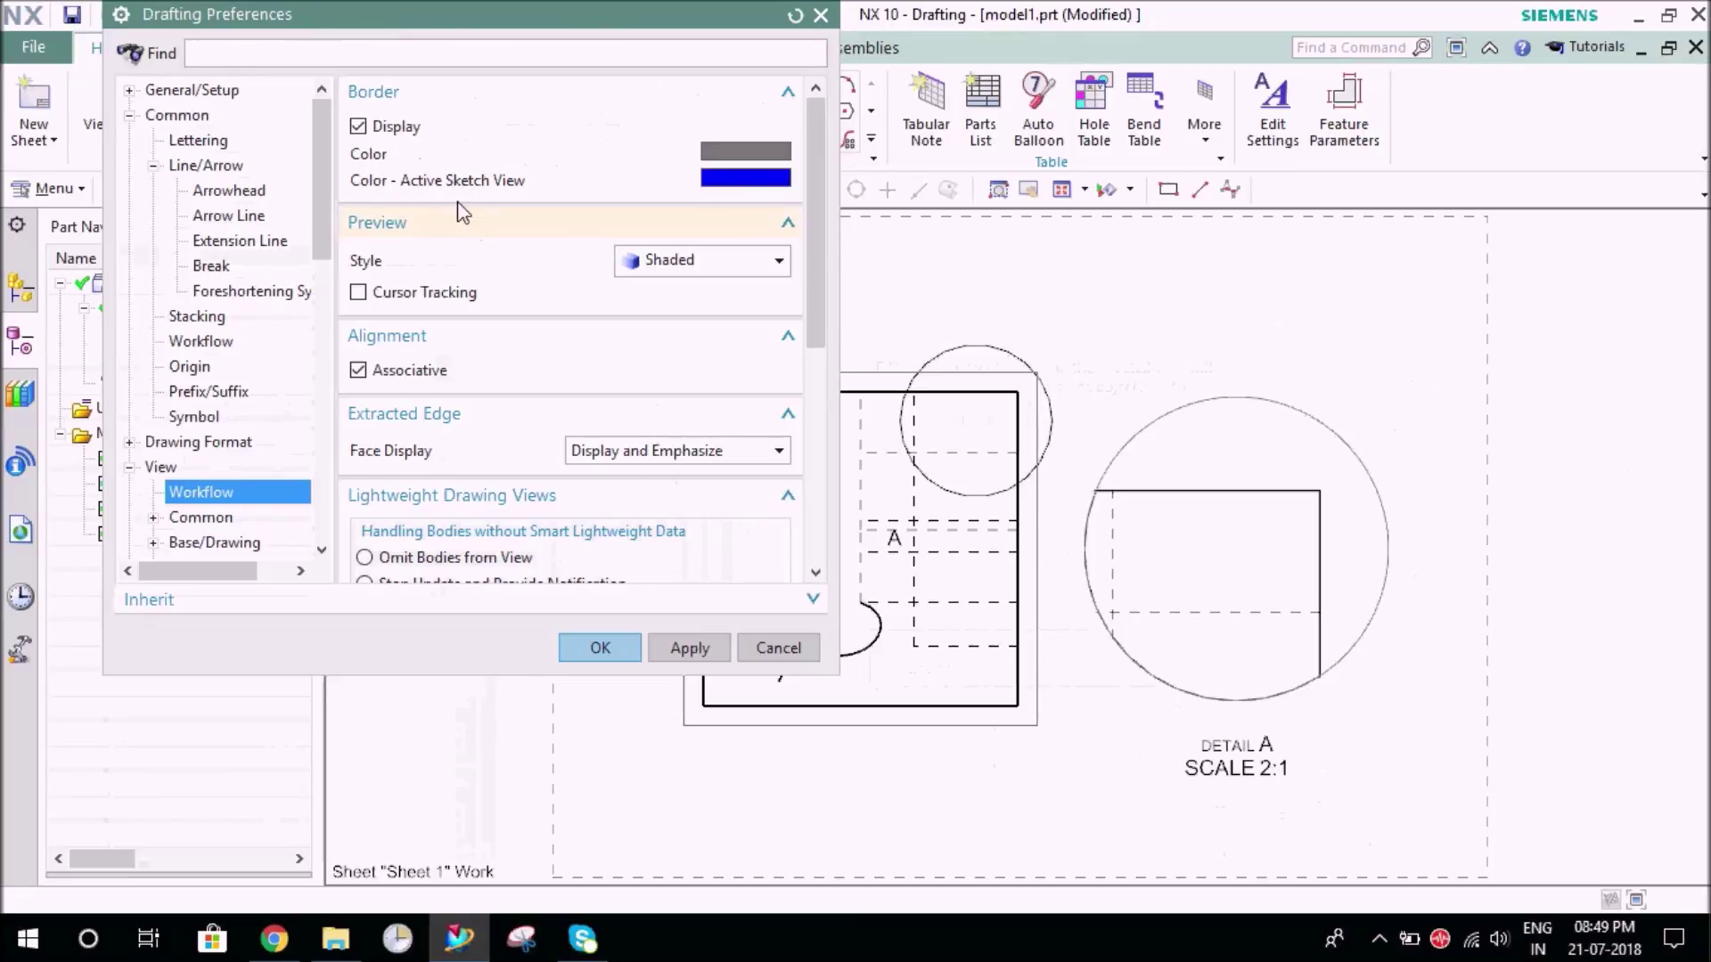
click(600, 643)
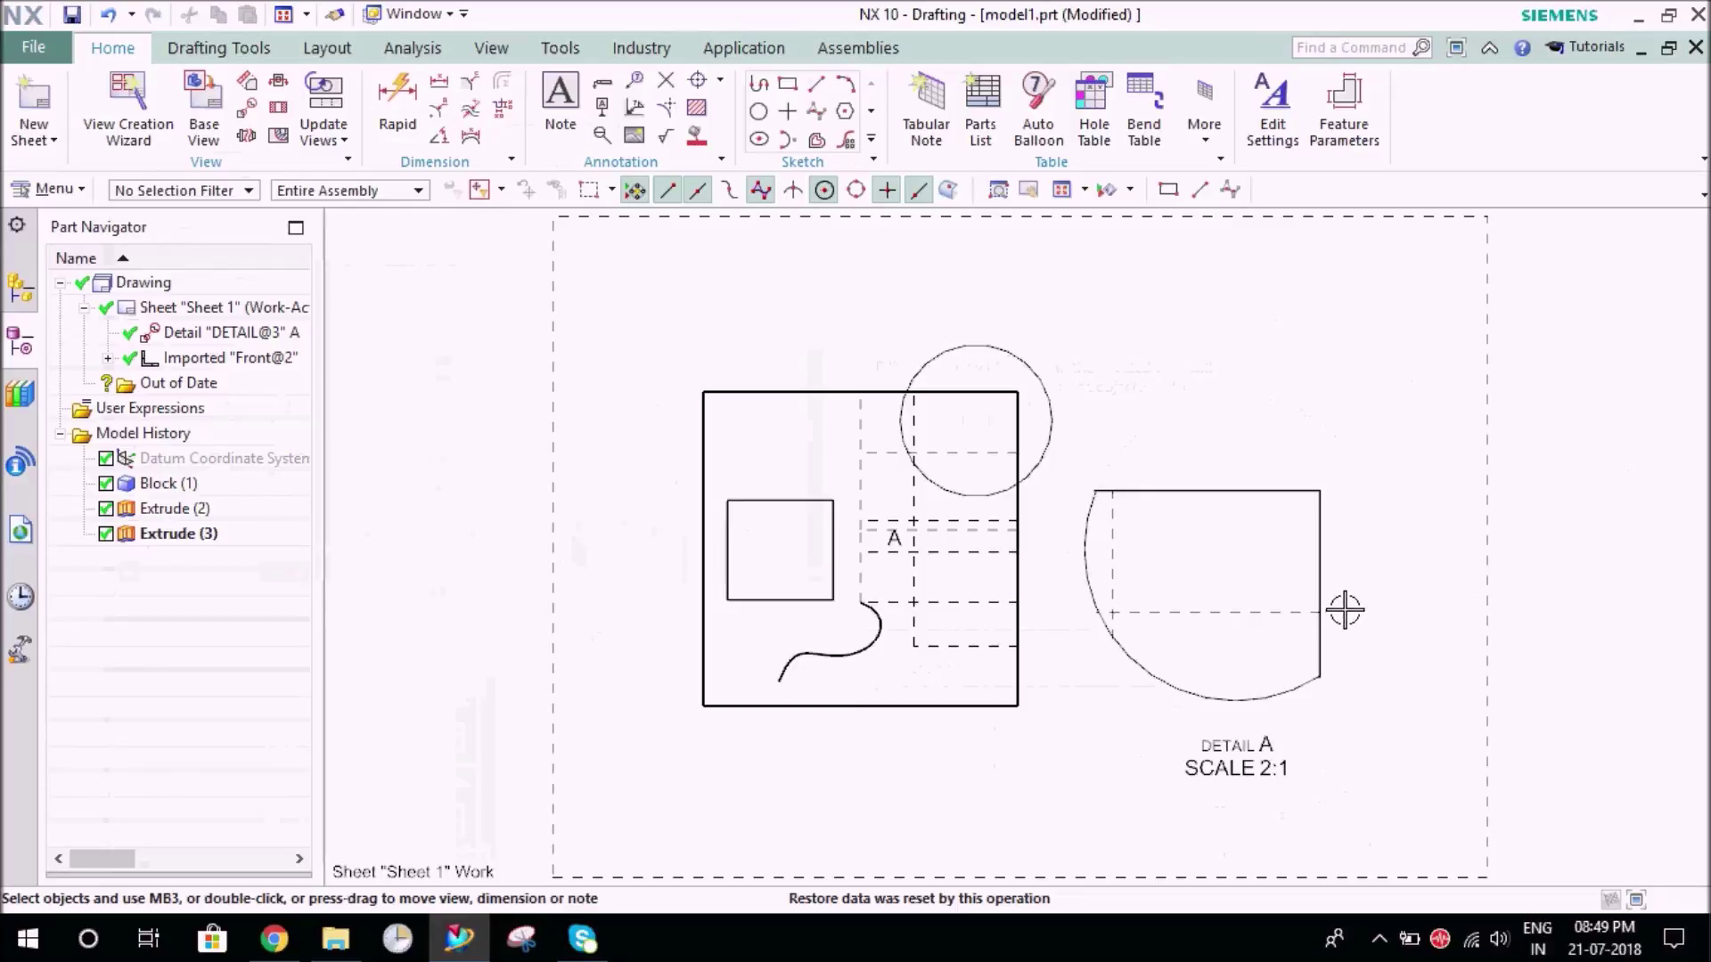
Delete all view dependent edits from the independent detail view
right_click(1253, 695)
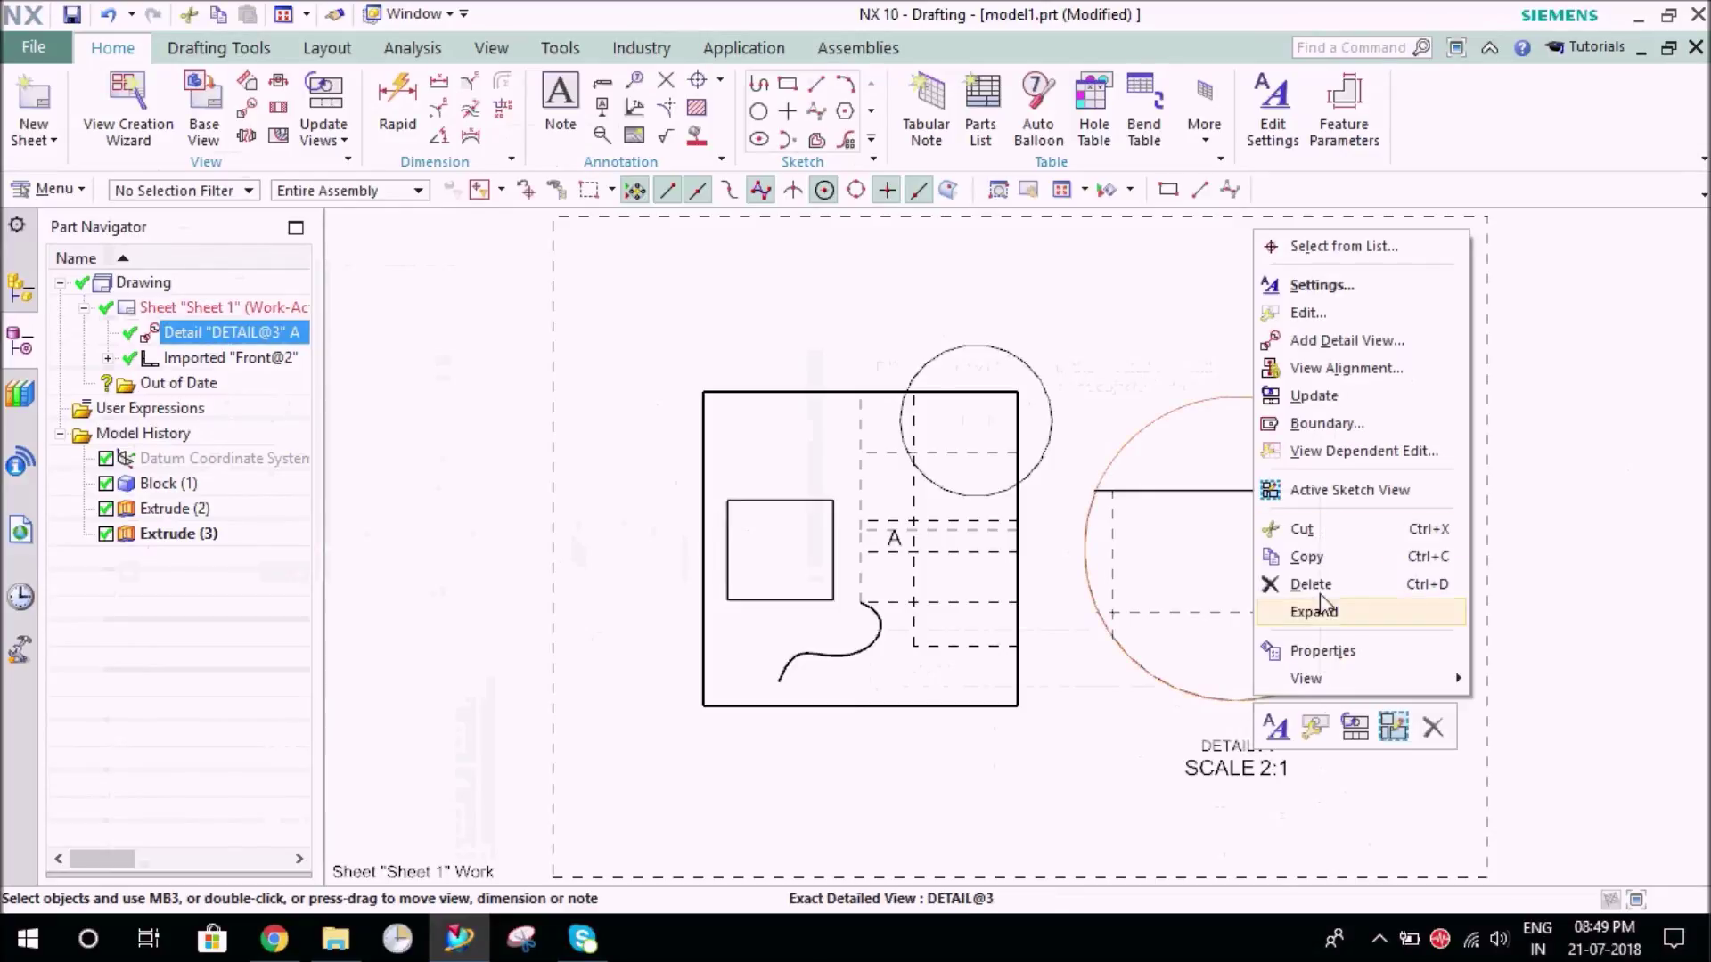
click(1332, 452)
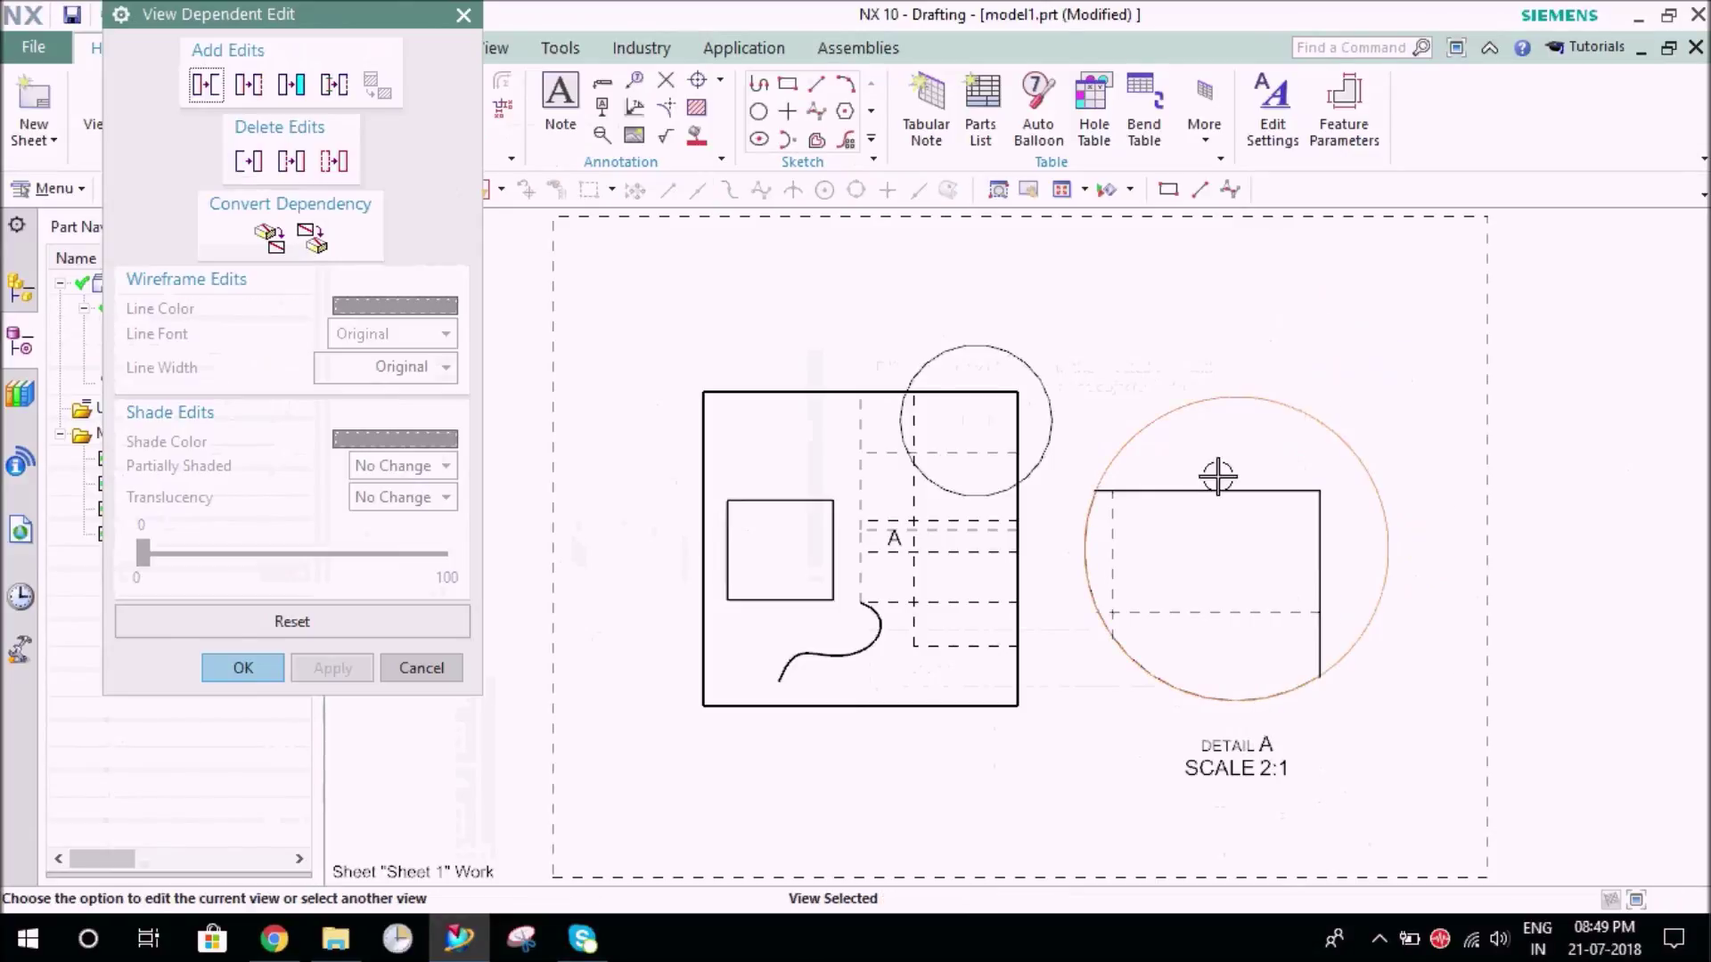
click(332, 163)
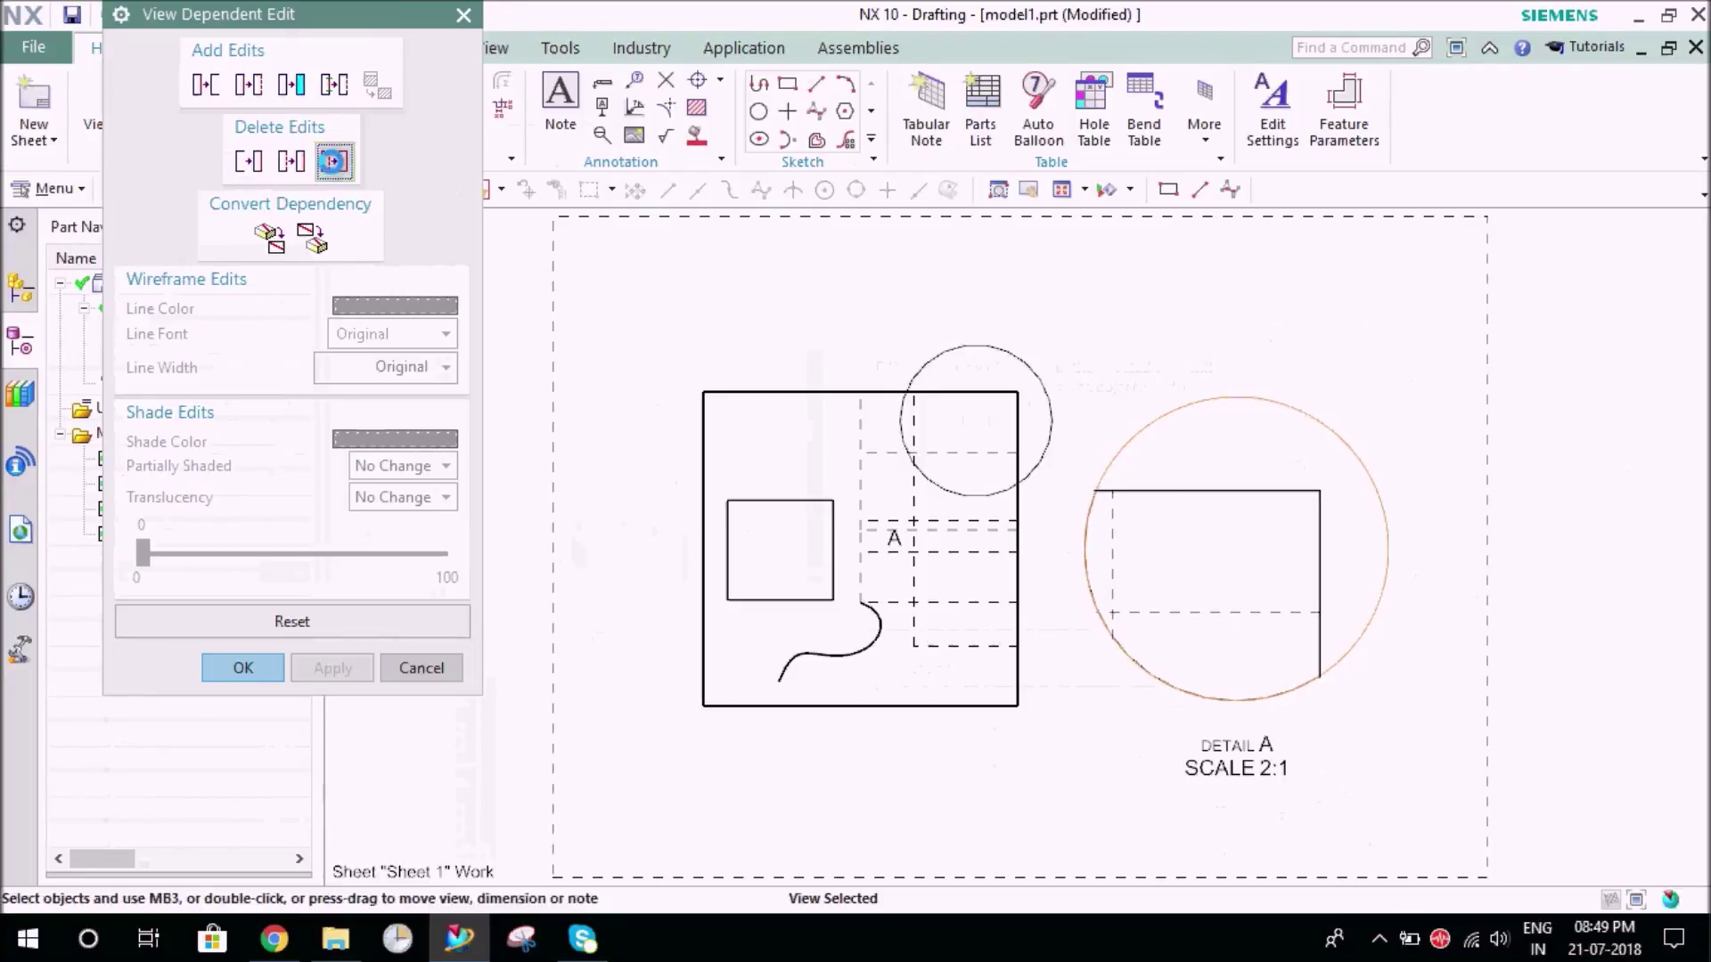
click(687, 499)
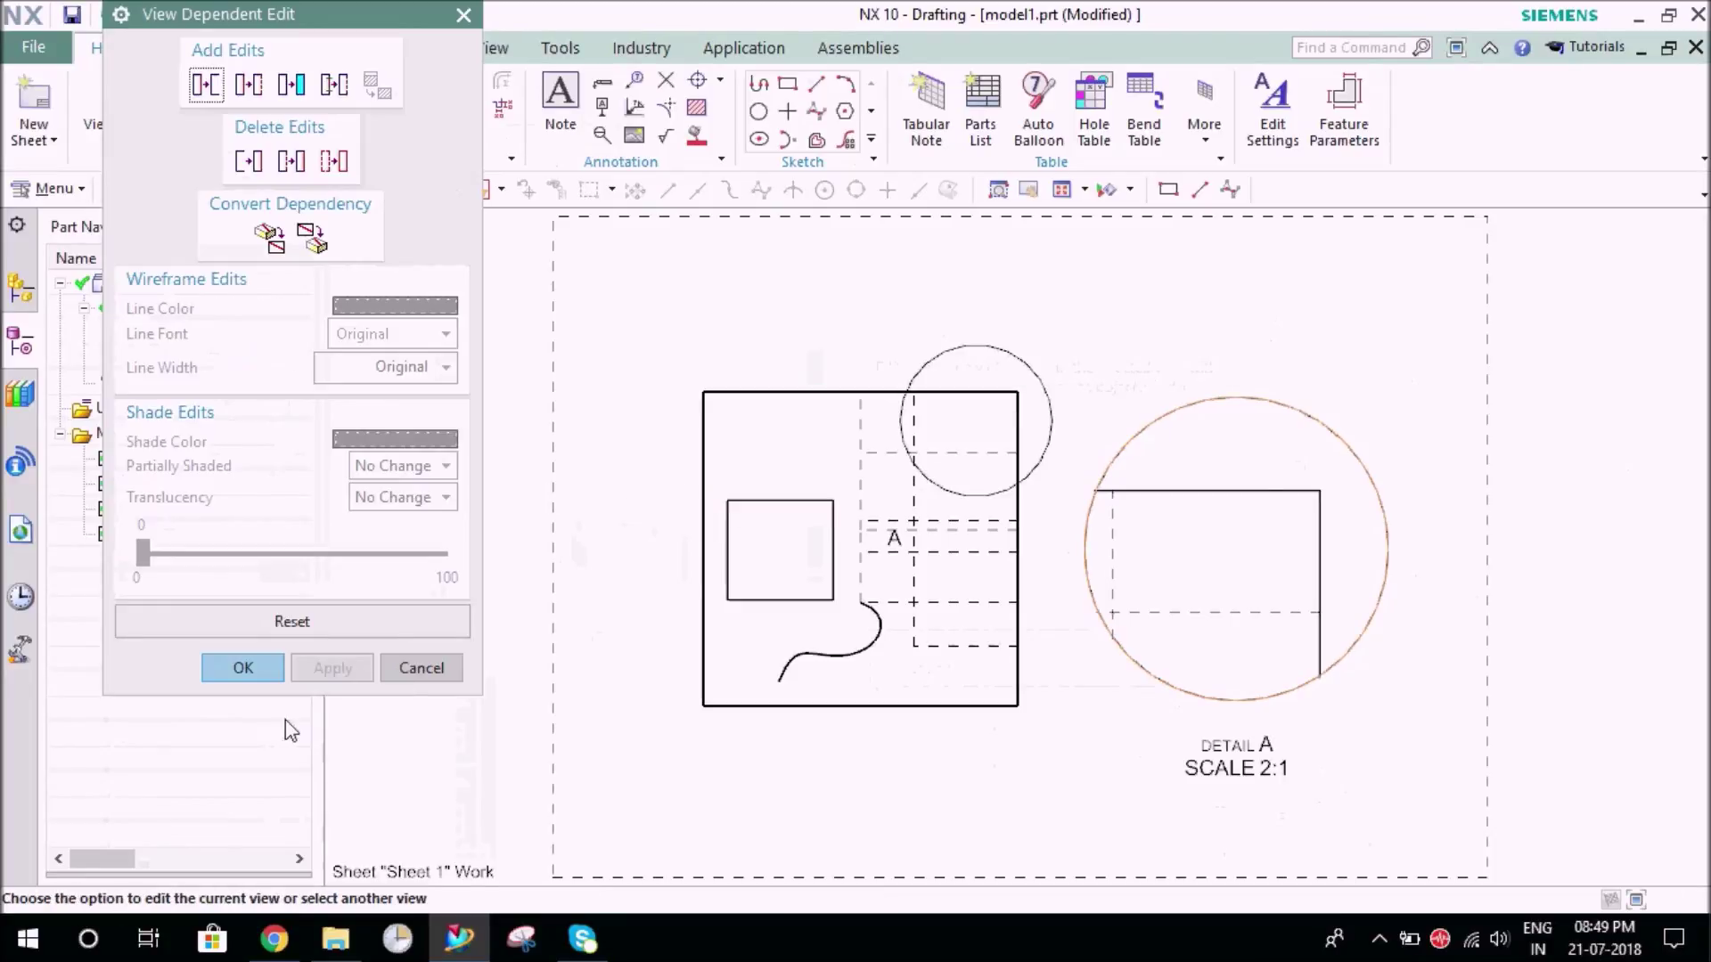
click(242, 668)
right_click(963, 336)
click(758, 321)
click(491, 49)
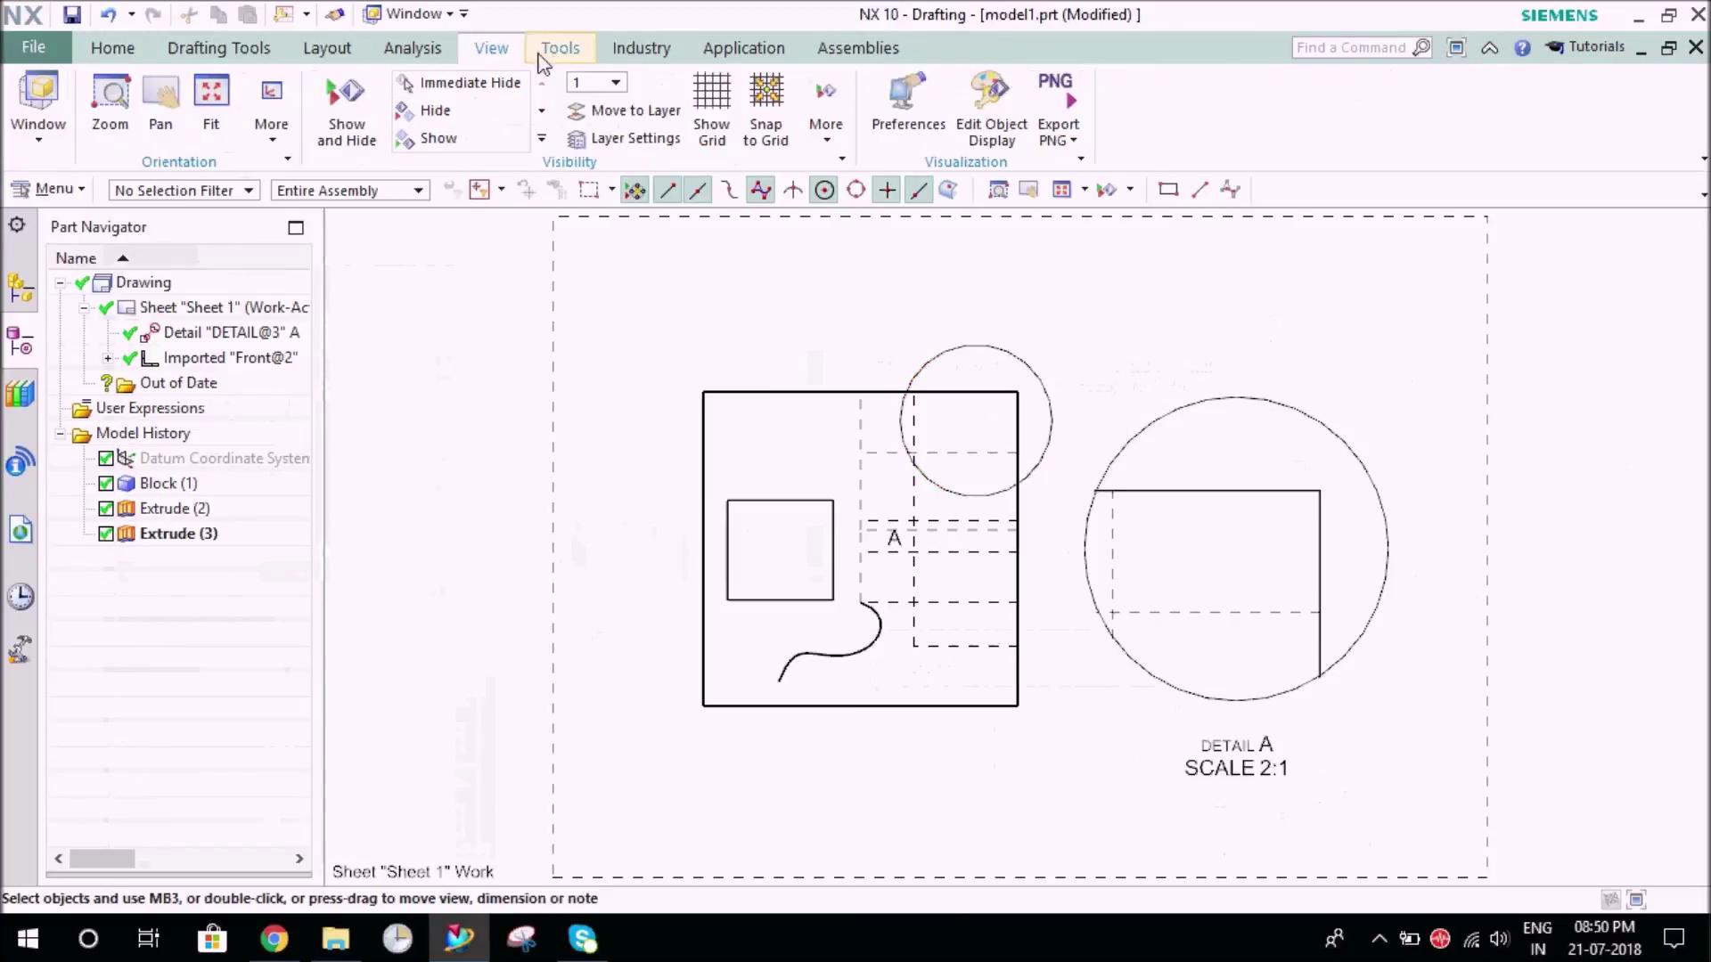